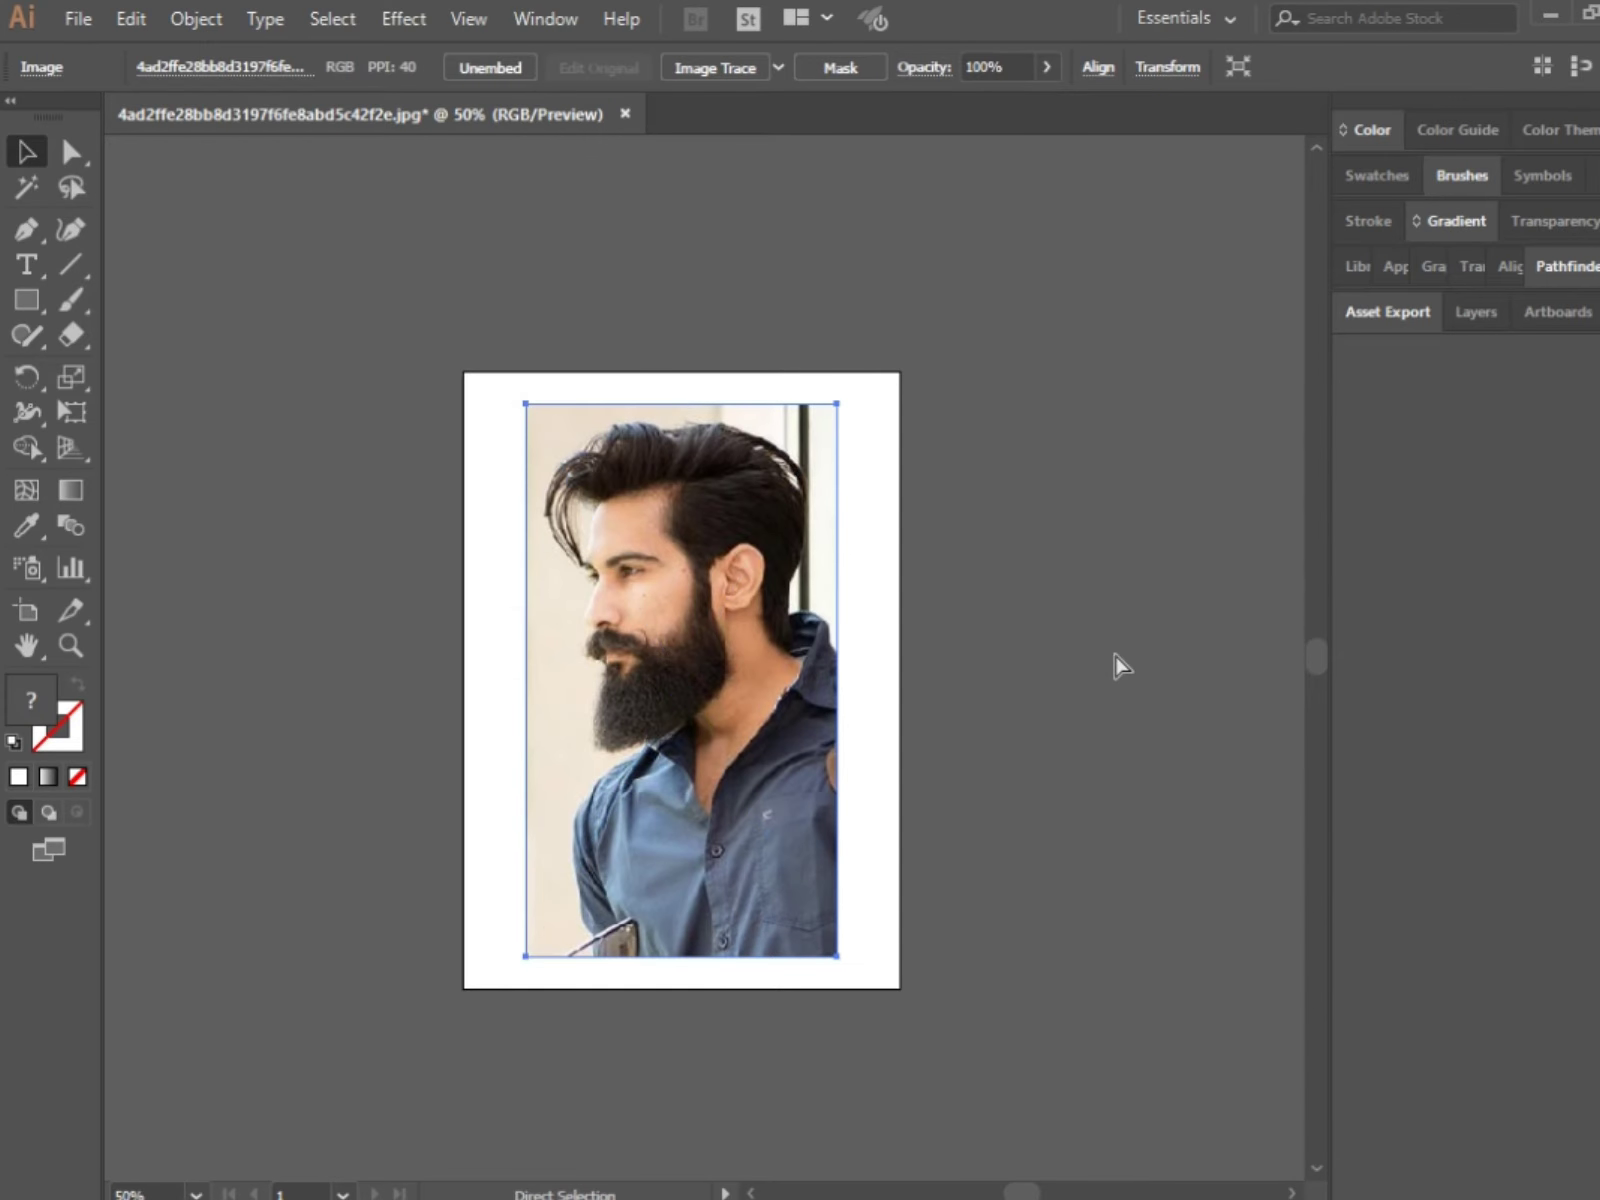
Step: Zoom in and start a Pen path tracing the first front hair strand down to the eyebrow
{"action": "left_click", "coordinate": [1011, 661]}
{"action": "key", "text": "ctrl+equal"}
{"action": "key", "text": "ctrl+equal"}
{"action": "key", "text": "ctrl+equal"}
{"action": "key", "text": "p"}
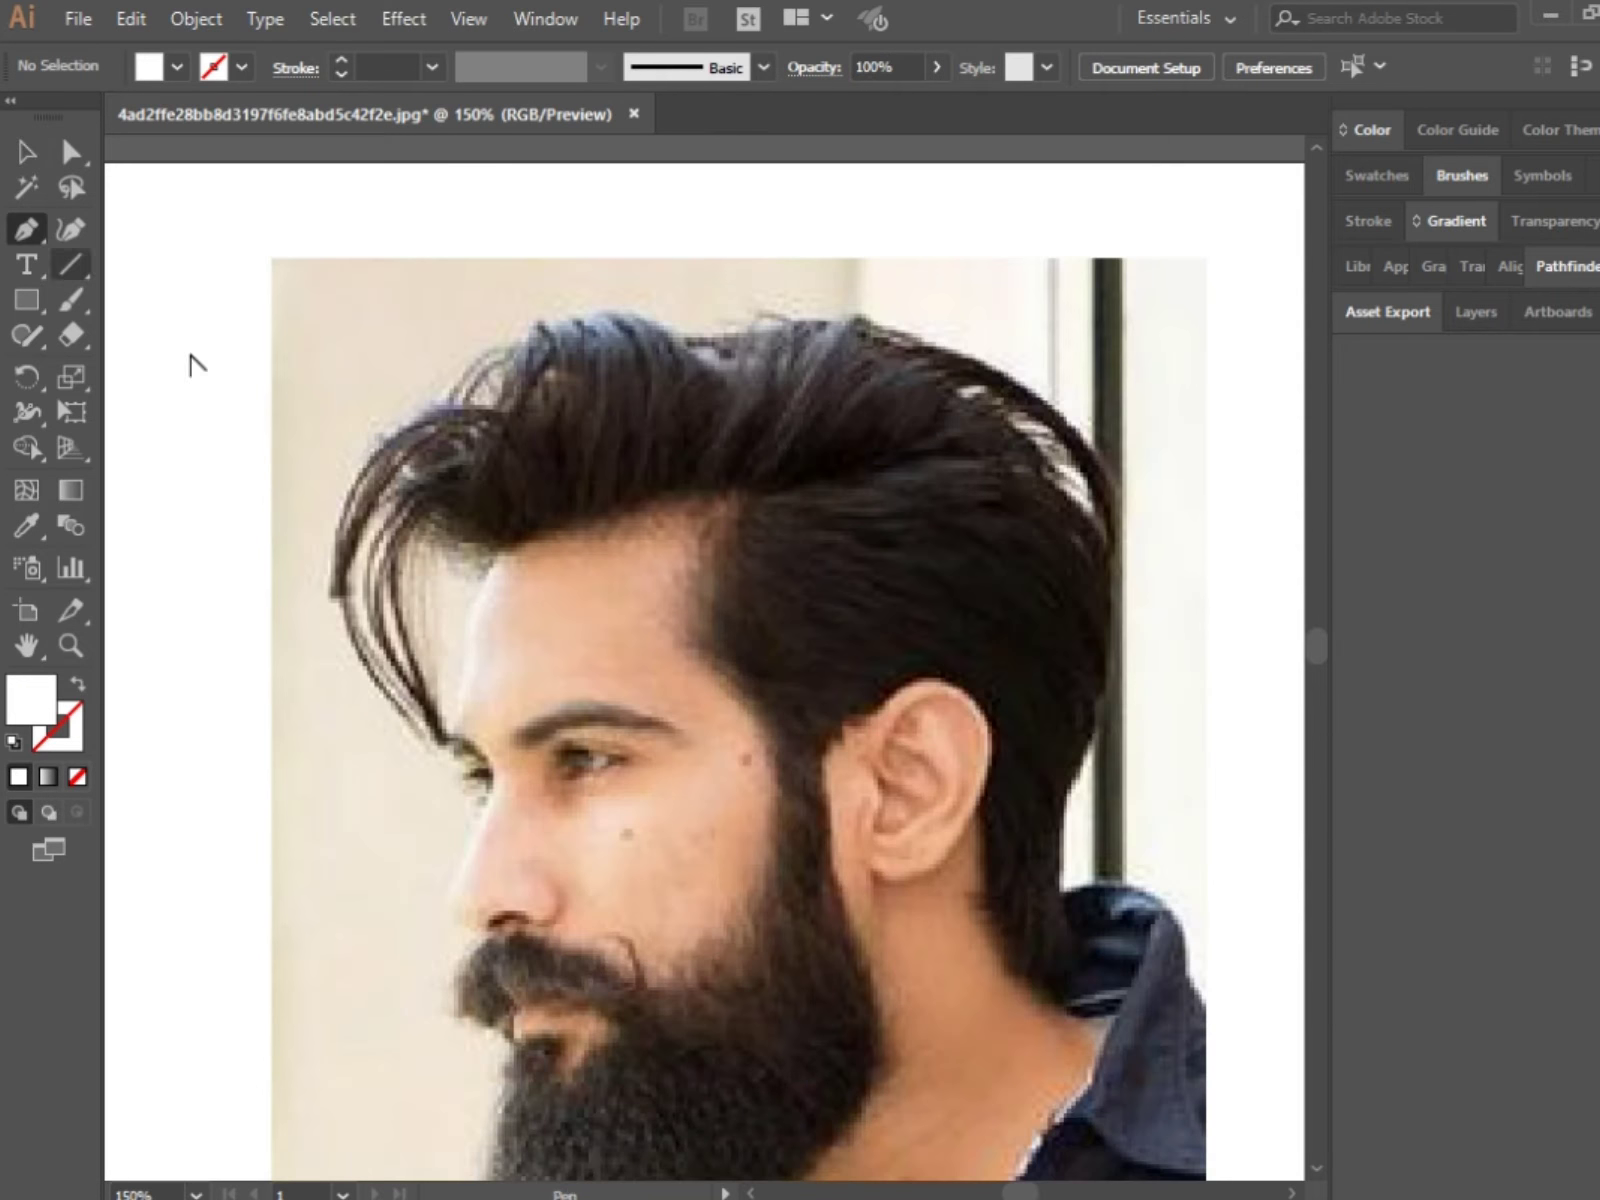
{"action": "key", "text": "ctrl+equal"}
{"action": "left_click", "coordinate": [425, 481]}
{"action": "left_click", "coordinate": [438, 685]}
{"action": "left_click", "coordinate": [498, 748]}
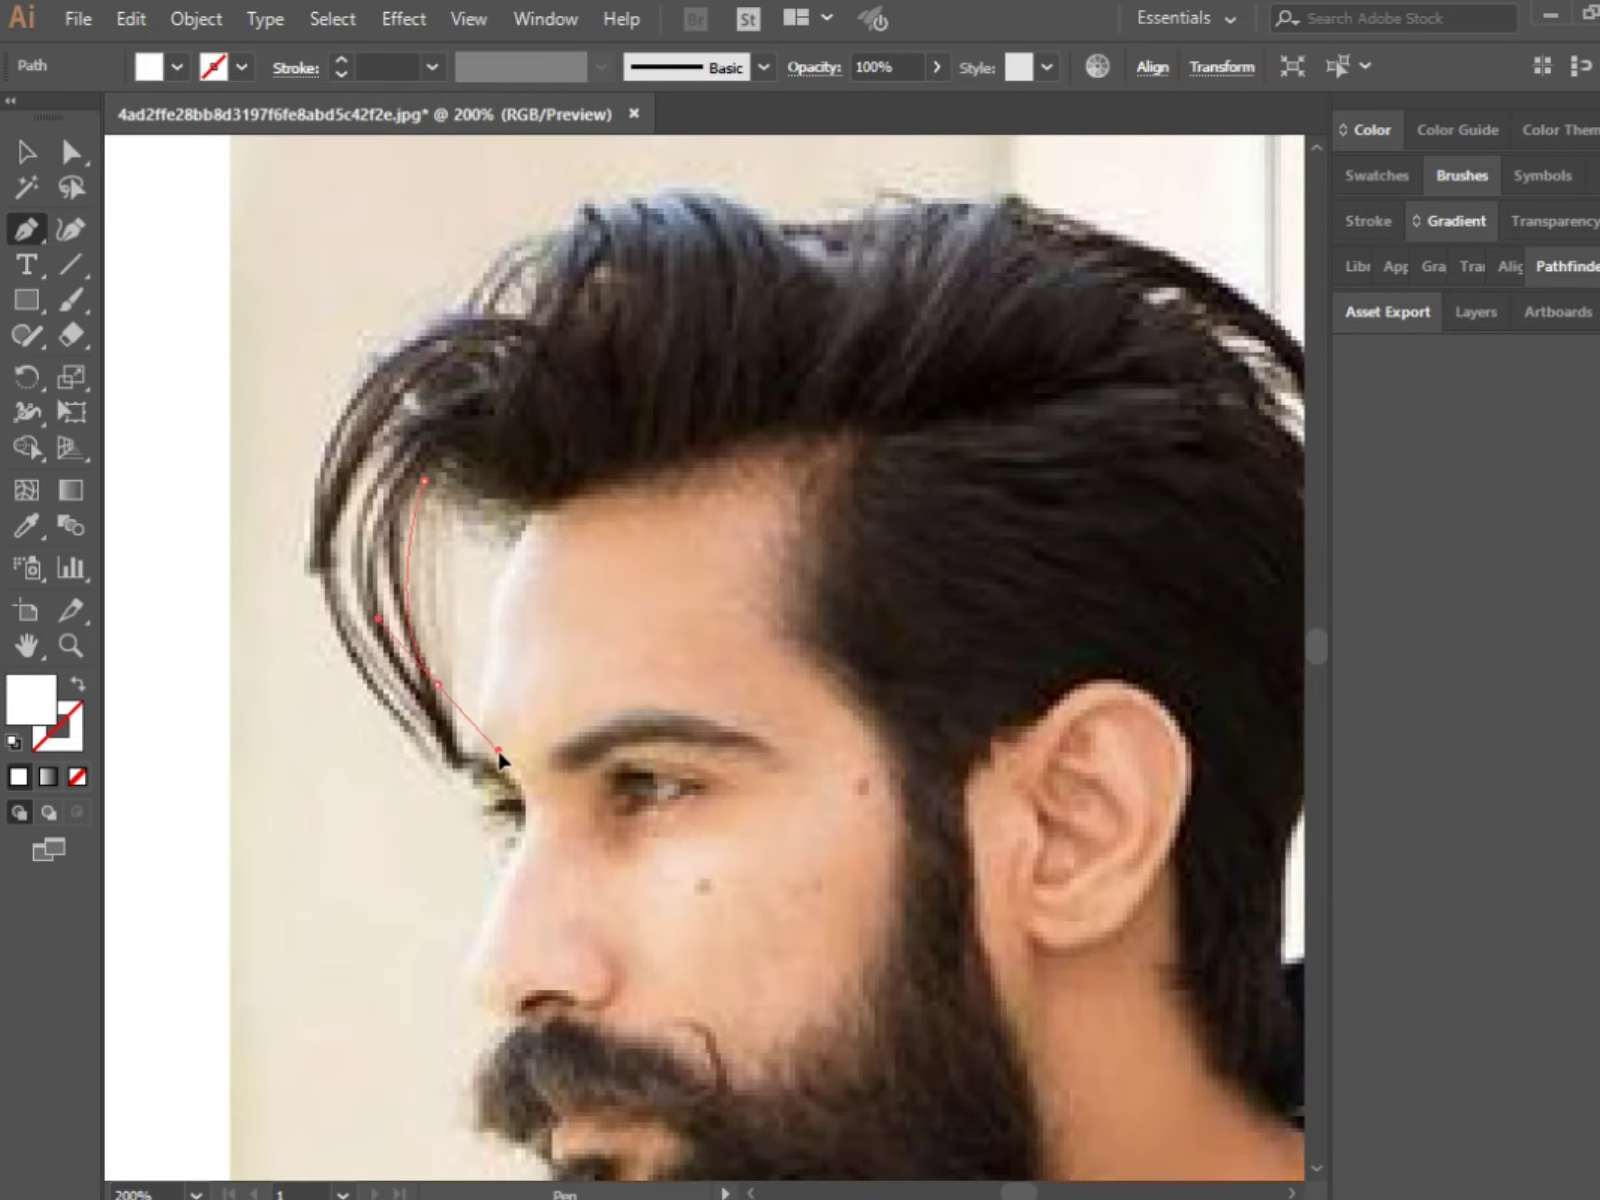
{"action": "left_click", "coordinate": [502, 805]}
{"action": "left_click_drag", "start_coordinate": [470, 773], "coordinate": [400, 660]}
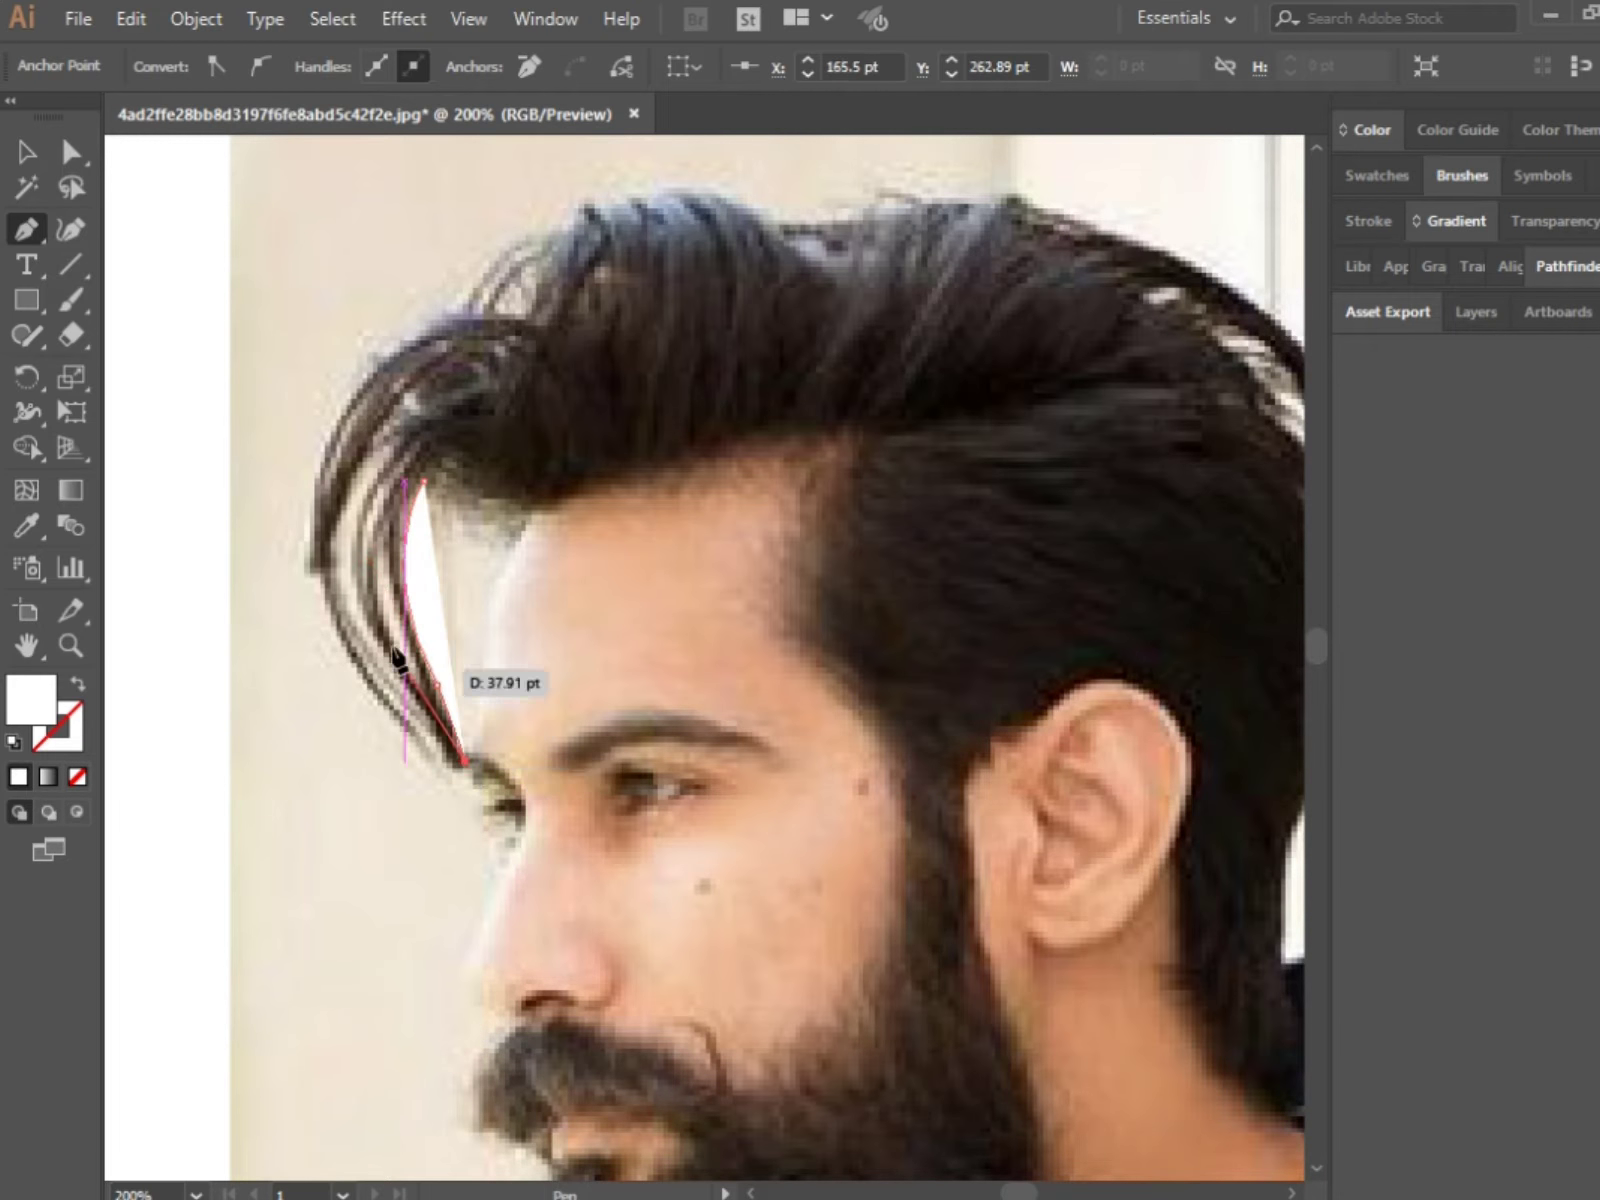
{"action": "left_click", "coordinate": [403, 634]}
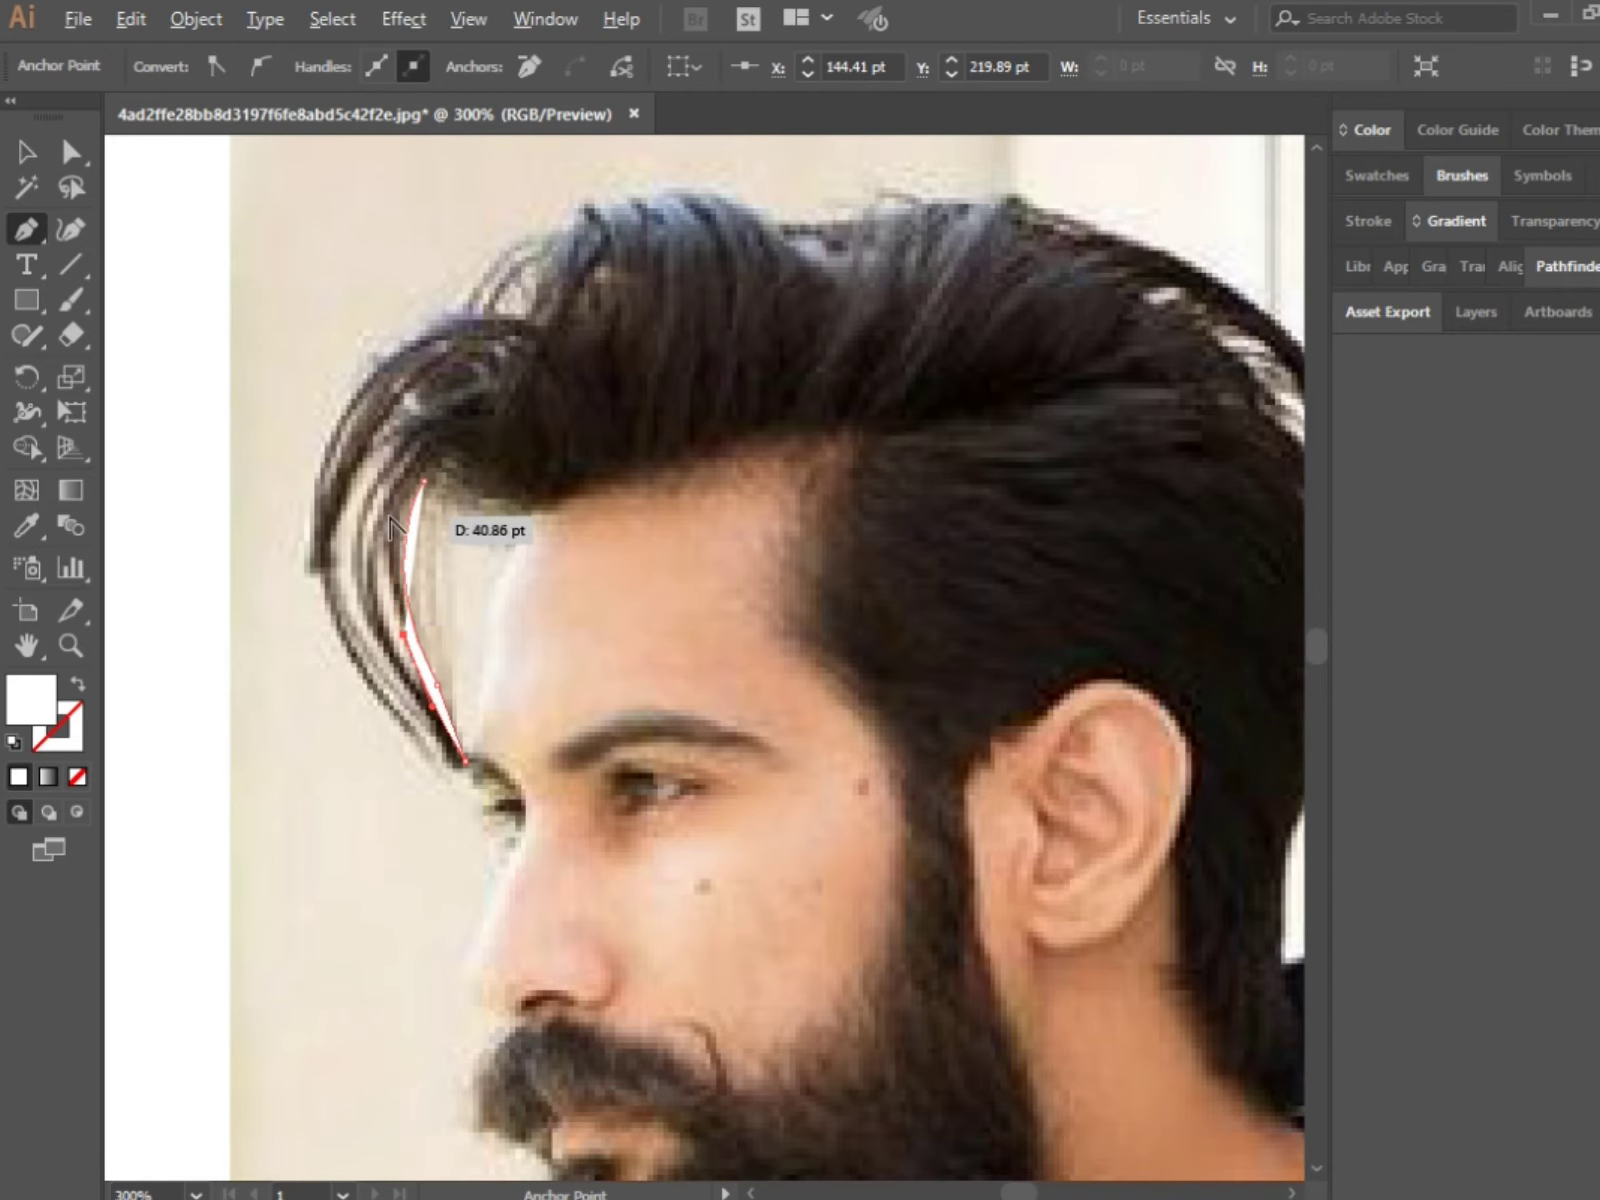
Step: Add curved anchors outlining the second and third front hair strands
{"action": "scroll", "coordinate": [395, 525], "scroll_direction": "up", "scroll_amount": 2}
{"action": "scroll", "coordinate": [400, 536], "scroll_direction": "down", "scroll_amount": 1}
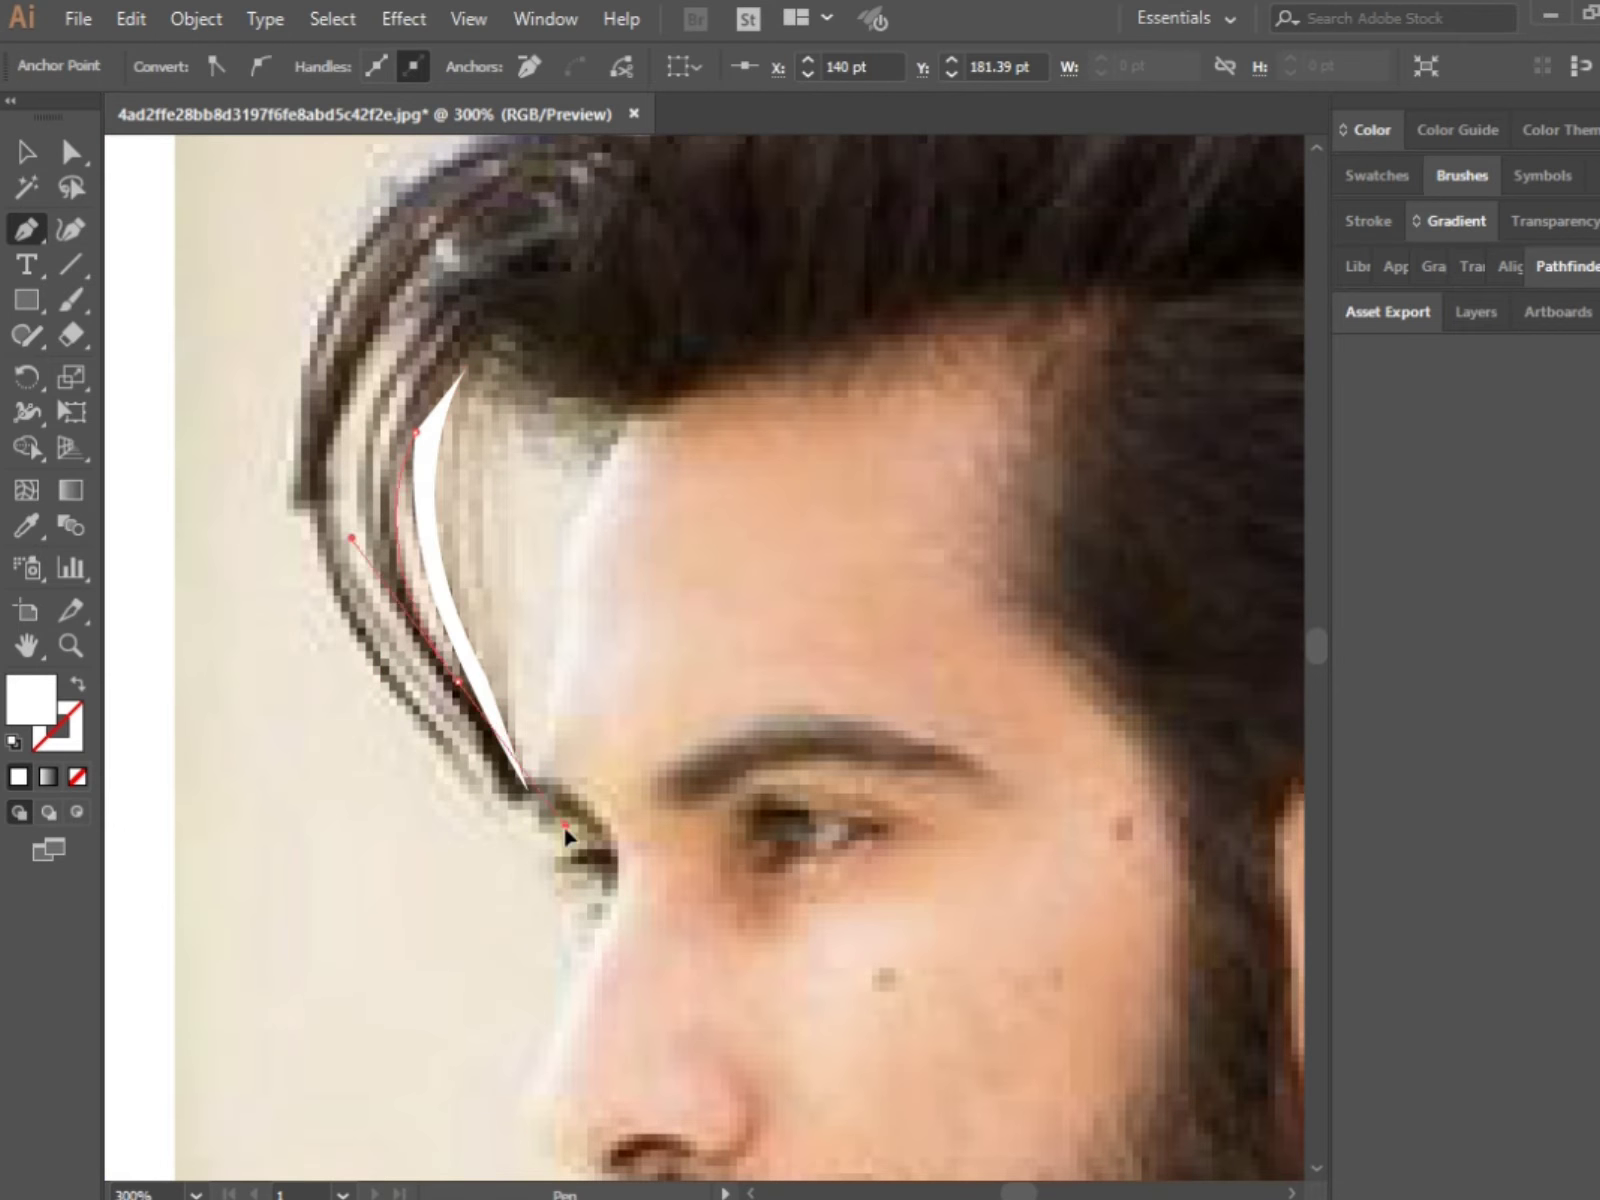
{"action": "mouse_move", "coordinate": [395, 428]}
{"action": "left_mouse_down"}
{"action": "mouse_move", "coordinate": [439, 257]}
{"action": "mouse_move", "coordinate": [375, 492]}
{"action": "left_mouse_up"}
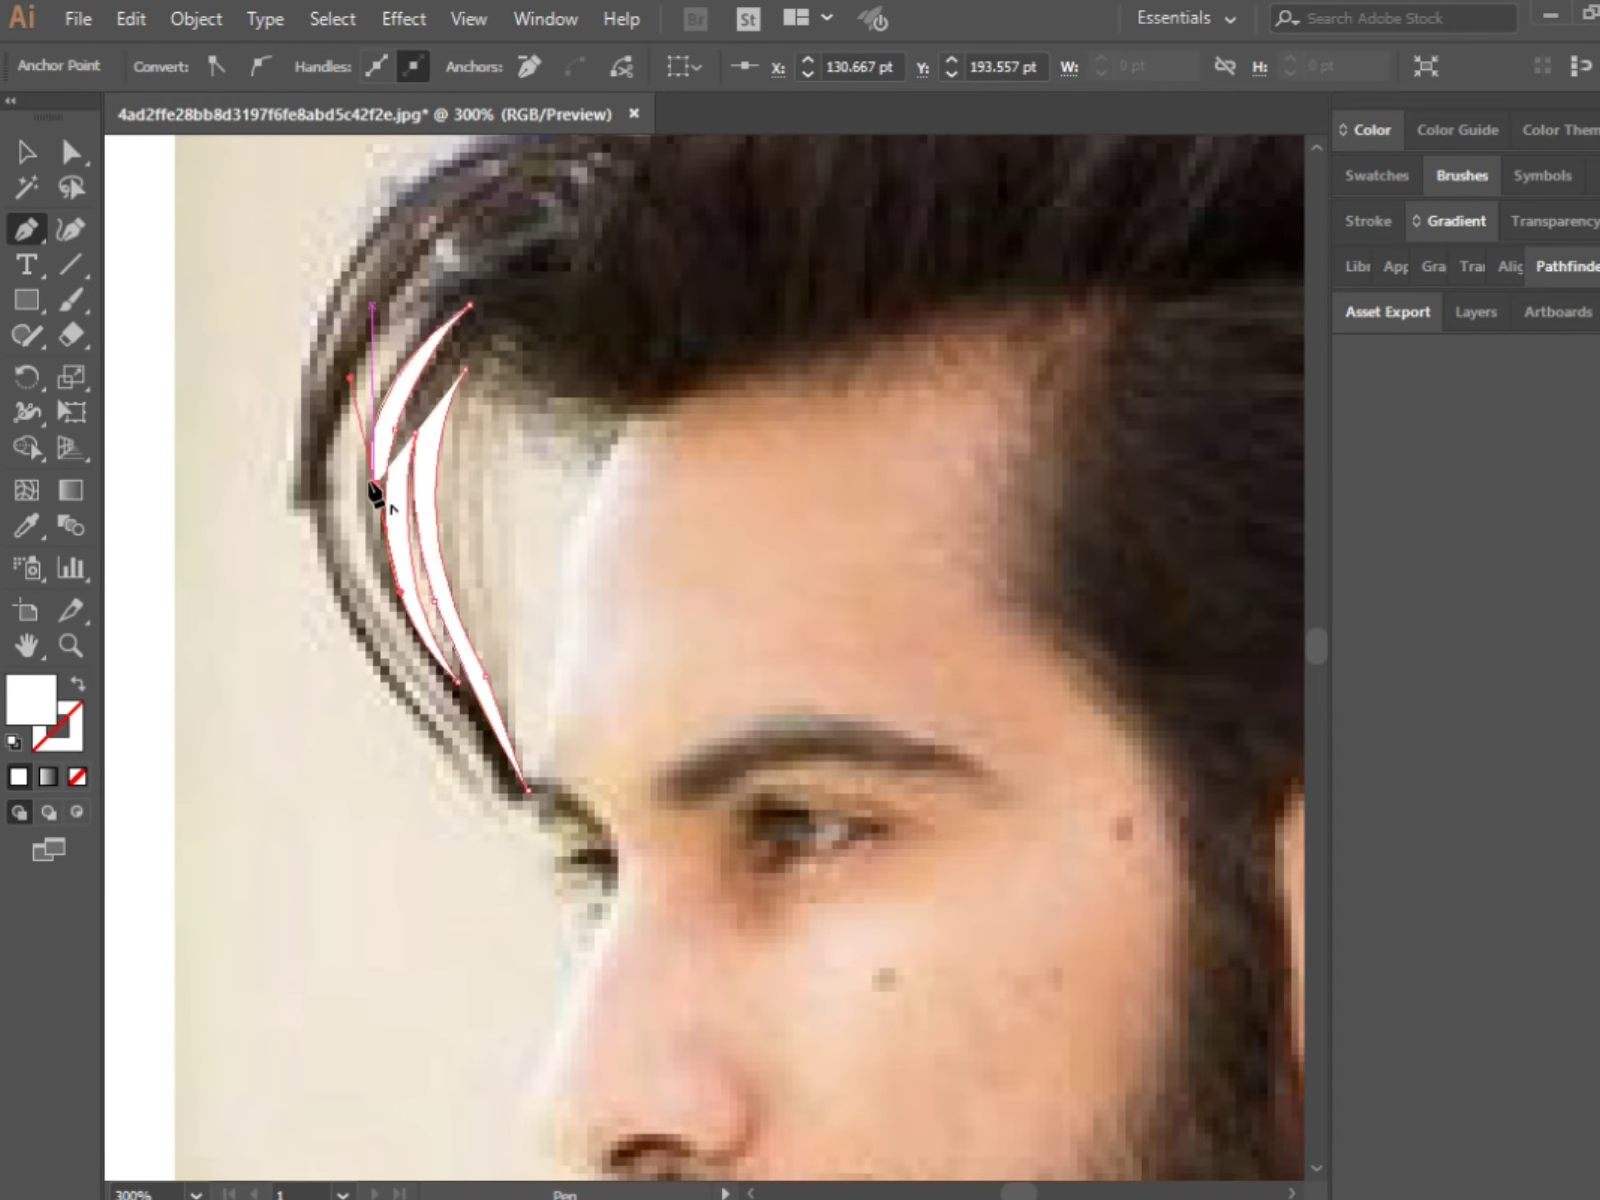
{"action": "mouse_move", "coordinate": [405, 640]}
{"action": "left_mouse_down"}
{"action": "mouse_move", "coordinate": [428, 352]}
{"action": "mouse_move", "coordinate": [488, 200]}
{"action": "left_mouse_up"}
{"action": "scroll", "coordinate": [500, 158], "scroll_direction": "up", "scroll_amount": 2}
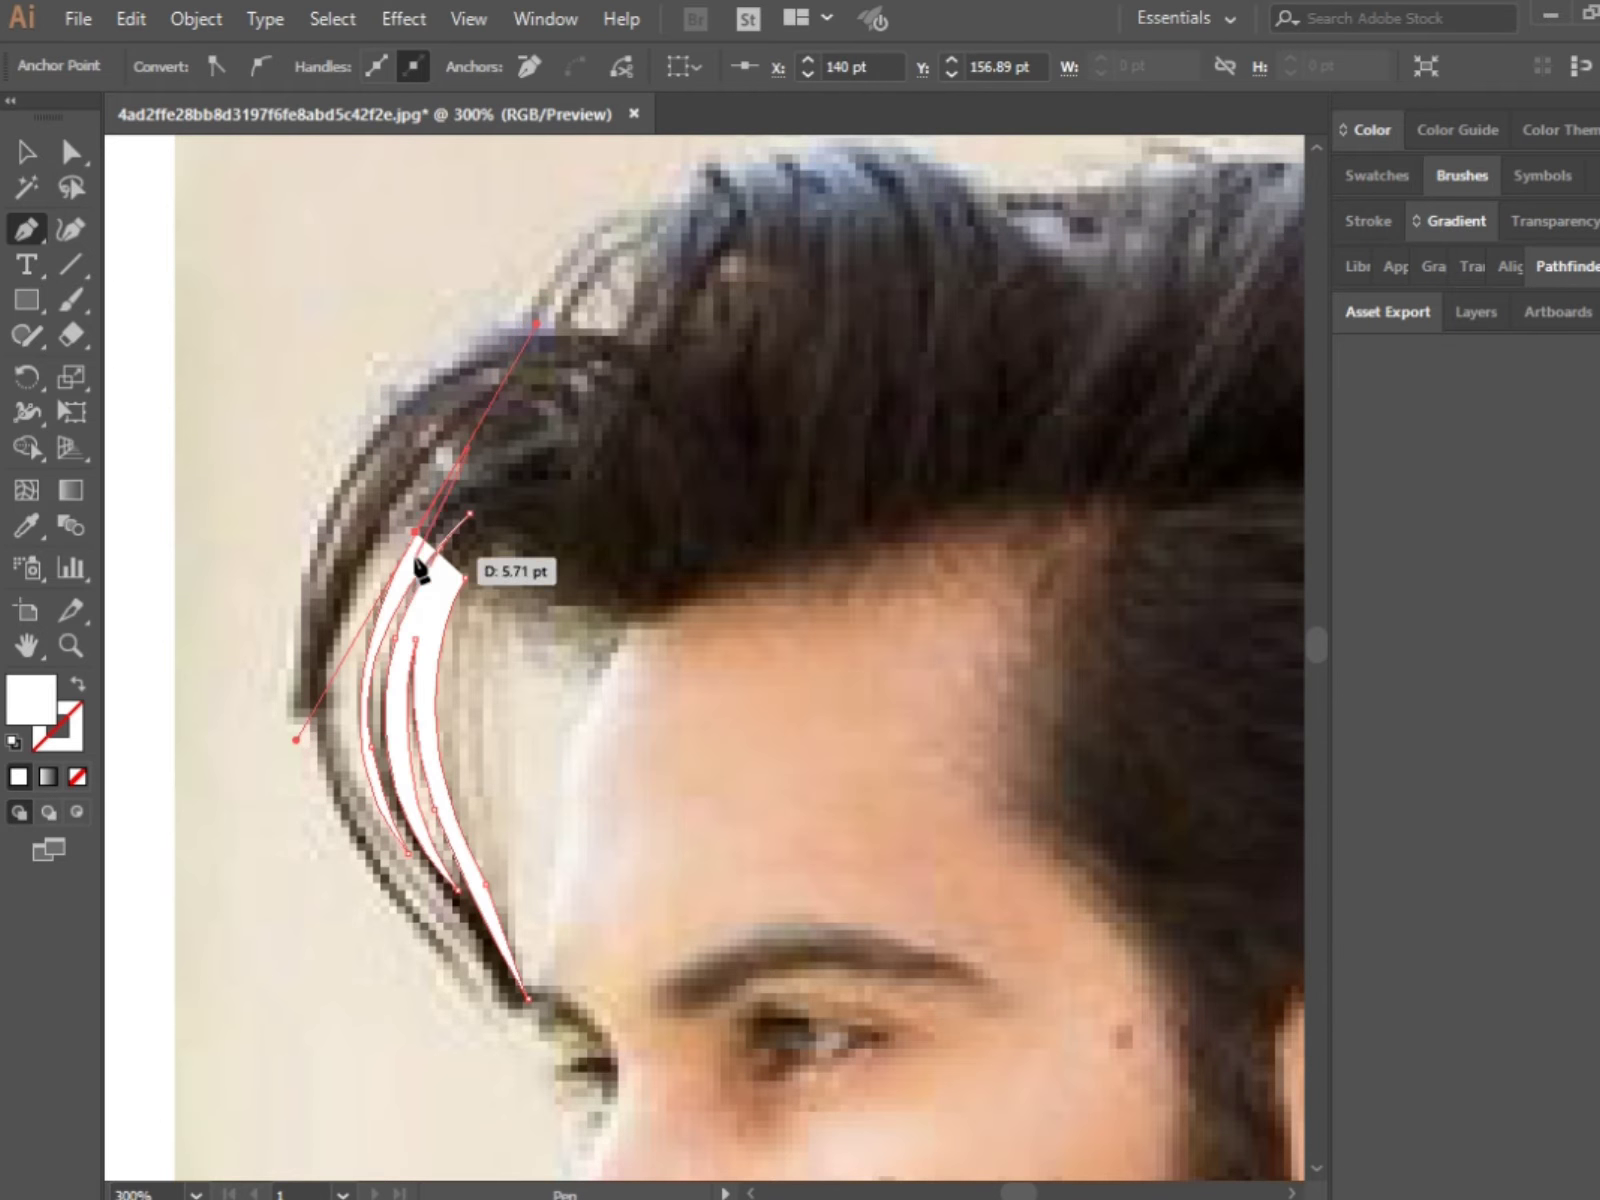
{"action": "key", "text": "ctrl+minus"}
{"action": "key", "text": "ctrl+minus"}
{"action": "key", "text": "ctrl+plus"}
{"action": "left_click_drag", "start_coordinate": [408, 540], "coordinate": [393, 582]}
{"action": "mouse_move", "coordinate": [484, 720]}
{"action": "left_mouse_down"}
{"action": "mouse_move", "coordinate": [393, 578]}
{"action": "mouse_move", "coordinate": [365, 430]}
{"action": "mouse_move", "coordinate": [467, 338]}
{"action": "left_mouse_up"}
Step: Carry the outline up and across the top of the hair, following its bumps
{"action": "scroll", "coordinate": [456, 378], "scroll_direction": "down", "scroll_amount": 1}
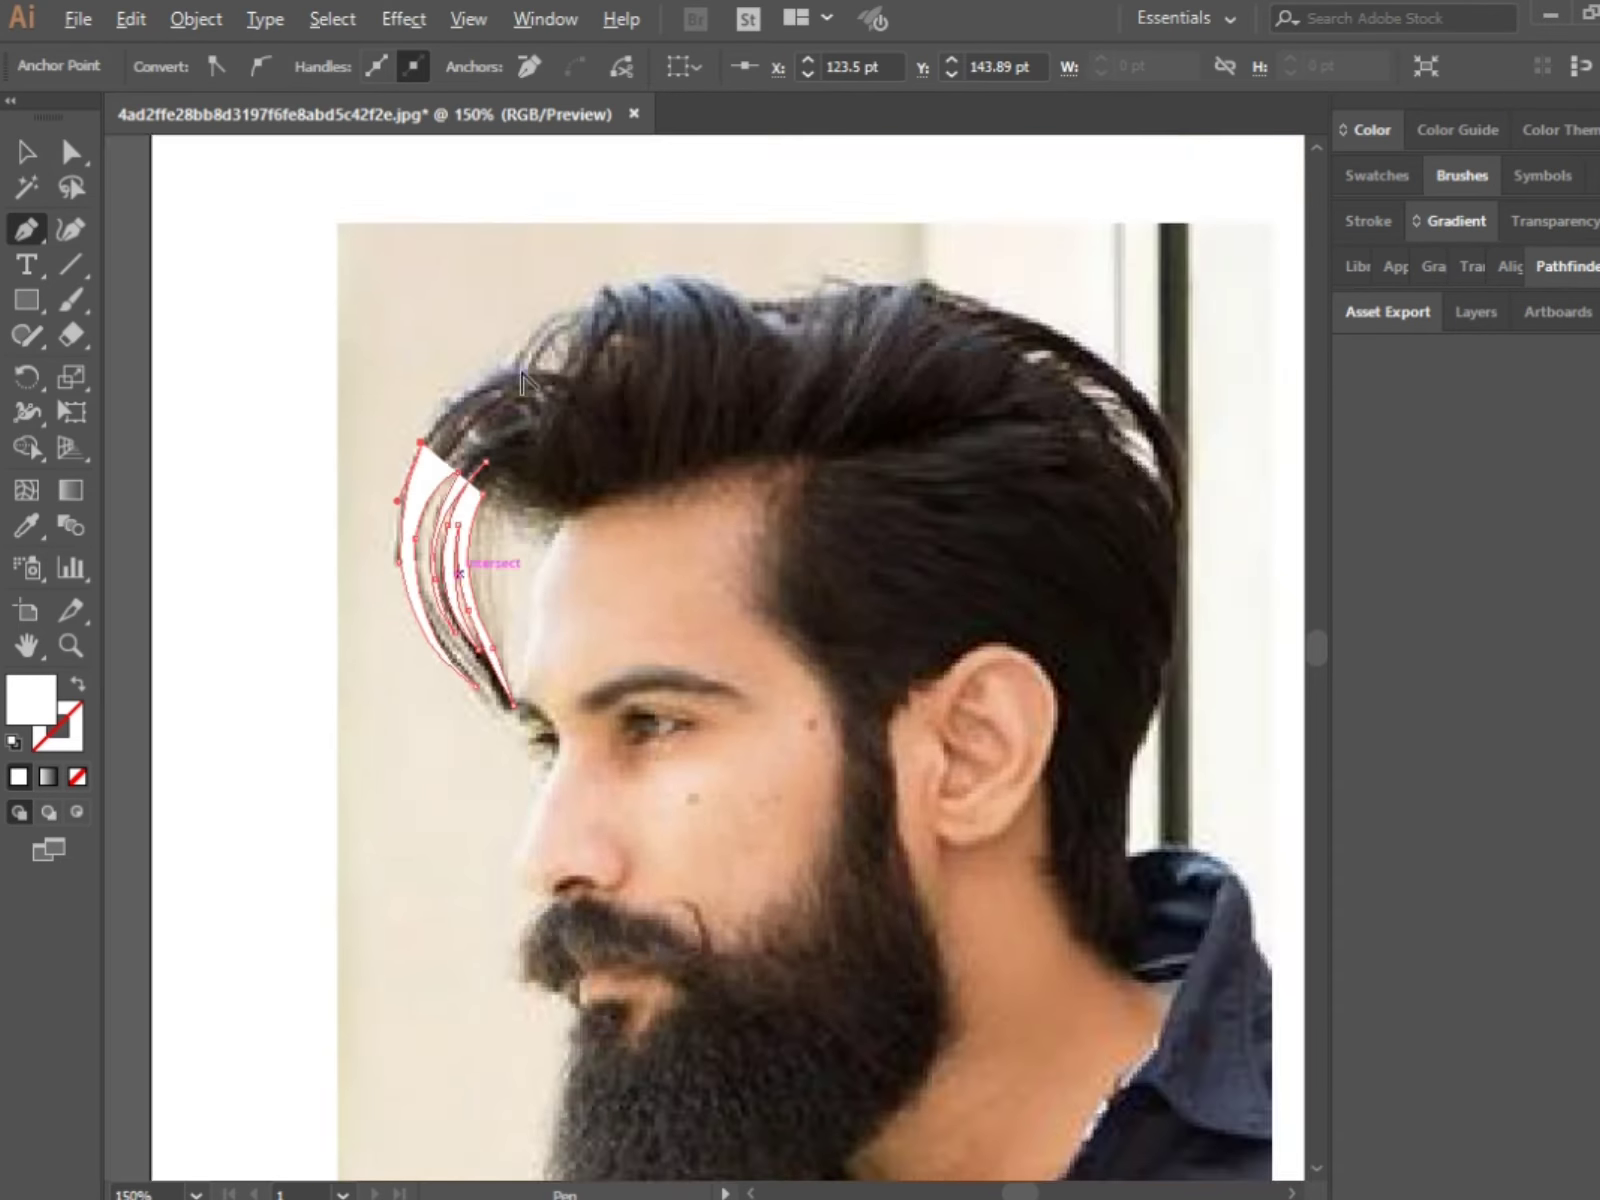
{"action": "scroll", "coordinate": [530, 263], "scroll_direction": "up", "scroll_amount": 2}
{"action": "left_click_drag", "start_coordinate": [587, 376], "coordinate": [768, 404]}
{"action": "scroll", "coordinate": [590, 385], "scroll_direction": "down", "scroll_amount": 1}
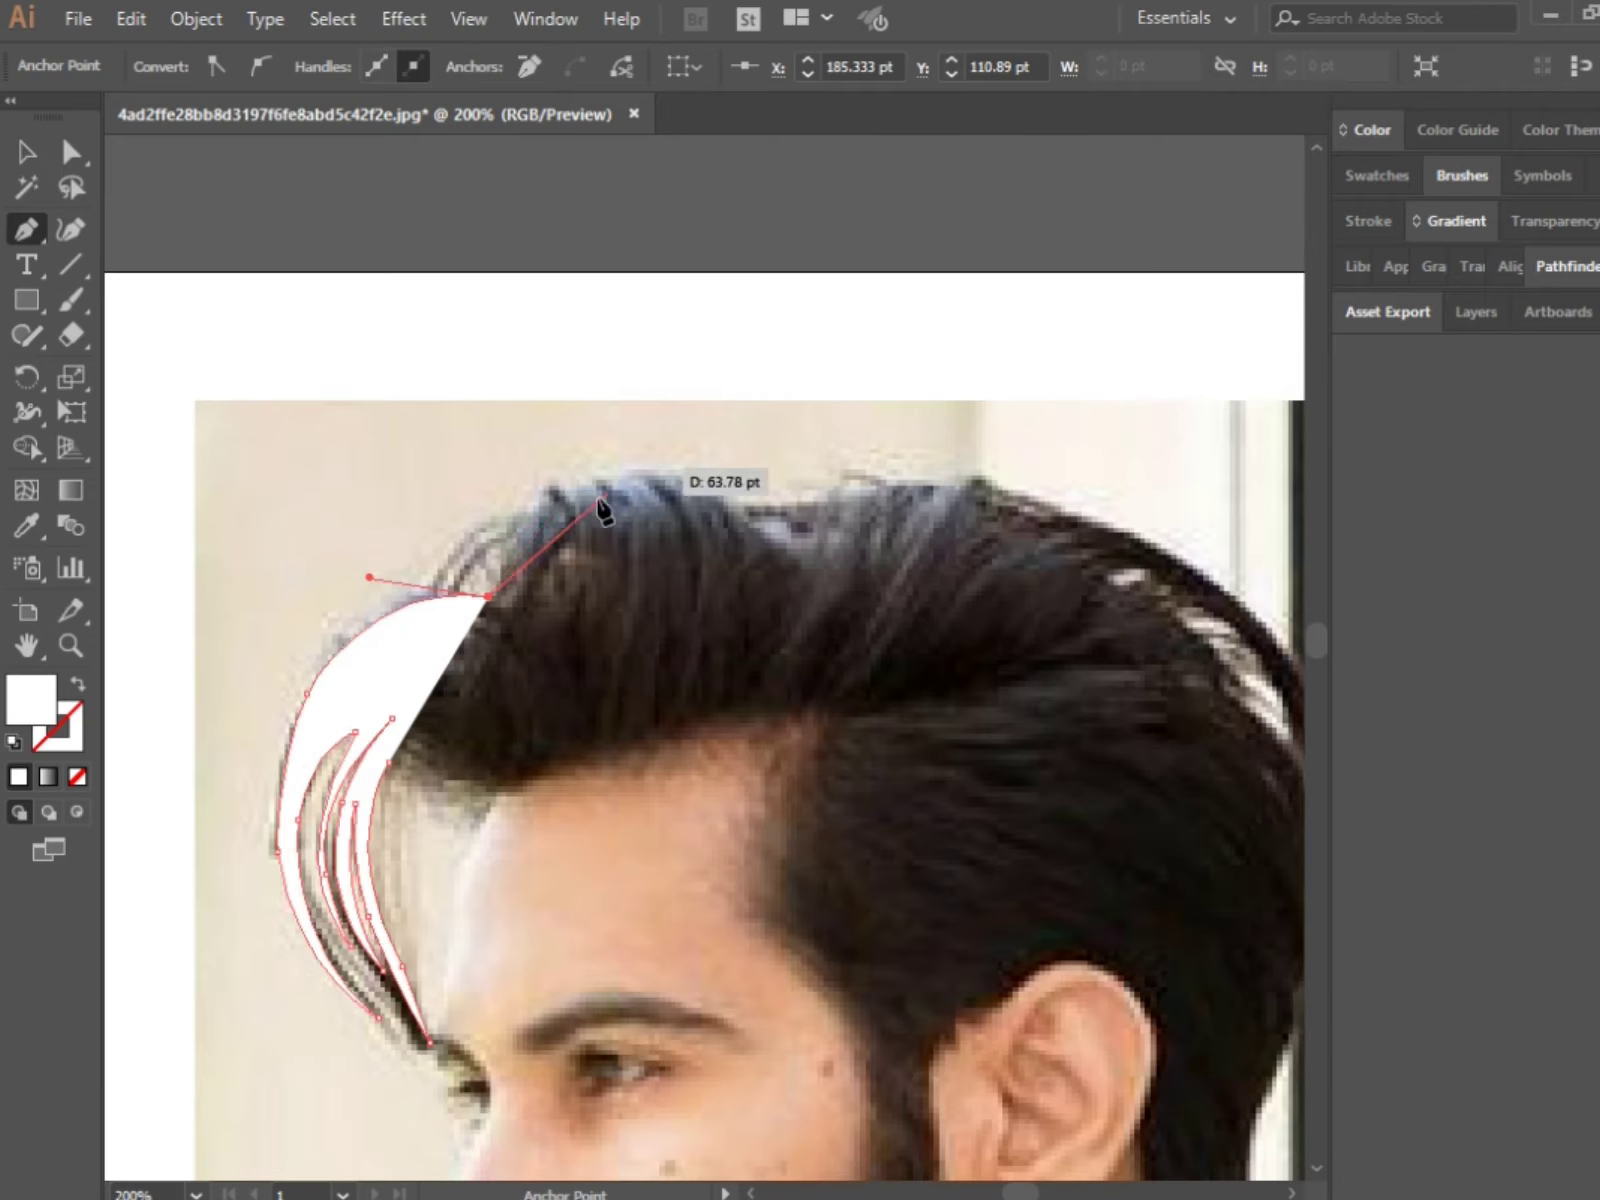
{"action": "mouse_move", "coordinate": [635, 474]}
{"action": "left_mouse_down"}
{"action": "mouse_move", "coordinate": [676, 484]}
{"action": "mouse_move", "coordinate": [785, 578]}
{"action": "left_mouse_up"}
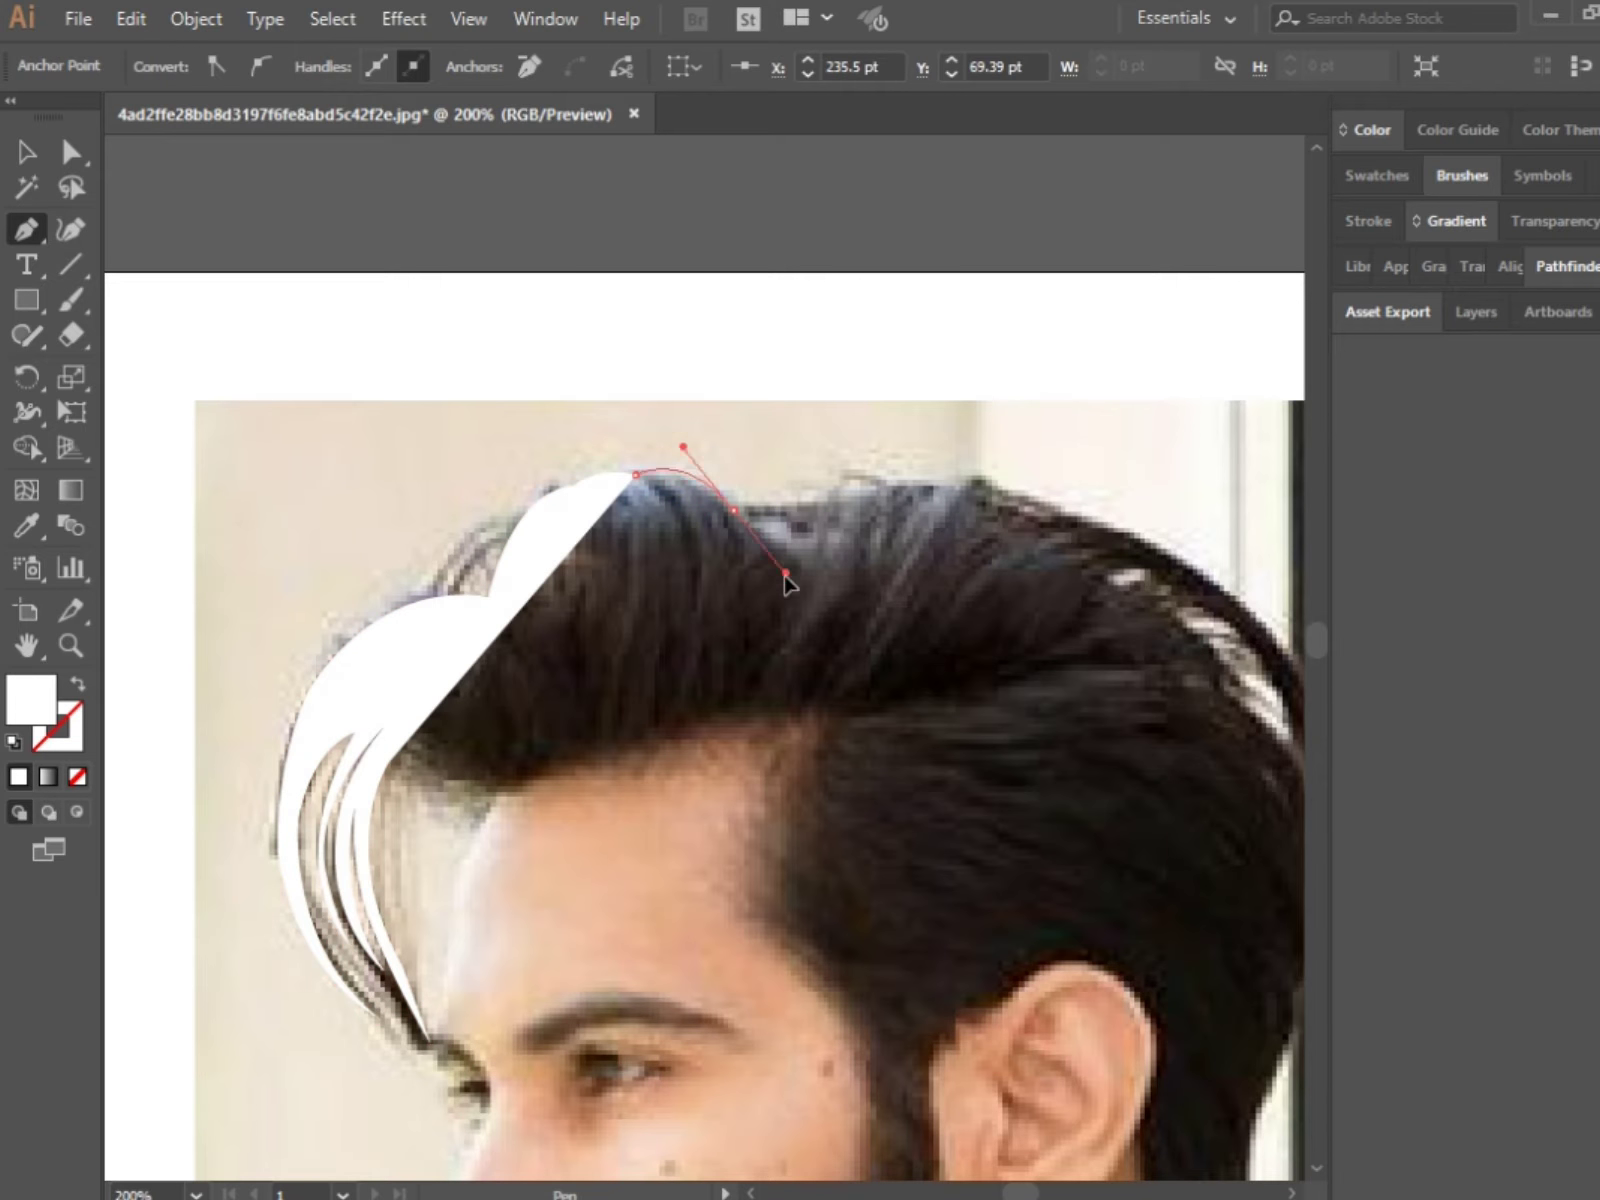
{"action": "left_click_drag", "start_coordinate": [832, 515], "coordinate": [861, 475]}
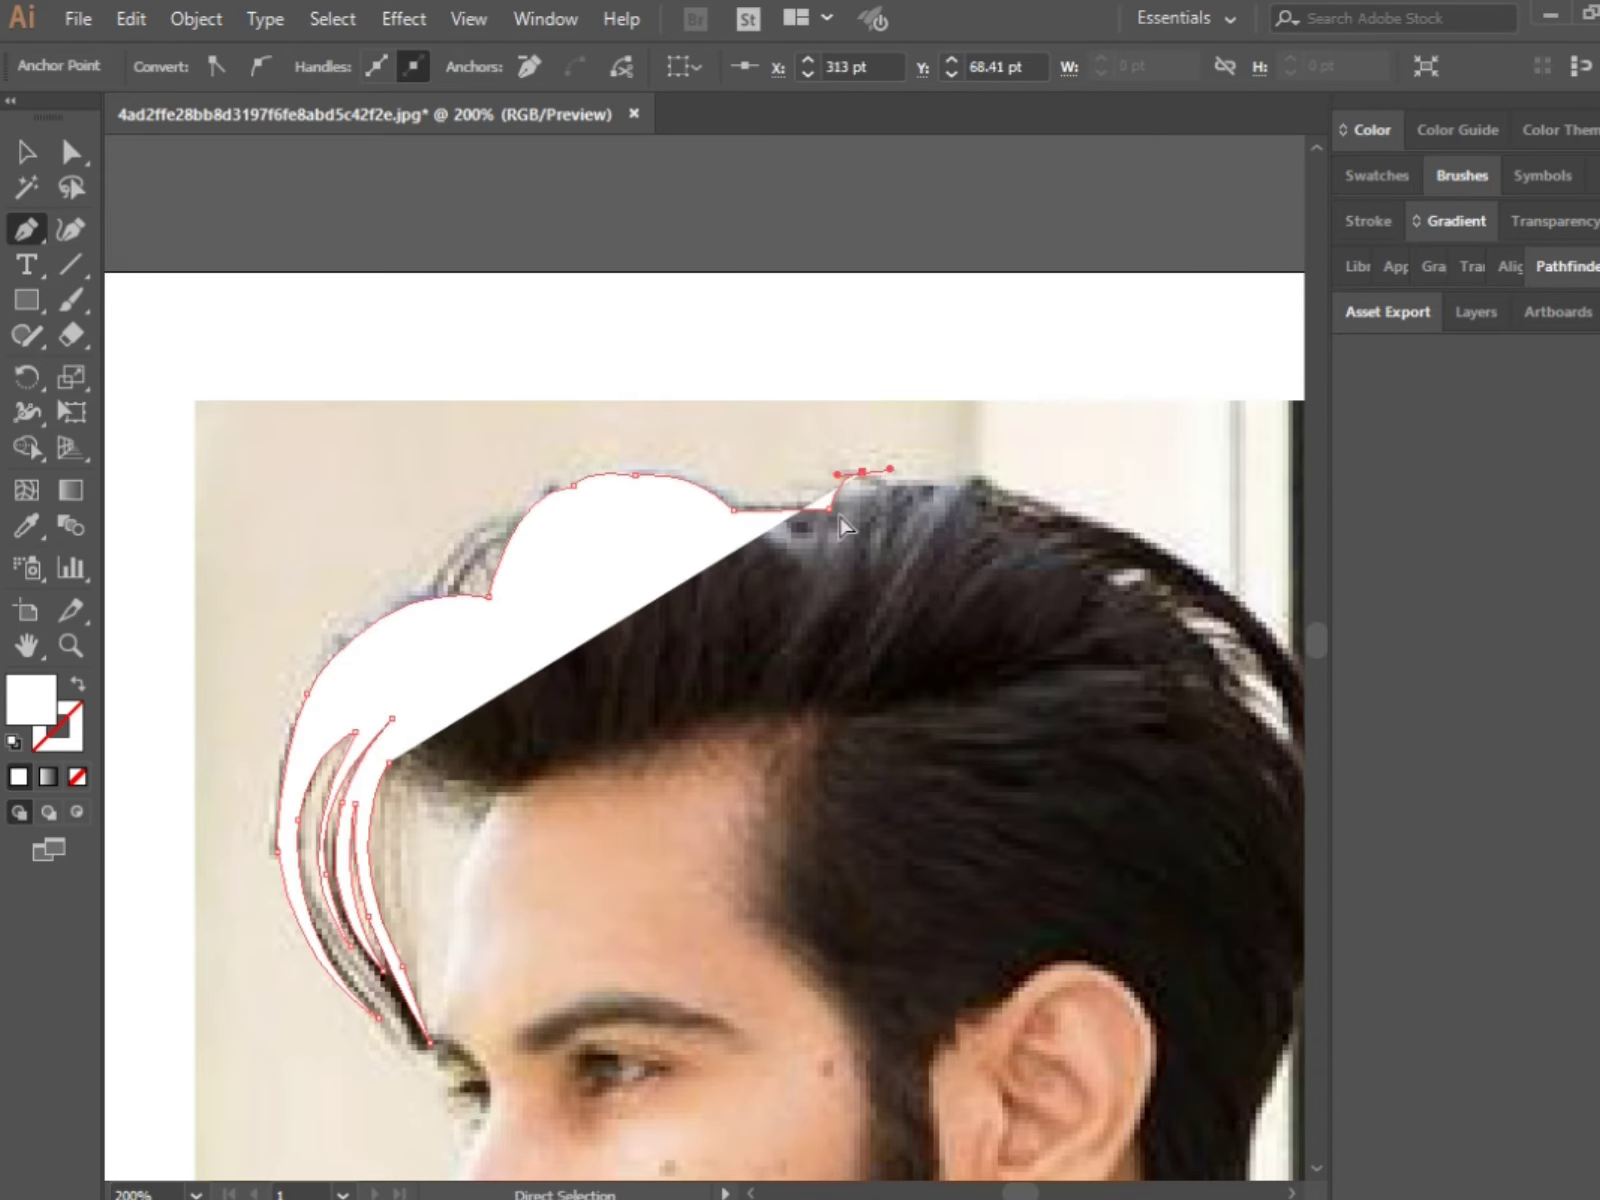
{"action": "left_click", "coordinate": [825, 500]}
{"action": "scroll", "coordinate": [840, 513], "scroll_direction": "up", "scroll_amount": 1}
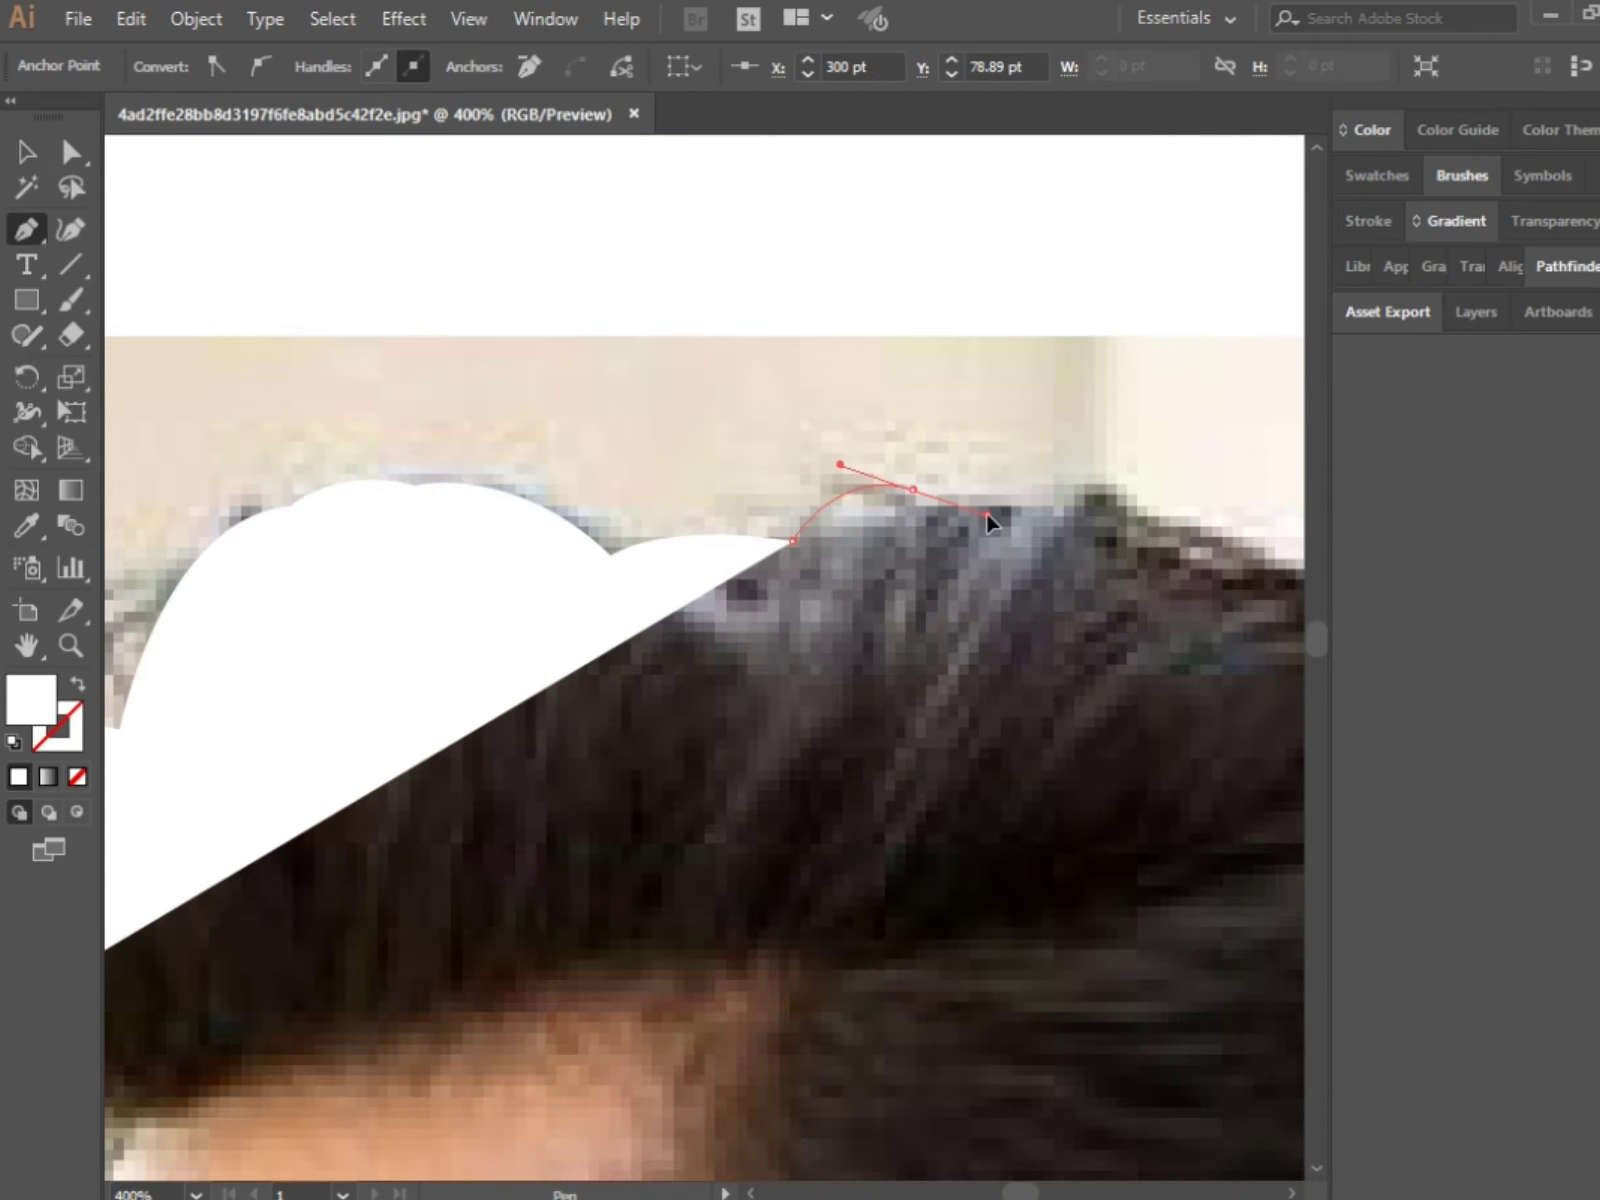
{"action": "mouse_move", "coordinate": [912, 488]}
{"action": "left_mouse_down"}
{"action": "mouse_move", "coordinate": [980, 540]}
{"action": "mouse_move", "coordinate": [1000, 487]}
{"action": "mouse_move", "coordinate": [1064, 525]}
{"action": "mouse_move", "coordinate": [1165, 548]}
{"action": "left_mouse_up"}
Step: Curve the outline over the top of the head and down the back of the hair
{"action": "scroll", "coordinate": [1000, 600], "scroll_direction": "down", "scroll_amount": 1}
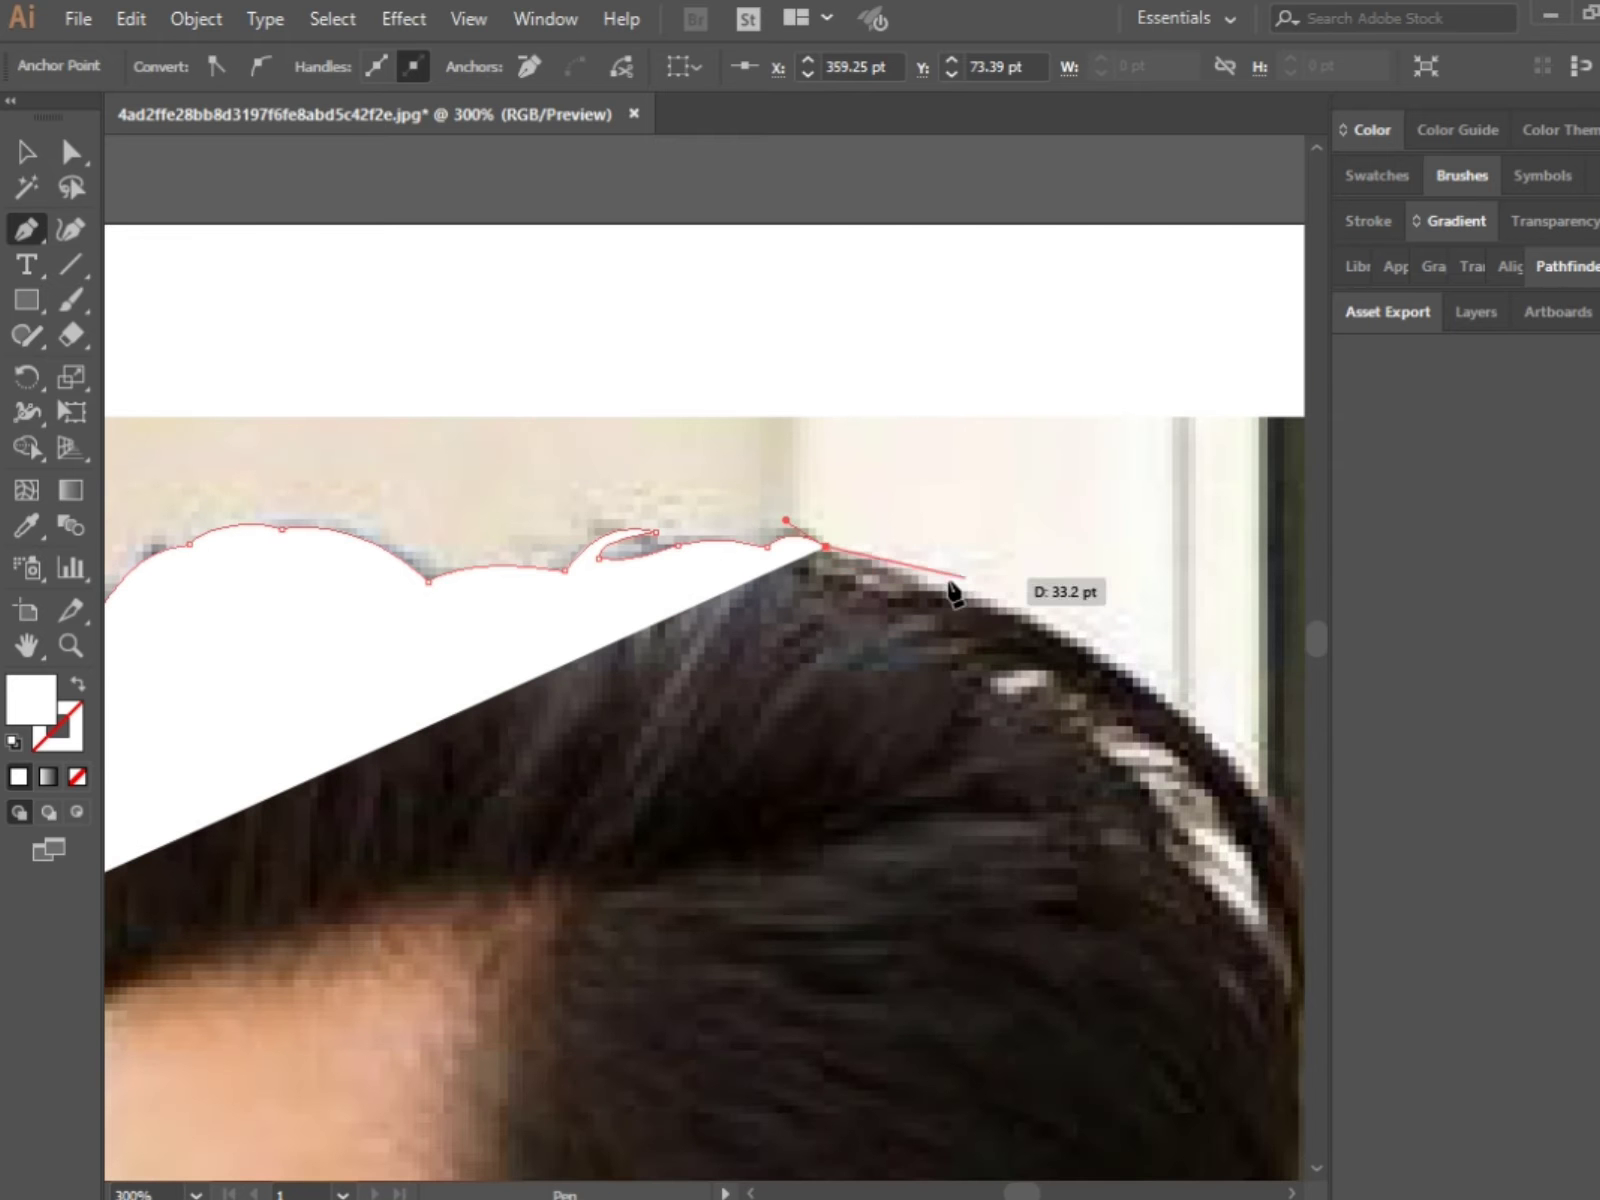
{"action": "left_click_drag", "start_coordinate": [918, 595], "coordinate": [918, 632]}
{"action": "scroll", "coordinate": [918, 632], "scroll_direction": "down", "scroll_amount": 1}
{"action": "left_click_drag", "start_coordinate": [637, 518], "coordinate": [455, 433]}
{"action": "mouse_move", "coordinate": [890, 628]}
{"action": "left_mouse_down"}
{"action": "mouse_move", "coordinate": [893, 745]}
{"action": "mouse_move", "coordinate": [874, 778]}
{"action": "left_mouse_up"}
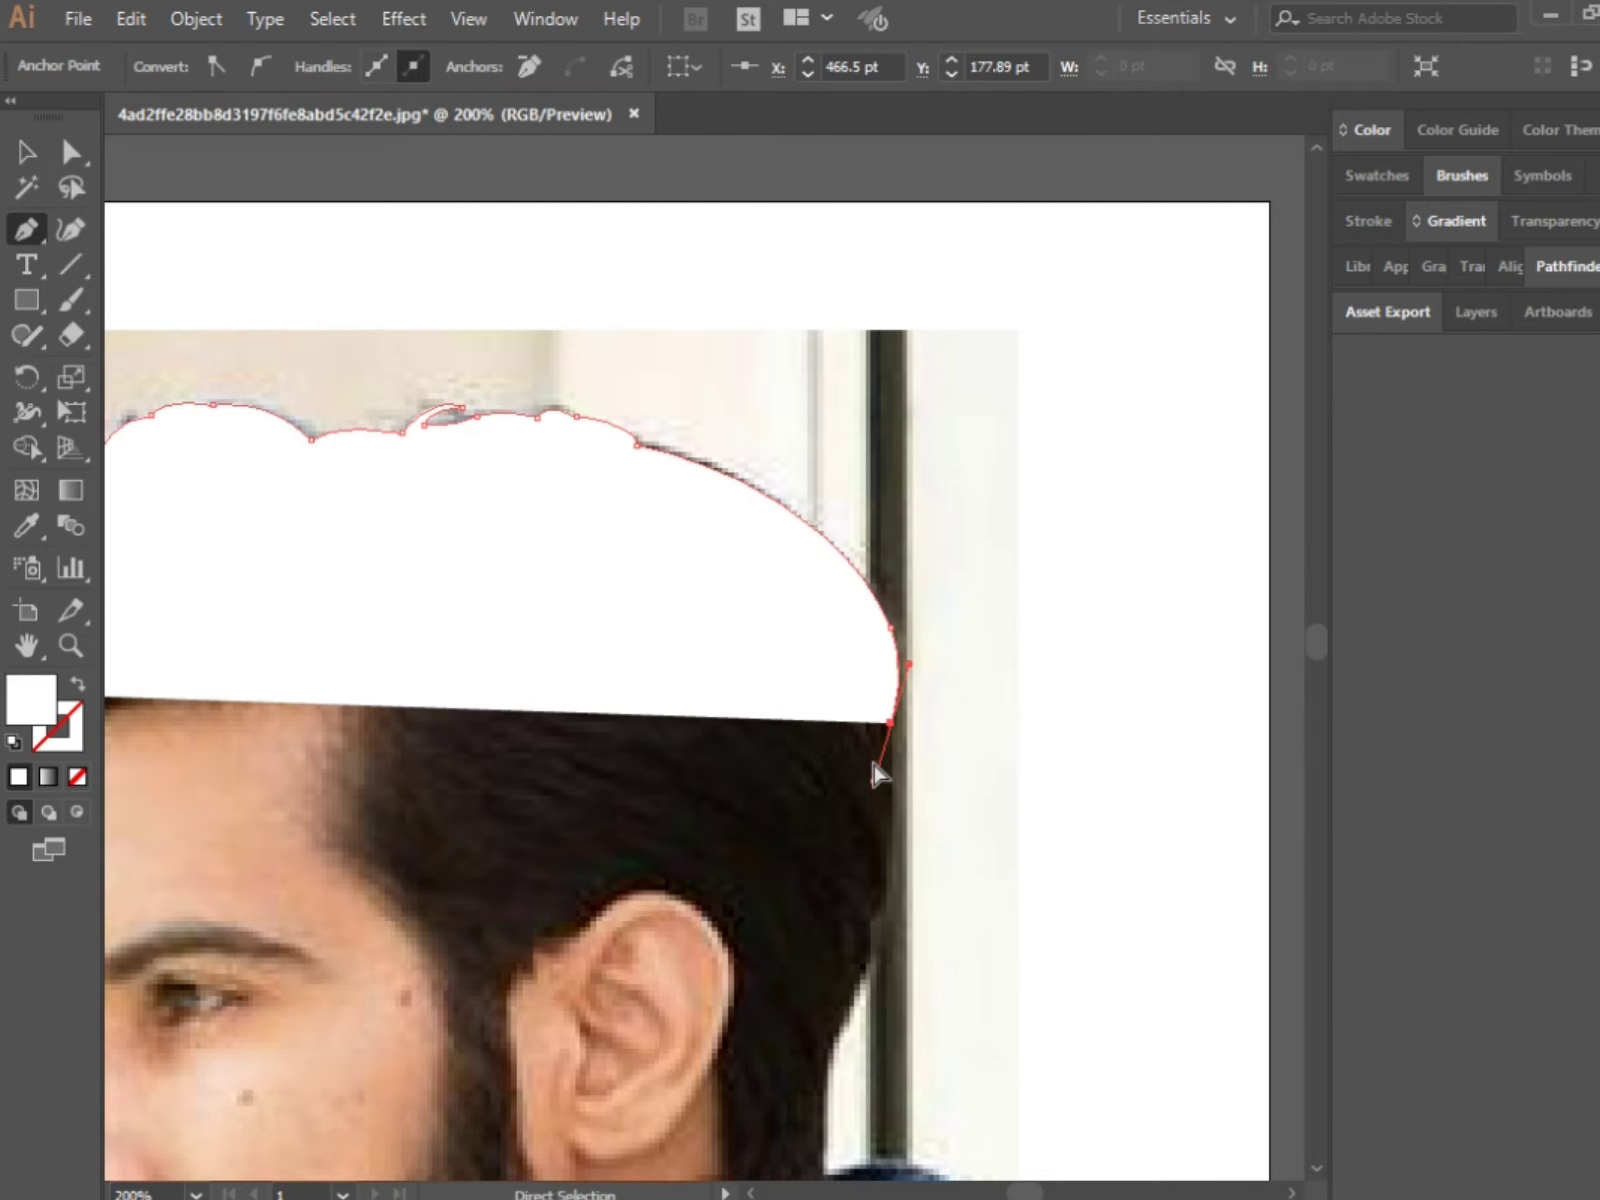
{"action": "key", "text": "ctrl+z"}
{"action": "key", "text": "ctrl+shift+z"}
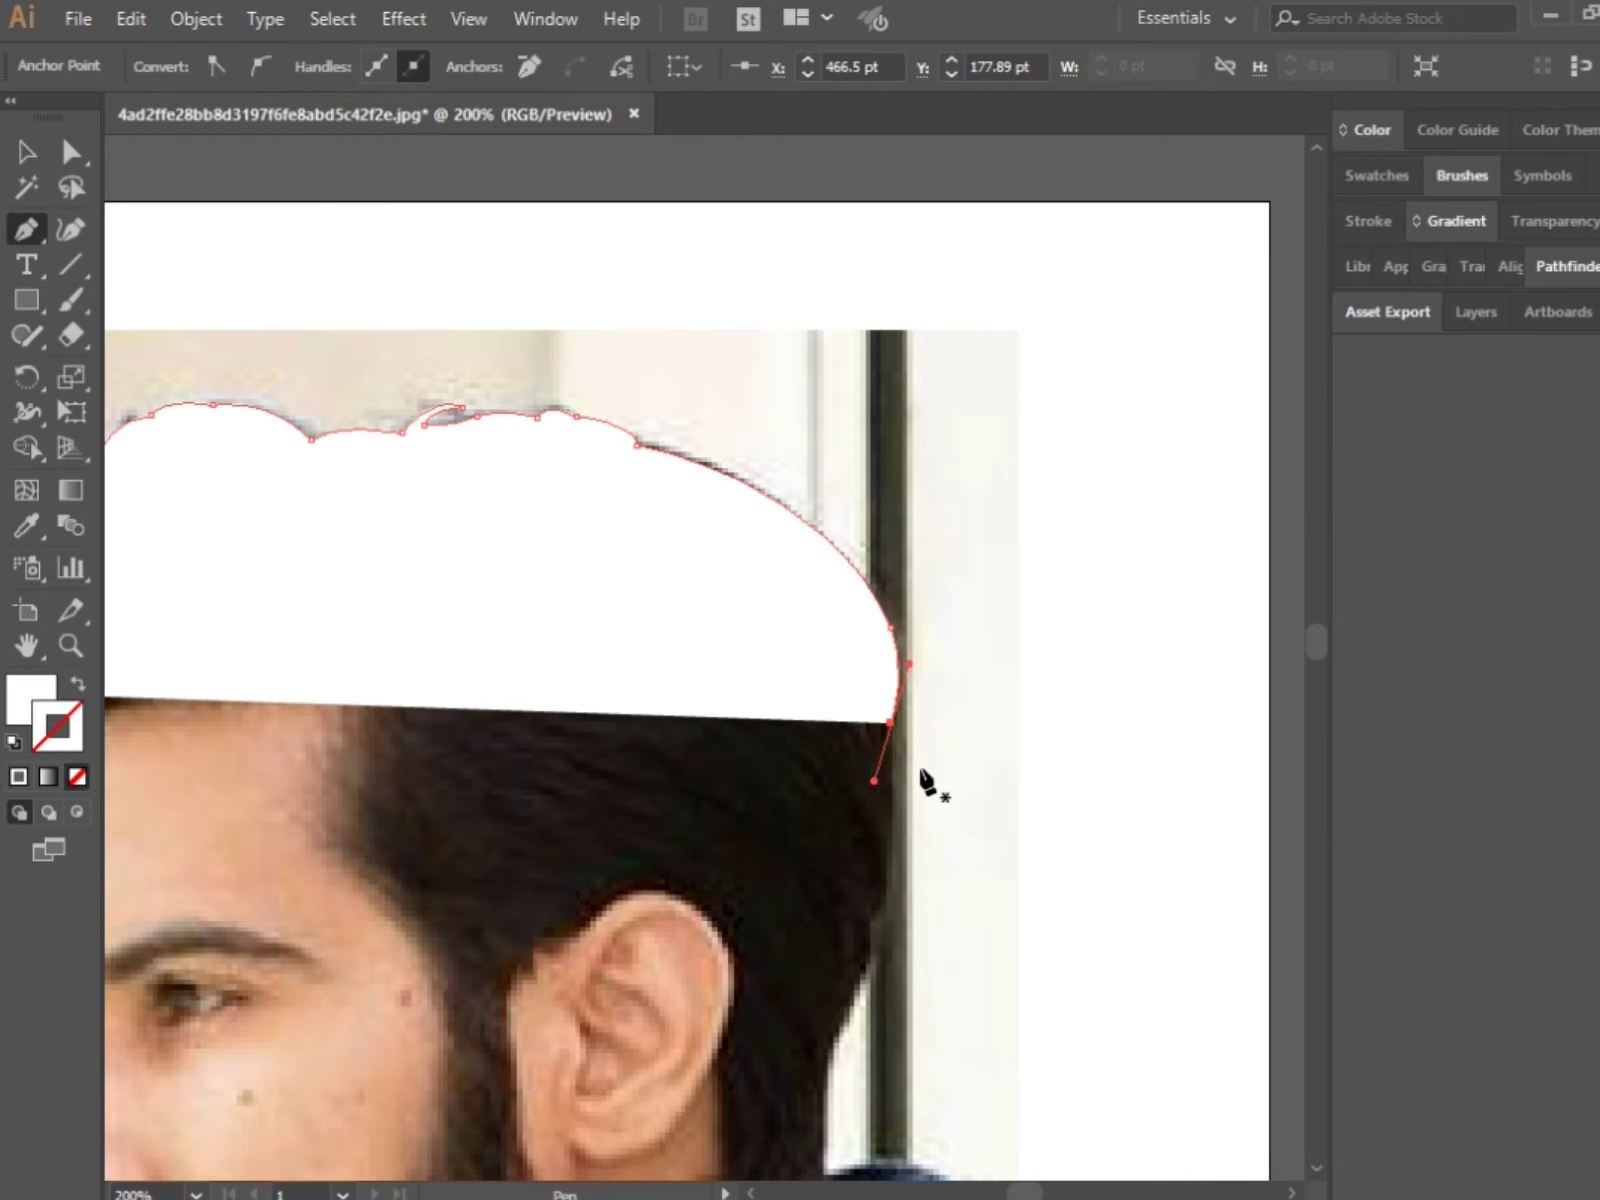
Step: Swap fill and stroke so the outline has no fill and a white stroke
{"action": "key", "text": "F6"}
{"action": "key", "text": "shift+x"}
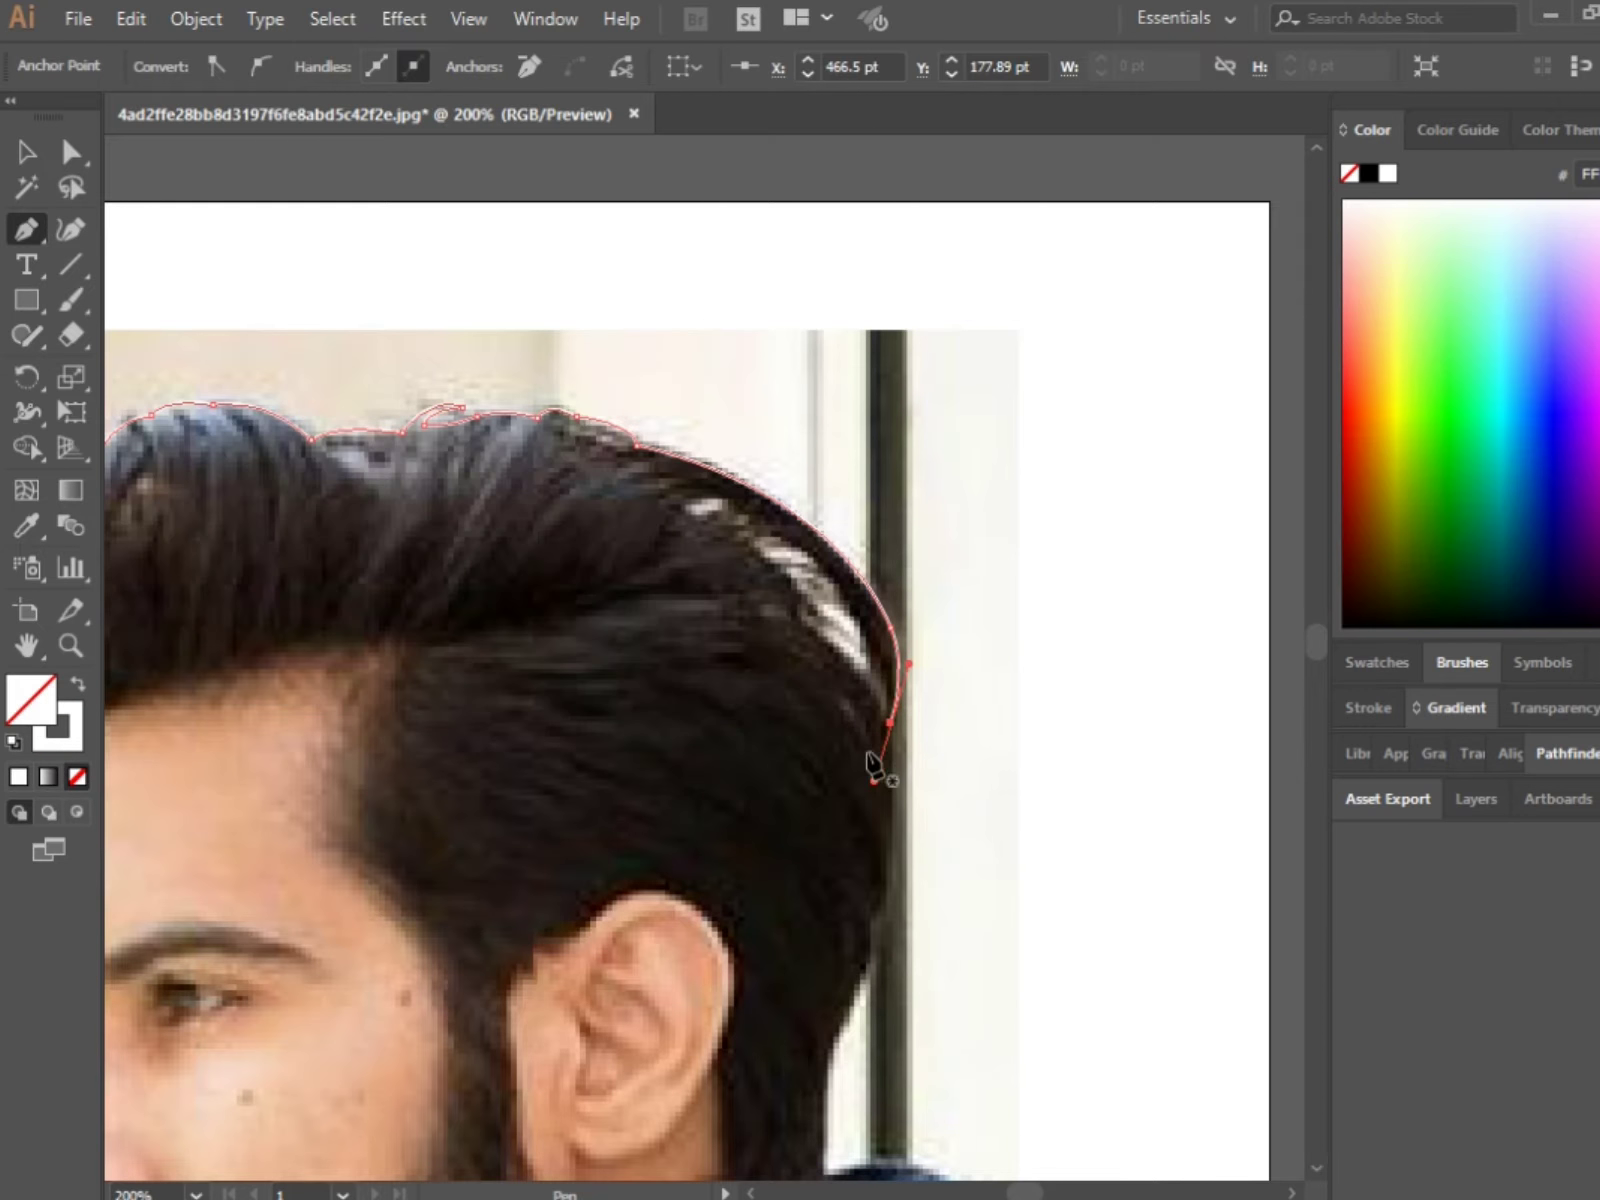
{"action": "scroll", "coordinate": [908, 765], "scroll_direction": "down", "scroll_amount": 2}
{"action": "scroll", "coordinate": [935, 696], "scroll_direction": "up", "scroll_amount": 2}
Step: Trace the back hair down the neck and shape the hair tip at the nape
{"action": "mouse_move", "coordinate": [932, 722]}
{"action": "left_mouse_down"}
{"action": "mouse_move", "coordinate": [905, 785]}
{"action": "mouse_move", "coordinate": [935, 762]}
{"action": "left_mouse_up"}
{"action": "scroll", "coordinate": [935, 732], "scroll_direction": "up", "scroll_amount": 1}
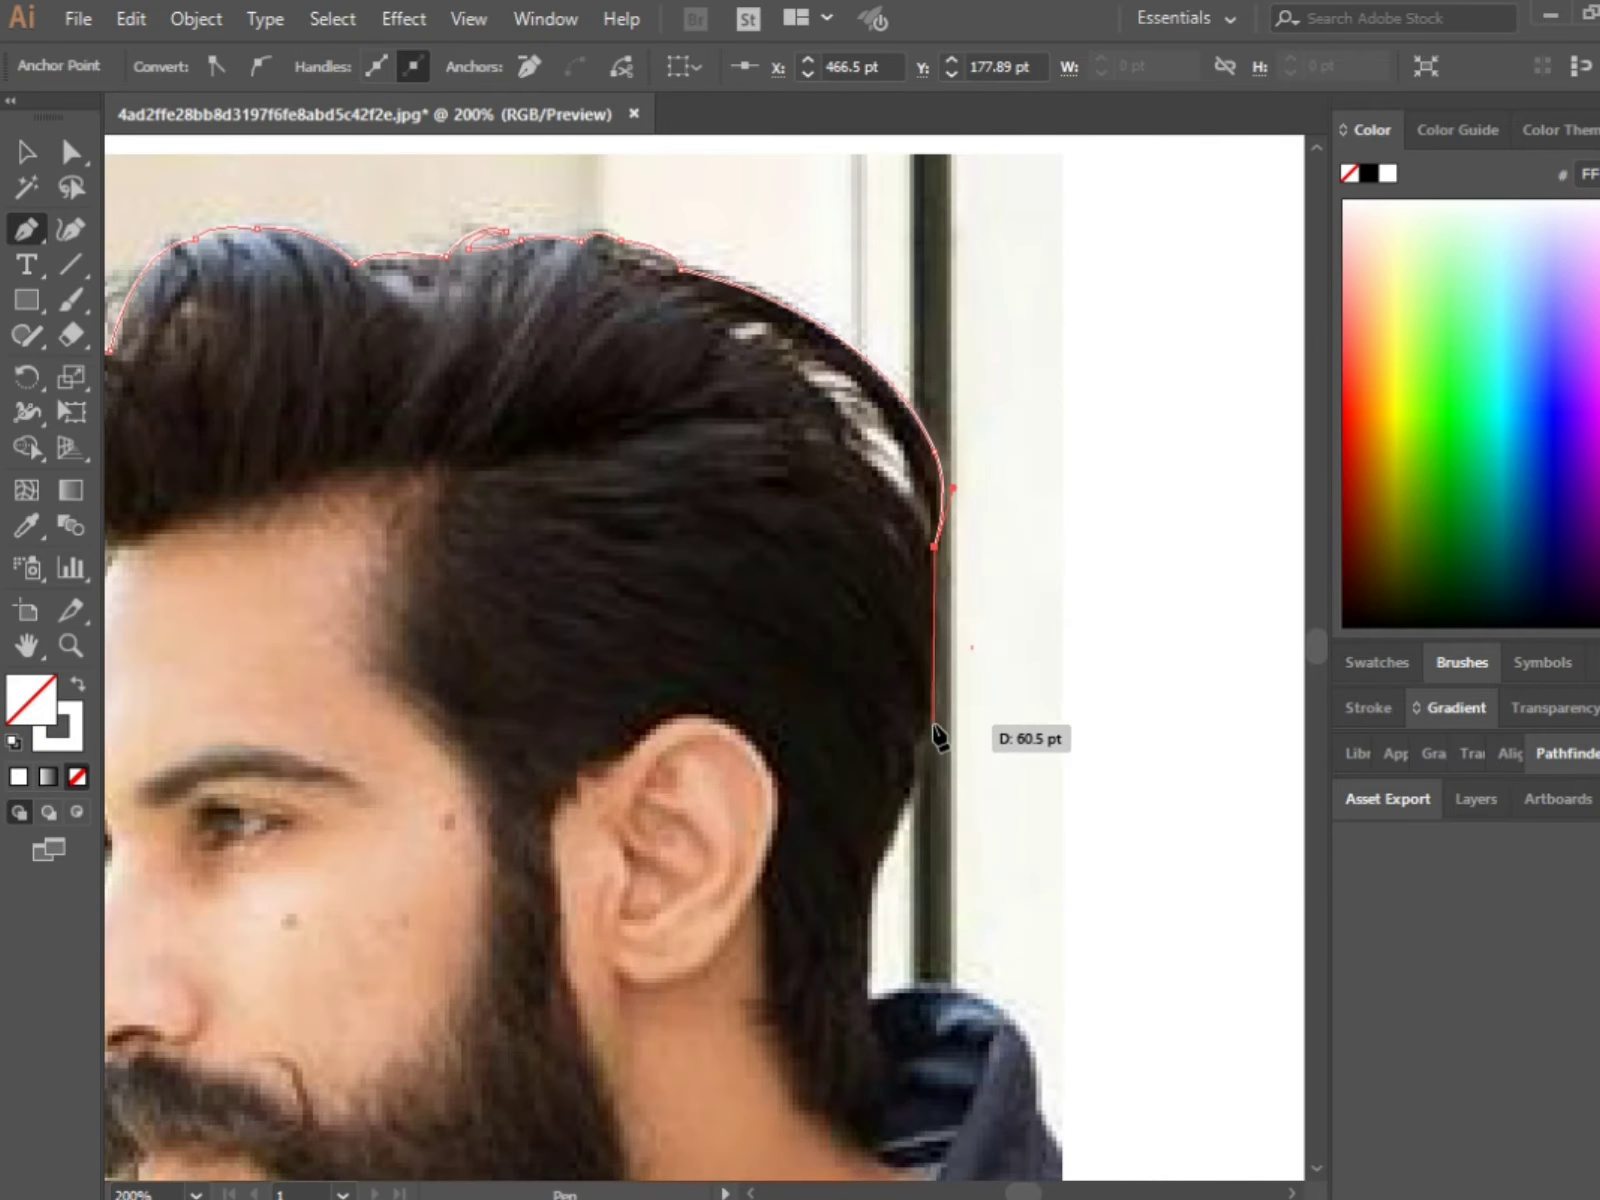
{"action": "left_click", "coordinate": [878, 888]}
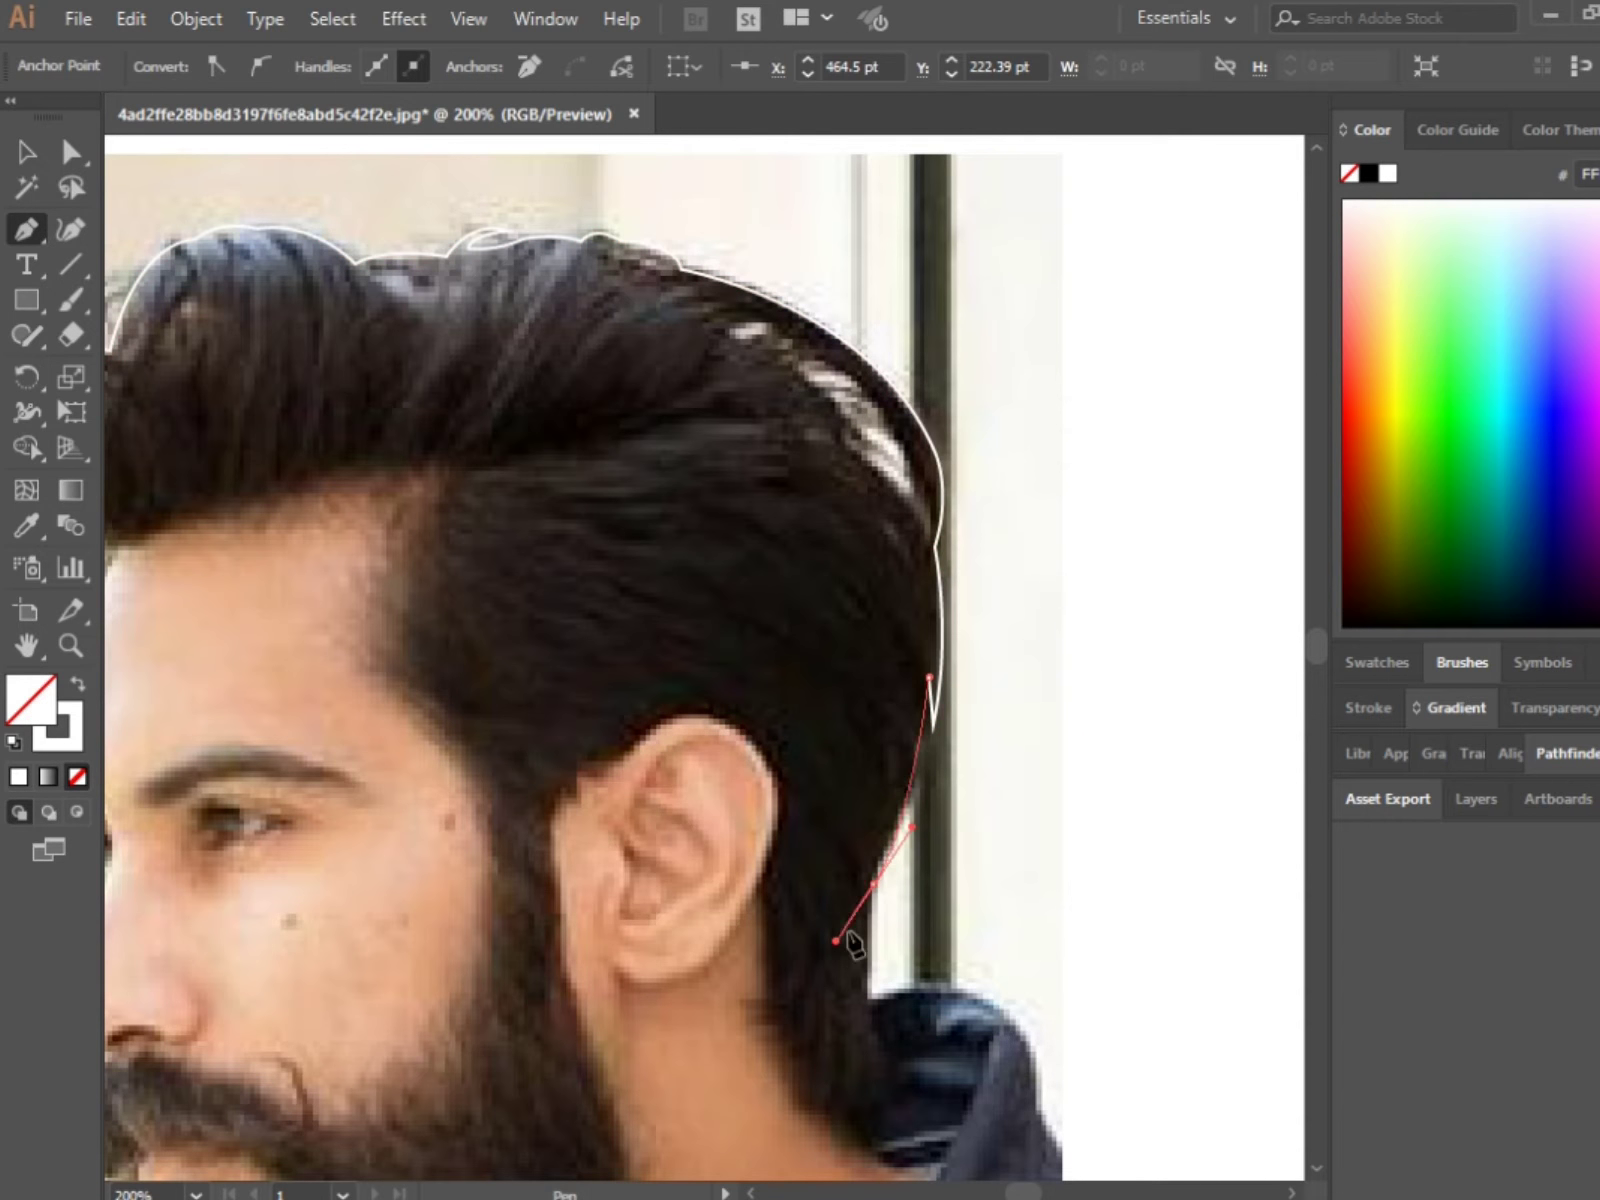
{"action": "scroll", "coordinate": [878, 888], "scroll_direction": "down", "scroll_amount": 1}
{"action": "scroll", "coordinate": [884, 958], "scroll_direction": "up", "scroll_amount": 2}
{"action": "left_click_drag", "start_coordinate": [884, 958], "coordinate": [957, 1085]}
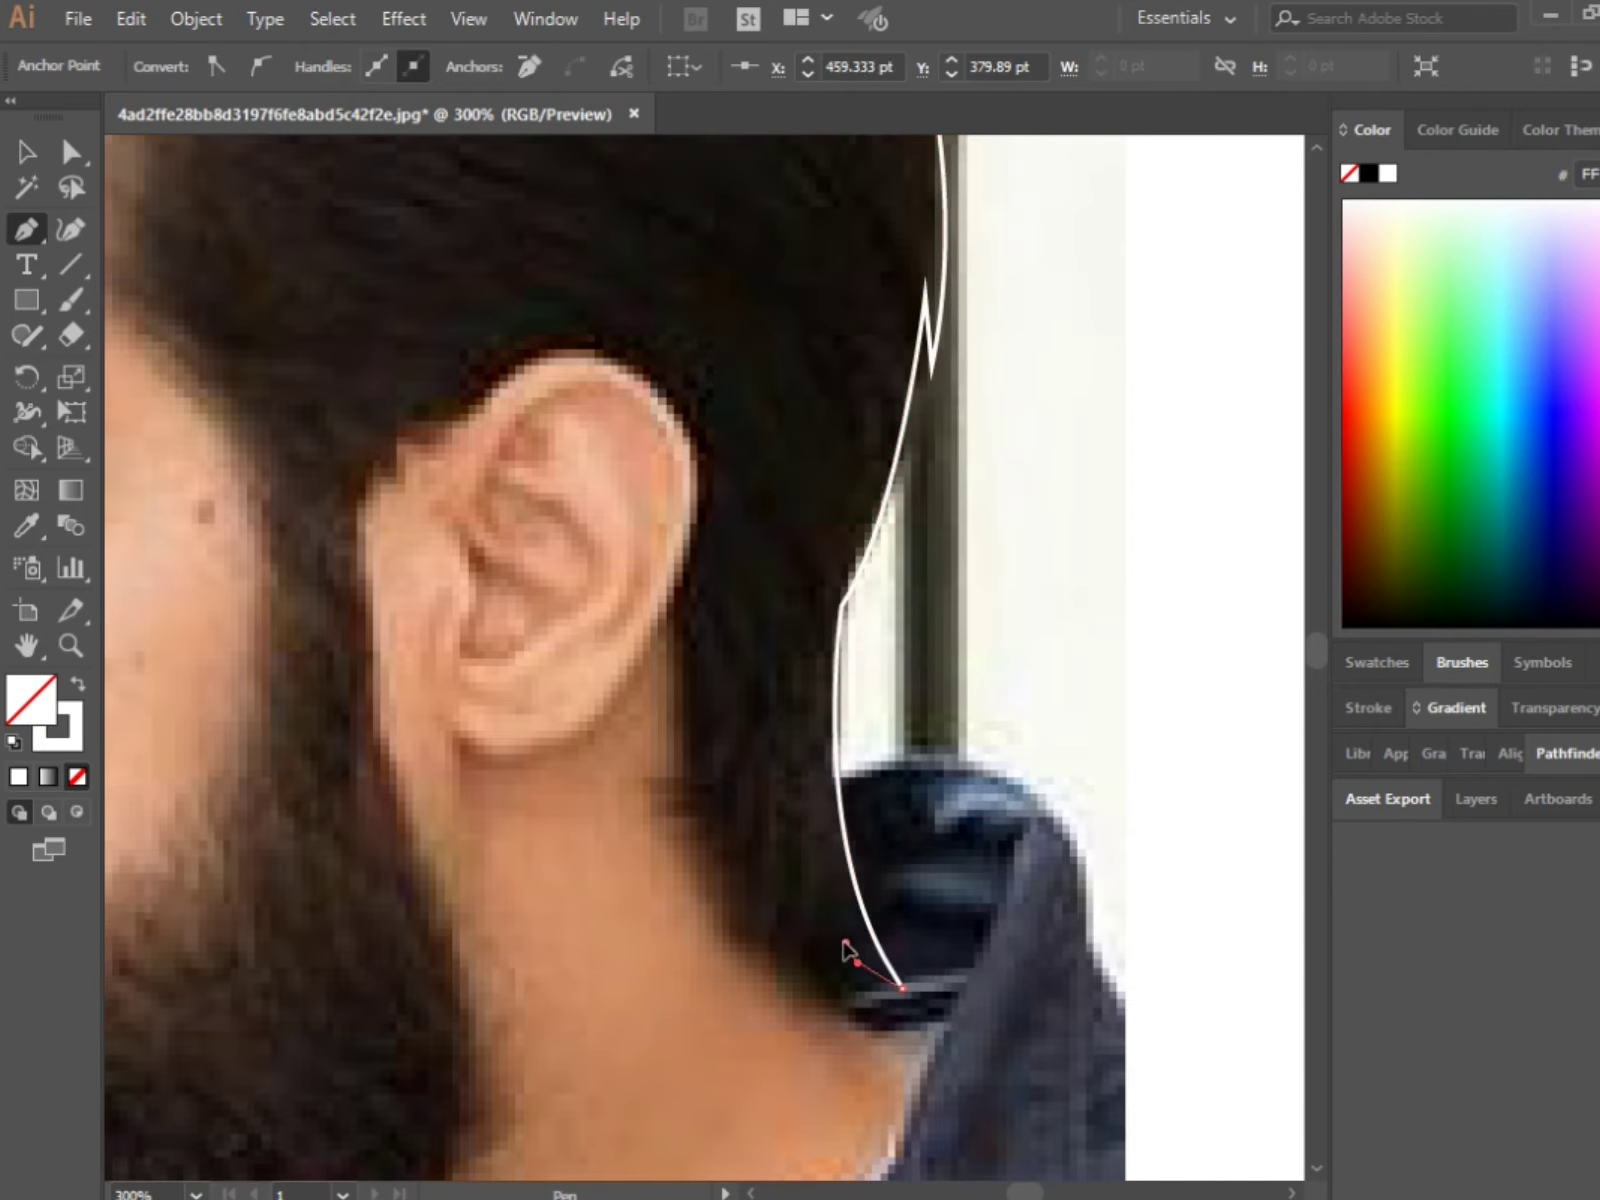
{"action": "left_click_drag", "start_coordinate": [905, 1003], "coordinate": [875, 993]}
{"action": "mouse_move", "coordinate": [749, 918]}
{"action": "left_mouse_down"}
{"action": "mouse_move", "coordinate": [656, 800]}
{"action": "mouse_move", "coordinate": [760, 914]}
{"action": "left_mouse_up"}
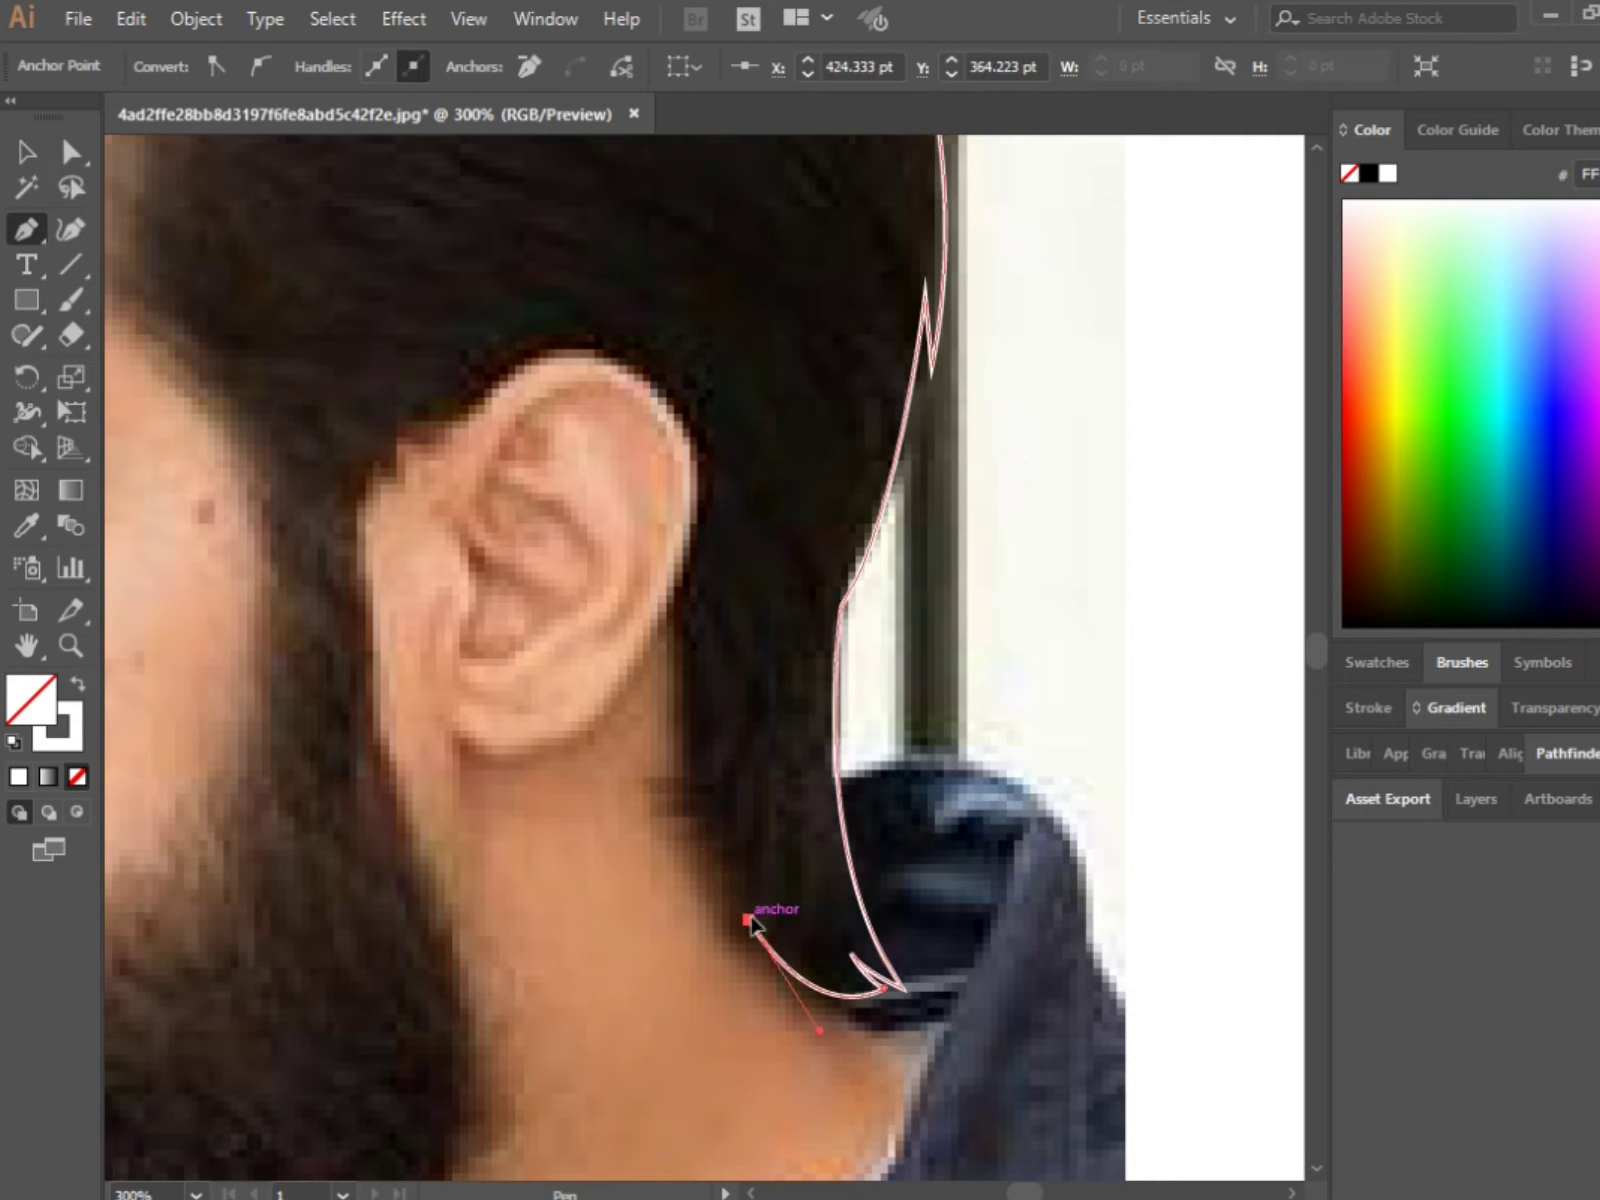
Step: Lead the outline back up behind the ear and curve it over the ear's top
{"action": "left_click_drag", "start_coordinate": [693, 805], "coordinate": [688, 672]}
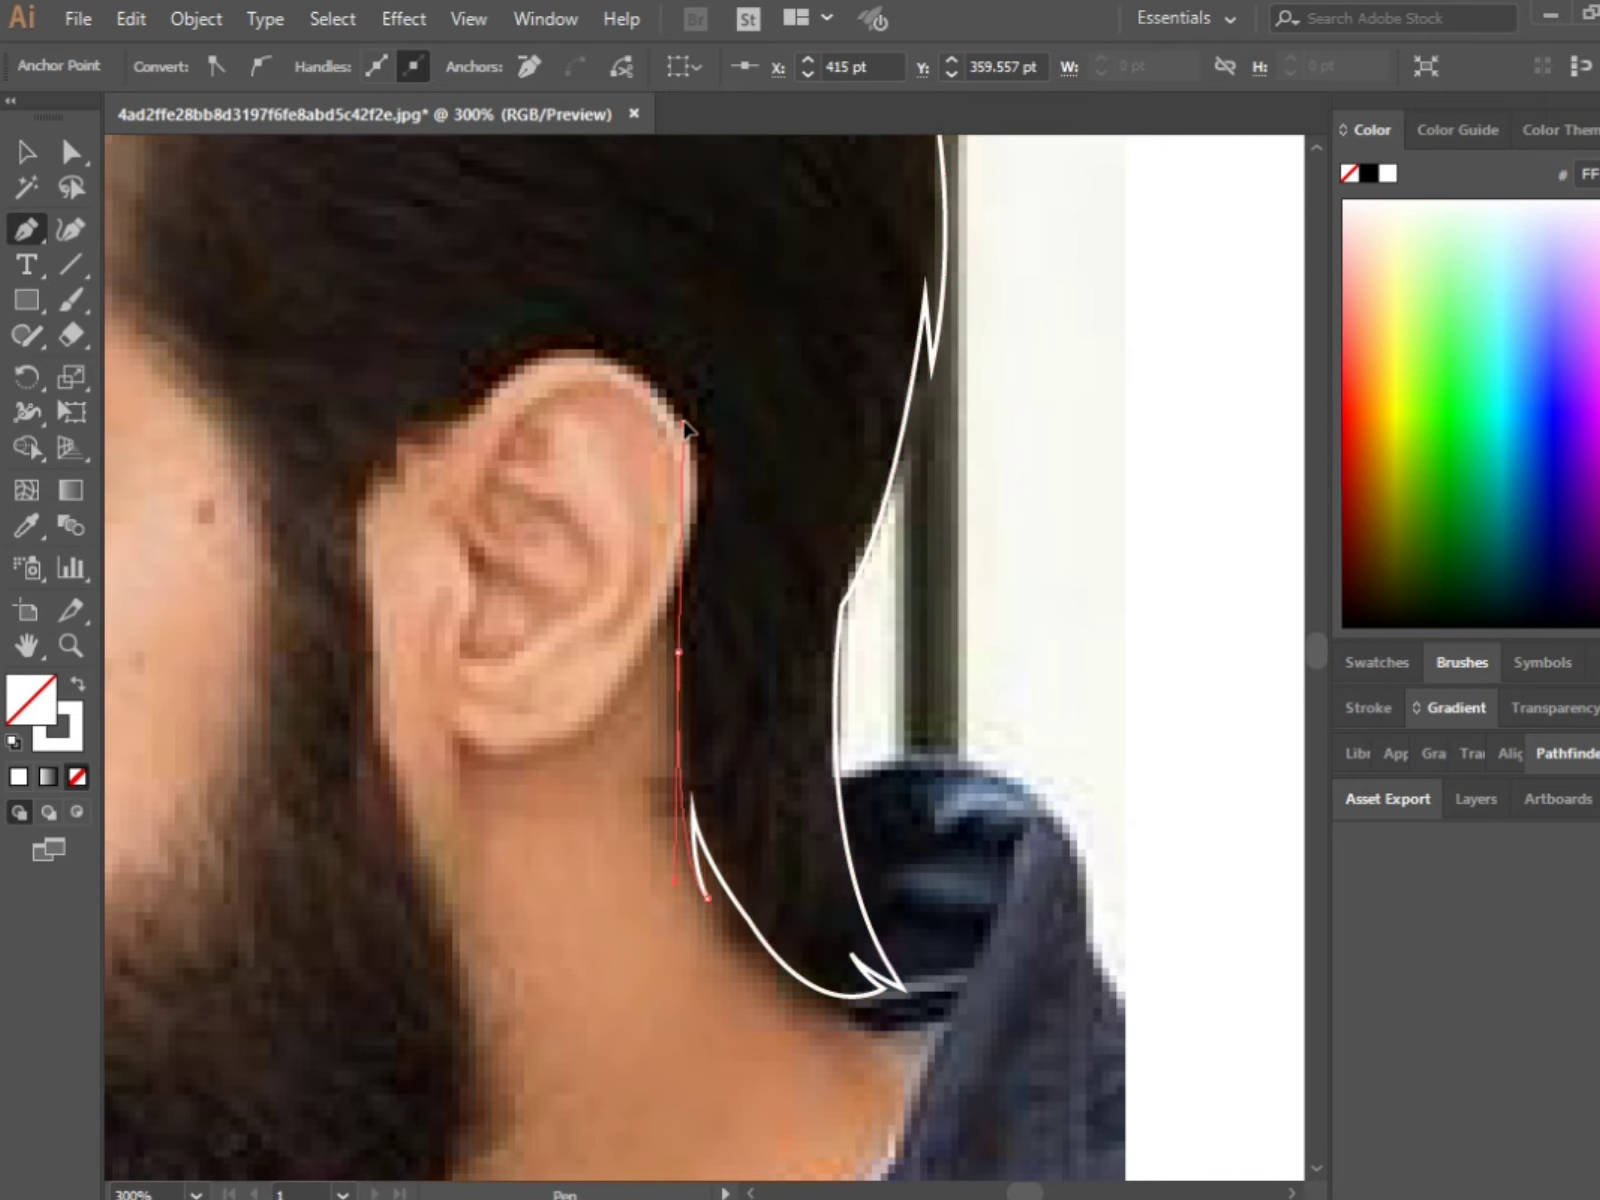
{"action": "left_click_drag", "start_coordinate": [678, 560], "coordinate": [675, 536]}
{"action": "scroll", "coordinate": [675, 536], "scroll_direction": "up", "scroll_amount": 2}
{"action": "left_click_drag", "start_coordinate": [689, 671], "coordinate": [814, 672]}
{"action": "scroll", "coordinate": [688, 660], "scroll_direction": "down", "scroll_amount": 2}
{"action": "scroll", "coordinate": [657, 543], "scroll_direction": "up", "scroll_amount": 1}
{"action": "mouse_move", "coordinate": [622, 578]}
{"action": "left_mouse_down"}
{"action": "mouse_move", "coordinate": [498, 657]}
{"action": "mouse_move", "coordinate": [510, 685]}
{"action": "left_mouse_up"}
{"action": "left_click", "coordinate": [622, 578]}
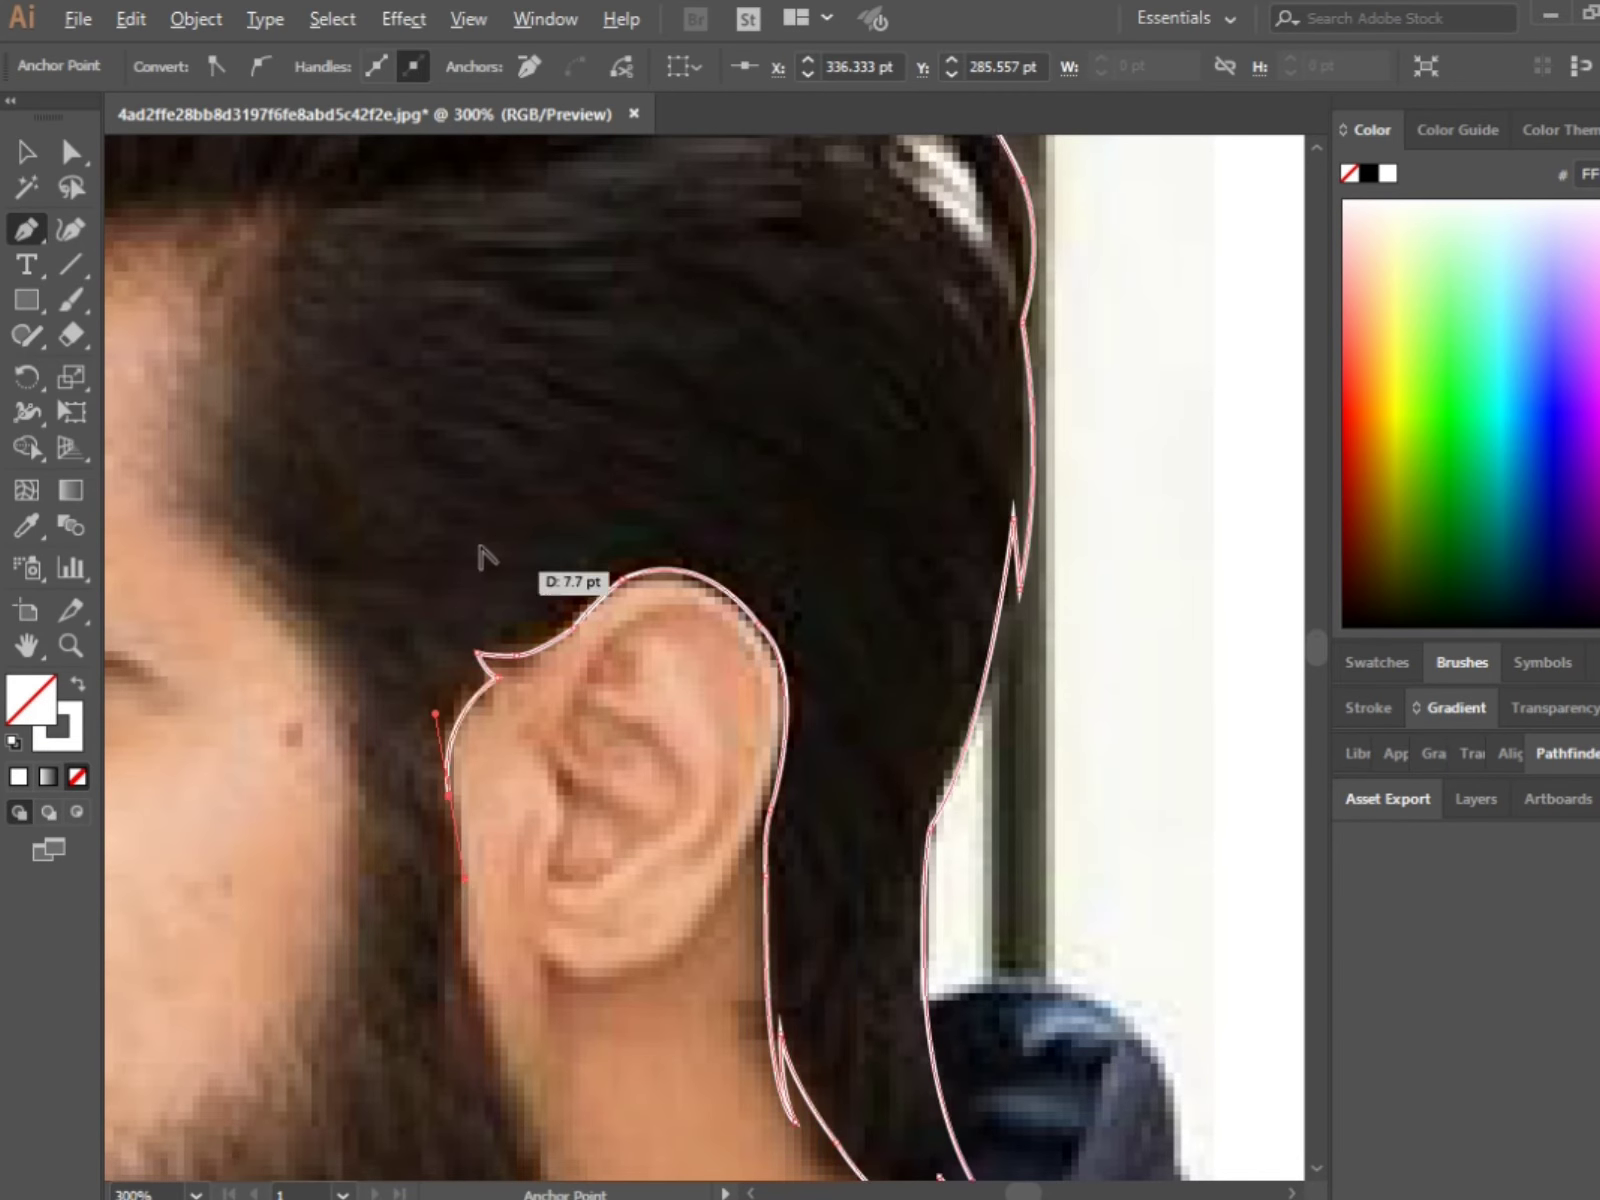
Step: Finish outlining the ear, then follow the jaw and beard underside toward the chin
{"action": "key", "text": "ctrl+minus"}
{"action": "left_click_drag", "start_coordinate": [510, 685], "coordinate": [475, 611]}
{"action": "key", "text": "ctrl+plus"}
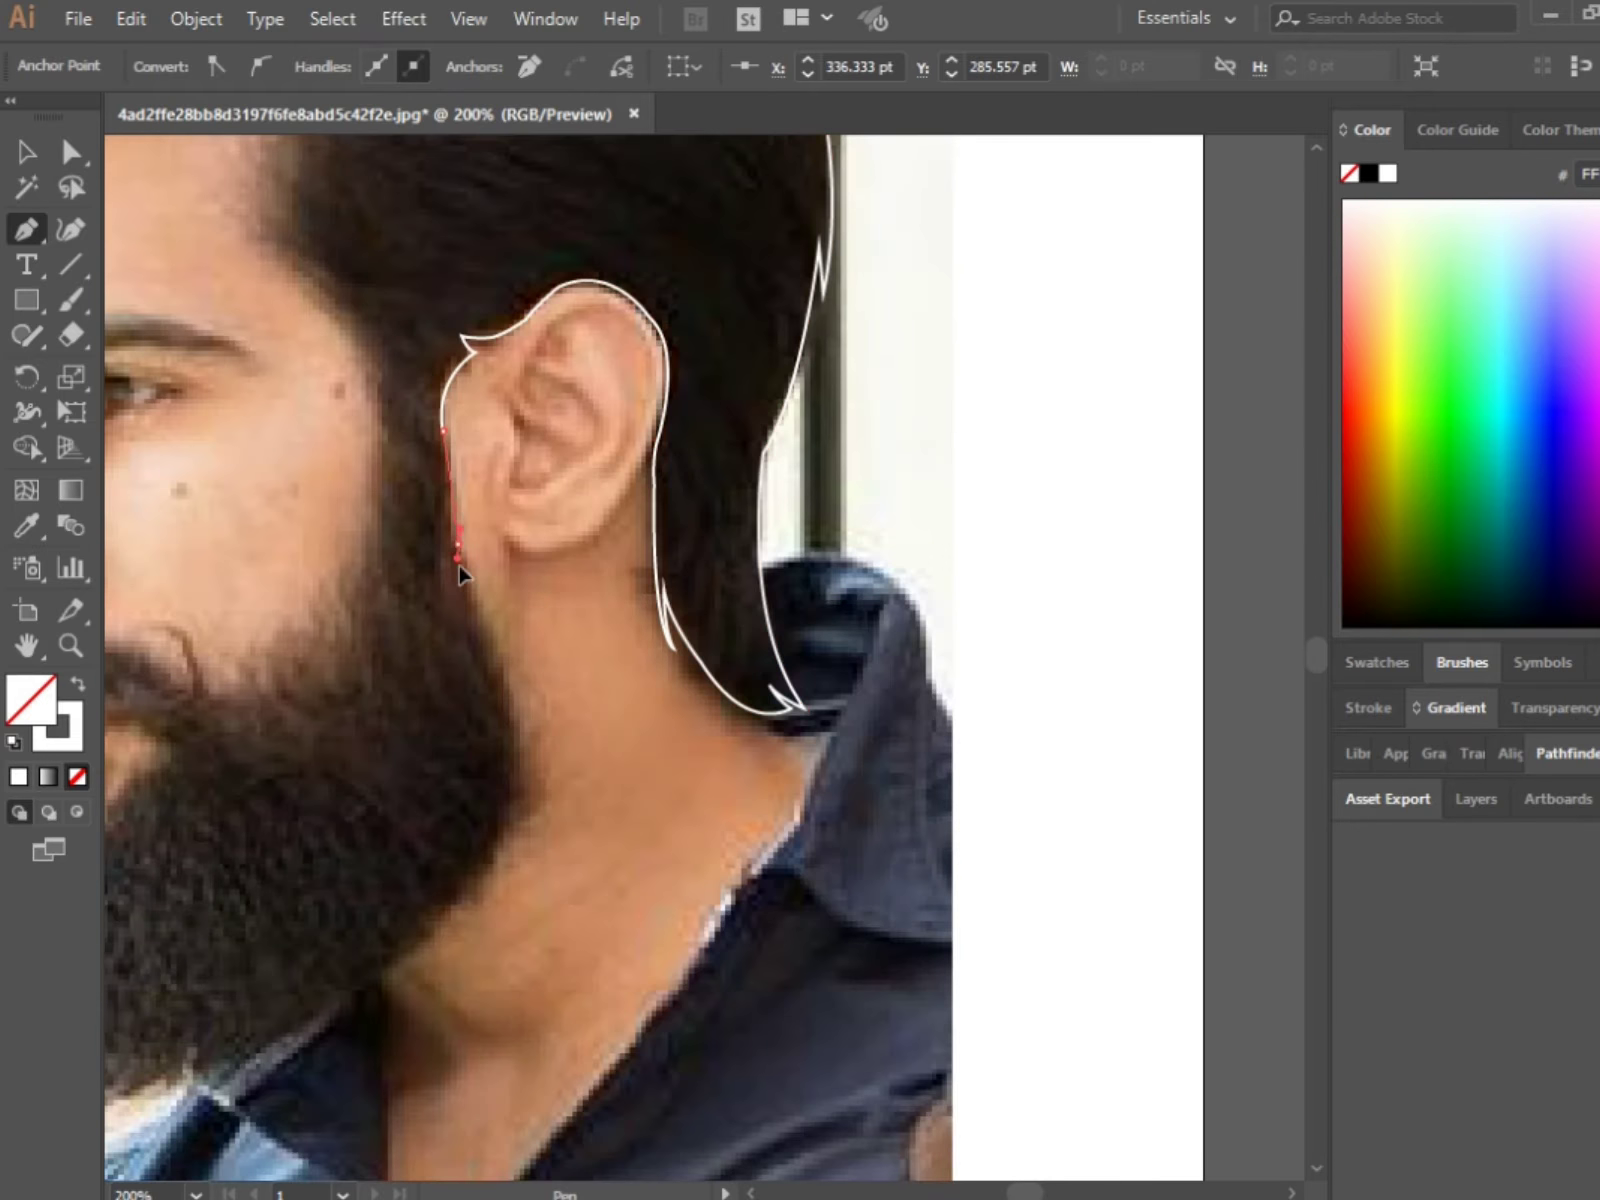
{"action": "left_click", "coordinate": [457, 545]}
{"action": "mouse_move", "coordinate": [540, 805]}
{"action": "left_mouse_down"}
{"action": "mouse_move", "coordinate": [603, 912]}
{"action": "mouse_move", "coordinate": [610, 878]}
{"action": "mouse_move", "coordinate": [561, 848]}
{"action": "left_mouse_up"}
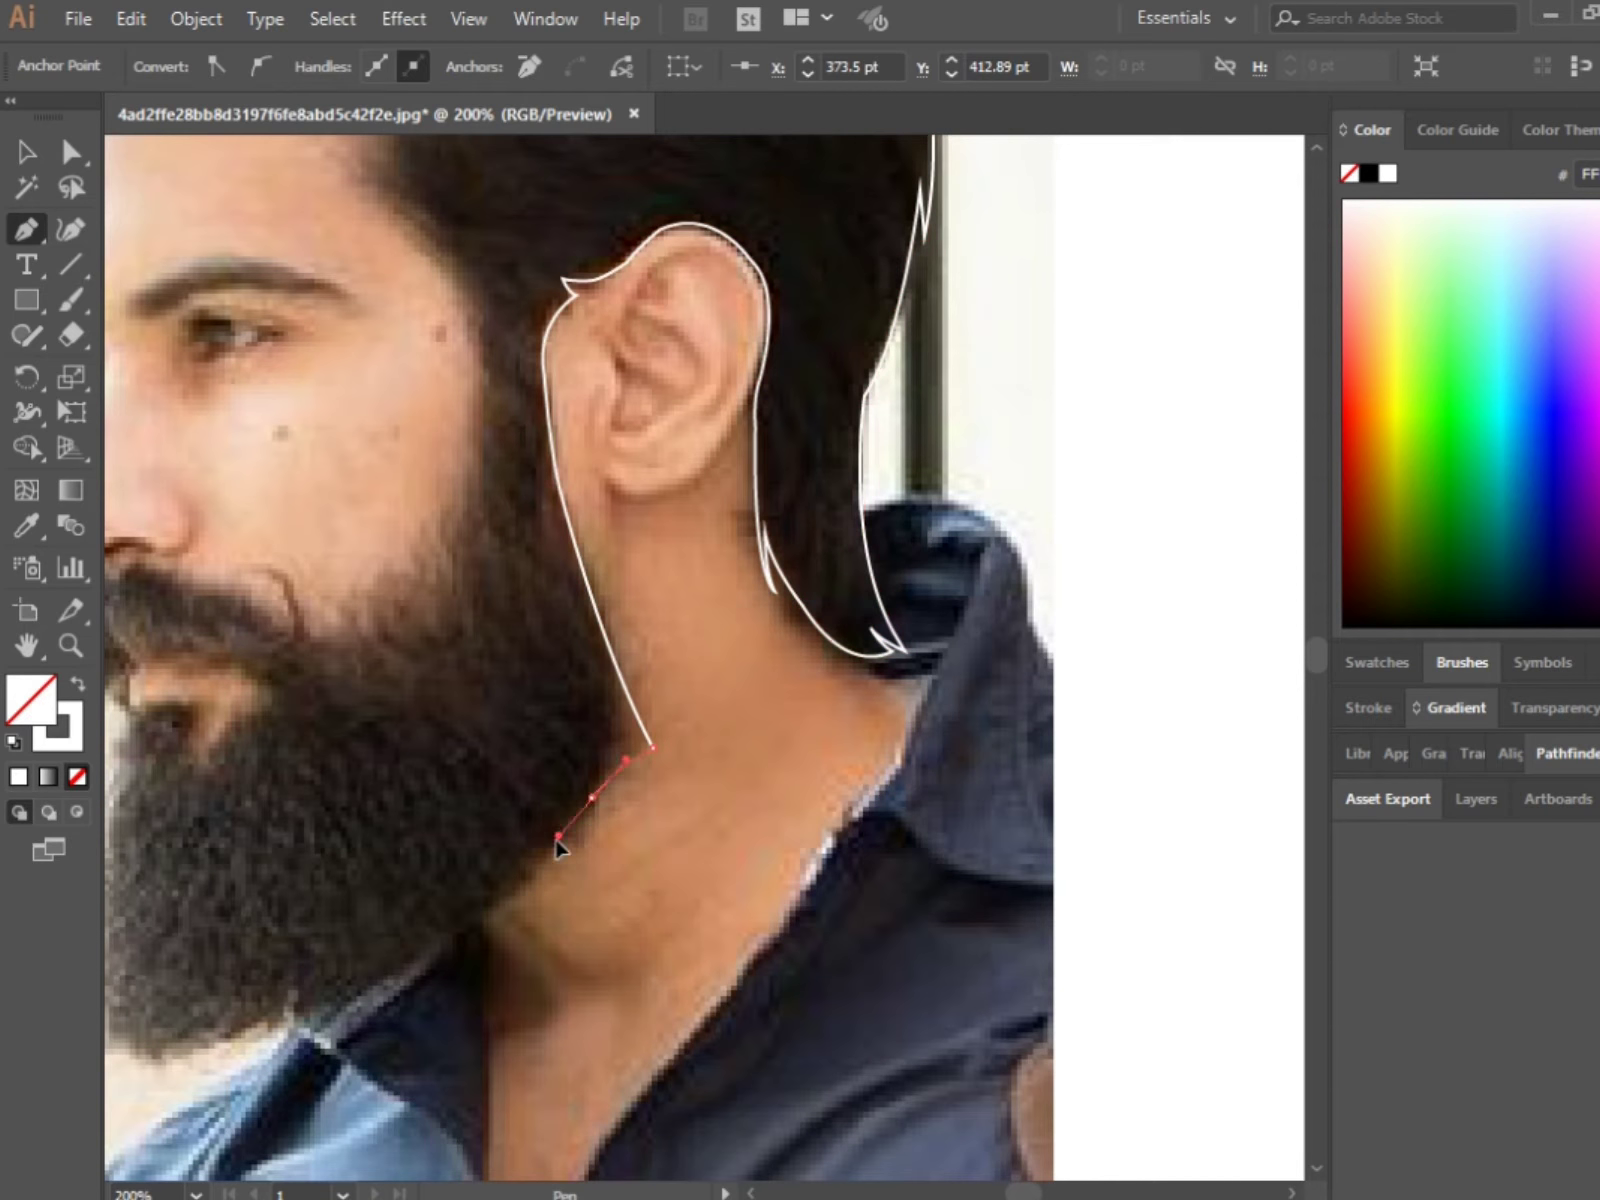
{"action": "key", "text": "ctrl+minus"}
{"action": "mouse_move", "coordinate": [454, 934]}
{"action": "left_mouse_down"}
{"action": "mouse_move", "coordinate": [255, 936]}
{"action": "mouse_move", "coordinate": [300, 918]}
{"action": "mouse_move", "coordinate": [304, 952]}
{"action": "mouse_move", "coordinate": [316, 848]}
{"action": "left_mouse_up"}
Step: Trace around the beard tip and up the beard's front edge
{"action": "left_click", "coordinate": [323, 966], "text": "alt"}
{"action": "key", "text": "ctrl+plus"}
{"action": "key", "text": "ctrl+plus"}
{"action": "key", "text": "ctrl+minus"}
{"action": "key", "text": "ctrl+minus"}
{"action": "key", "text": "ctrl+plus"}
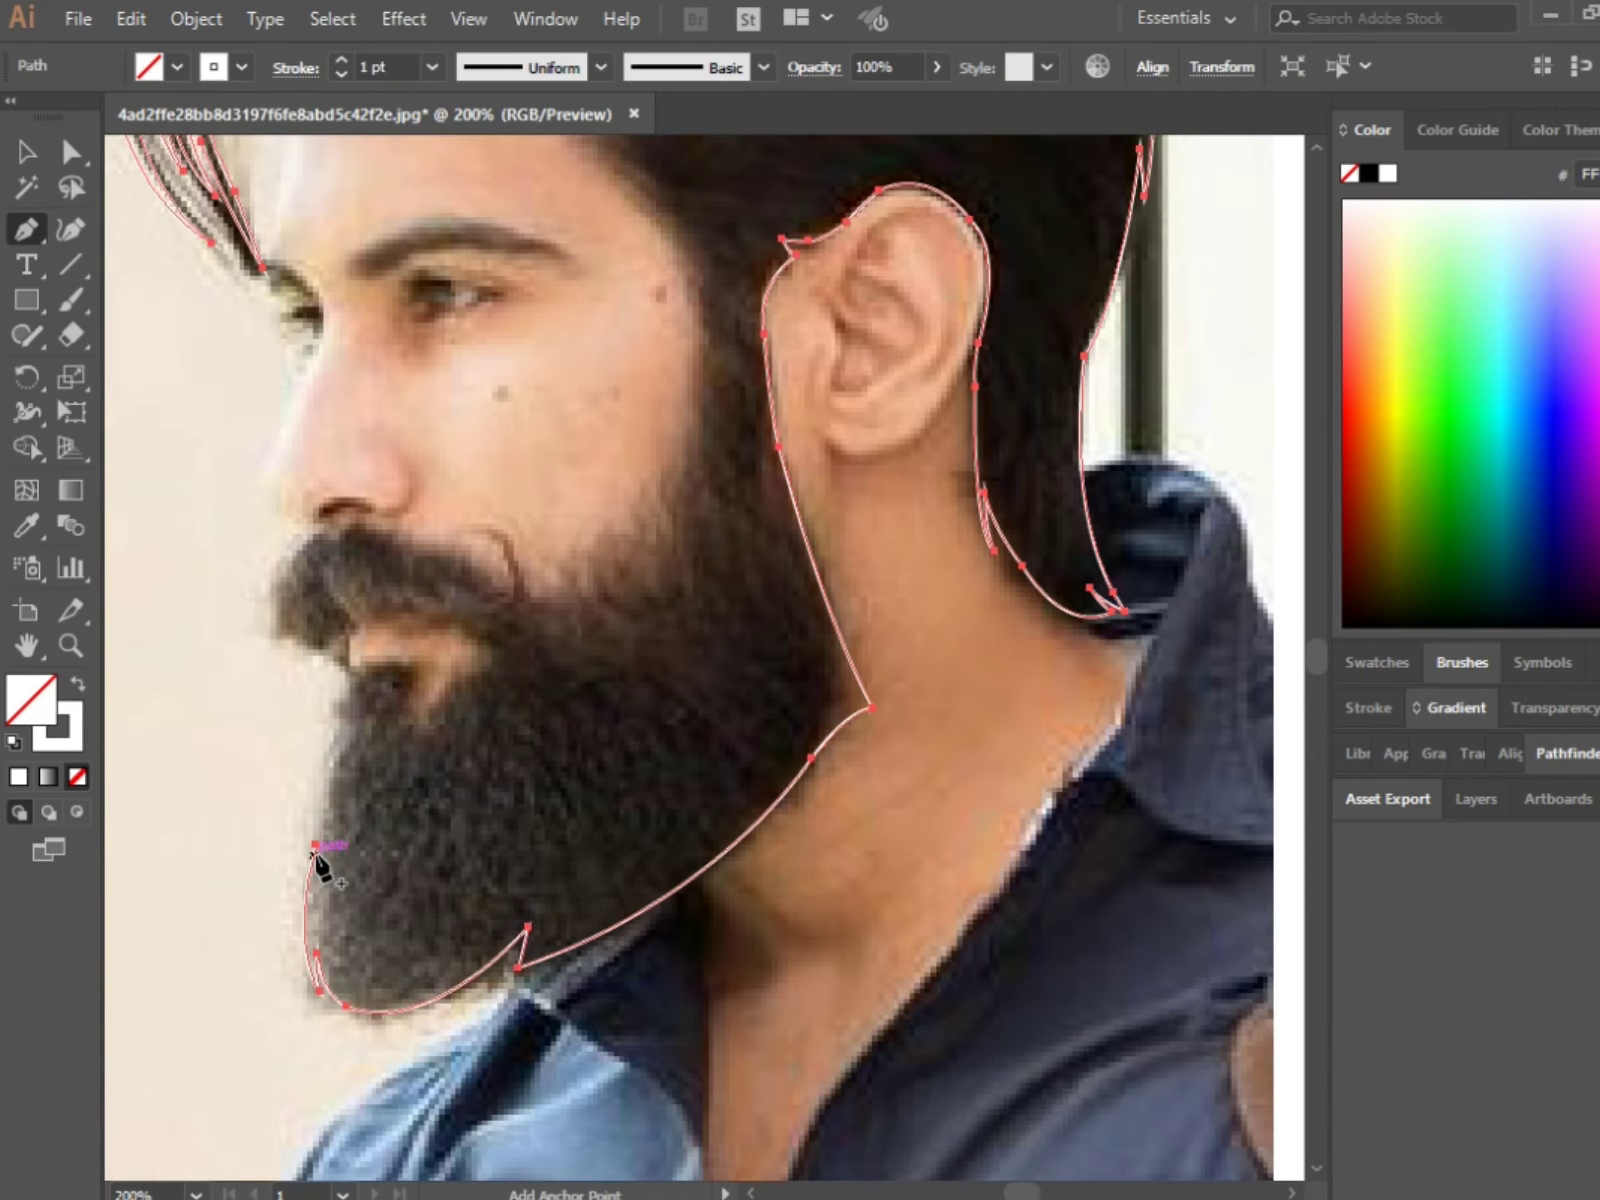
{"action": "key", "text": "ctrl+plus"}
{"action": "mouse_move", "coordinate": [357, 750]}
{"action": "left_mouse_down"}
{"action": "mouse_move", "coordinate": [352, 843]}
{"action": "mouse_move", "coordinate": [345, 797]}
{"action": "left_mouse_up"}
{"action": "key", "text": "ctrl+minus"}
{"action": "key", "text": "ctrl+plus"}
{"action": "key", "text": "ctrl+minus"}
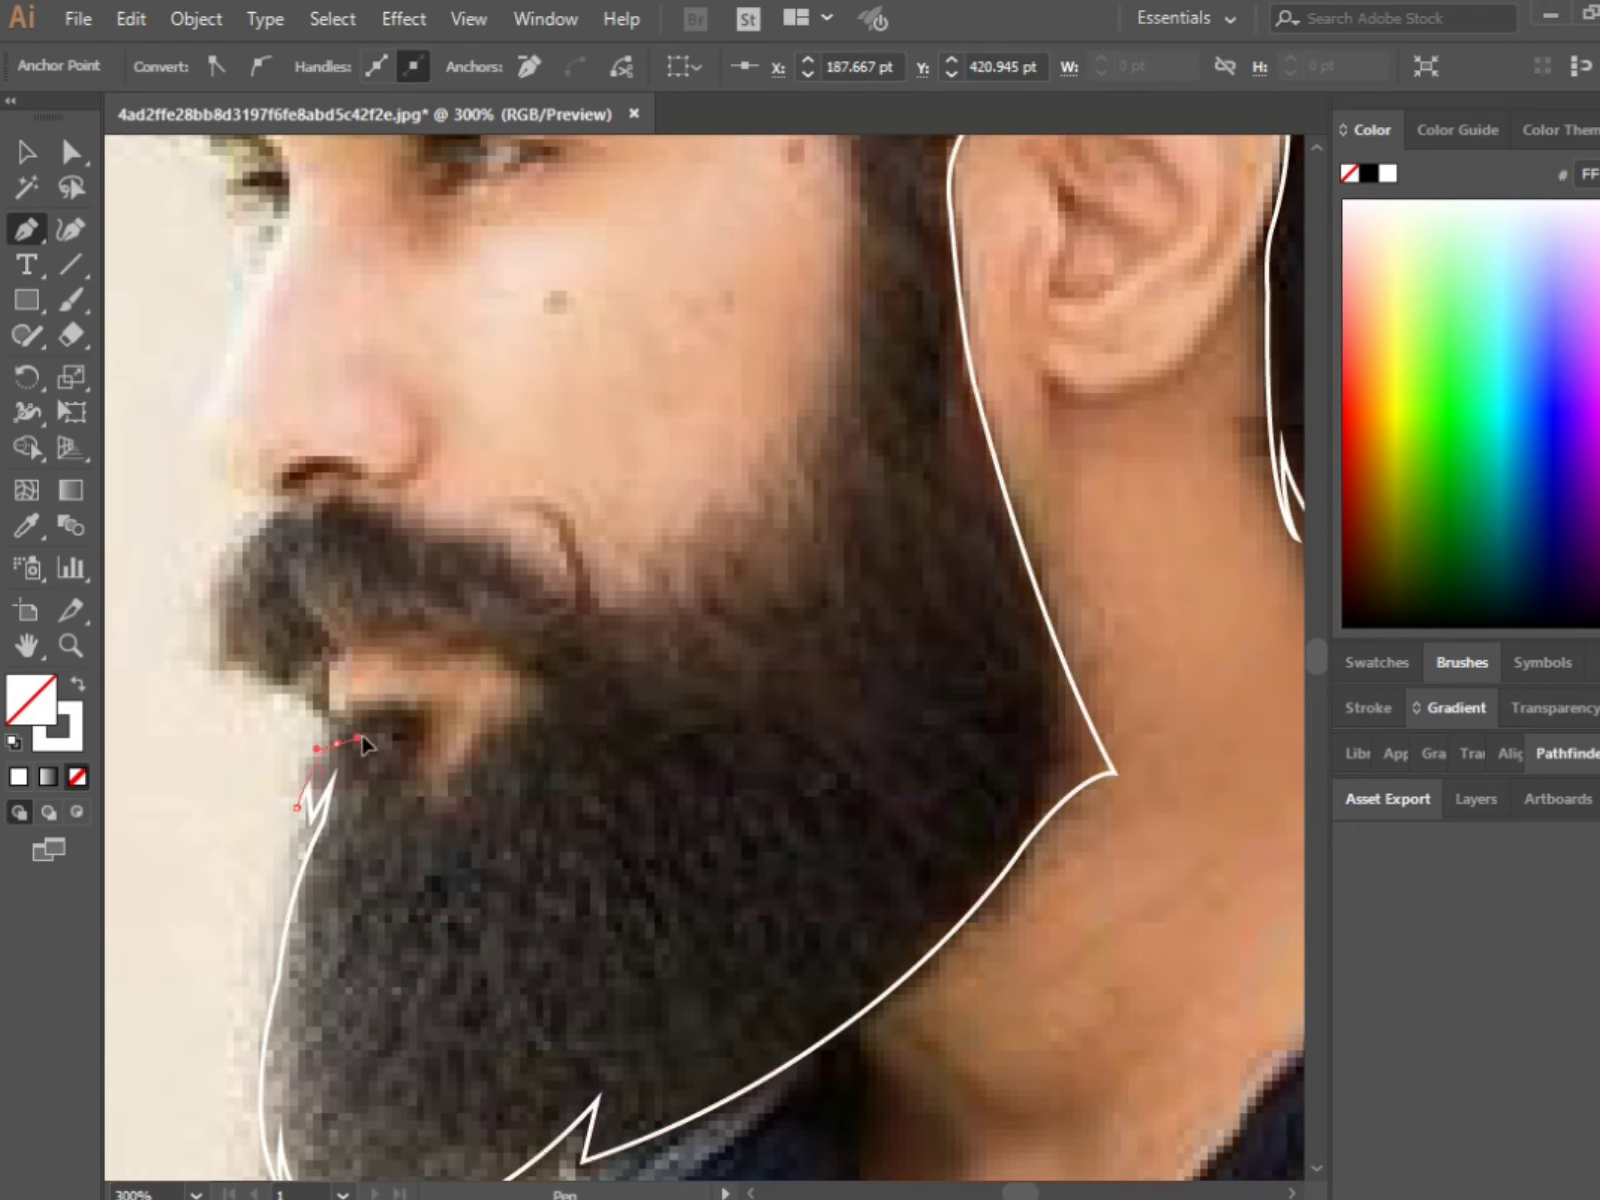
{"action": "key", "text": "ctrl+plus"}
{"action": "left_click", "coordinate": [336, 742]}
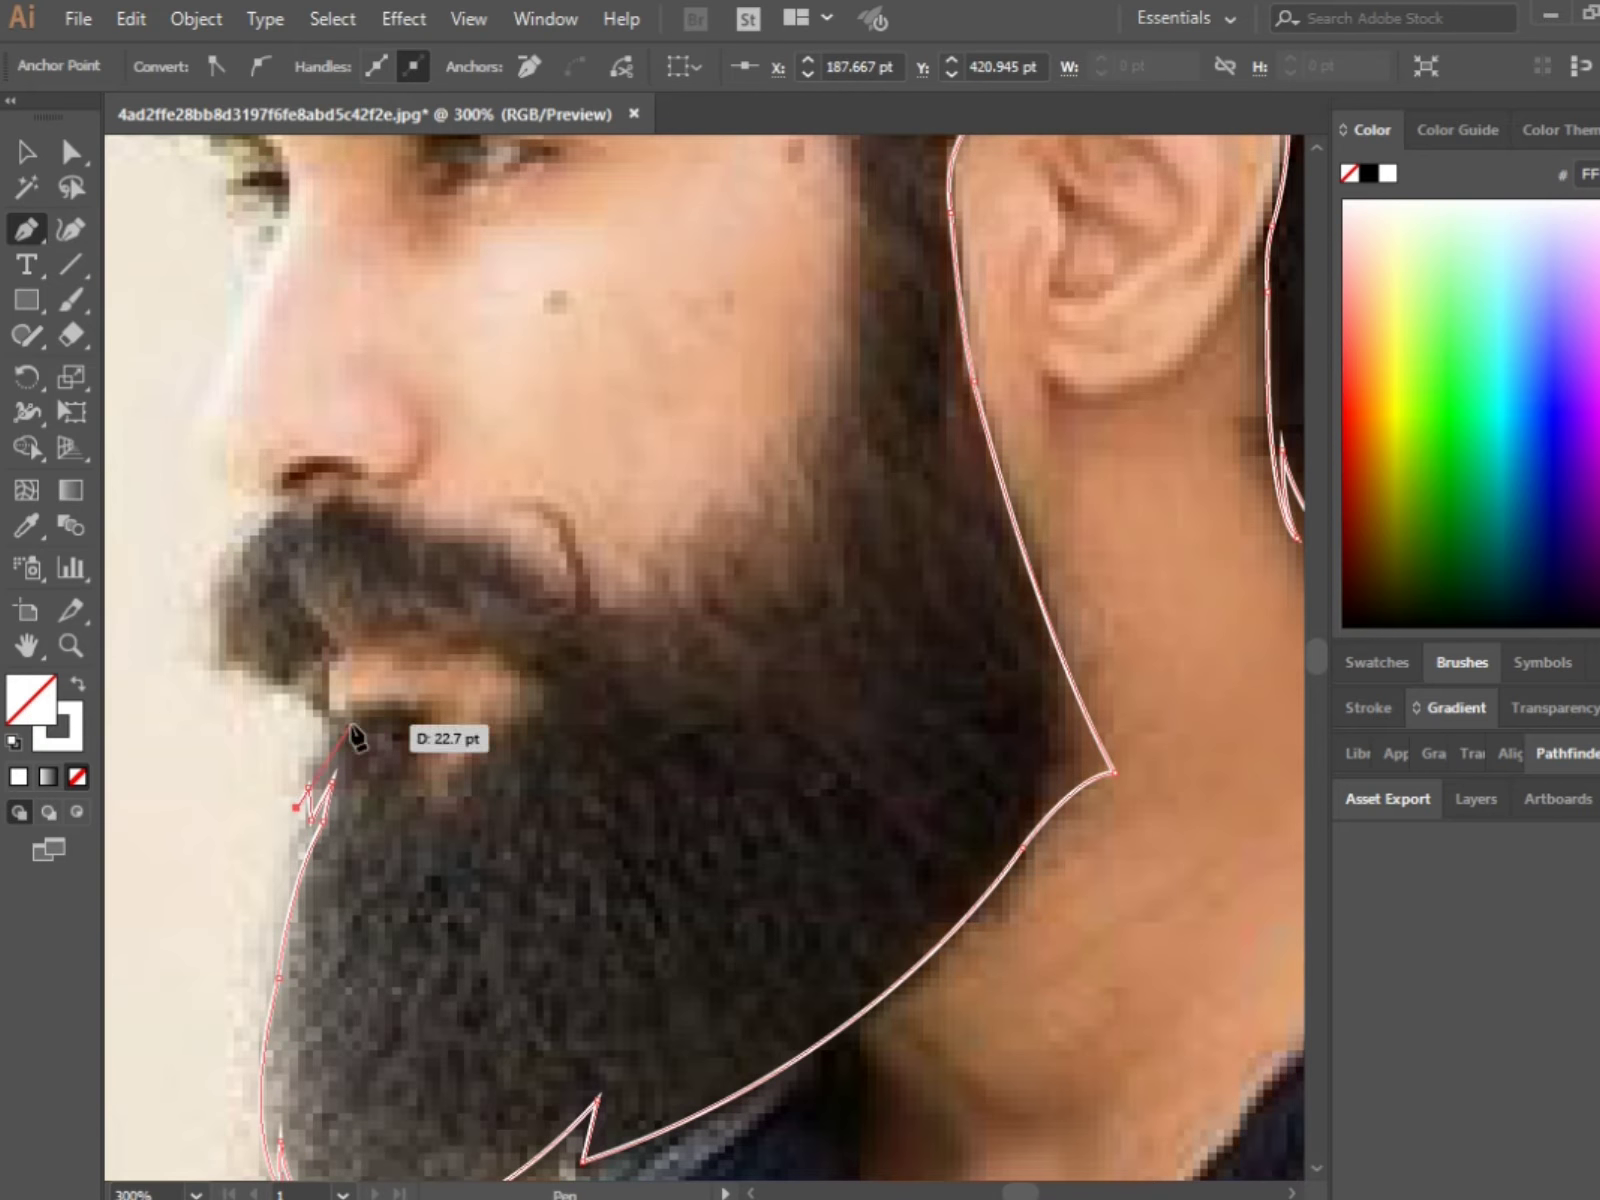
Step: Add zigzag beard tufts below the mouth and extend the outline along the mouth
{"action": "mouse_move", "coordinate": [430, 708]}
{"action": "left_mouse_down"}
{"action": "mouse_move", "coordinate": [410, 770]}
{"action": "mouse_move", "coordinate": [471, 778]}
{"action": "mouse_move", "coordinate": [543, 725]}
{"action": "mouse_move", "coordinate": [553, 760]}
{"action": "mouse_move", "coordinate": [440, 680]}
{"action": "mouse_move", "coordinate": [510, 714]}
{"action": "mouse_move", "coordinate": [505, 845]}
{"action": "mouse_move", "coordinate": [477, 790]}
{"action": "mouse_move", "coordinate": [432, 765]}
{"action": "left_mouse_up"}
{"action": "left_click", "coordinate": [428, 740]}
{"action": "key", "text": "ctrl+minus"}
{"action": "key", "text": "ctrl+minus"}
{"action": "key", "text": "ctrl+plus"}
{"action": "key", "text": "ctrl+plus"}
{"action": "key", "text": "ctrl+minus"}
{"action": "key", "text": "ctrl+plus"}
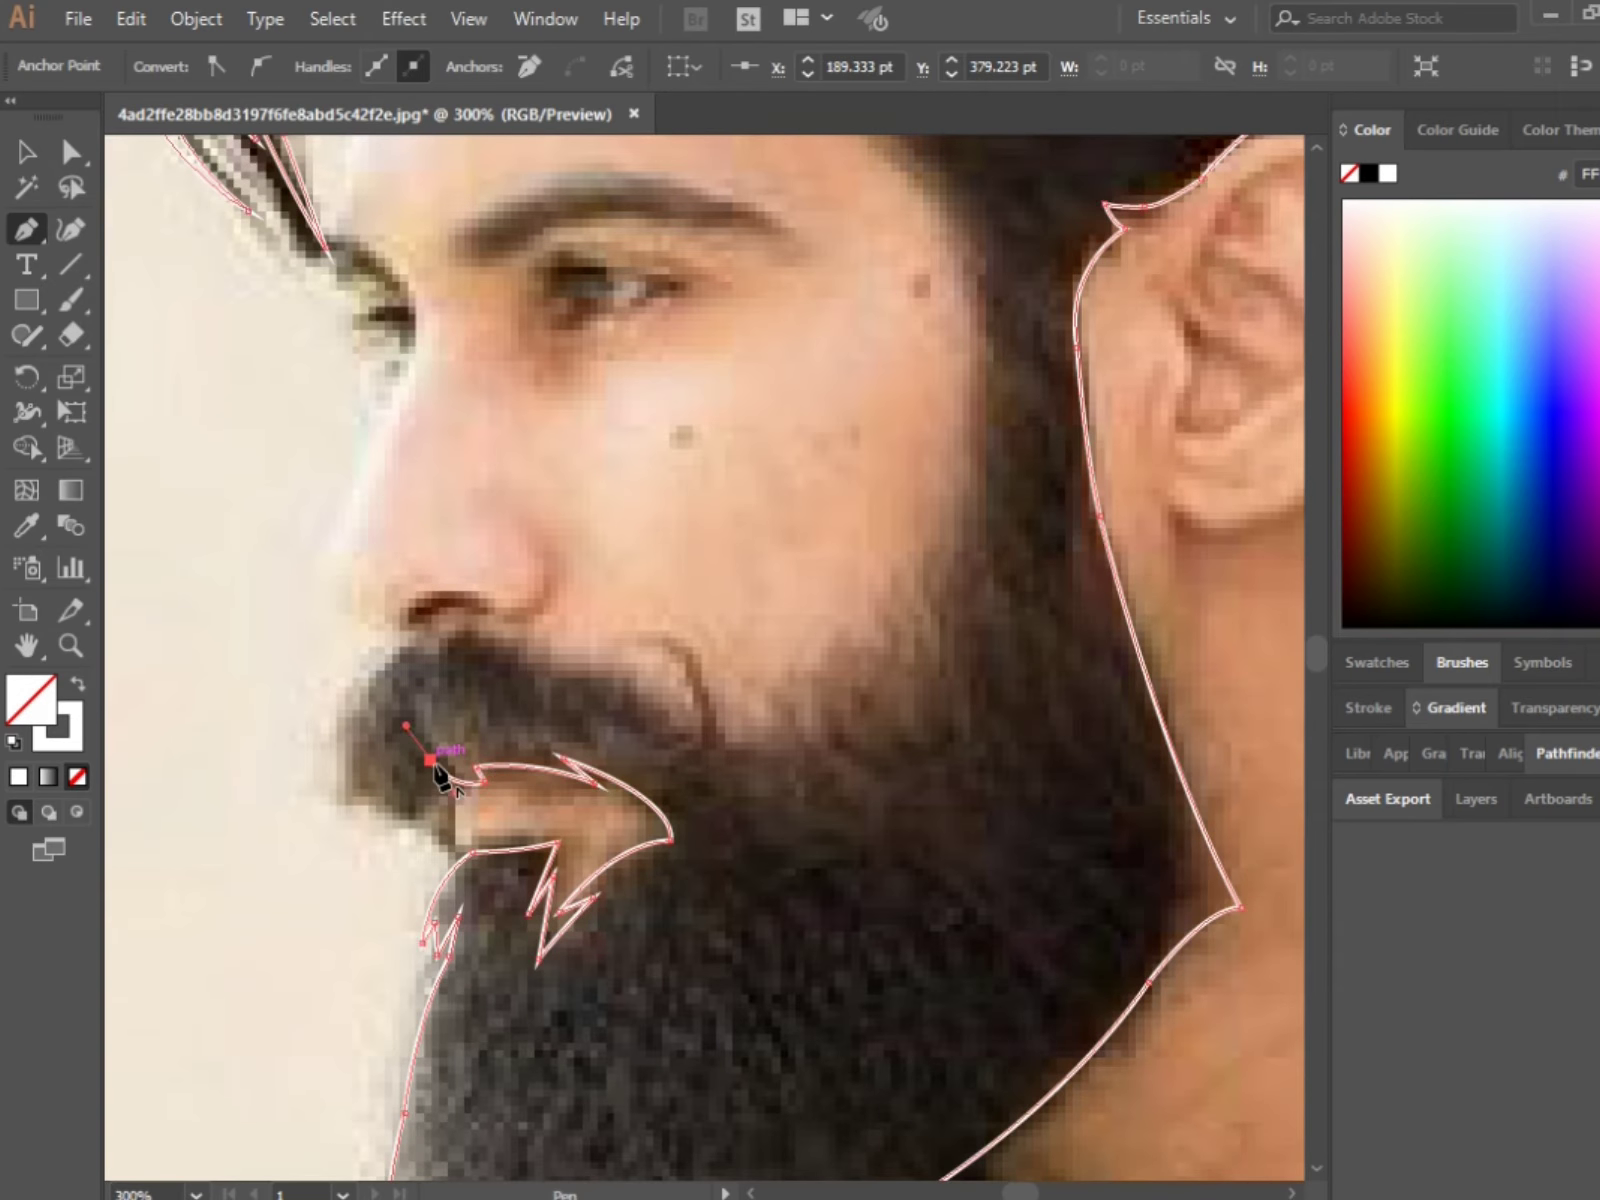
{"action": "key", "text": "ctrl+minus"}
{"action": "key", "text": "ctrl+minus"}
{"action": "key", "text": "ctrl+plus"}
{"action": "key", "text": "ctrl+plus"}
{"action": "left_click_drag", "start_coordinate": [487, 875], "coordinate": [503, 818]}
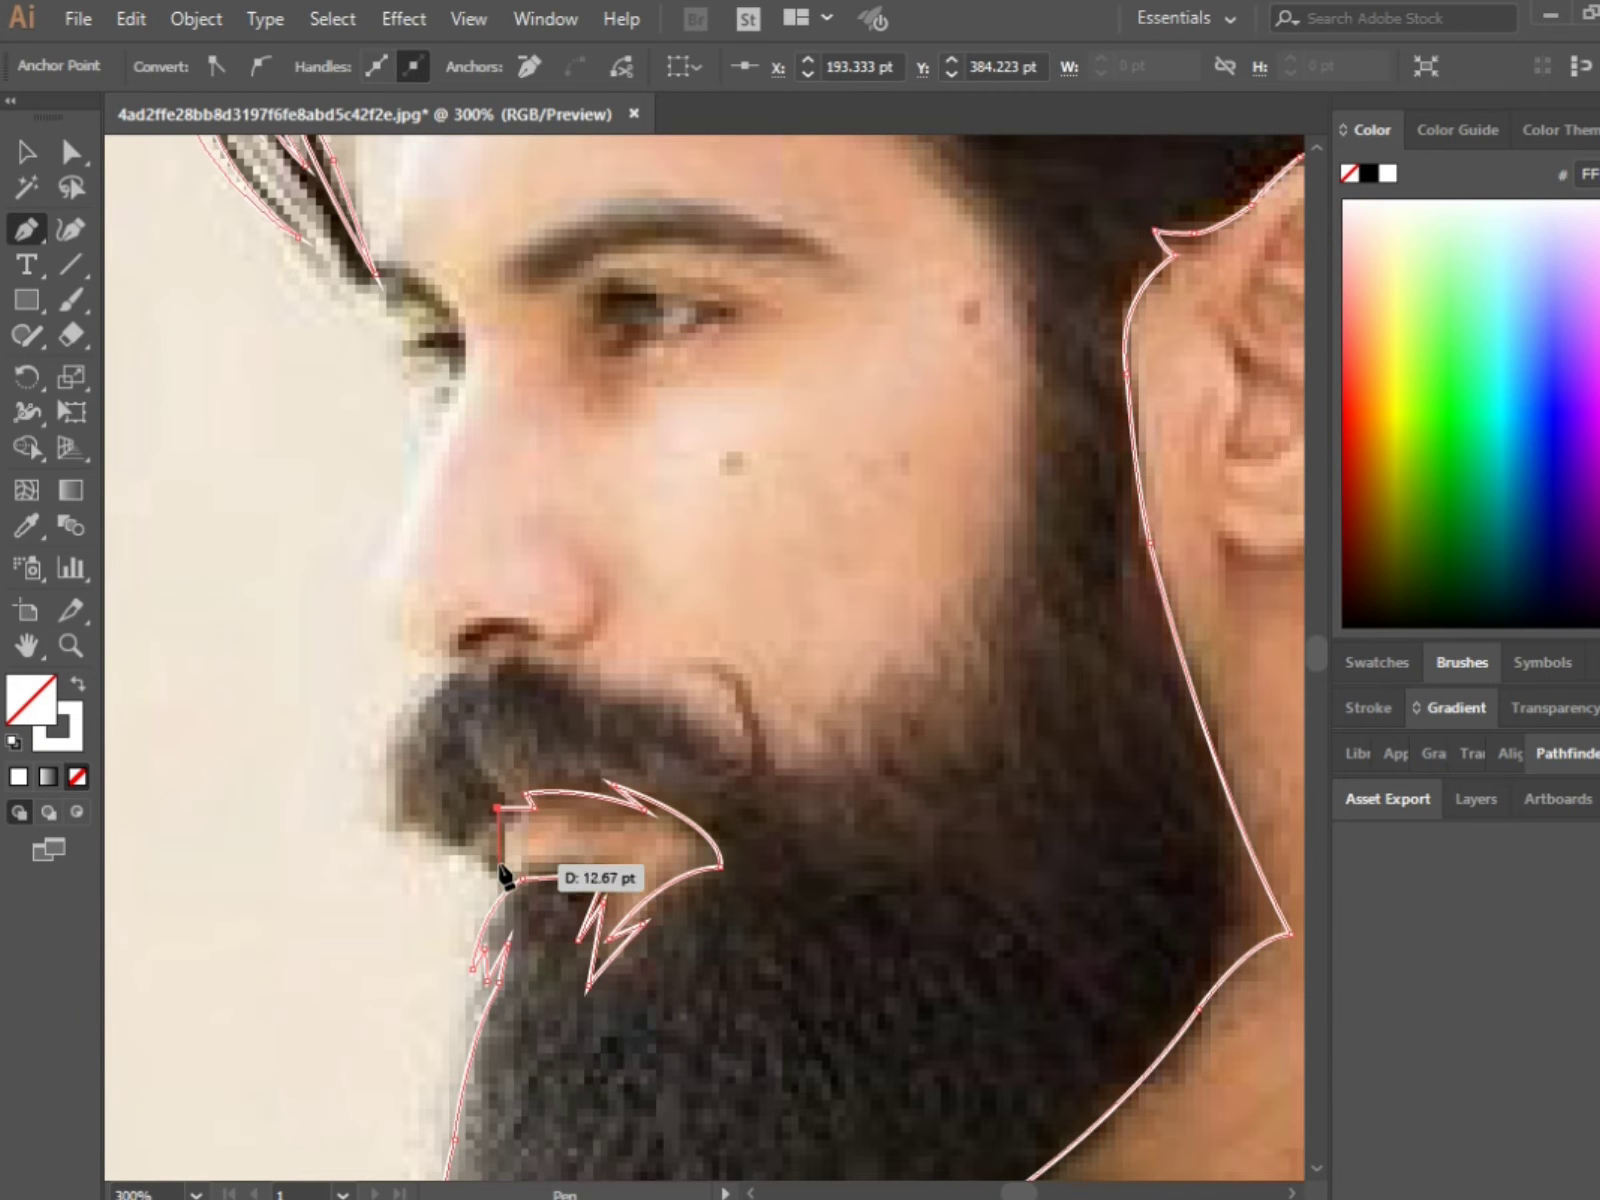
{"action": "left_click", "coordinate": [455, 820]}
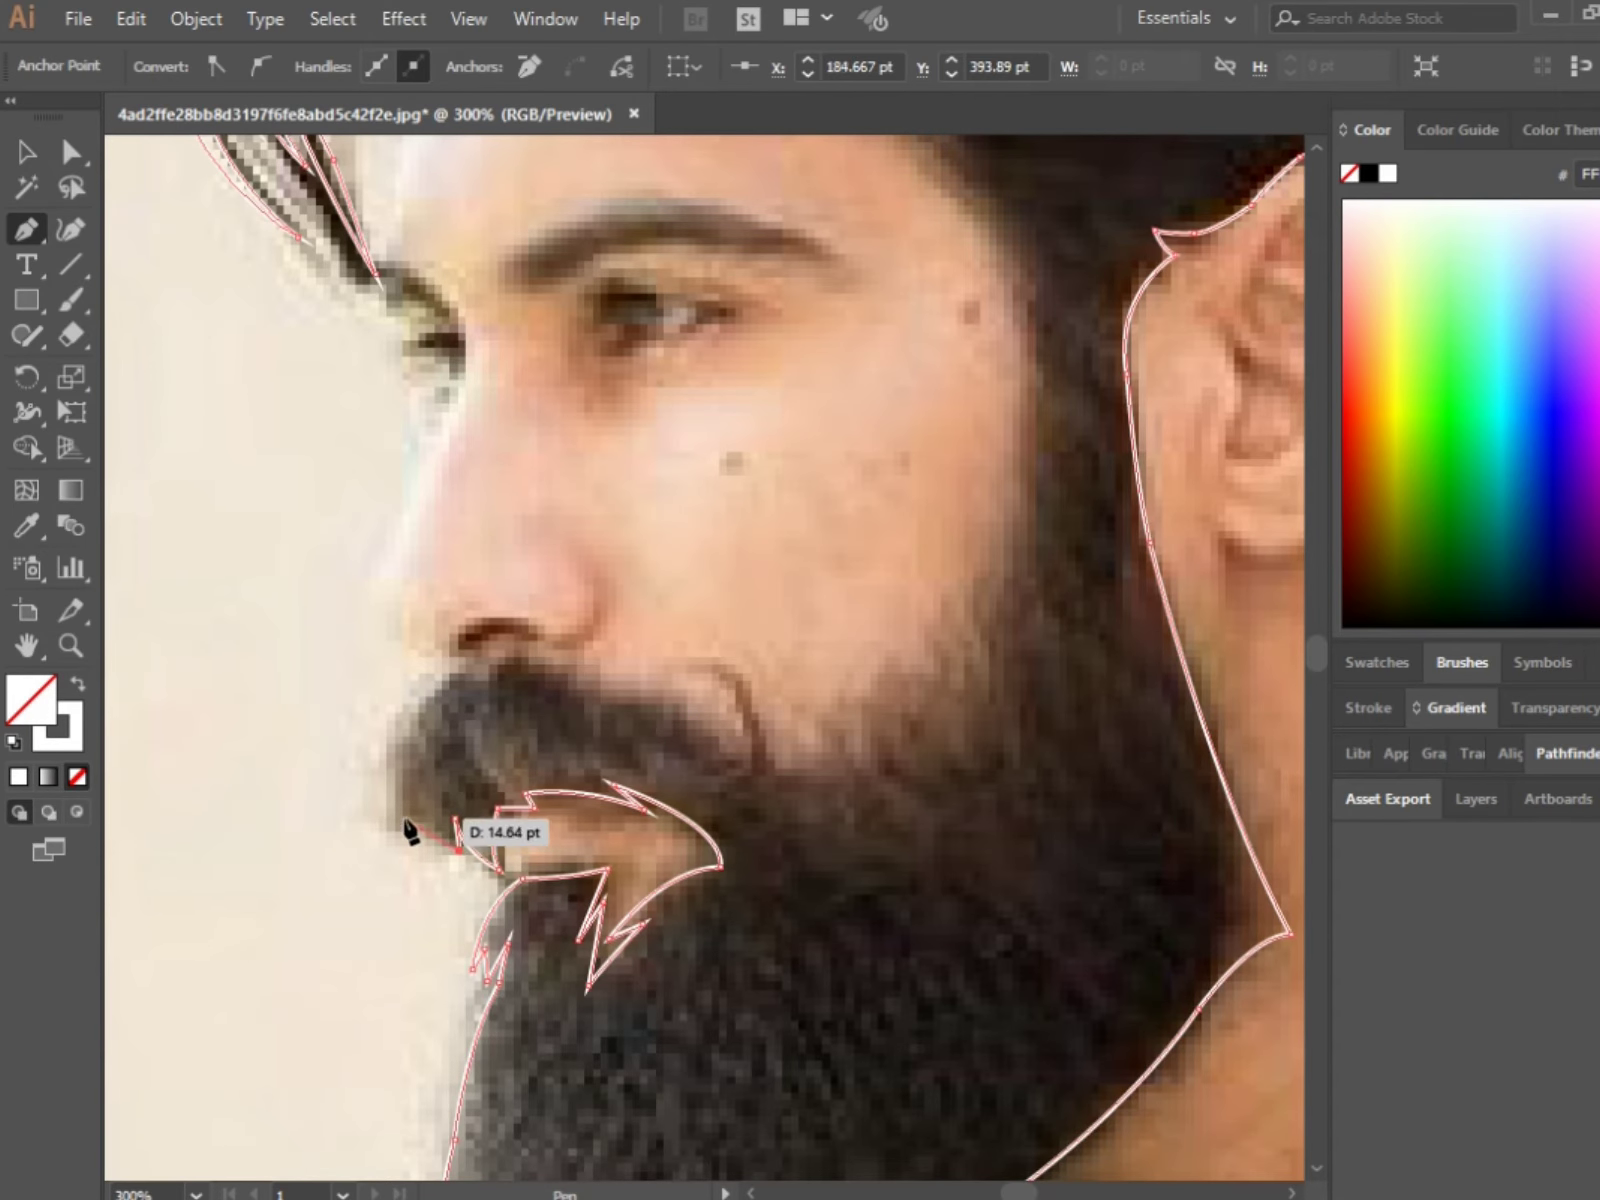
Step: Outline the mustache, curving over the upper lip and along its right edge
{"action": "left_click_drag", "start_coordinate": [412, 845], "coordinate": [400, 846]}
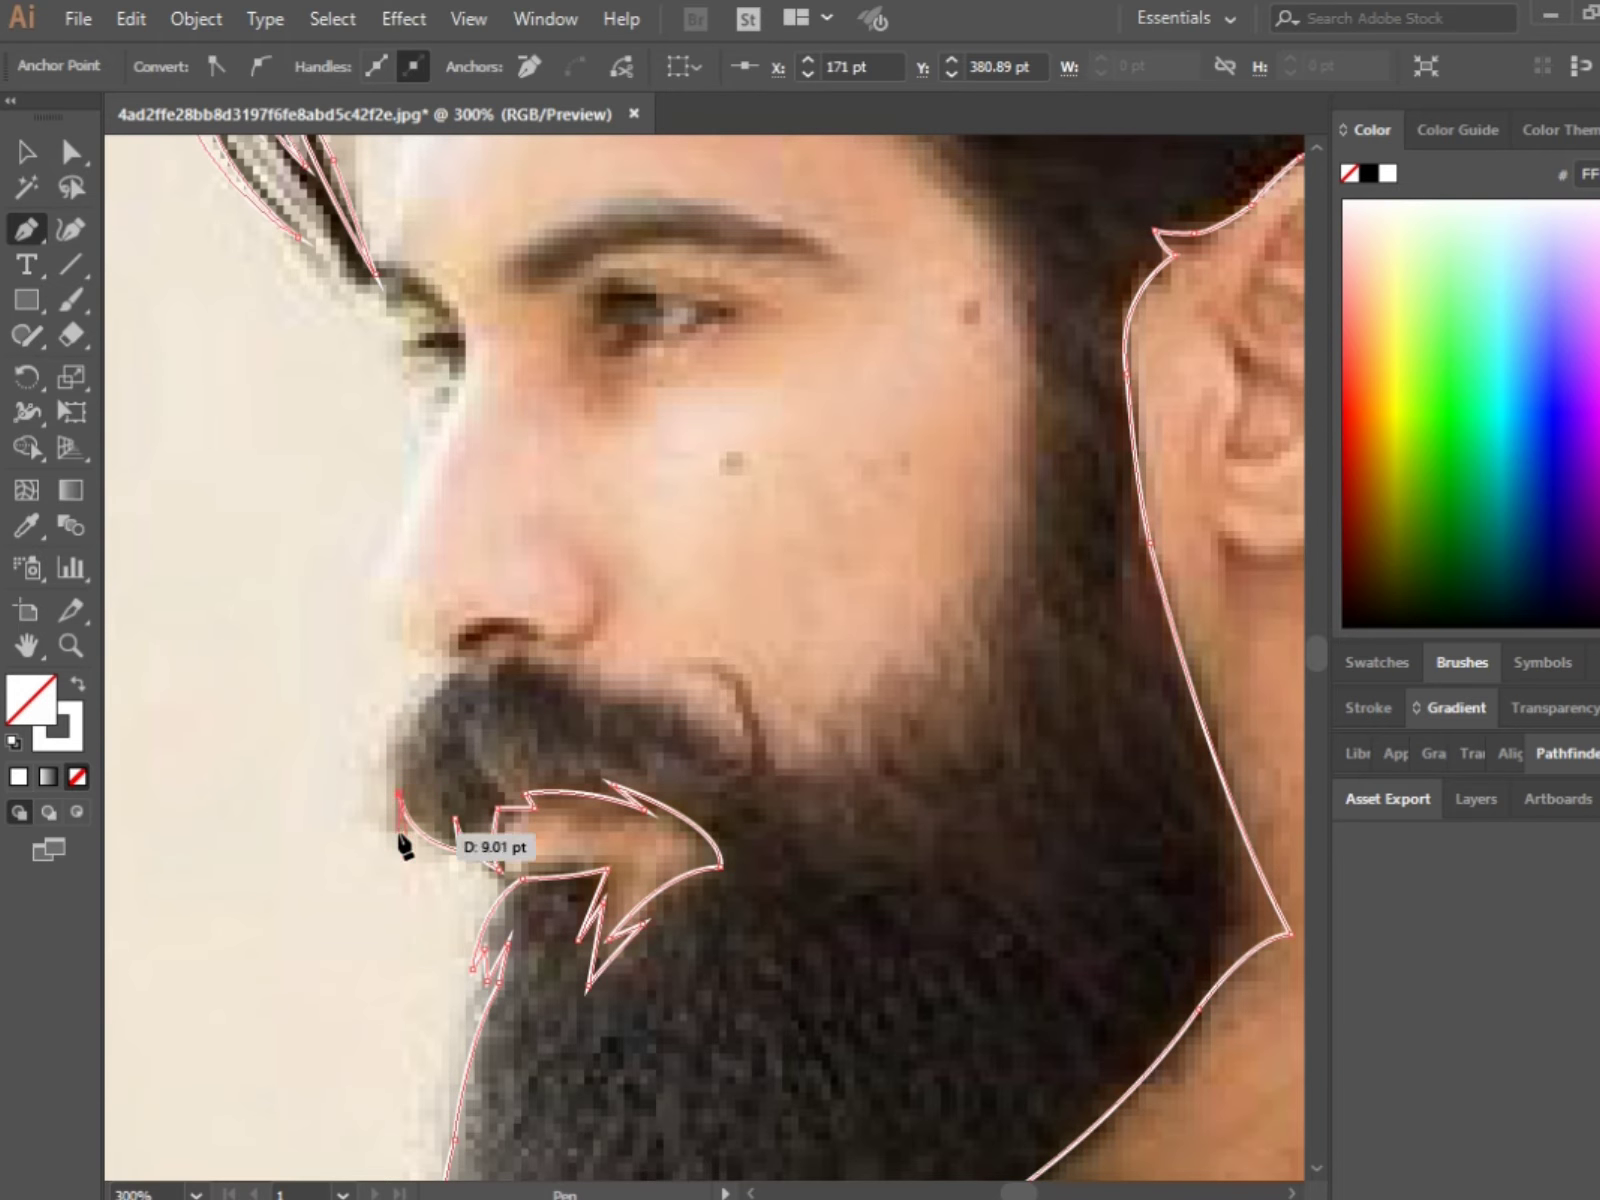
{"action": "left_click_drag", "start_coordinate": [415, 742], "coordinate": [422, 765]}
{"action": "mouse_move", "coordinate": [487, 681]}
{"action": "left_mouse_down"}
{"action": "mouse_move", "coordinate": [482, 696]}
{"action": "mouse_move", "coordinate": [615, 707]}
{"action": "mouse_move", "coordinate": [570, 752]}
{"action": "mouse_move", "coordinate": [607, 786]}
{"action": "left_mouse_up"}
{"action": "scroll", "coordinate": [793, 828], "scroll_direction": "down", "scroll_amount": 3}
{"action": "scroll", "coordinate": [900, 795], "scroll_direction": "up", "scroll_amount": 3}
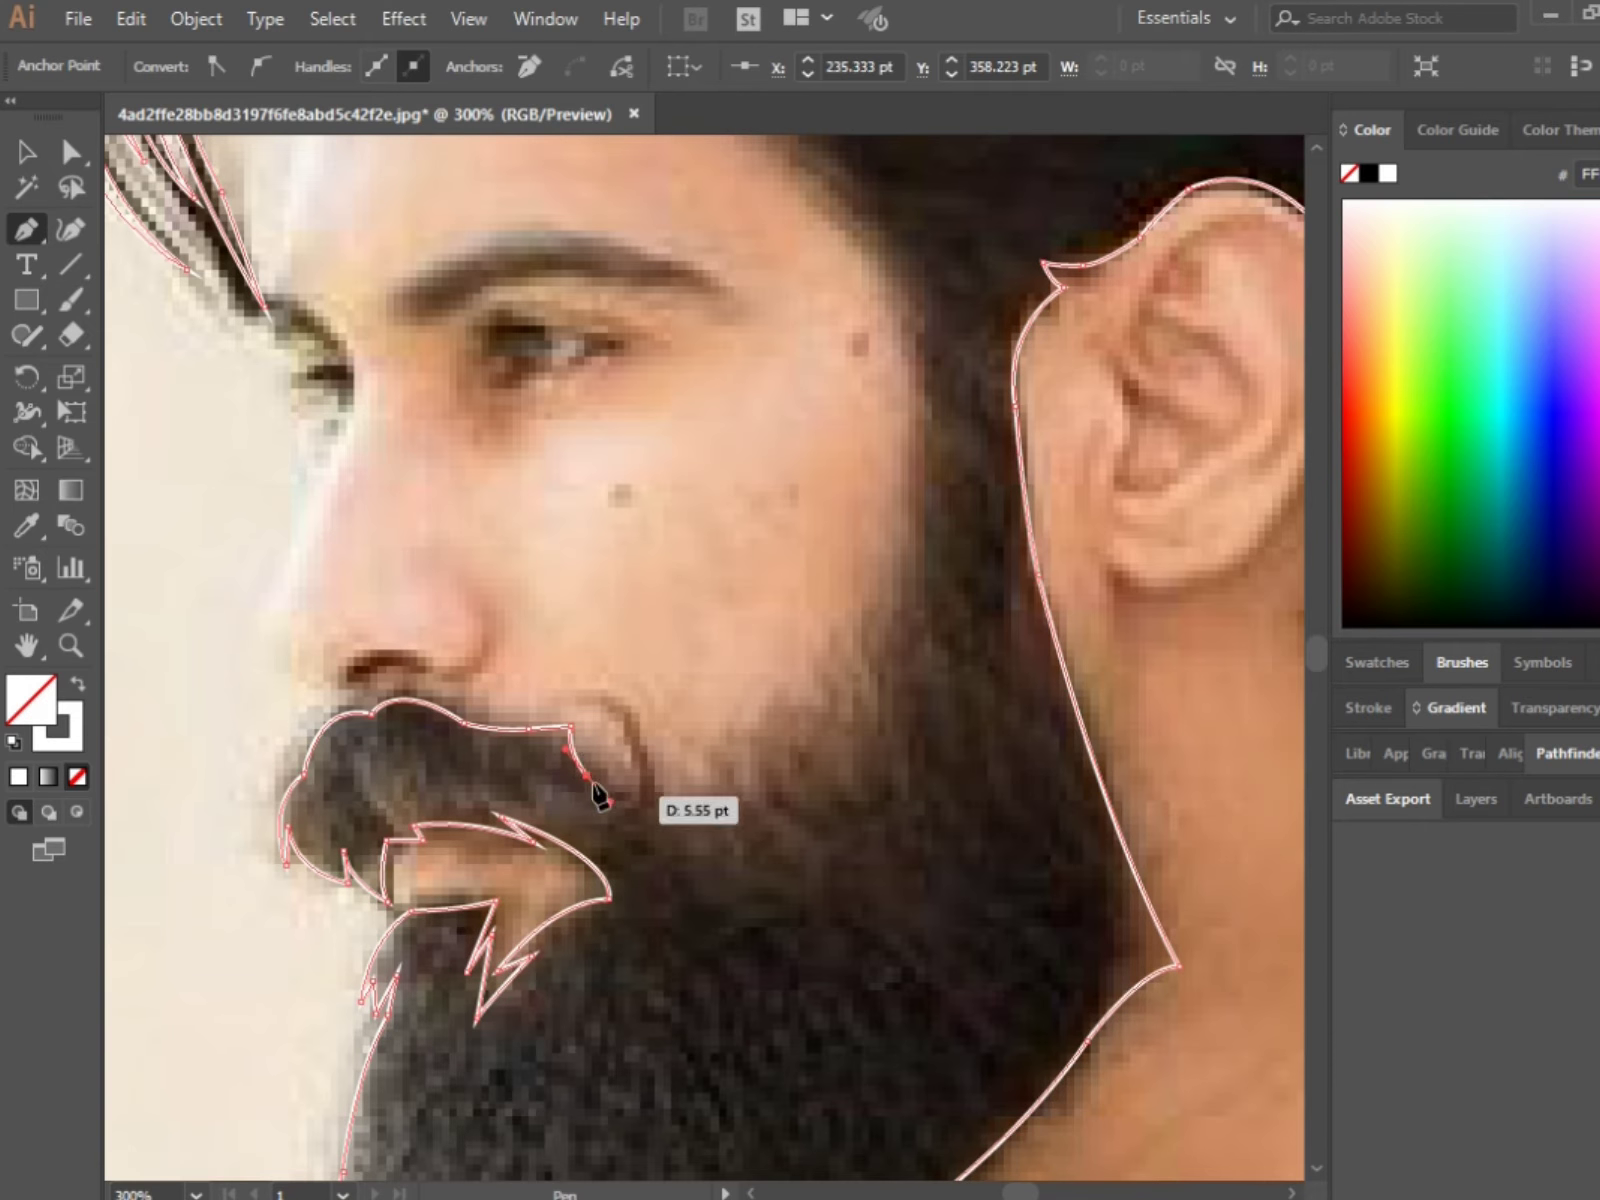
{"action": "scroll", "coordinate": [671, 836], "scroll_direction": "down", "scroll_amount": 2}
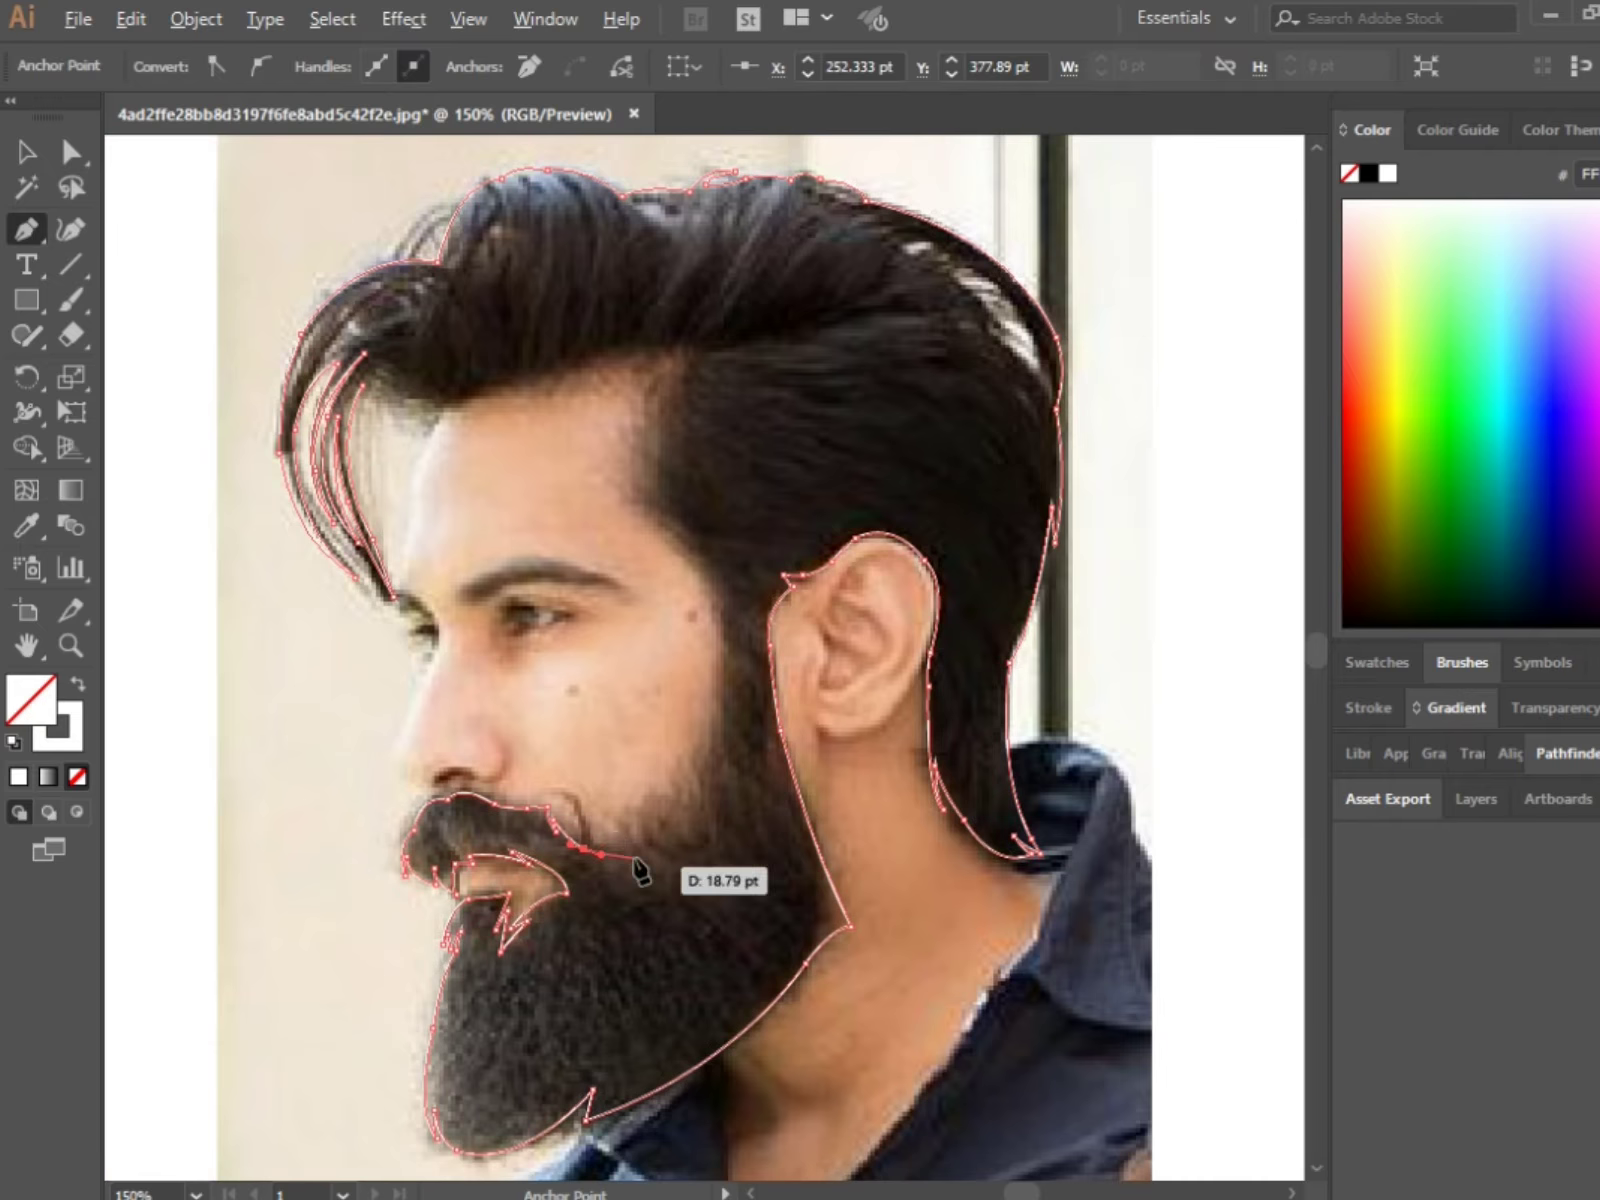
{"action": "scroll", "coordinate": [643, 839], "scroll_direction": "up", "scroll_amount": 1}
{"action": "left_click_drag", "start_coordinate": [576, 852], "coordinate": [628, 840]}
Step: Extend the outline up the beard's cheek edge toward the temple
{"action": "left_click_drag", "start_coordinate": [714, 779], "coordinate": [750, 739]}
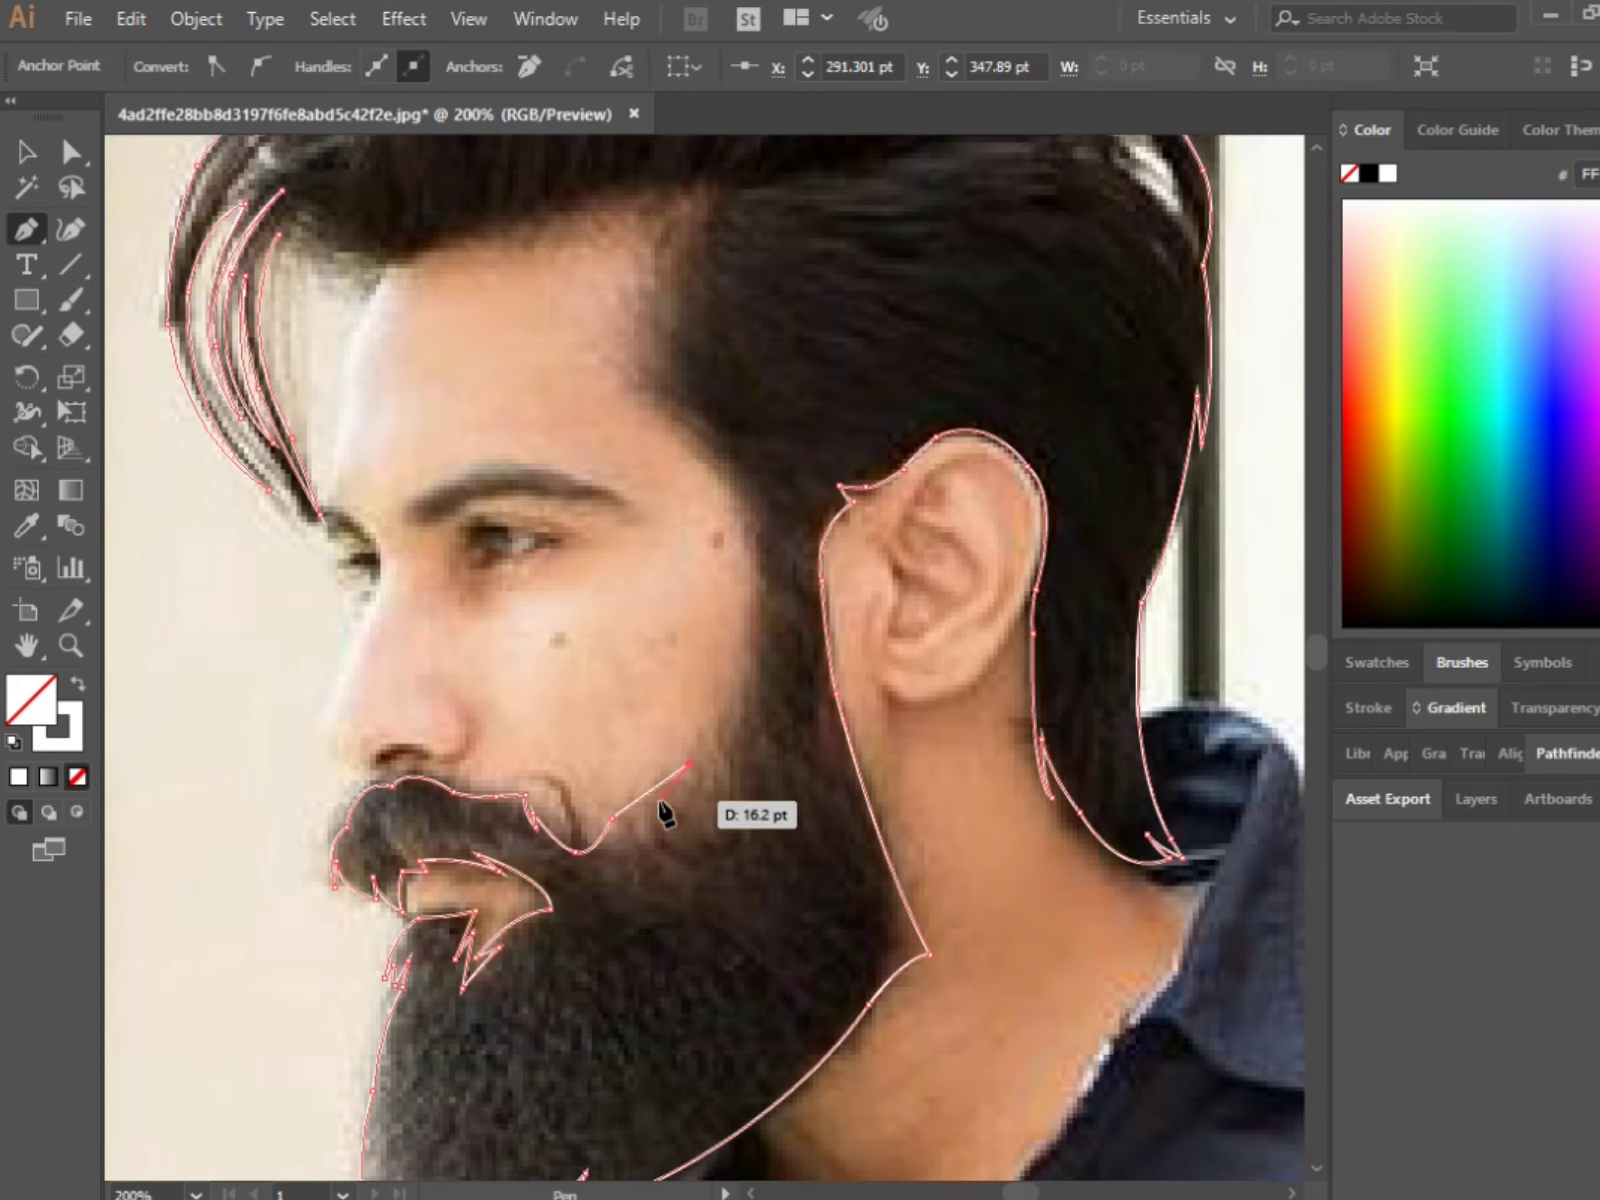
{"action": "scroll", "coordinate": [760, 775], "scroll_direction": "down", "scroll_amount": 1}
{"action": "scroll", "coordinate": [757, 775], "scroll_direction": "up", "scroll_amount": 1}
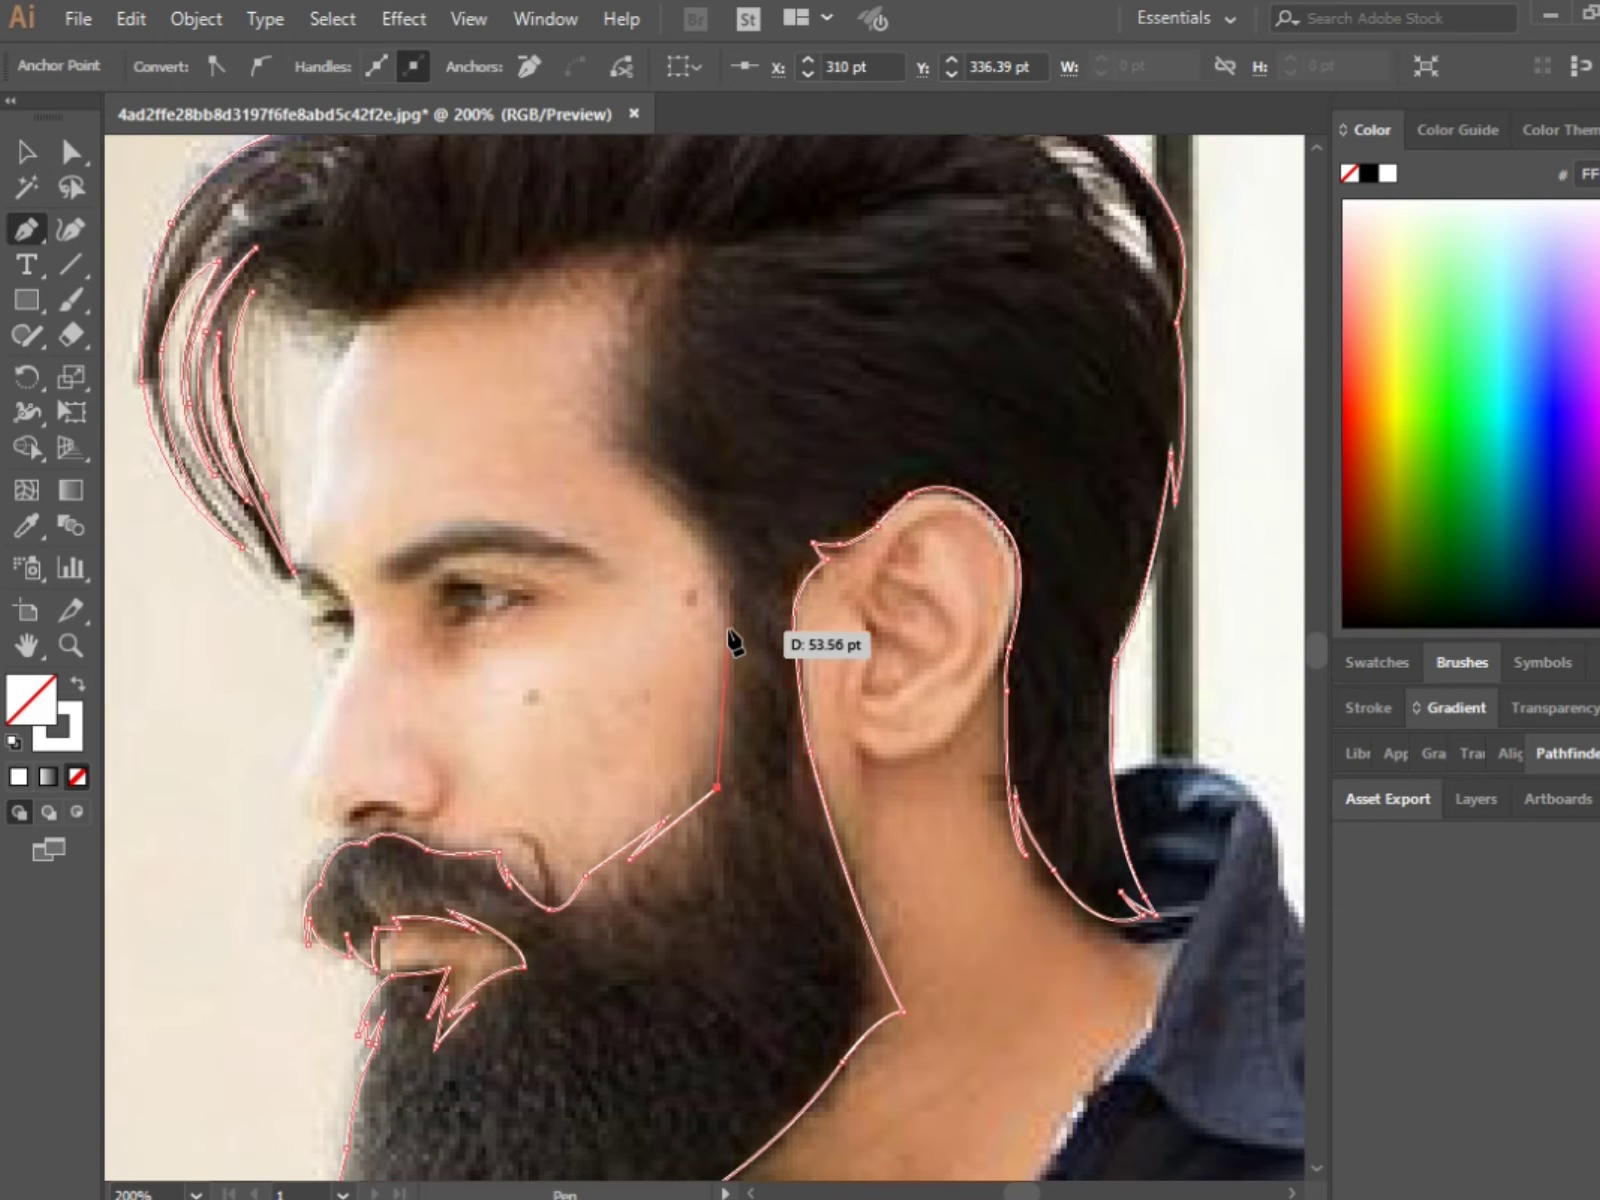
{"action": "mouse_move", "coordinate": [725, 773]}
{"action": "left_mouse_down"}
{"action": "mouse_move", "coordinate": [727, 602]}
{"action": "mouse_move", "coordinate": [748, 645]}
{"action": "left_mouse_up"}
{"action": "scroll", "coordinate": [760, 610], "scroll_direction": "down", "scroll_amount": 3}
Step: Trace the jagged sideburn and hairline back to the front strands, closing the path, and fit the artboard in view
{"action": "scroll", "coordinate": [731, 640], "scroll_direction": "up", "scroll_amount": 2}
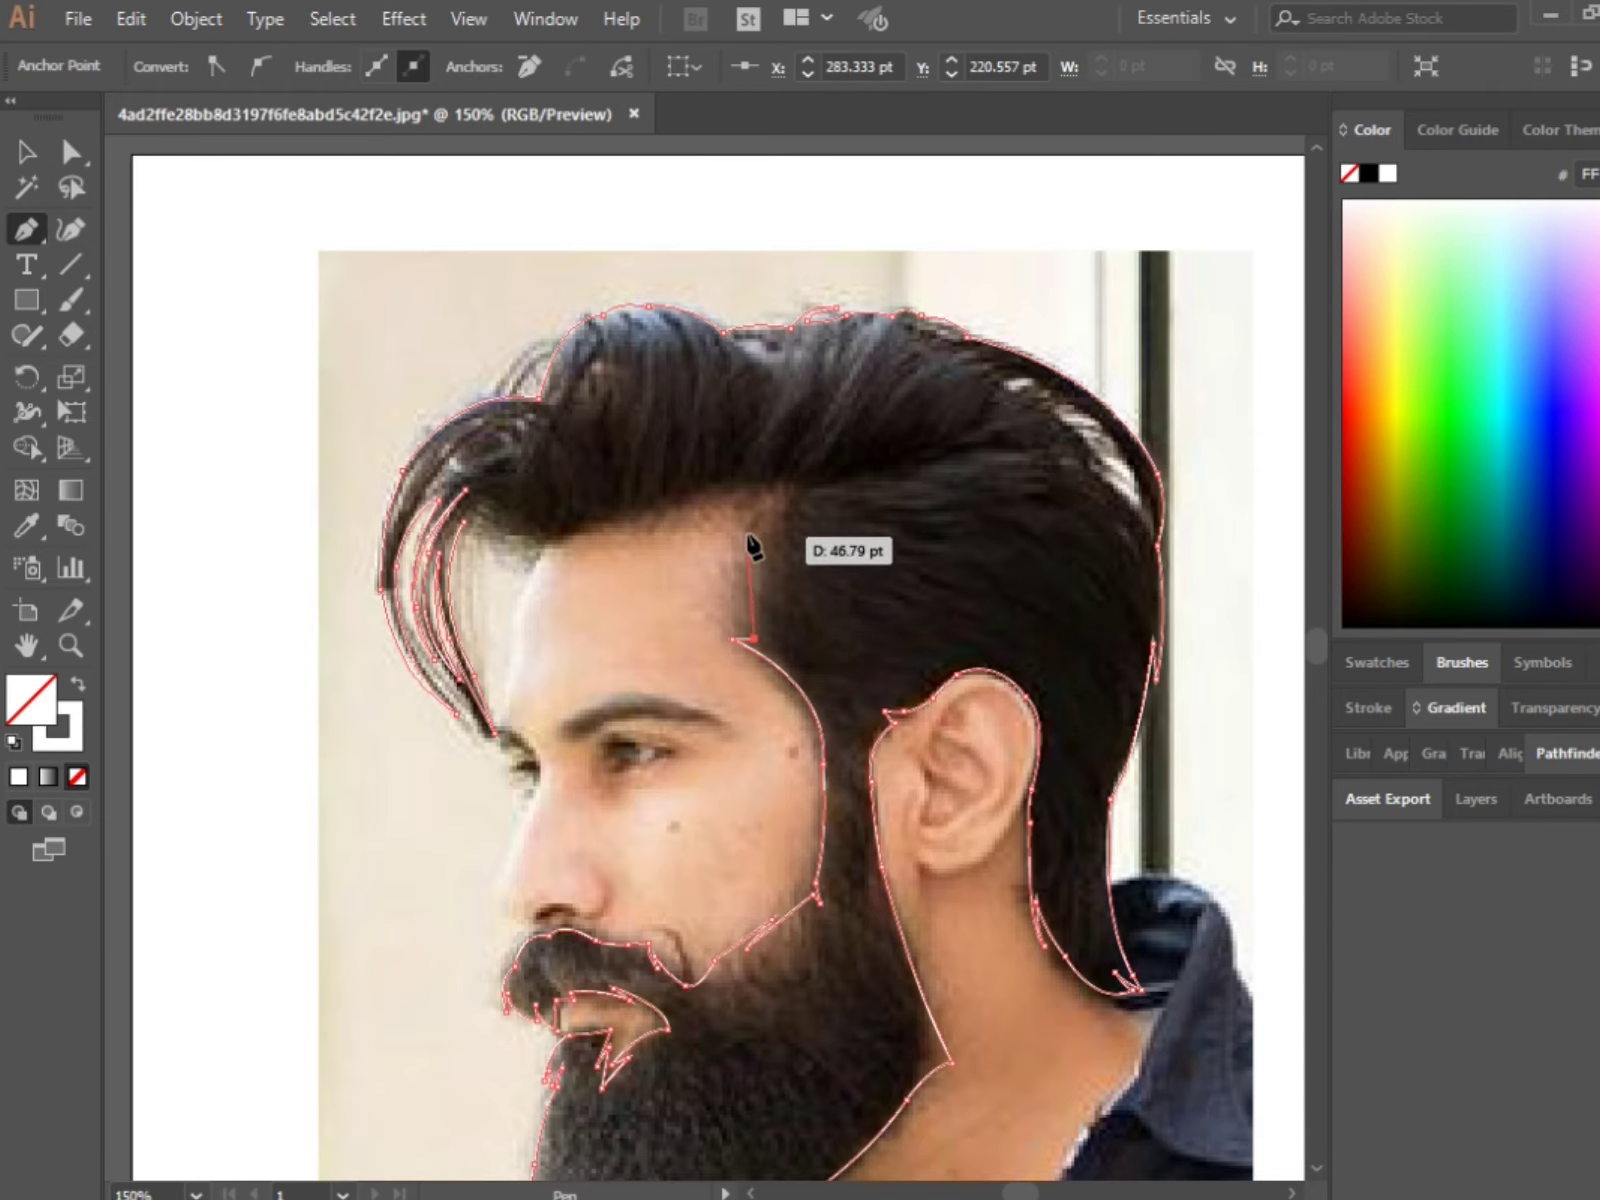
{"action": "left_click_drag", "start_coordinate": [755, 565], "coordinate": [737, 561]}
{"action": "left_click_drag", "start_coordinate": [909, 485], "coordinate": [921, 496]}
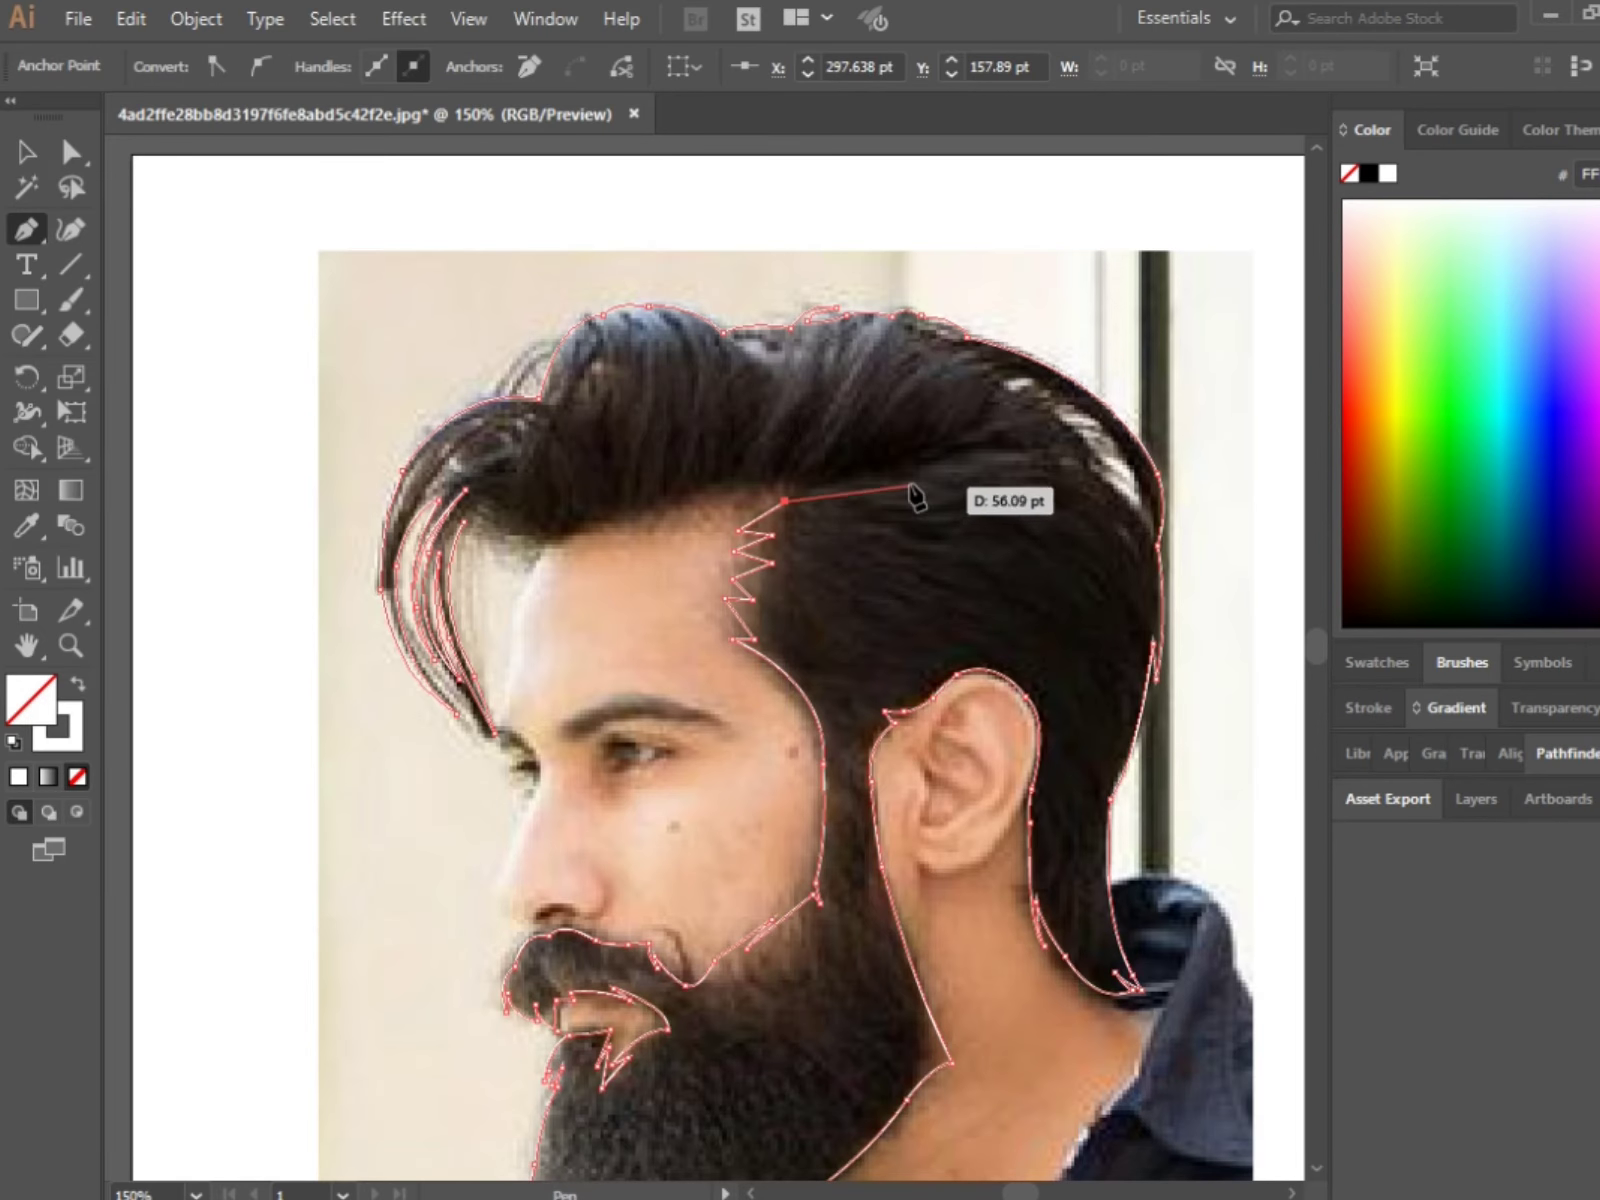
{"action": "scroll", "coordinate": [780, 495], "scroll_direction": "up", "scroll_amount": 1}
{"action": "mouse_move", "coordinate": [682, 509]}
{"action": "left_mouse_down"}
{"action": "mouse_move", "coordinate": [737, 503]}
{"action": "mouse_move", "coordinate": [570, 528]}
{"action": "left_mouse_up"}
{"action": "left_click", "coordinate": [564, 535]}
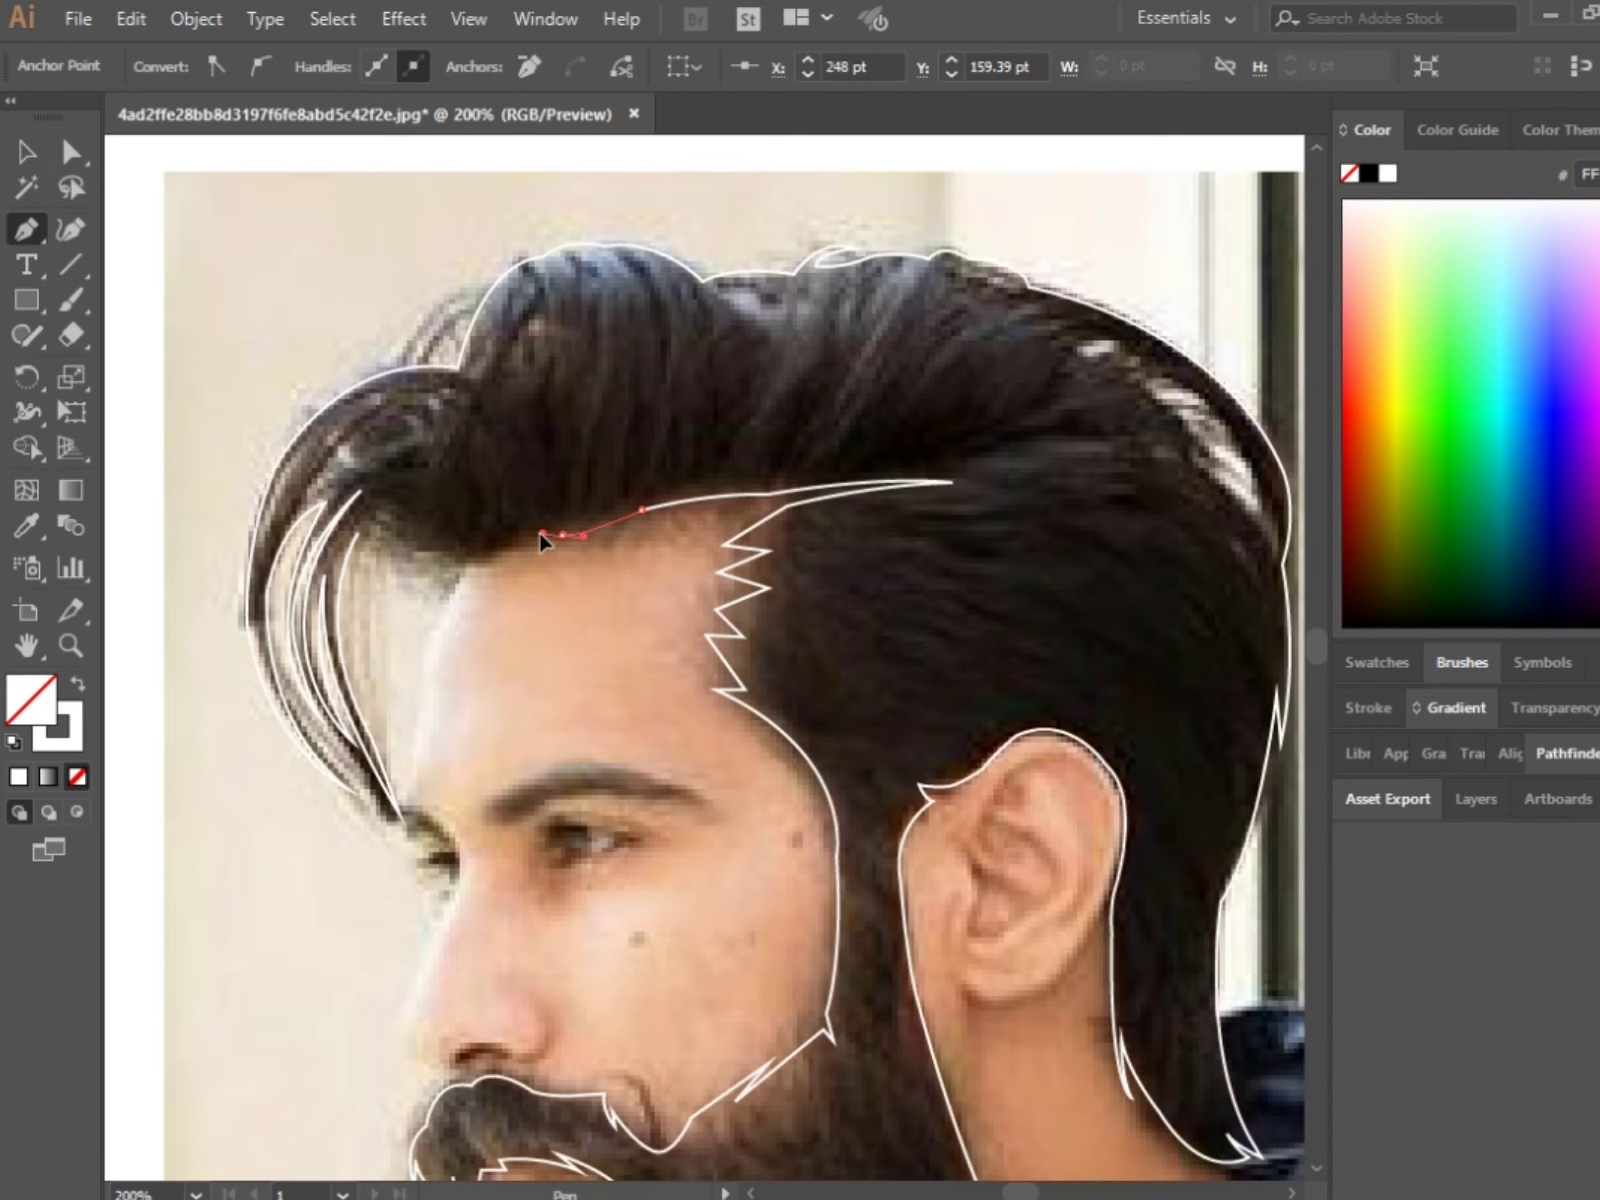
{"action": "left_click", "coordinate": [462, 567]}
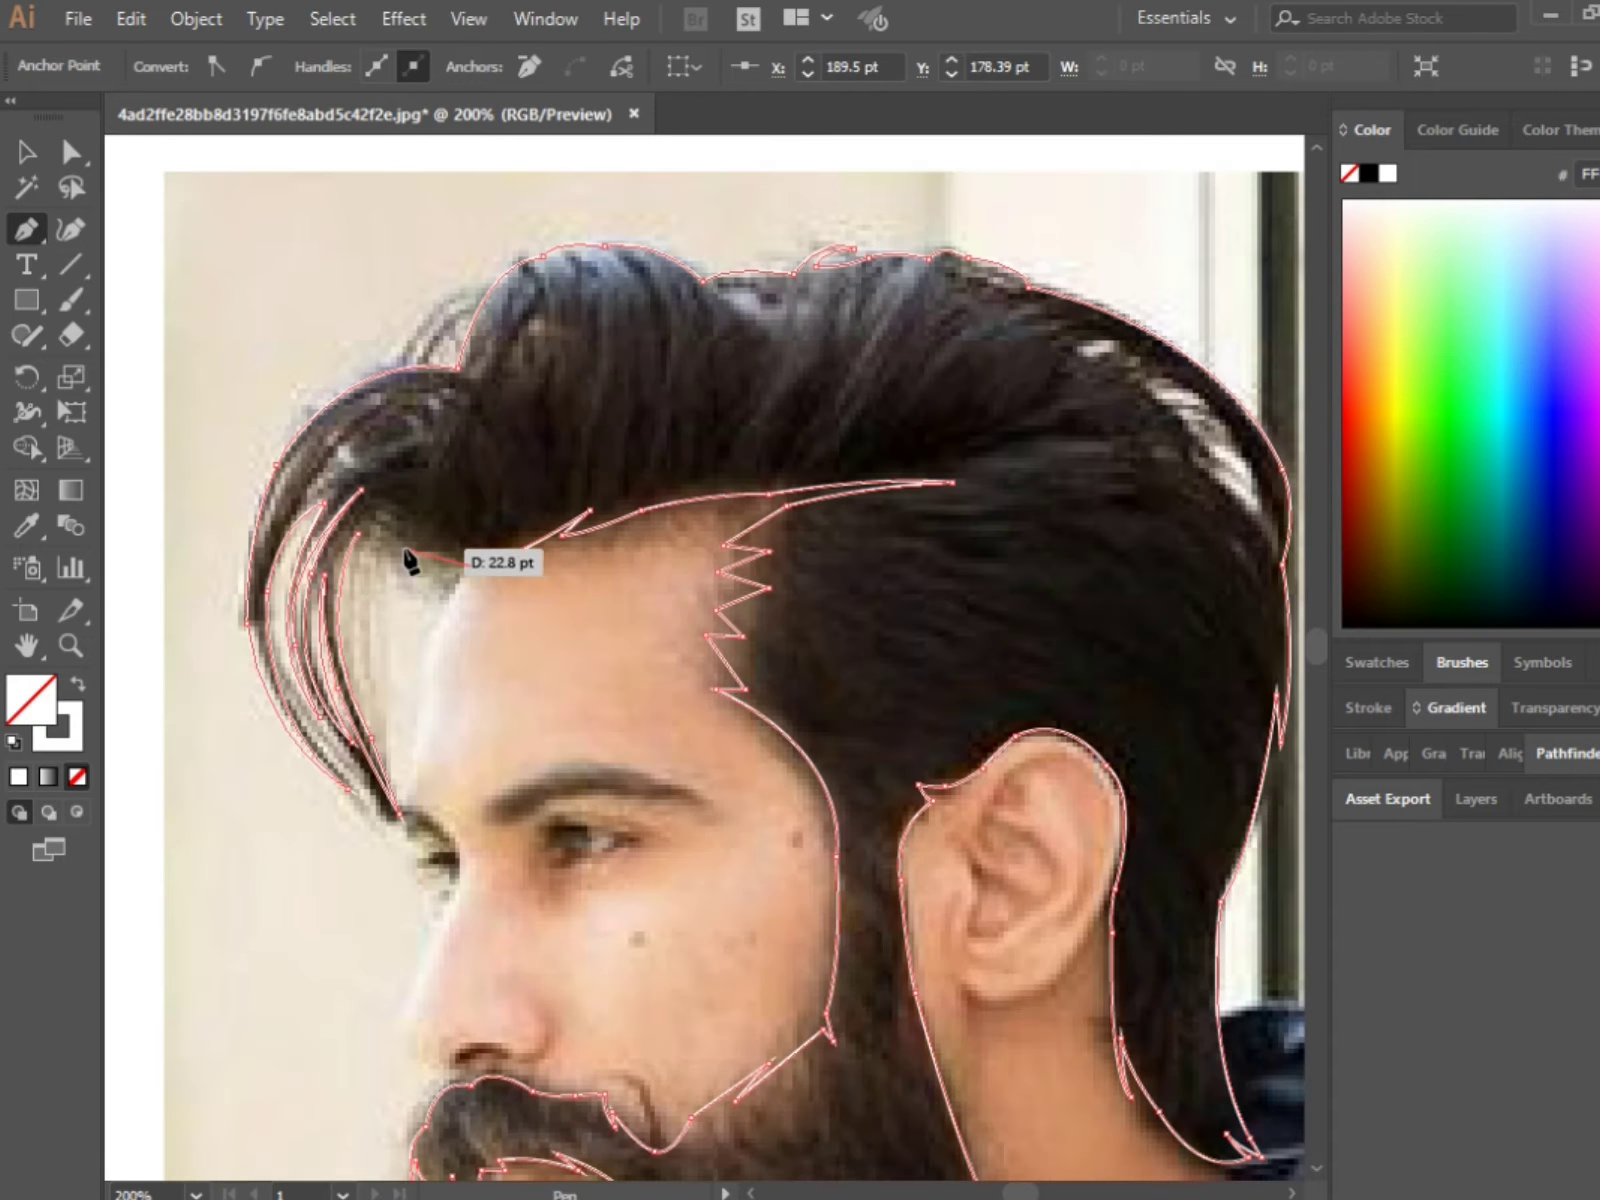
{"action": "left_click", "coordinate": [357, 524]}
{"action": "left_click_drag", "start_coordinate": [410, 560], "coordinate": [378, 530]}
{"action": "scroll", "coordinate": [395, 575], "scroll_direction": "up", "scroll_amount": 2}
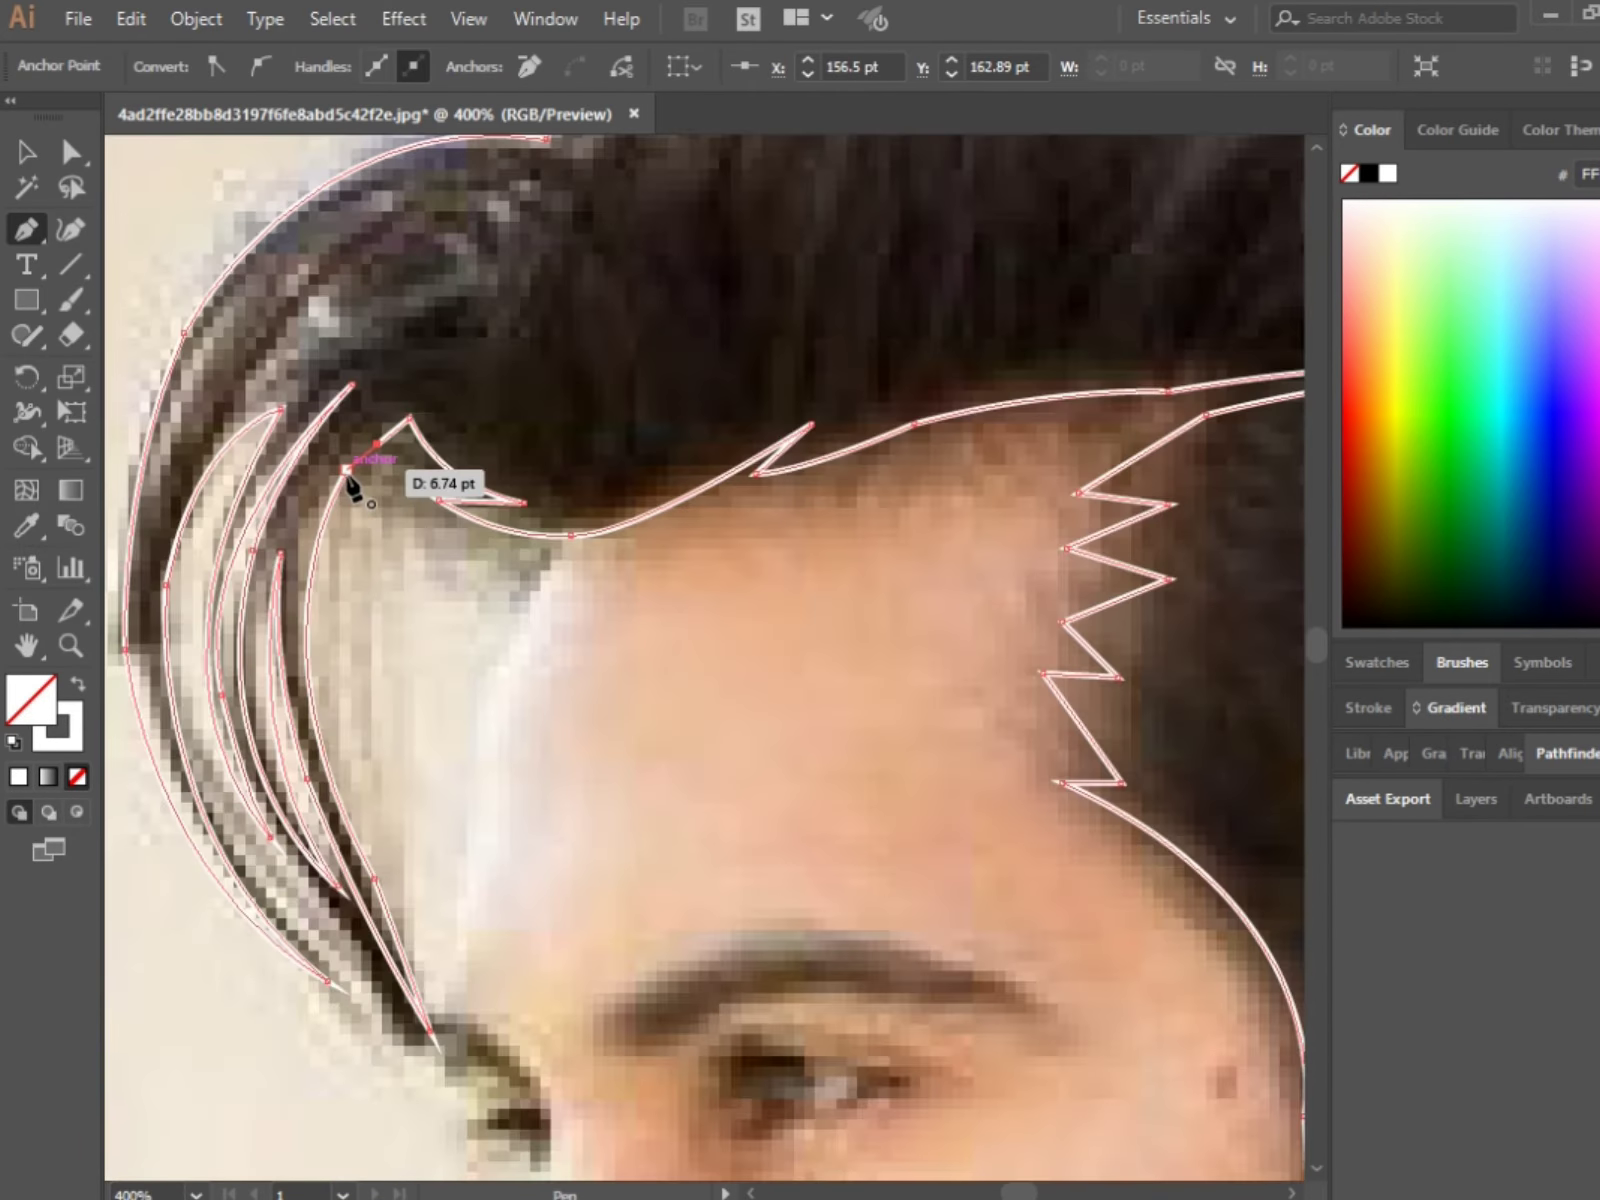
{"action": "key", "text": "ctrl+0"}
Step: Fill the hair-and-beard shape with black and set its stroke to None
{"action": "key", "text": "v"}
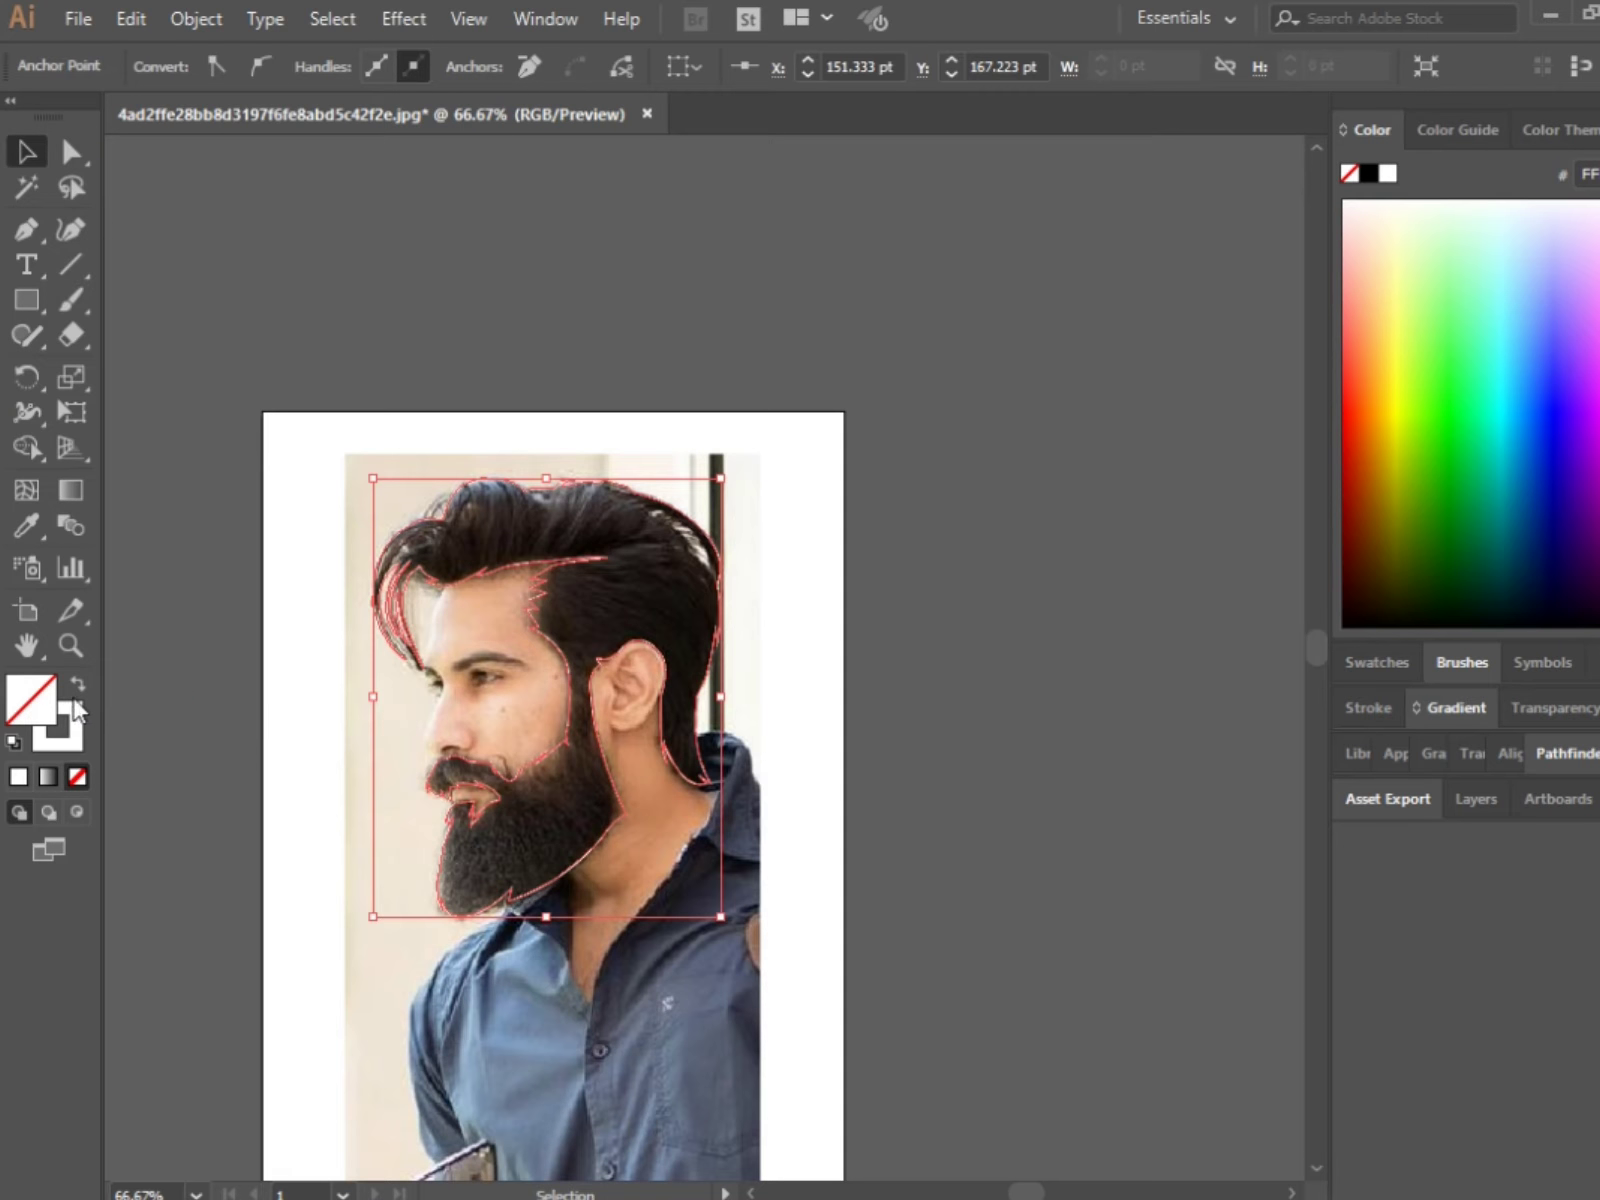
{"action": "left_click", "coordinate": [1347, 633]}
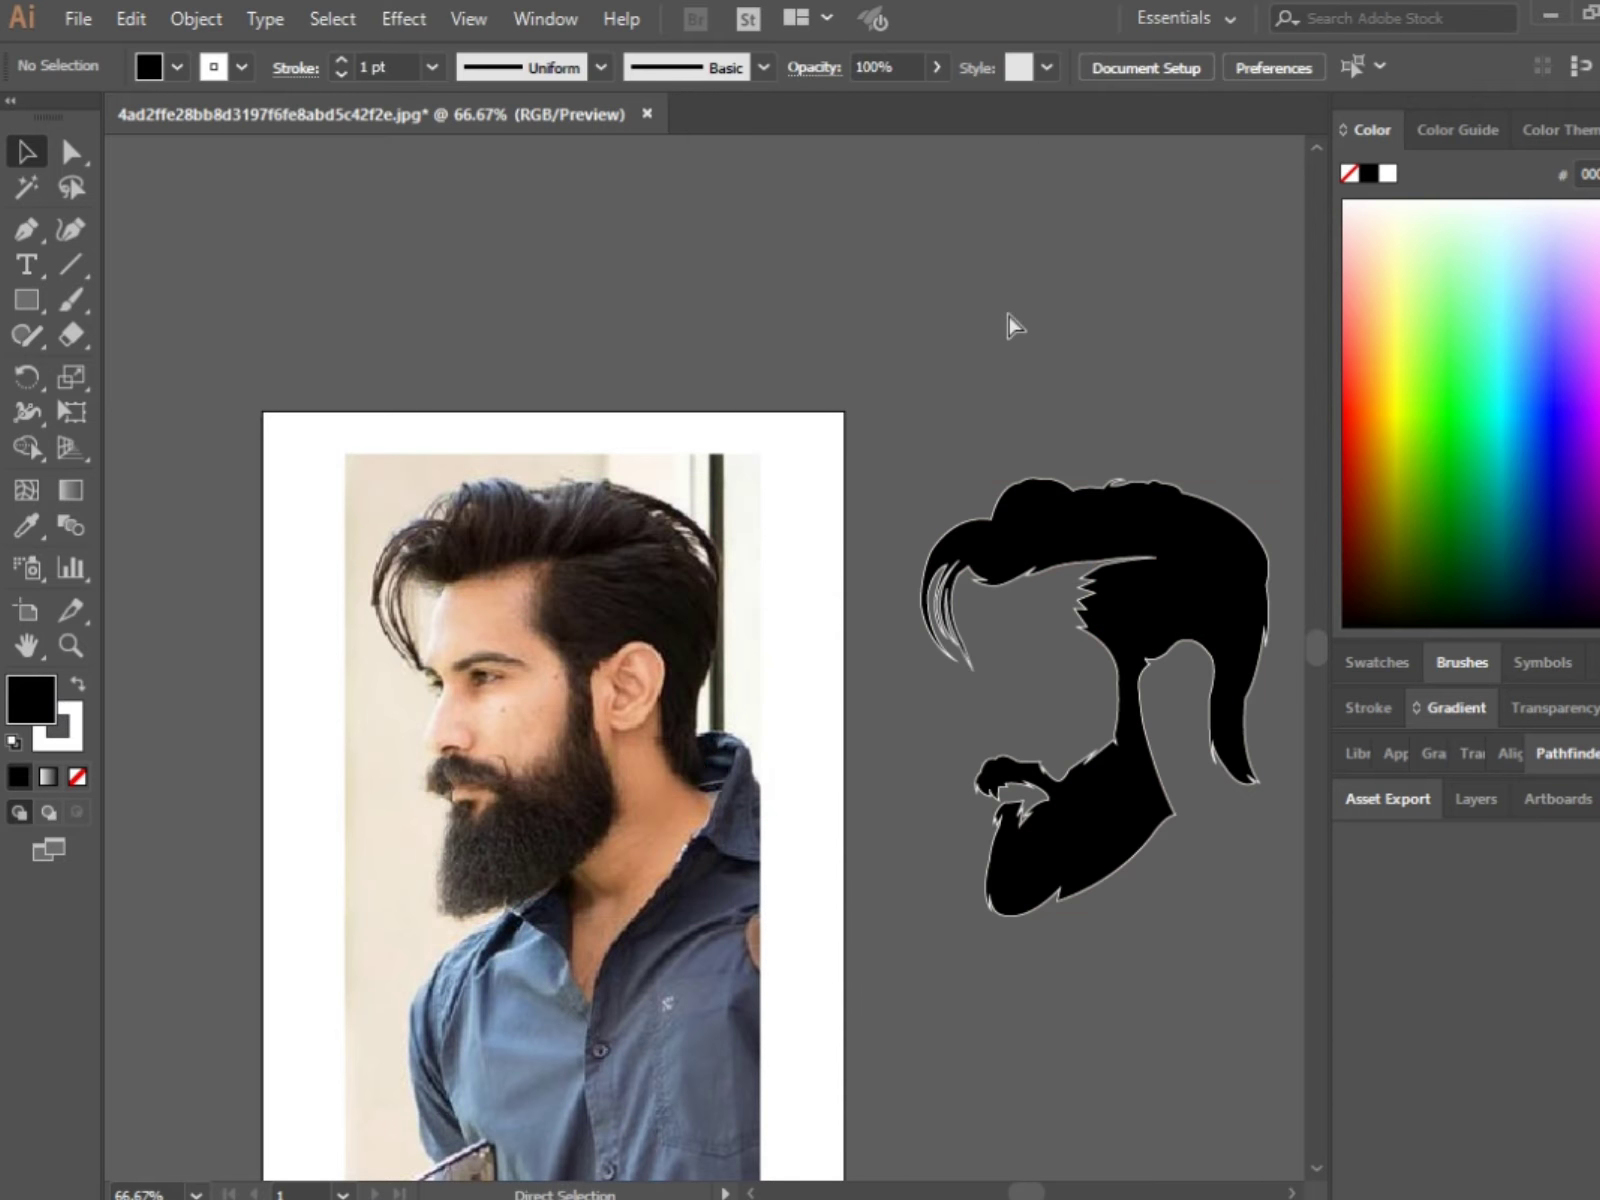
{"action": "left_click", "coordinate": [57, 728]}
{"action": "left_click", "coordinate": [77, 776]}
{"action": "left_click", "coordinate": [196, 650]}
Step: Start a Pen path for the eyebrow at its inner end and curve its outer tip
{"action": "scroll", "coordinate": [397, 650], "scroll_direction": "up", "scroll_amount": 1}
{"action": "scroll", "coordinate": [397, 680], "scroll_direction": "up", "scroll_amount": 1}
{"action": "key", "text": "p"}
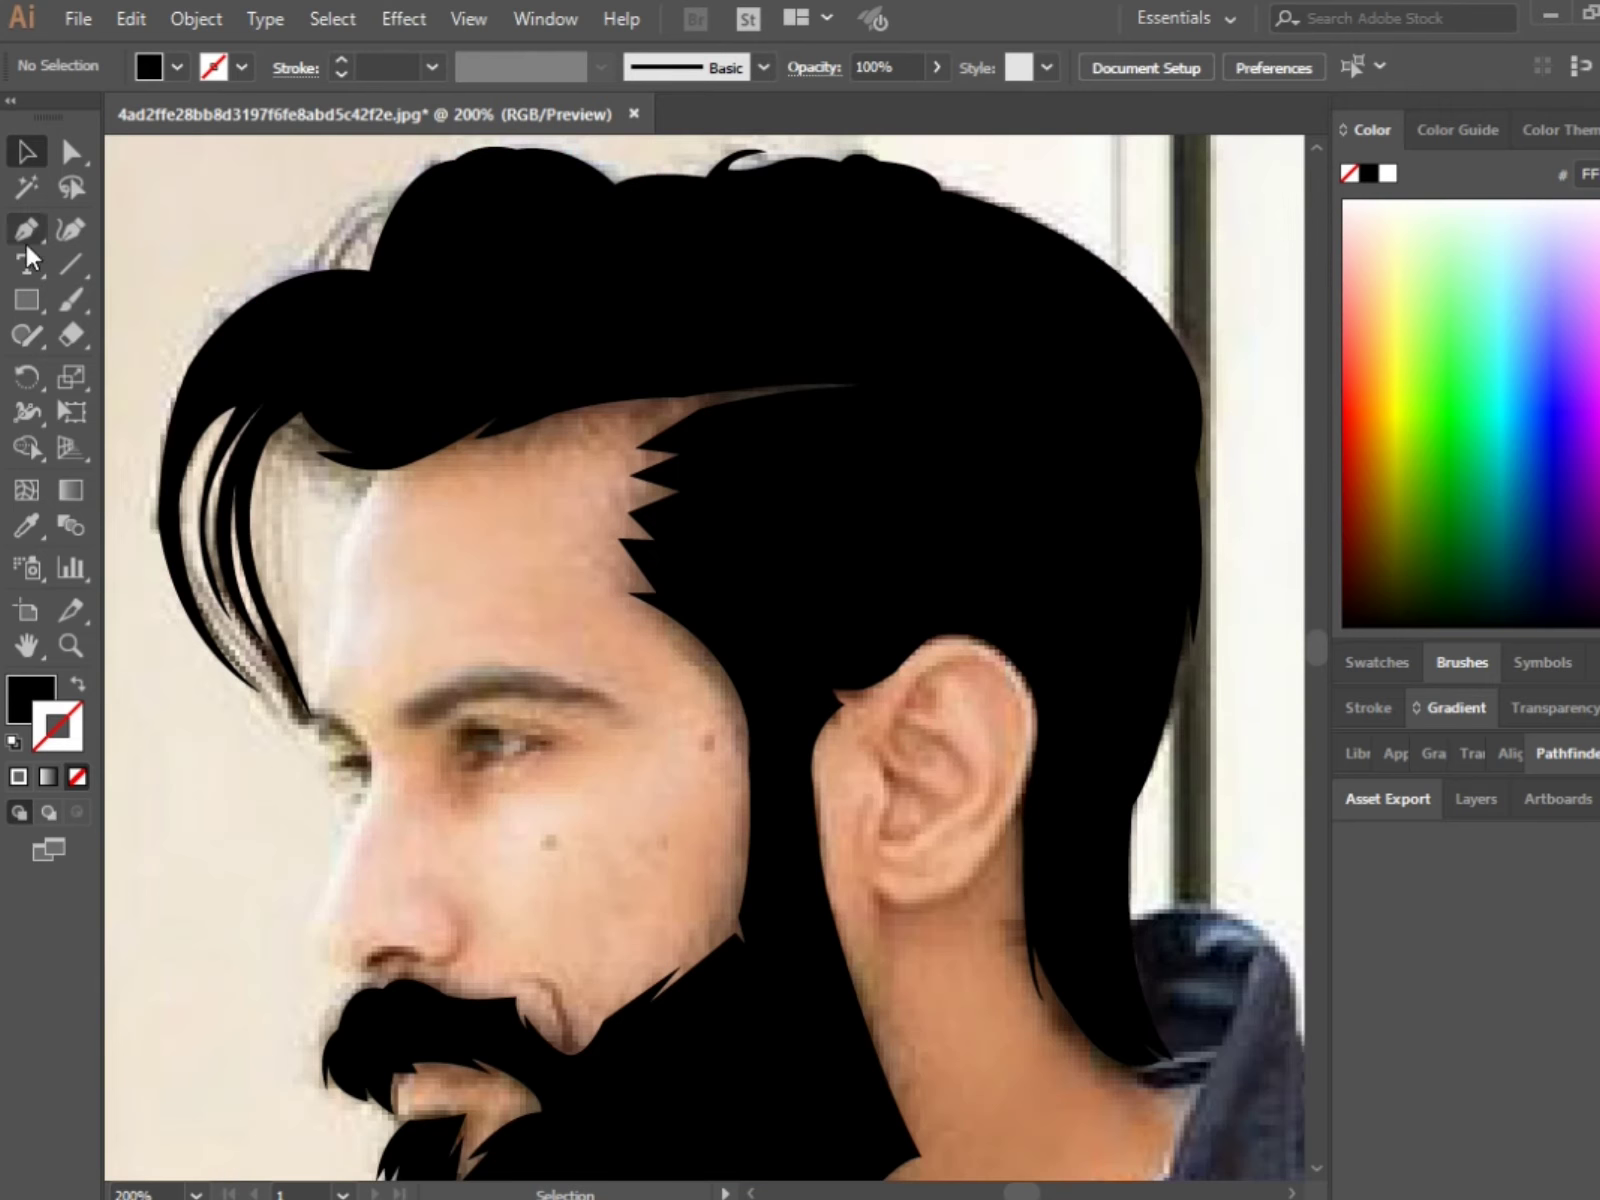
{"action": "scroll", "coordinate": [397, 697], "scroll_direction": "up", "scroll_amount": 1}
{"action": "left_click_drag", "start_coordinate": [390, 712], "coordinate": [398, 735]}
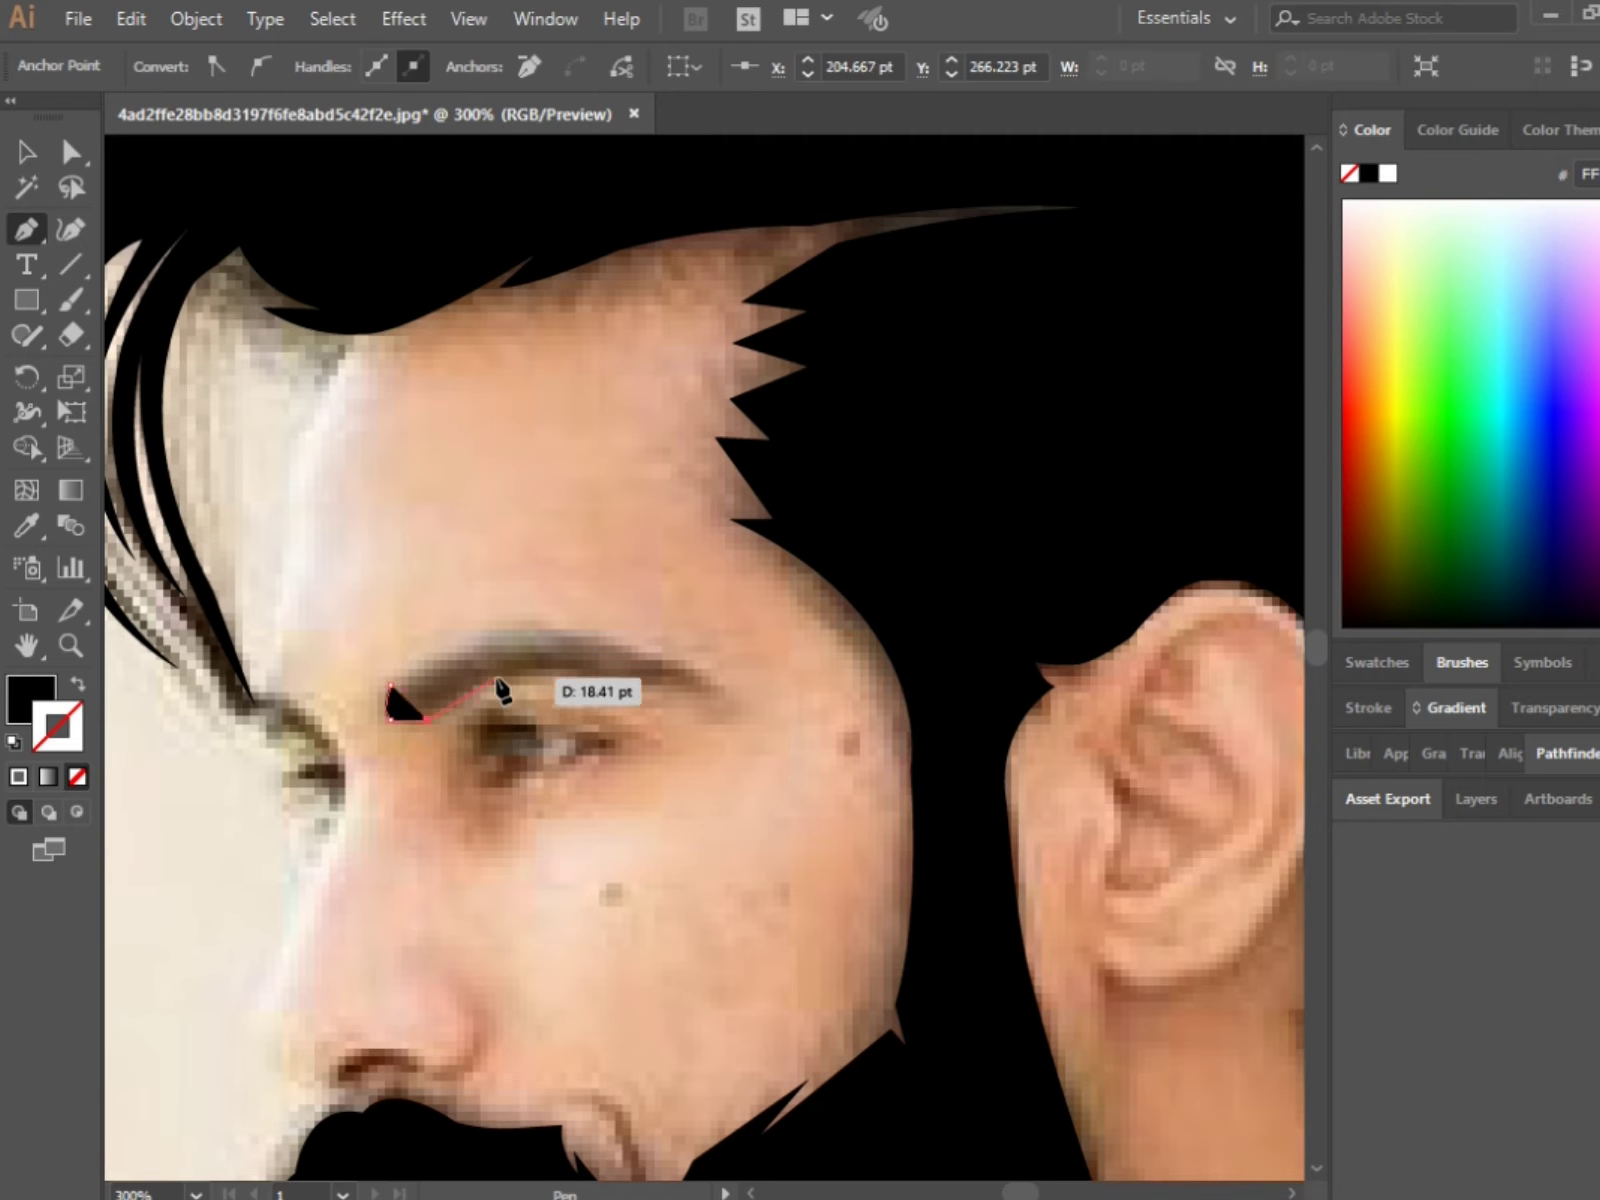
{"action": "scroll", "coordinate": [480, 685], "scroll_direction": "up", "scroll_amount": 1}
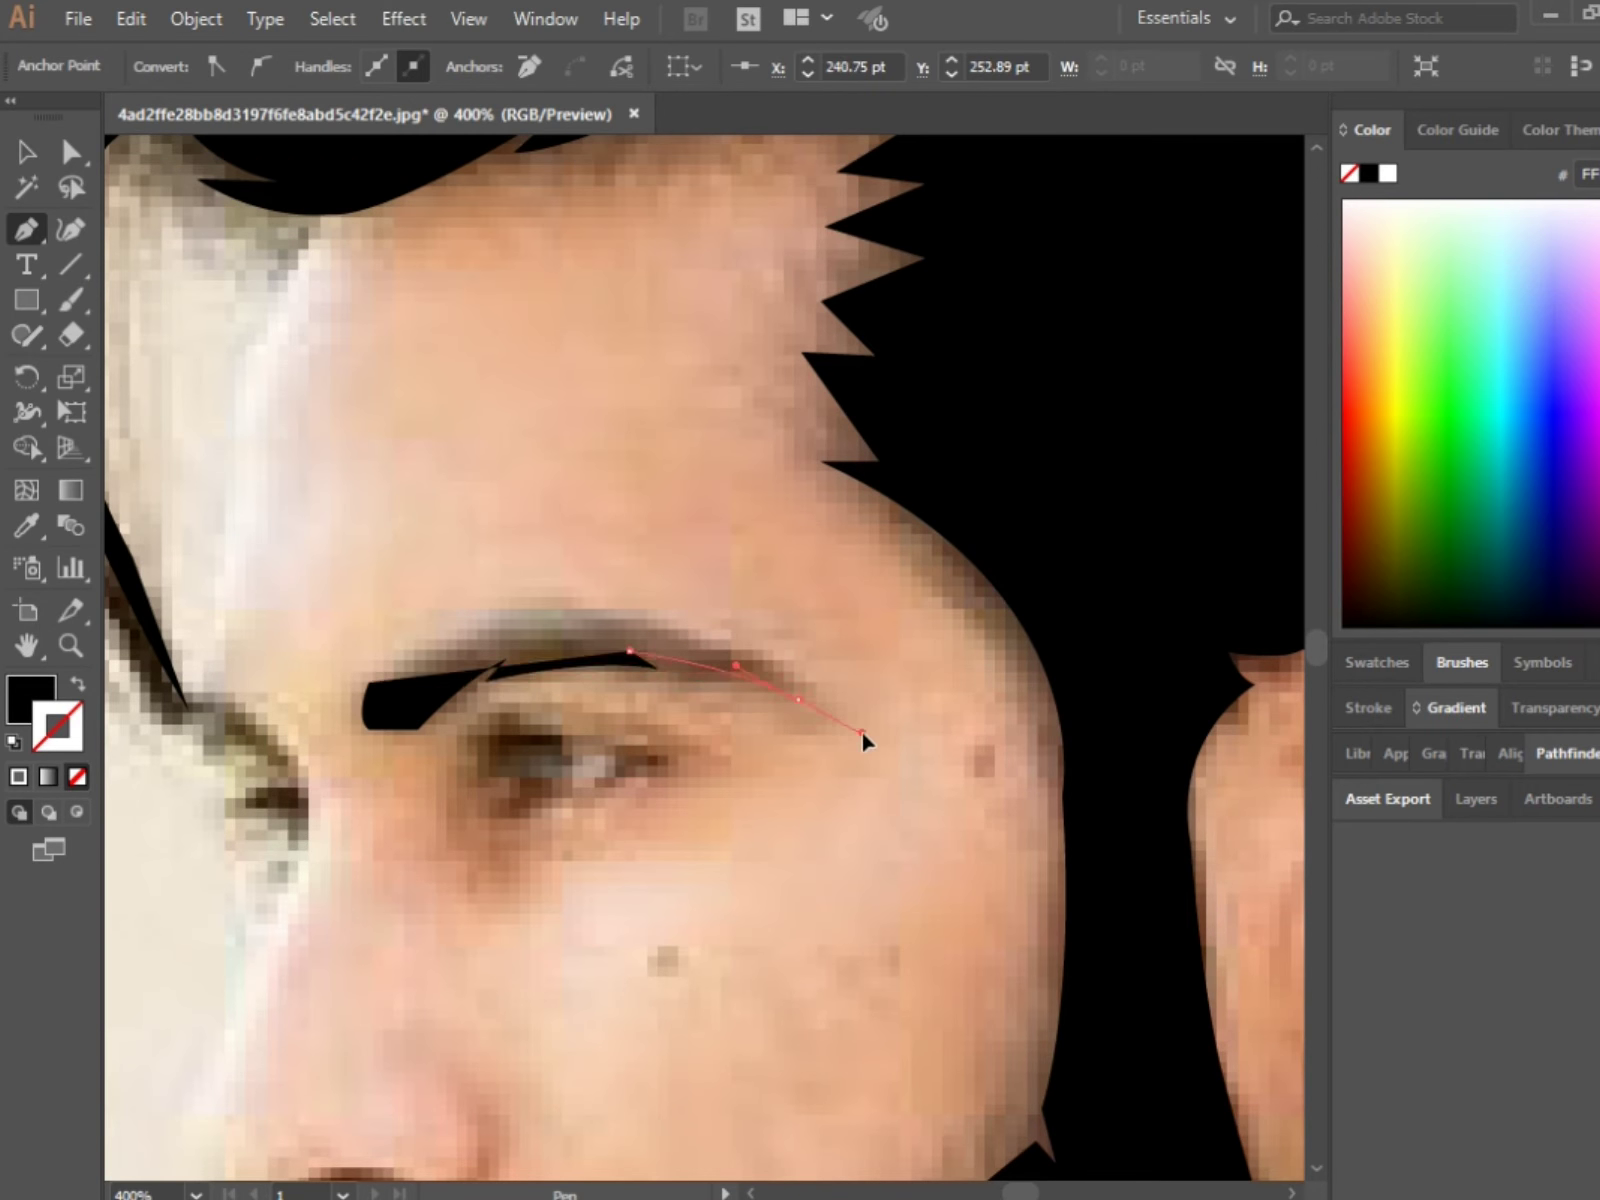
{"action": "left_click_drag", "start_coordinate": [800, 705], "coordinate": [731, 665]}
{"action": "scroll", "coordinate": [829, 725], "scroll_direction": "down", "scroll_amount": 1}
Step: Shape the eyebrow's feathered upper edge and close it as a separate black shape
{"action": "left_click", "coordinate": [756, 662]}
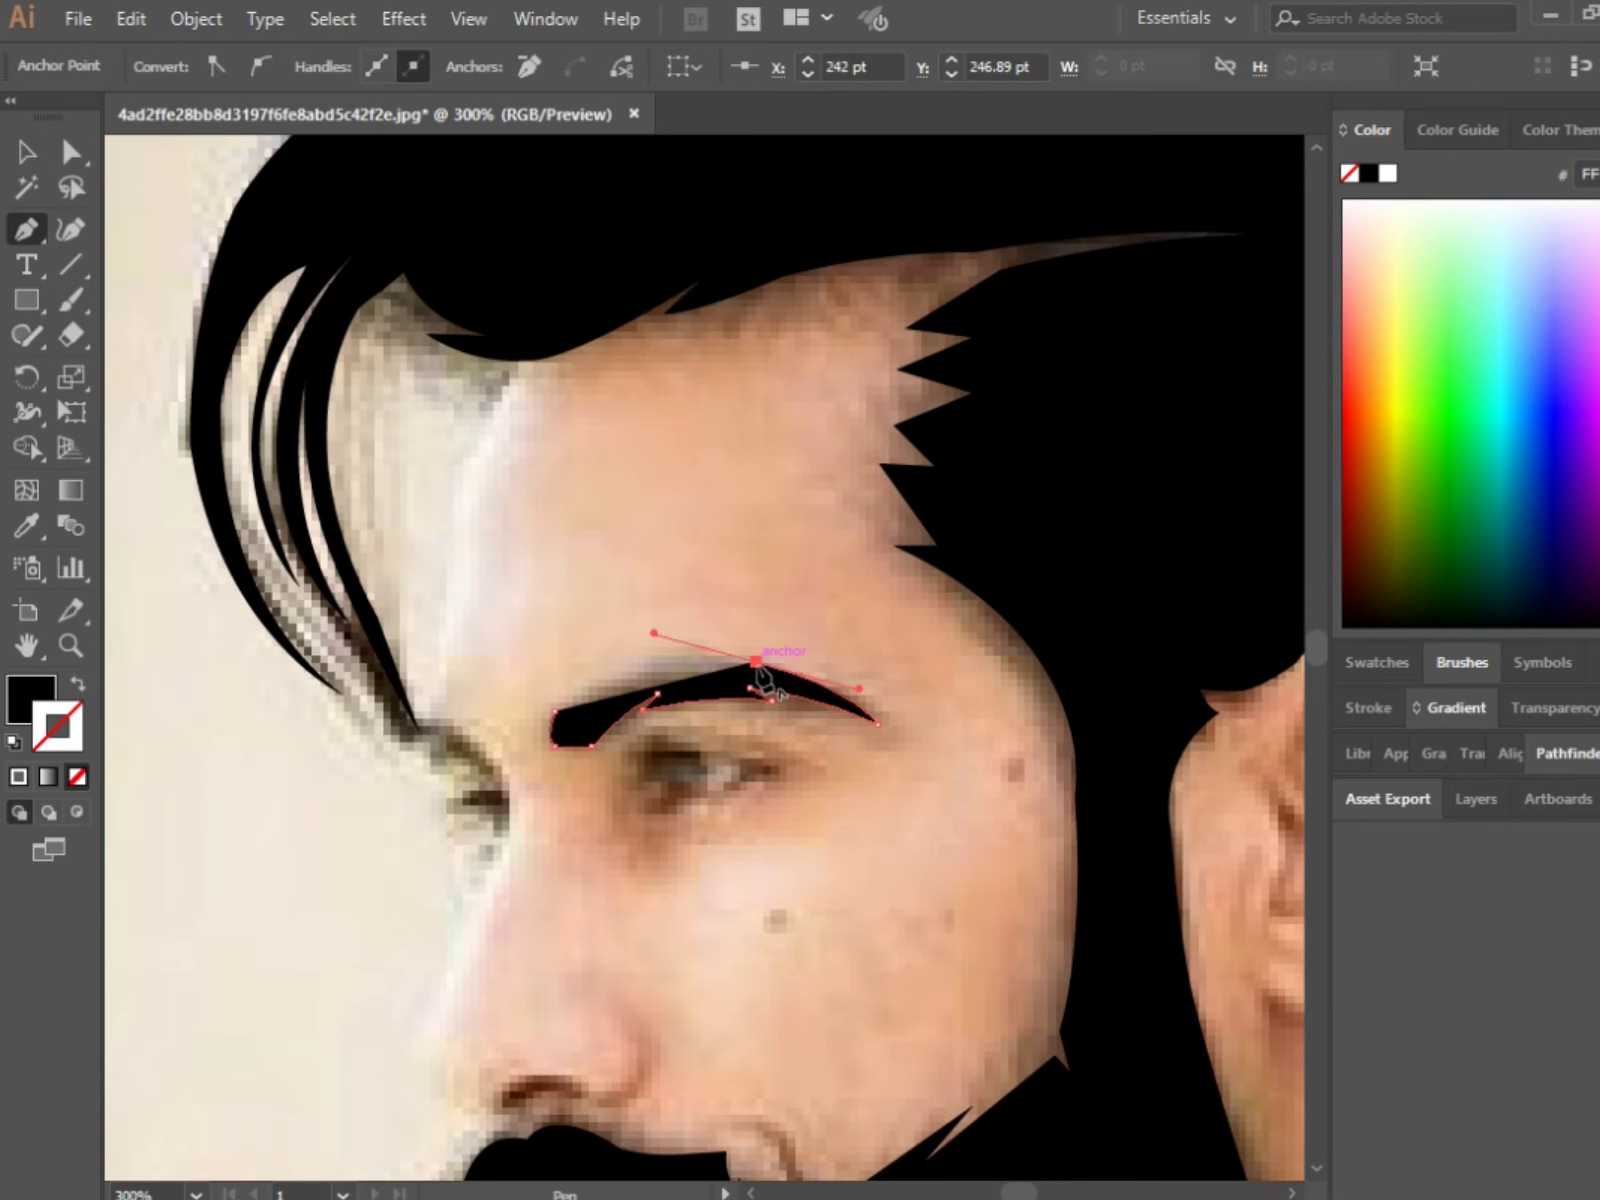
{"action": "left_click_drag", "start_coordinate": [698, 656], "coordinate": [675, 692]}
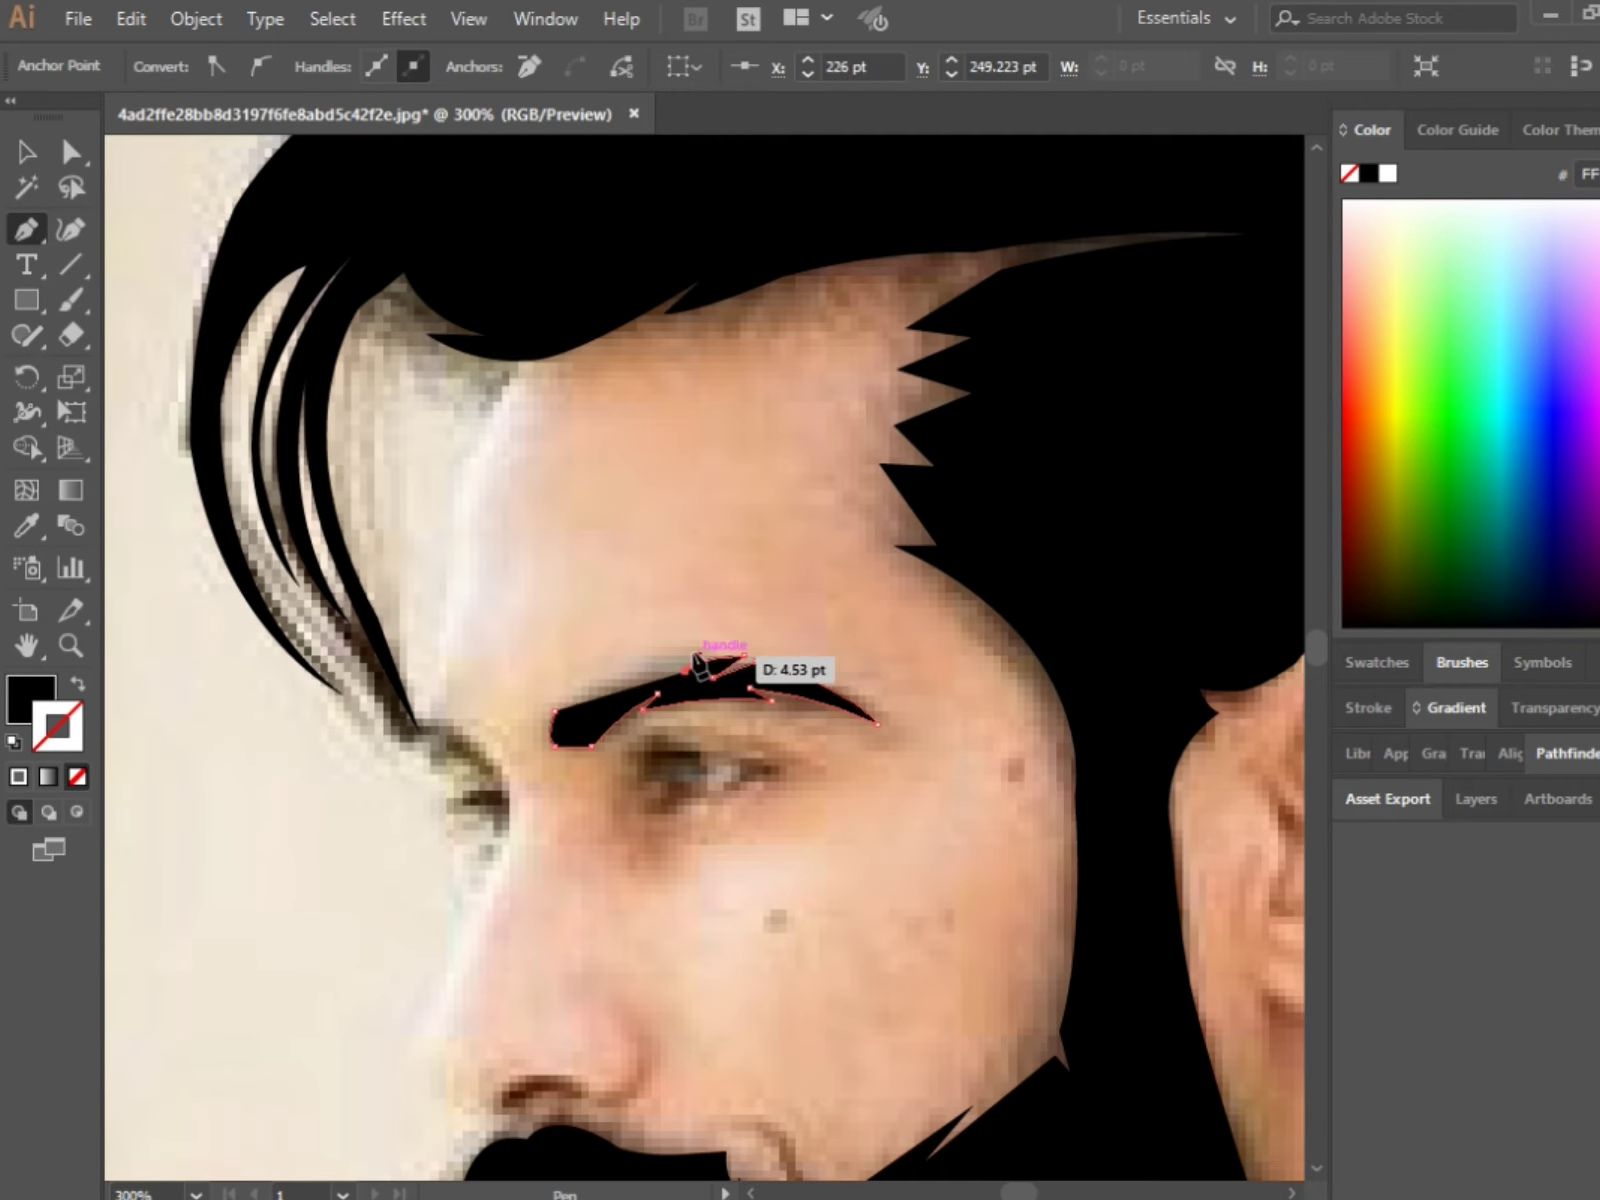
{"action": "left_click_drag", "start_coordinate": [579, 700], "coordinate": [537, 742]}
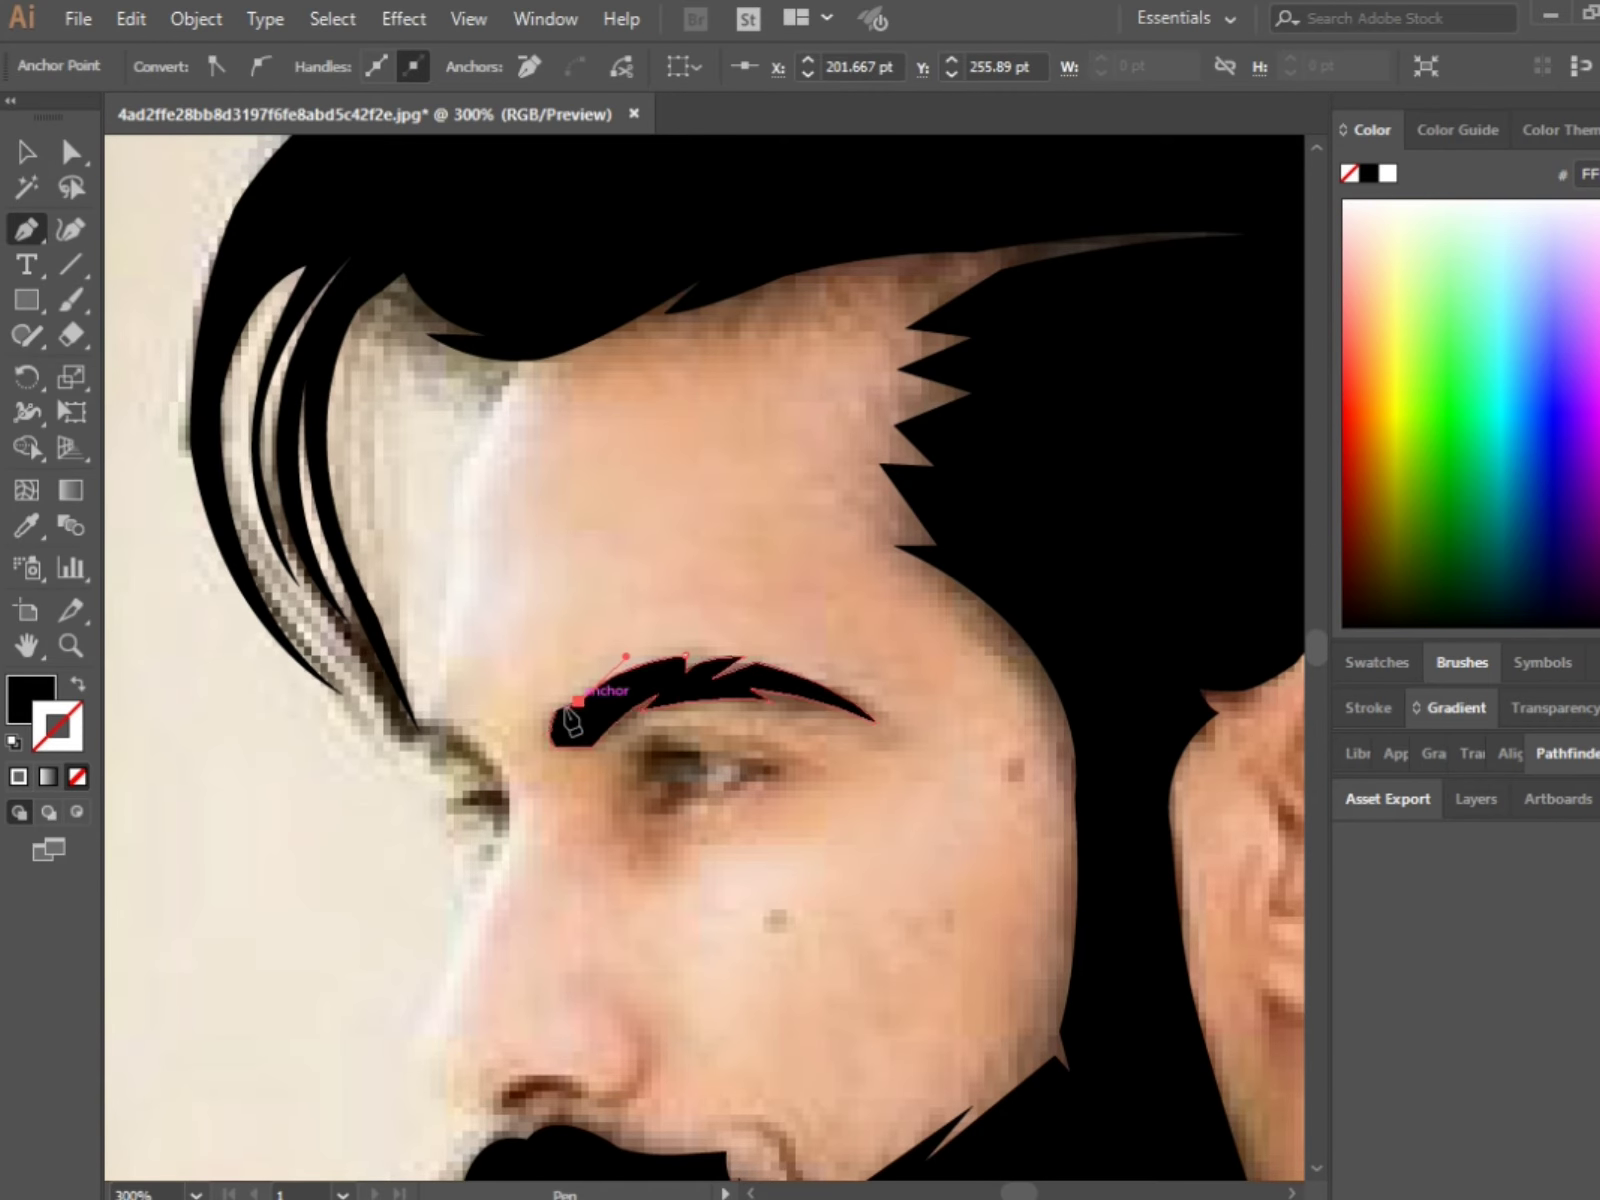
{"action": "scroll", "coordinate": [572, 720], "scroll_direction": "up", "scroll_amount": 2}
{"action": "left_click", "coordinate": [554, 746]}
{"action": "scroll", "coordinate": [550, 676], "scroll_direction": "down", "scroll_amount": 2}
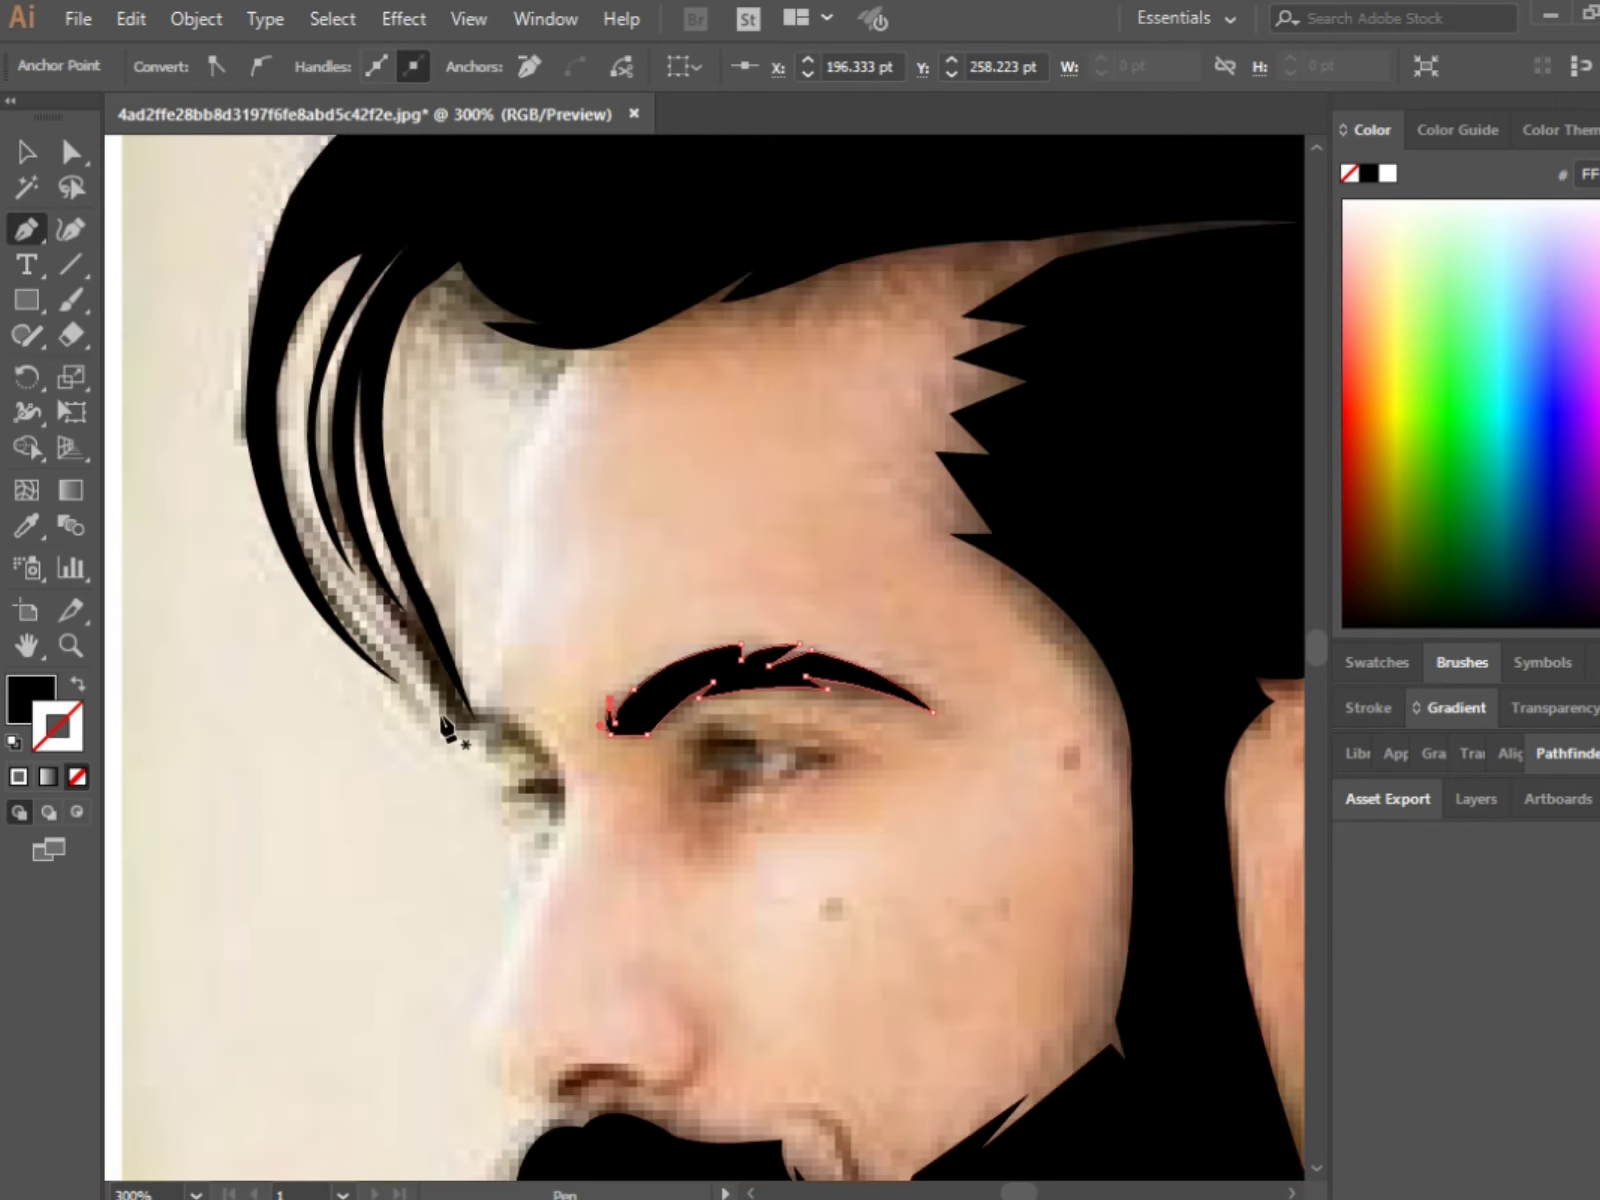
{"action": "key", "text": "v"}
{"action": "scroll", "coordinate": [826, 722], "scroll_direction": "down", "scroll_amount": 4}
{"action": "scroll", "coordinate": [730, 700], "scroll_direction": "up", "scroll_amount": 4}
Step: Reshape the eyebrow's lower edge and inner tip by dragging its anchors with Direct Selection
{"action": "left_click", "coordinate": [600, 743]}
{"action": "scroll", "coordinate": [600, 743], "scroll_direction": "up", "scroll_amount": 3}
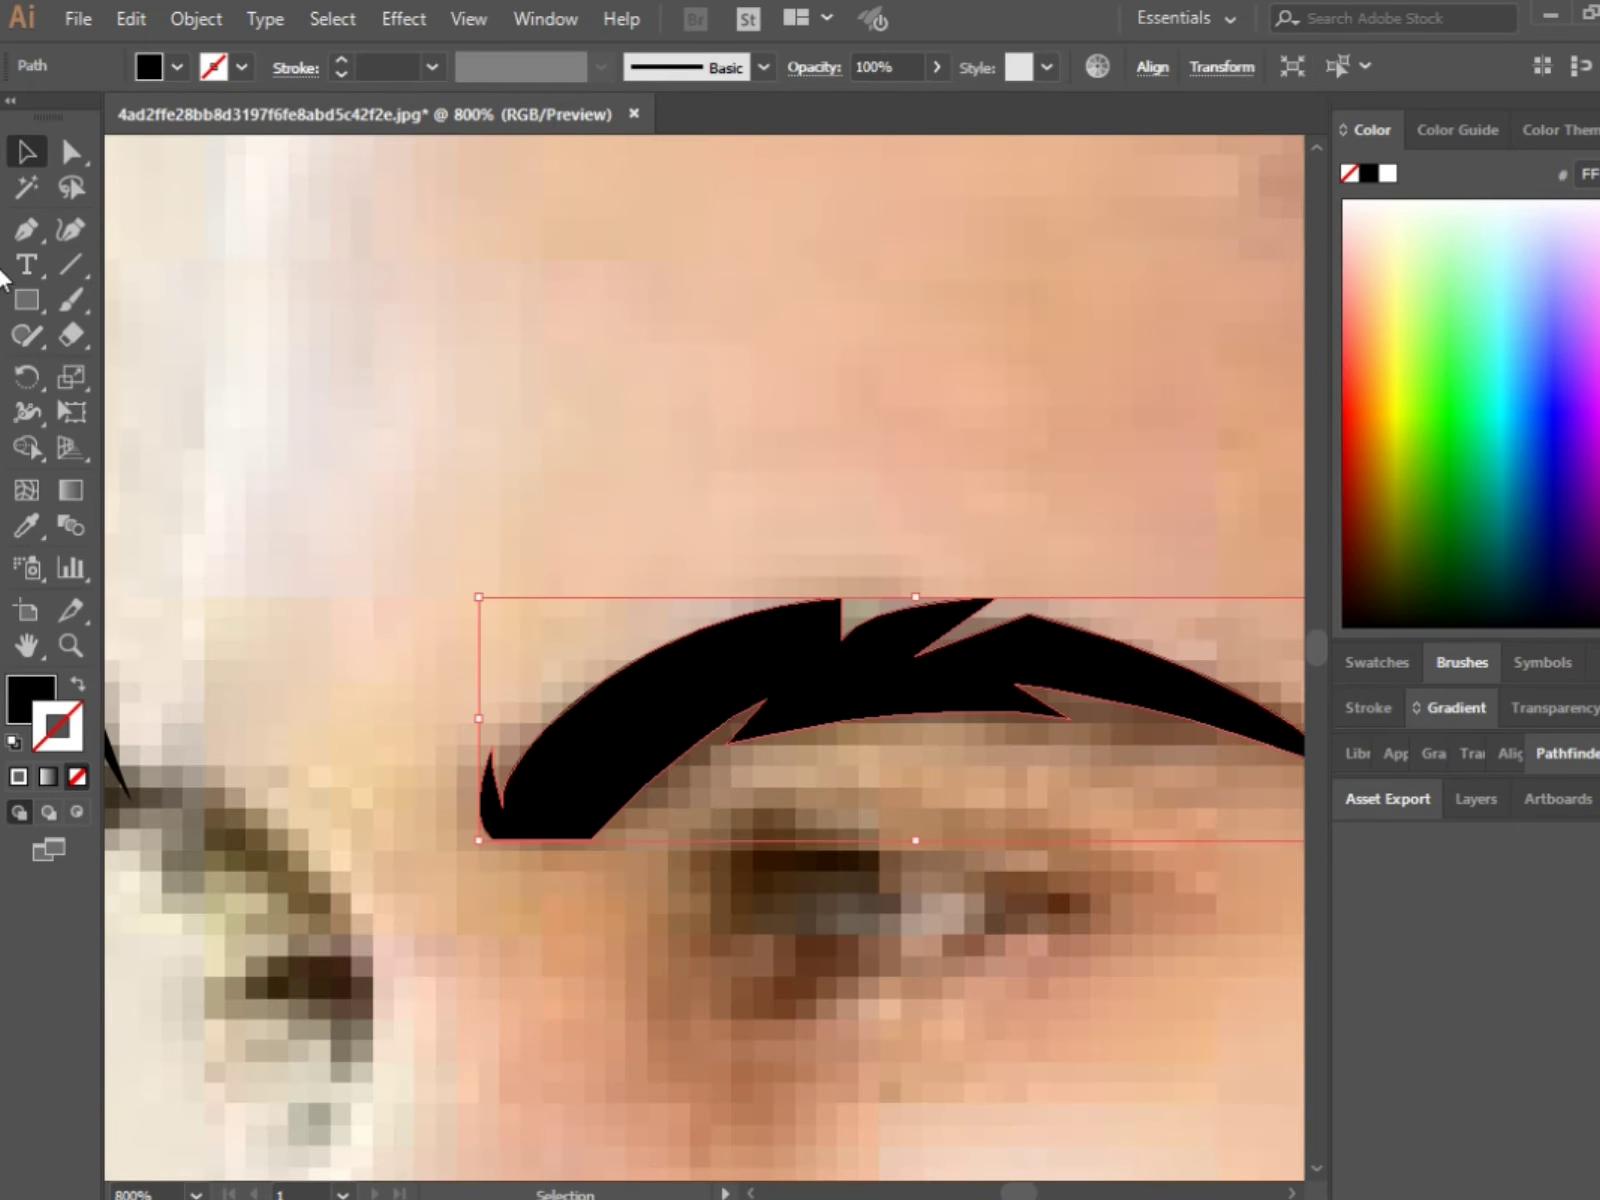
{"action": "key", "text": "a"}
{"action": "left_click_drag", "start_coordinate": [769, 709], "coordinate": [775, 720]}
{"action": "left_click", "coordinate": [684, 766]}
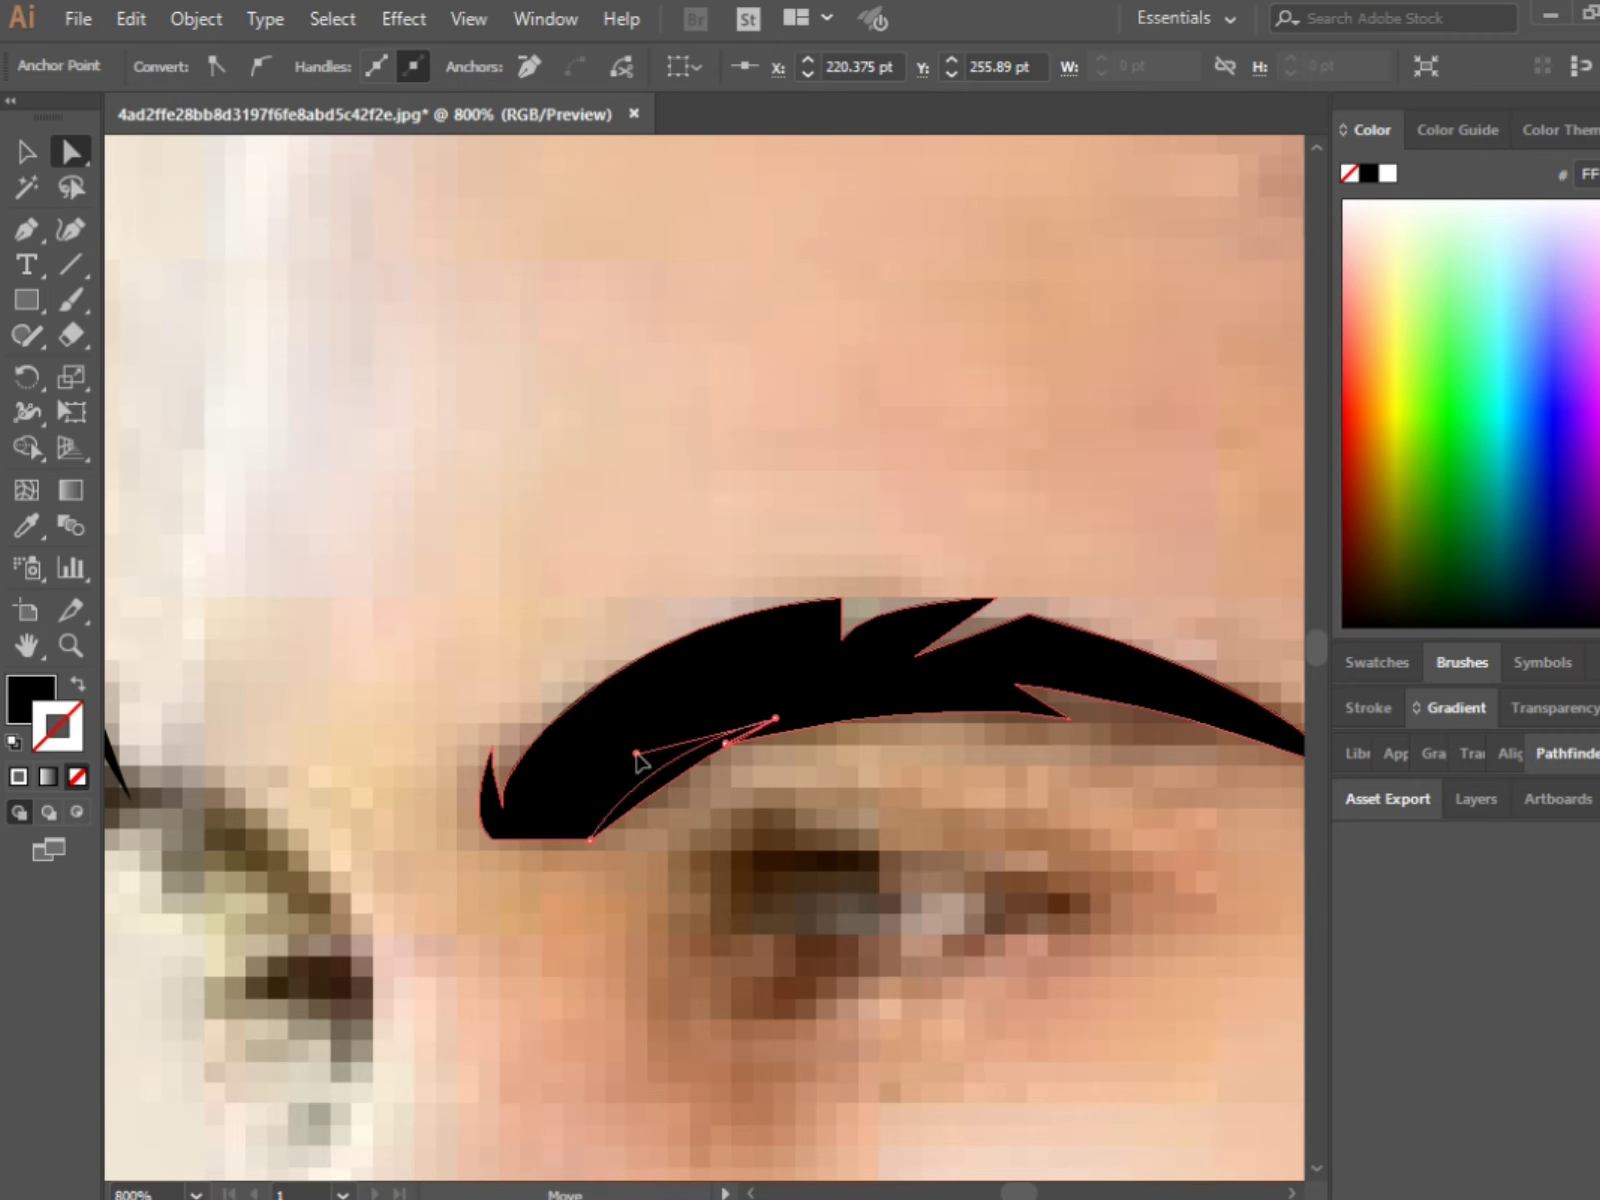
{"action": "left_click_drag", "start_coordinate": [637, 753], "coordinate": [656, 750]}
{"action": "left_click_drag", "start_coordinate": [593, 843], "coordinate": [573, 848]}
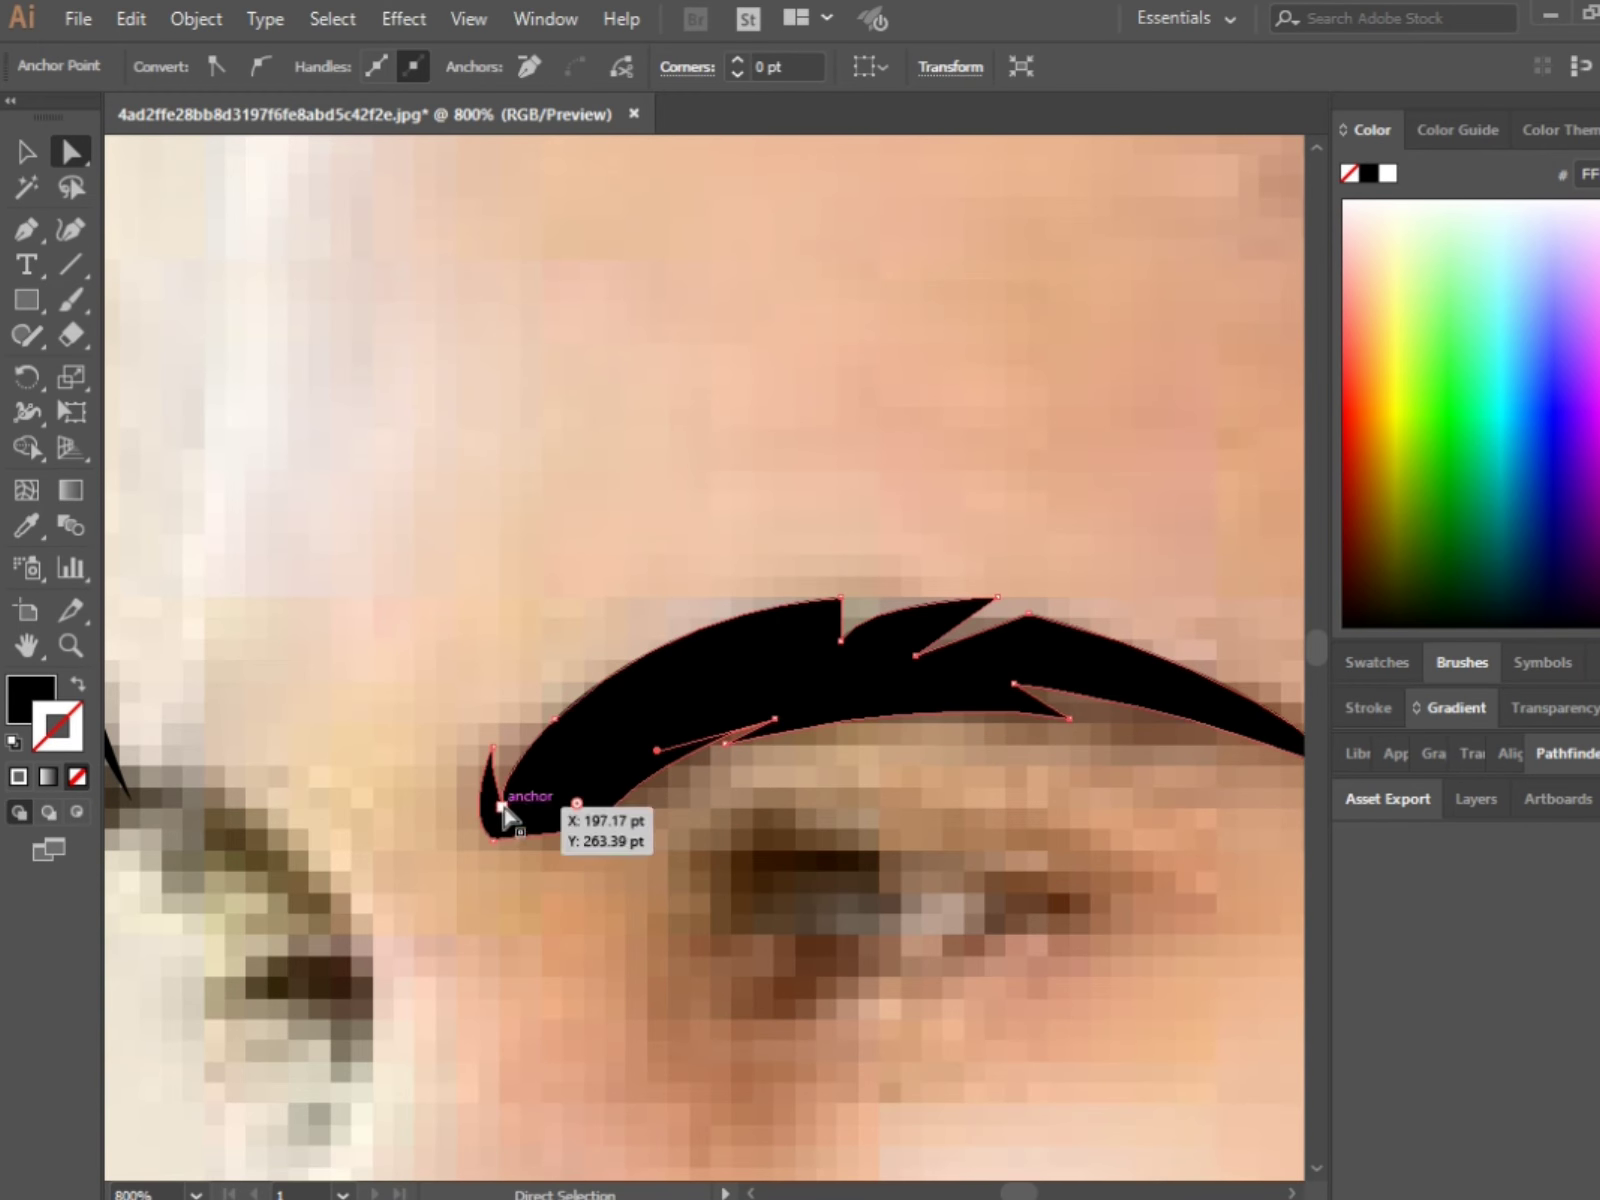
{"action": "left_click_drag", "start_coordinate": [561, 739], "coordinate": [564, 700]}
Step: Raise the brow's top curve and reposition the points around its top notch
{"action": "left_click", "coordinate": [575, 668]}
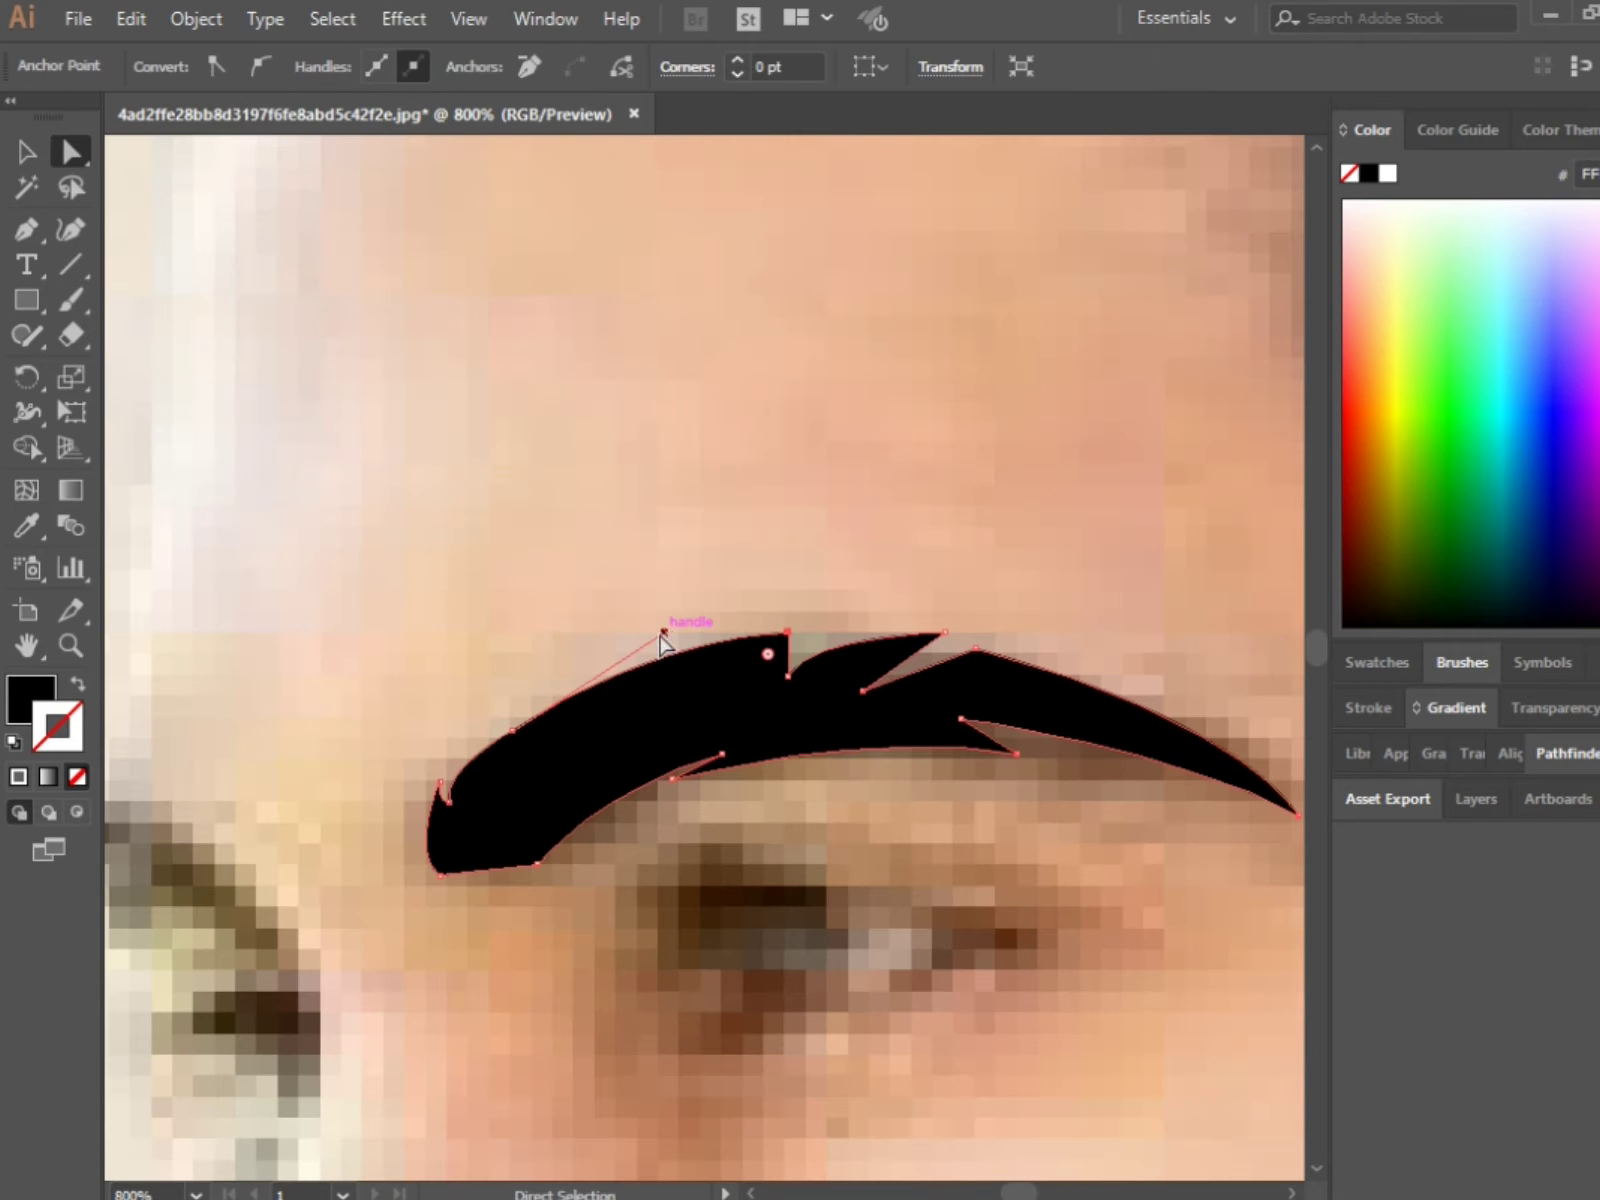
{"action": "left_click_drag", "start_coordinate": [661, 636], "coordinate": [656, 611]}
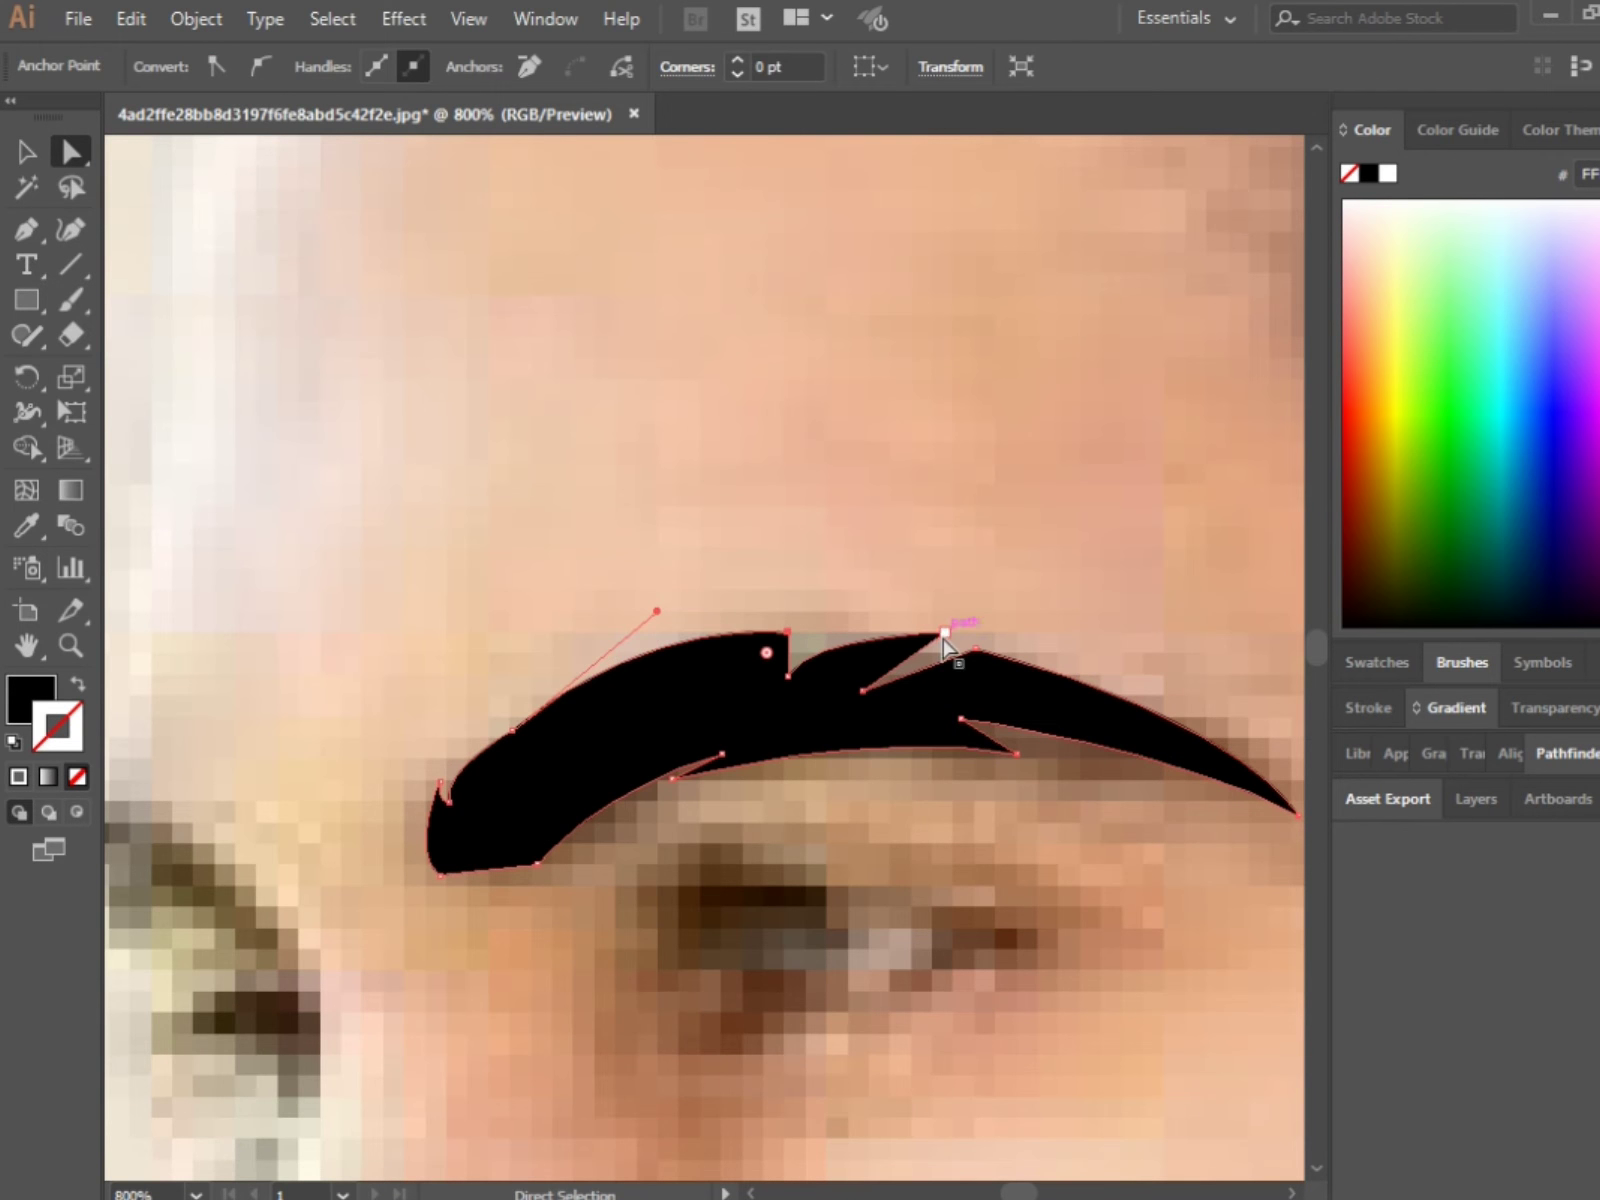
{"action": "left_click_drag", "start_coordinate": [945, 634], "coordinate": [868, 643]}
{"action": "left_click", "coordinate": [805, 630]}
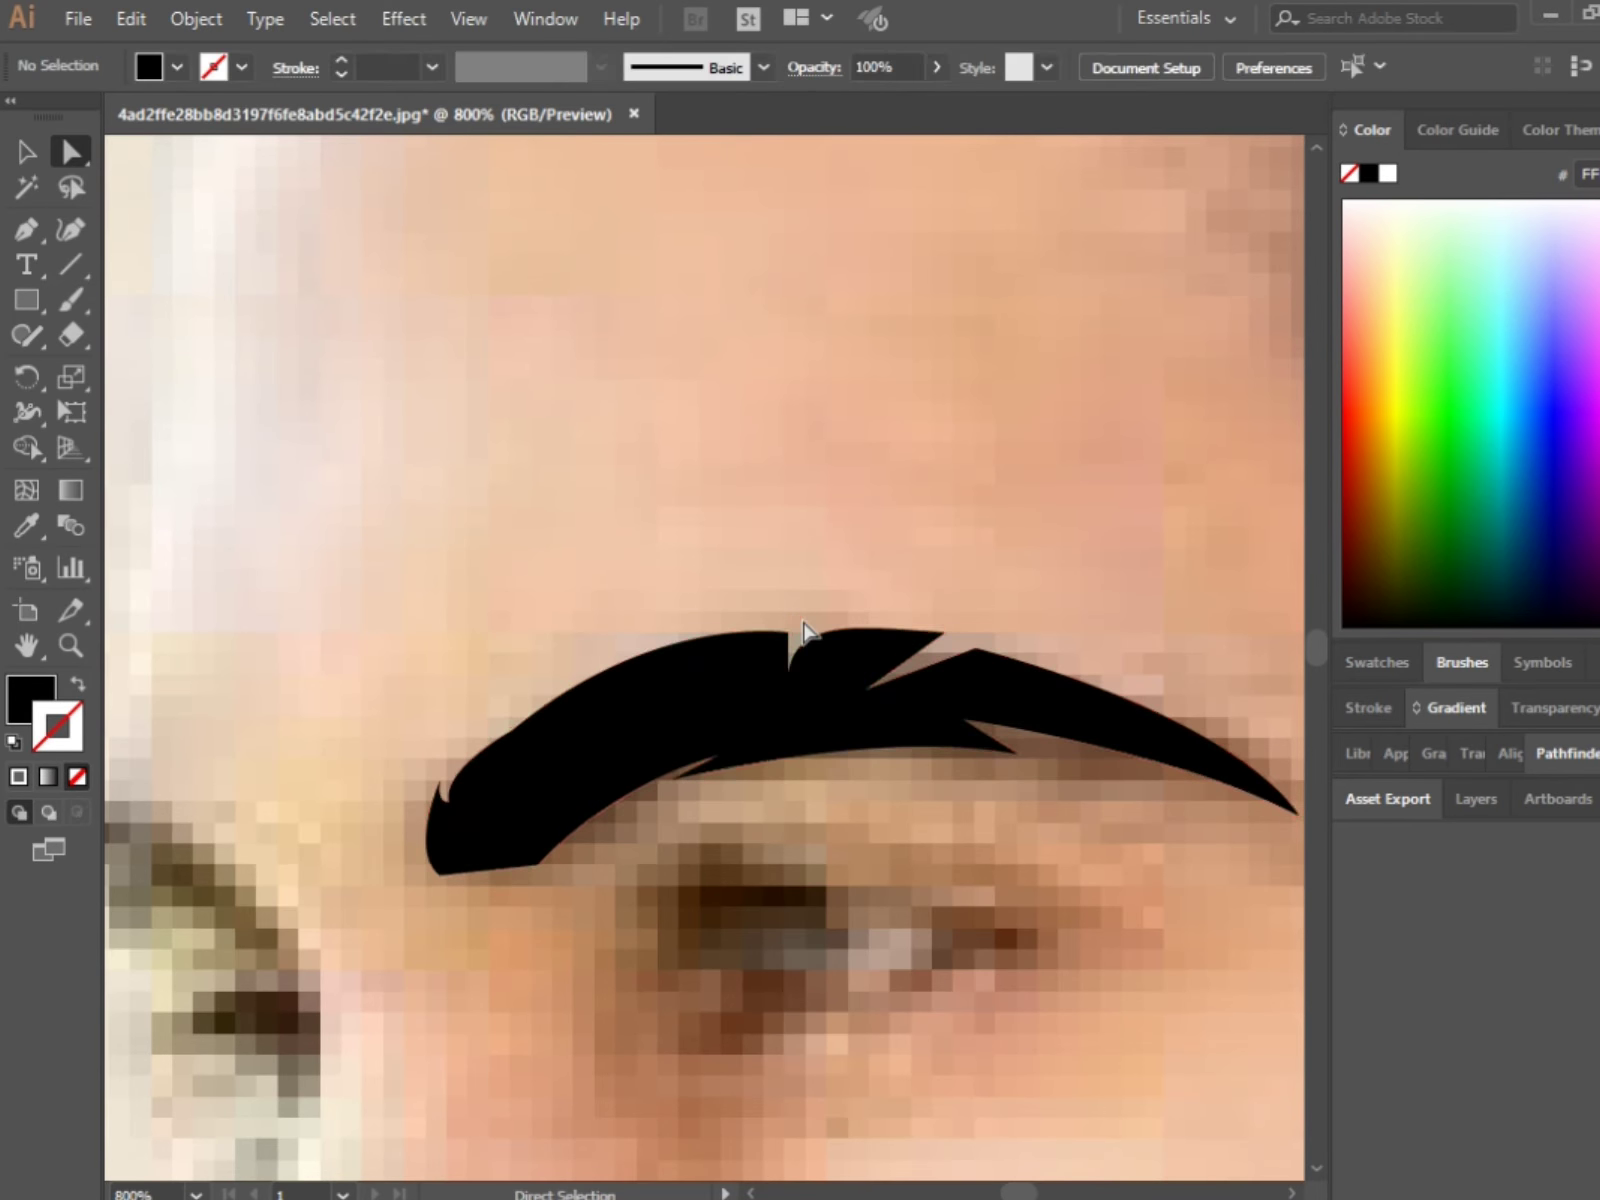
{"action": "left_click", "coordinate": [786, 636]}
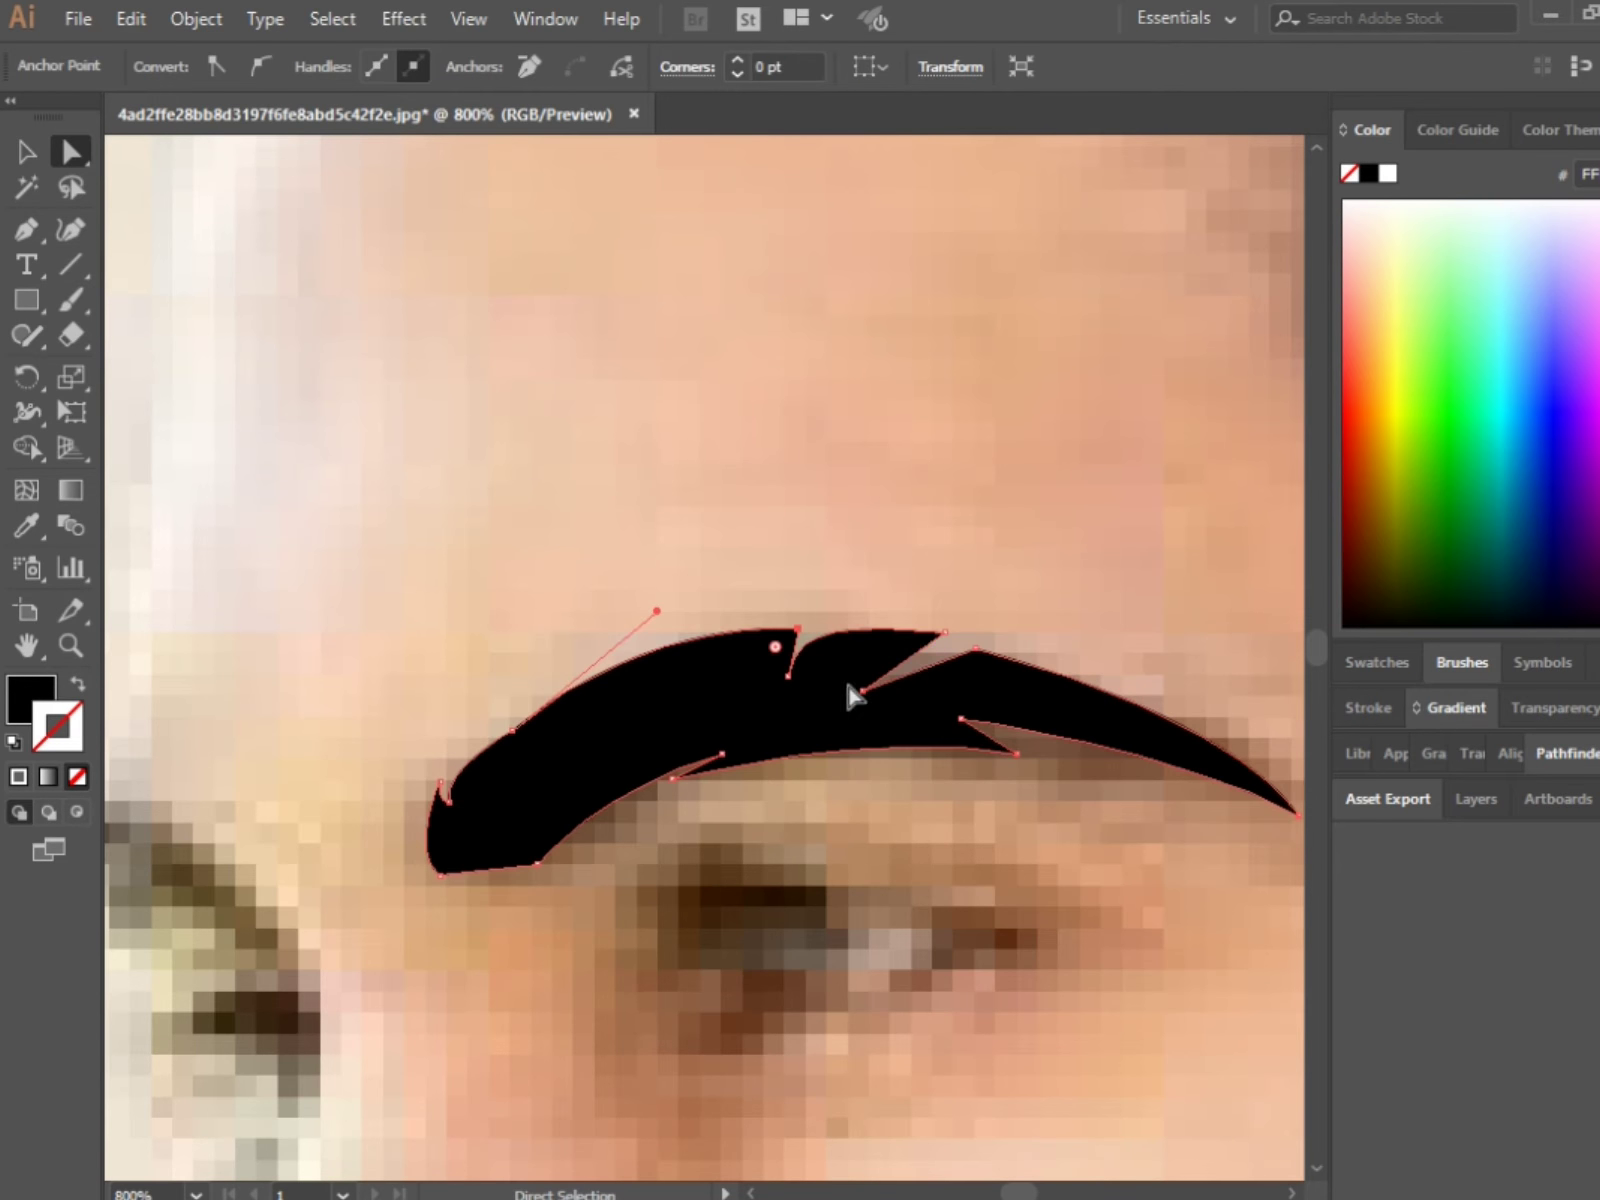
{"action": "left_click_drag", "start_coordinate": [858, 690], "coordinate": [884, 670]}
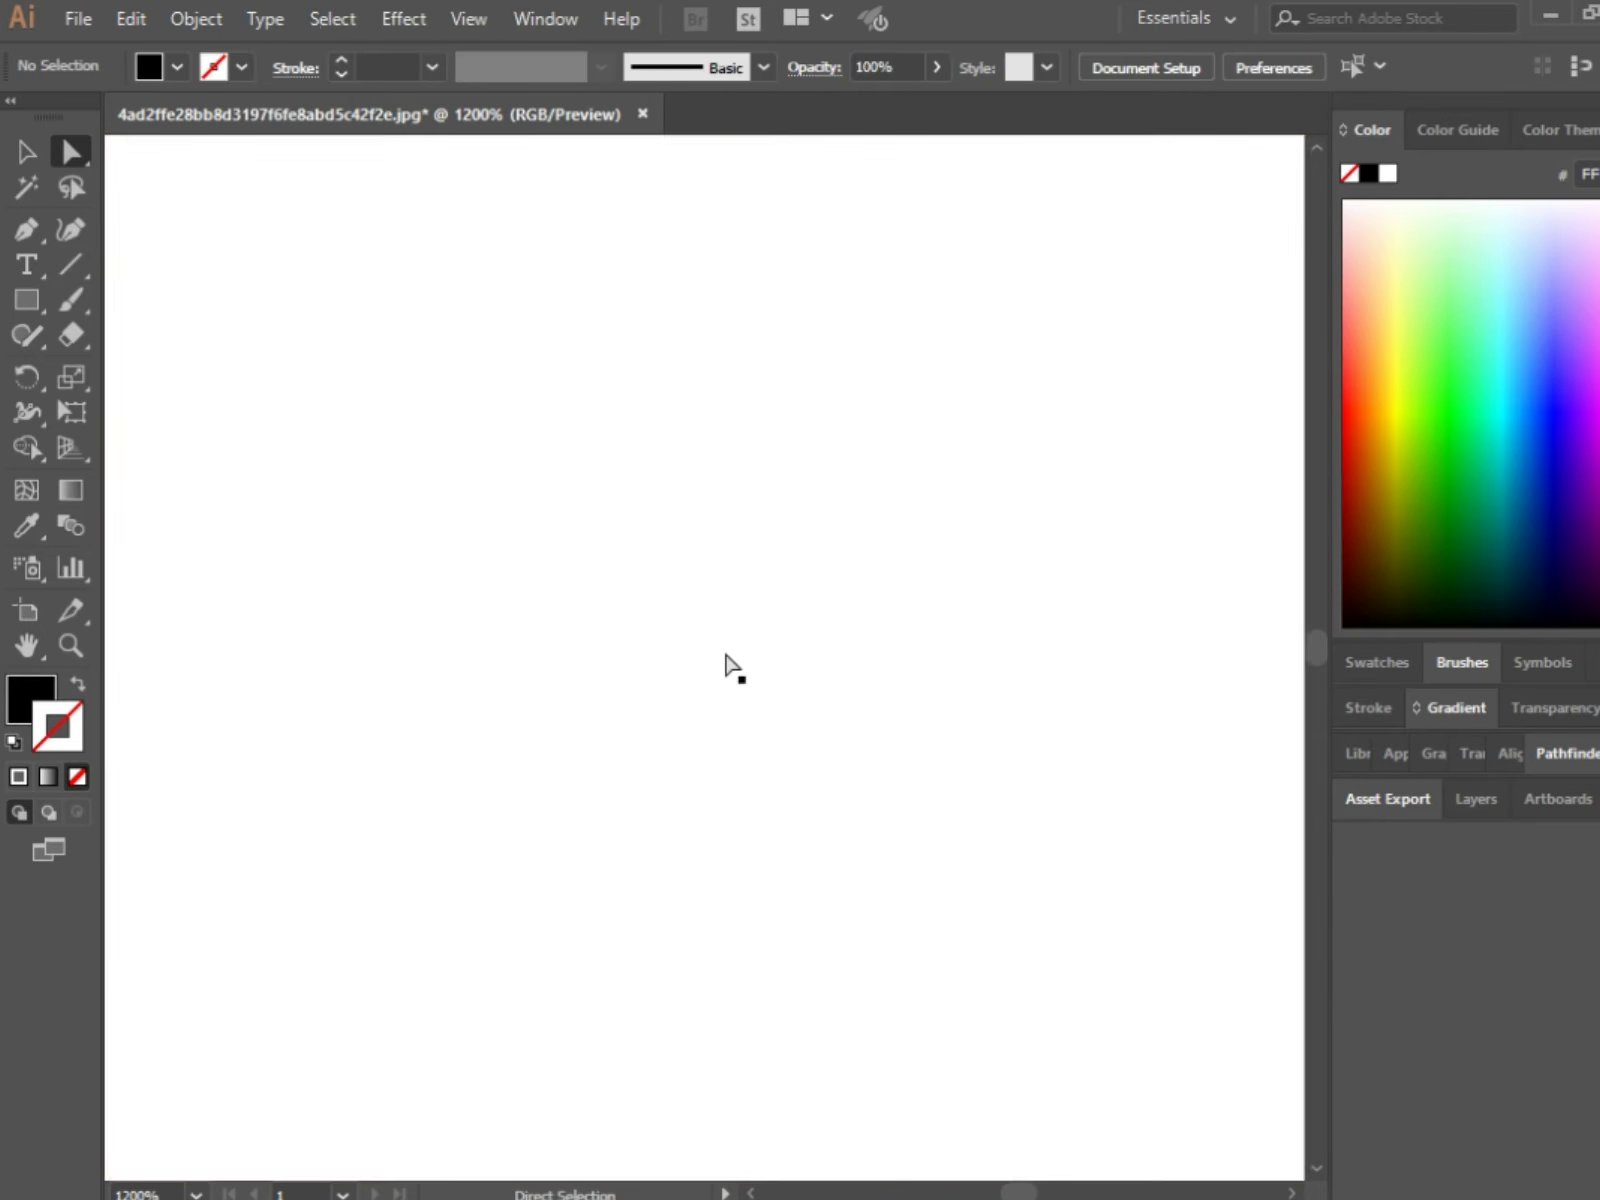
{"action": "left_click_drag", "start_coordinate": [731, 667], "coordinate": [735, 672]}
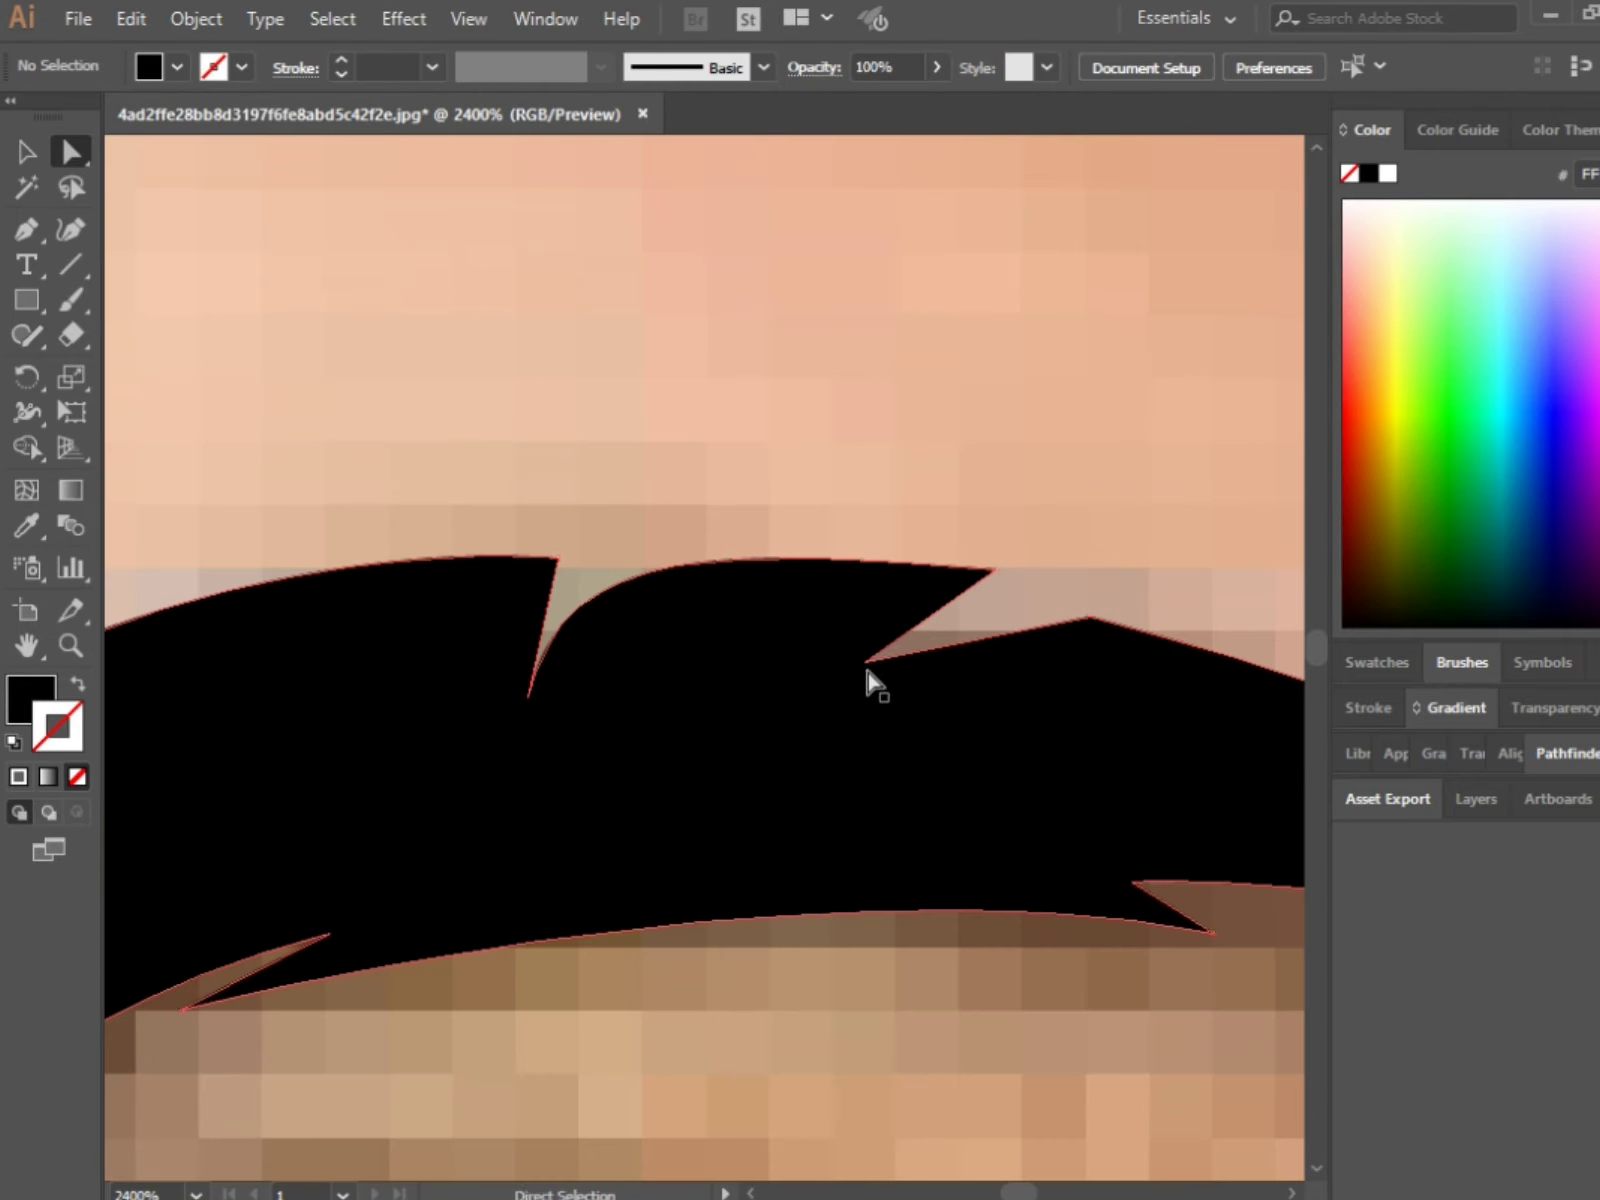
{"action": "left_click_drag", "start_coordinate": [875, 679], "coordinate": [910, 643]}
{"action": "left_click_drag", "start_coordinate": [768, 630], "coordinate": [800, 612]}
Step: Deselect the eyebrow and zoom in around the eye
{"action": "key", "text": "ctrl+equal"}
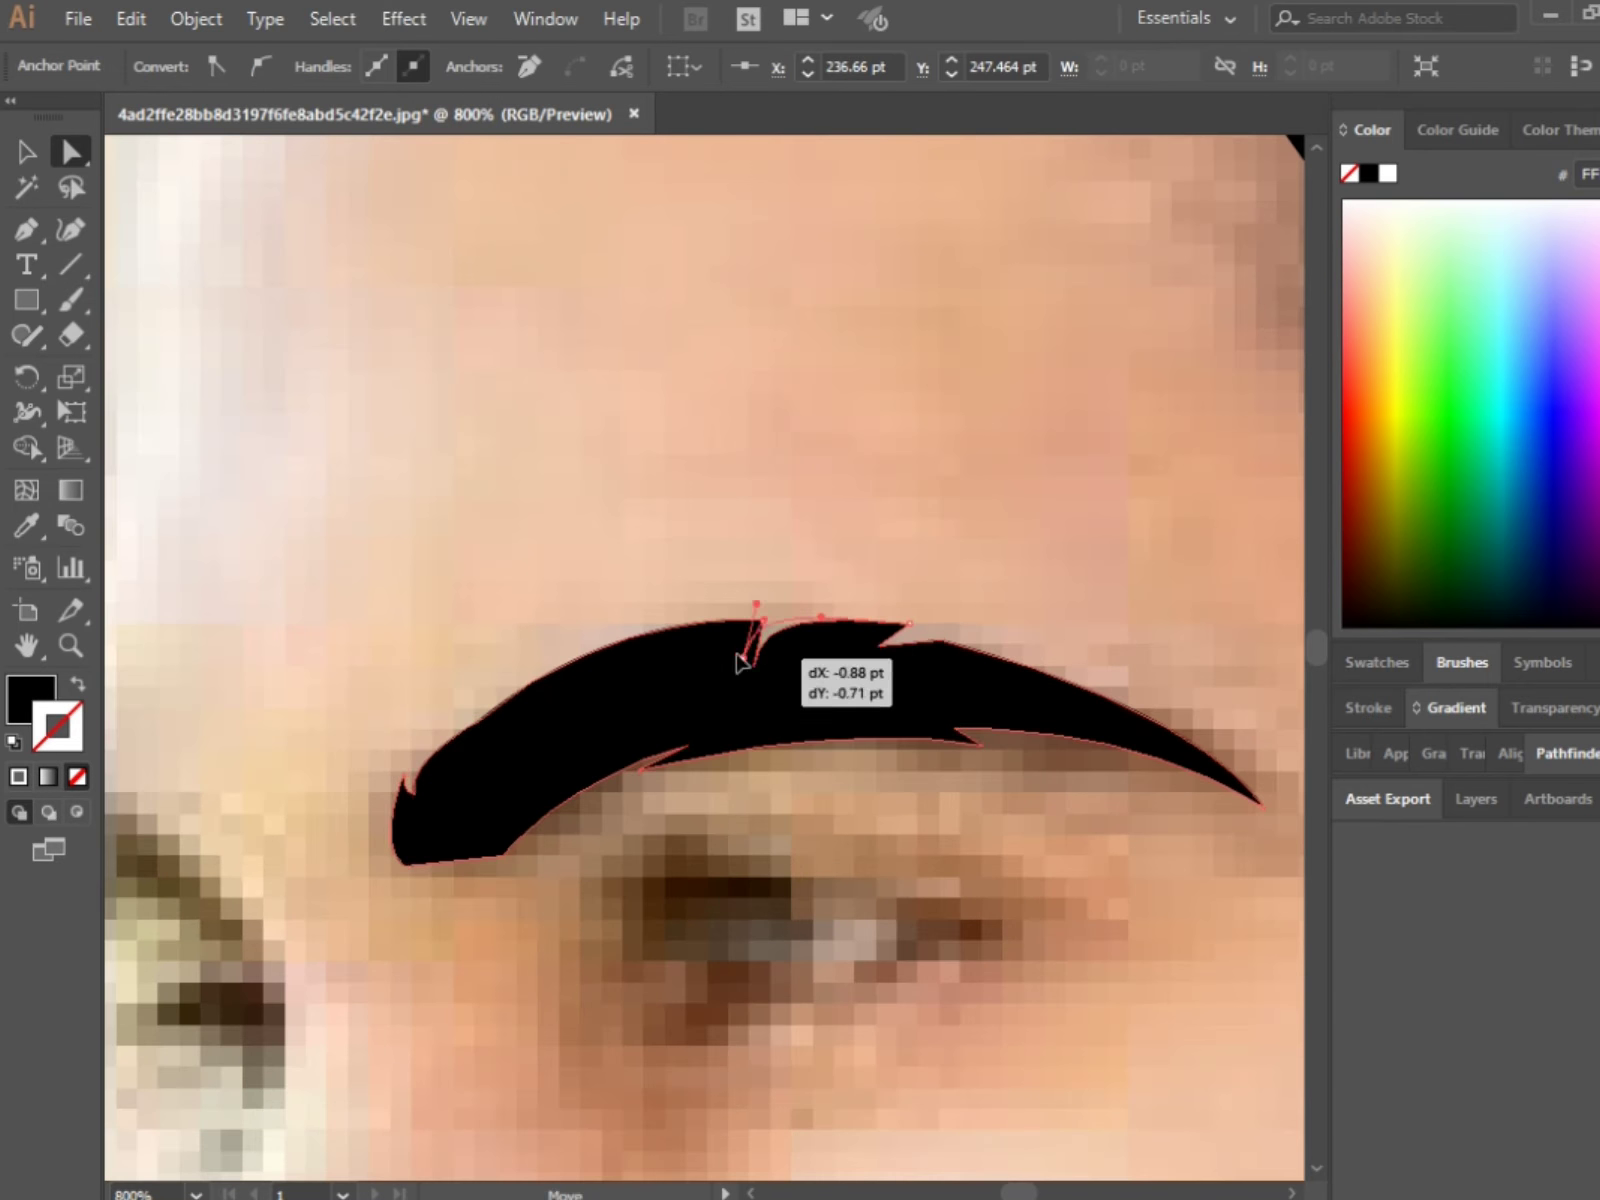
{"action": "key", "text": "ctrl+equal"}
{"action": "key", "text": "ctrl+shift+a"}
{"action": "key", "text": "ctrl+minus"}
{"action": "key", "text": "ctrl+minus"}
{"action": "key", "text": "ctrl+minus"}
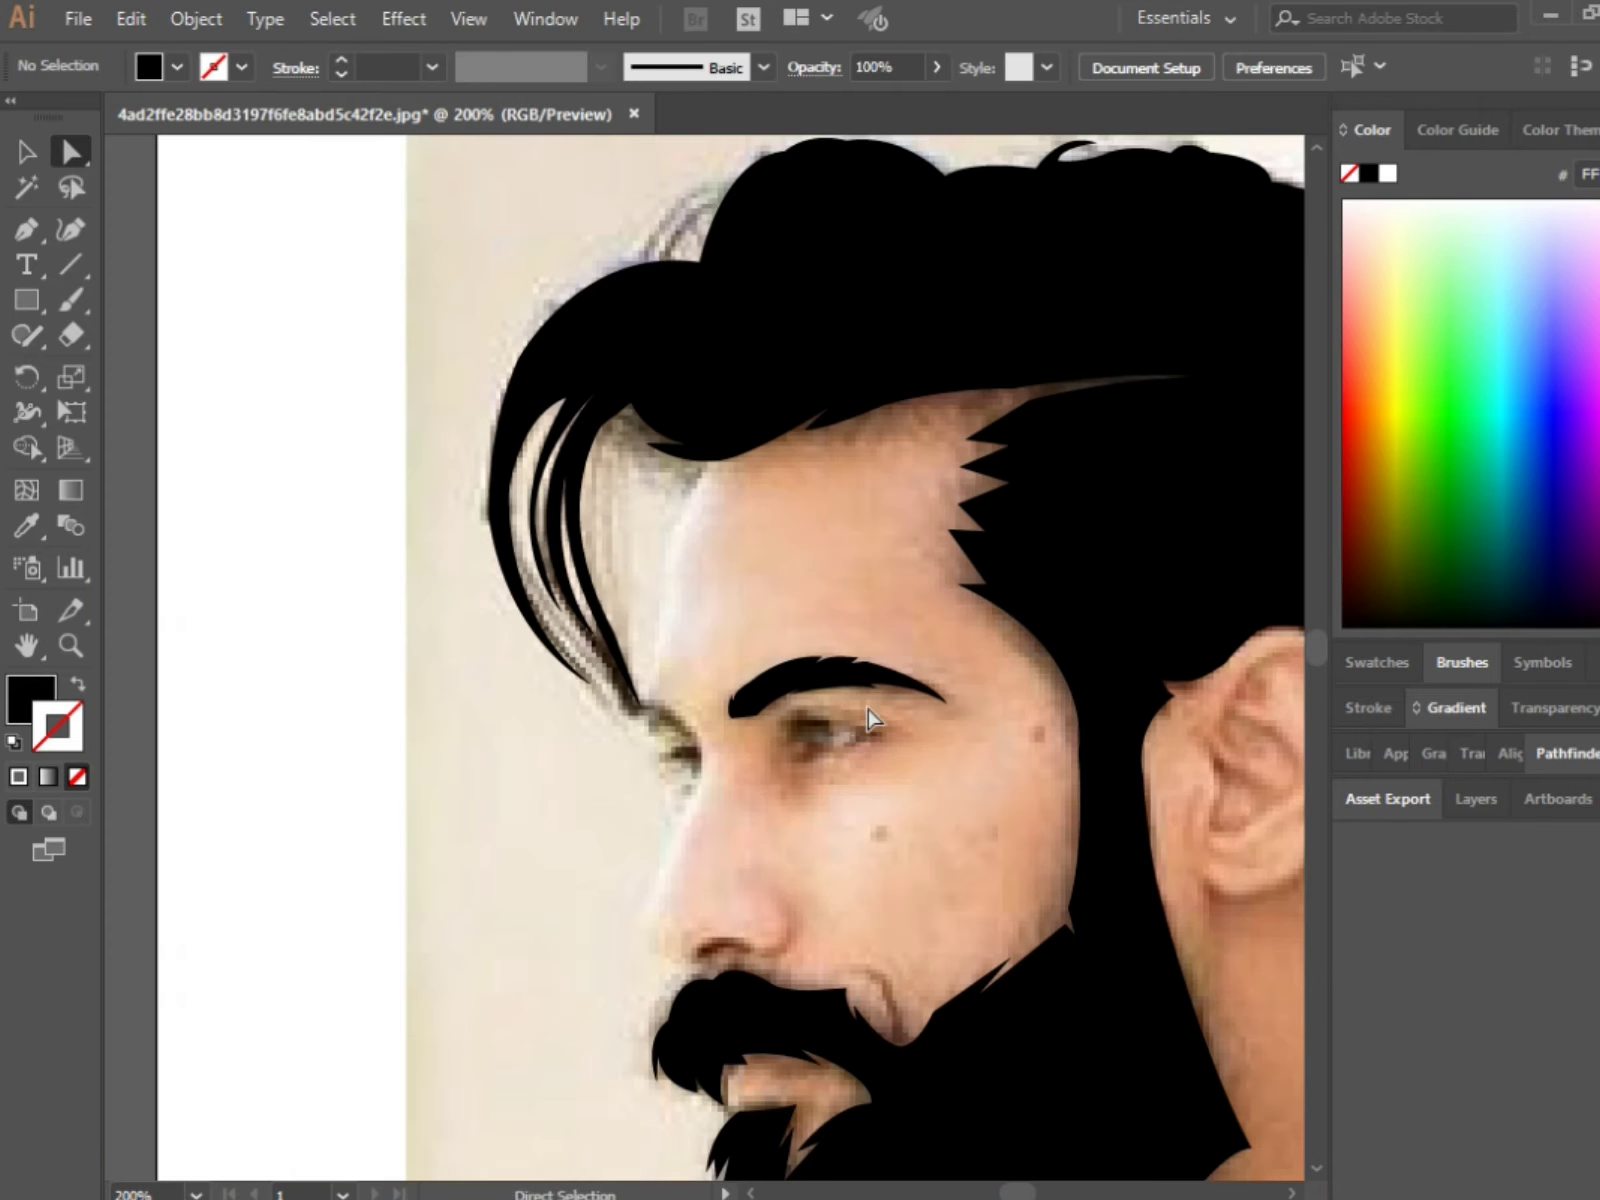
{"action": "key", "text": "ctrl+equal"}
{"action": "key", "text": "ctrl+equal"}
{"action": "key", "text": "ctrl+equal"}
{"action": "key", "text": "p"}
{"action": "key", "text": "ctrl+minus"}
{"action": "key", "text": "ctrl+minus"}
{"action": "key", "text": "ctrl+minus"}
Step: Pen-draw a closed almond-shaped eyelid outline from the inner to the outer eye corner
{"action": "key", "text": "ctrl+equal"}
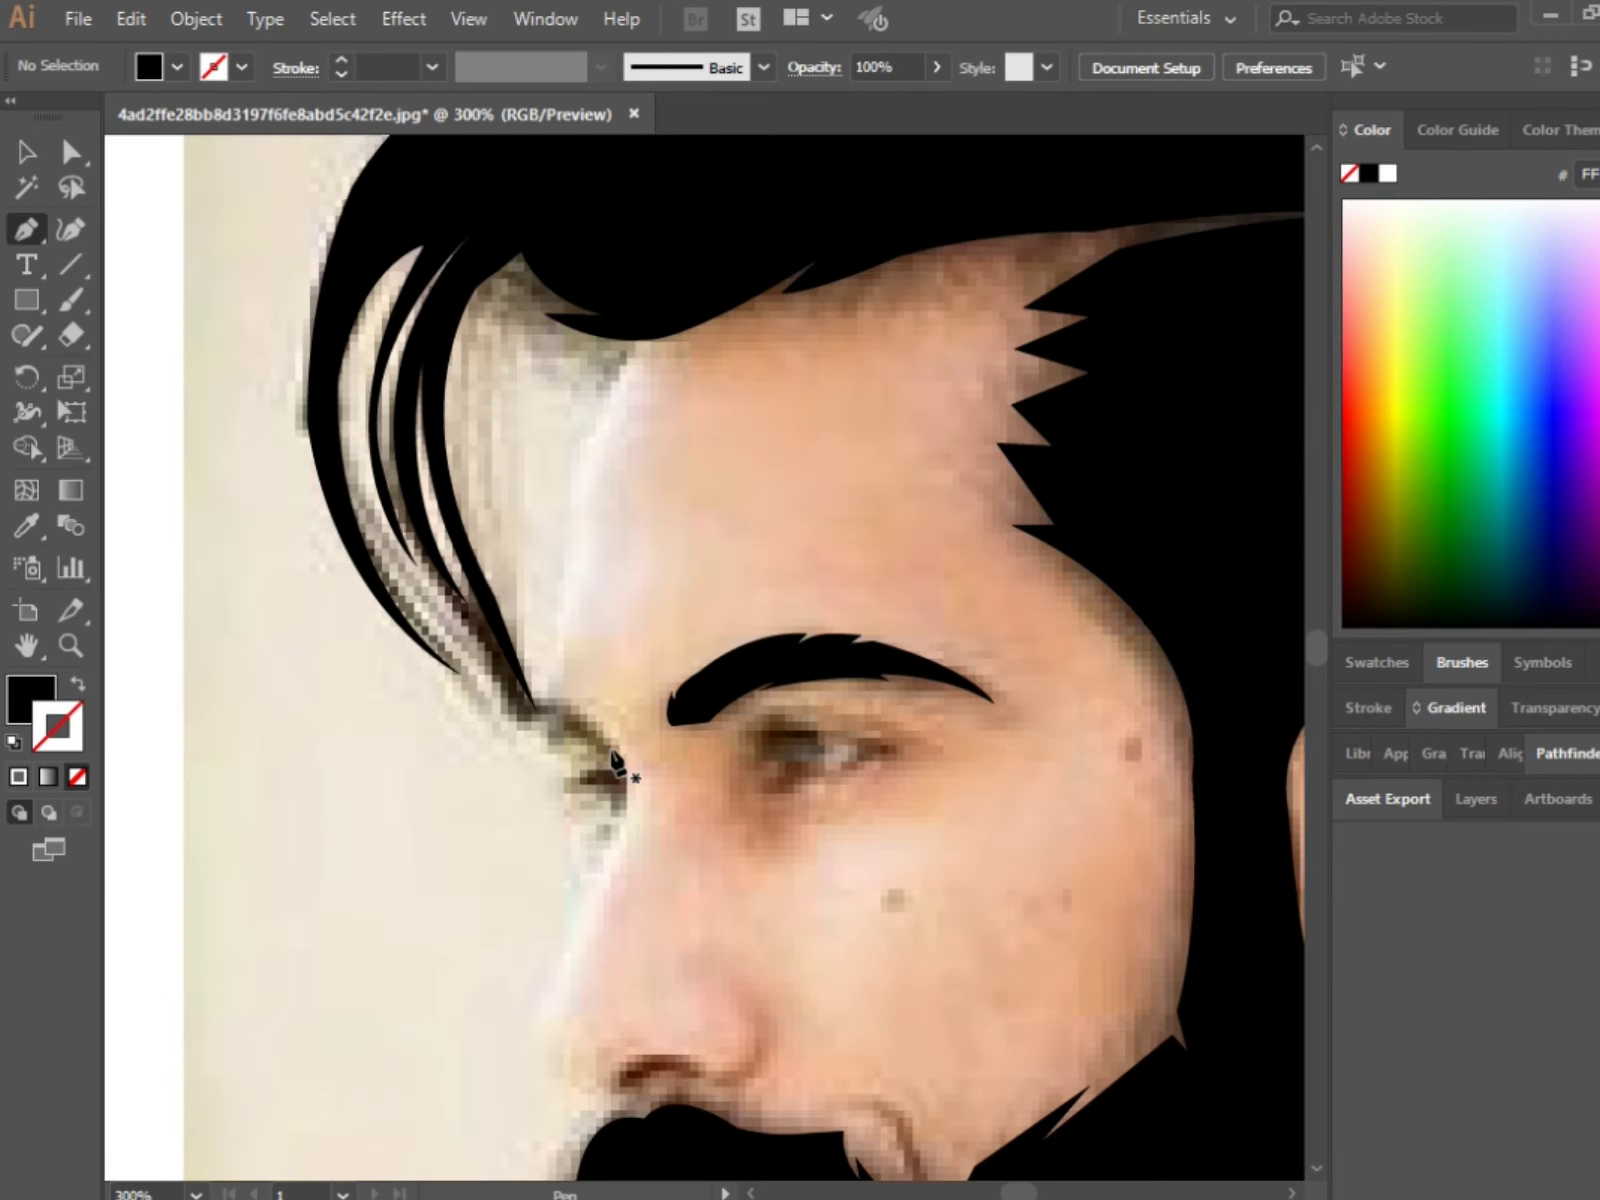
{"action": "left_click", "coordinate": [626, 760]}
{"action": "key", "text": "ctrl+equal"}
{"action": "left_click", "coordinate": [538, 700]}
{"action": "left_click", "coordinate": [521, 841]}
{"action": "left_click_drag", "start_coordinate": [778, 891], "coordinate": [824, 923]}
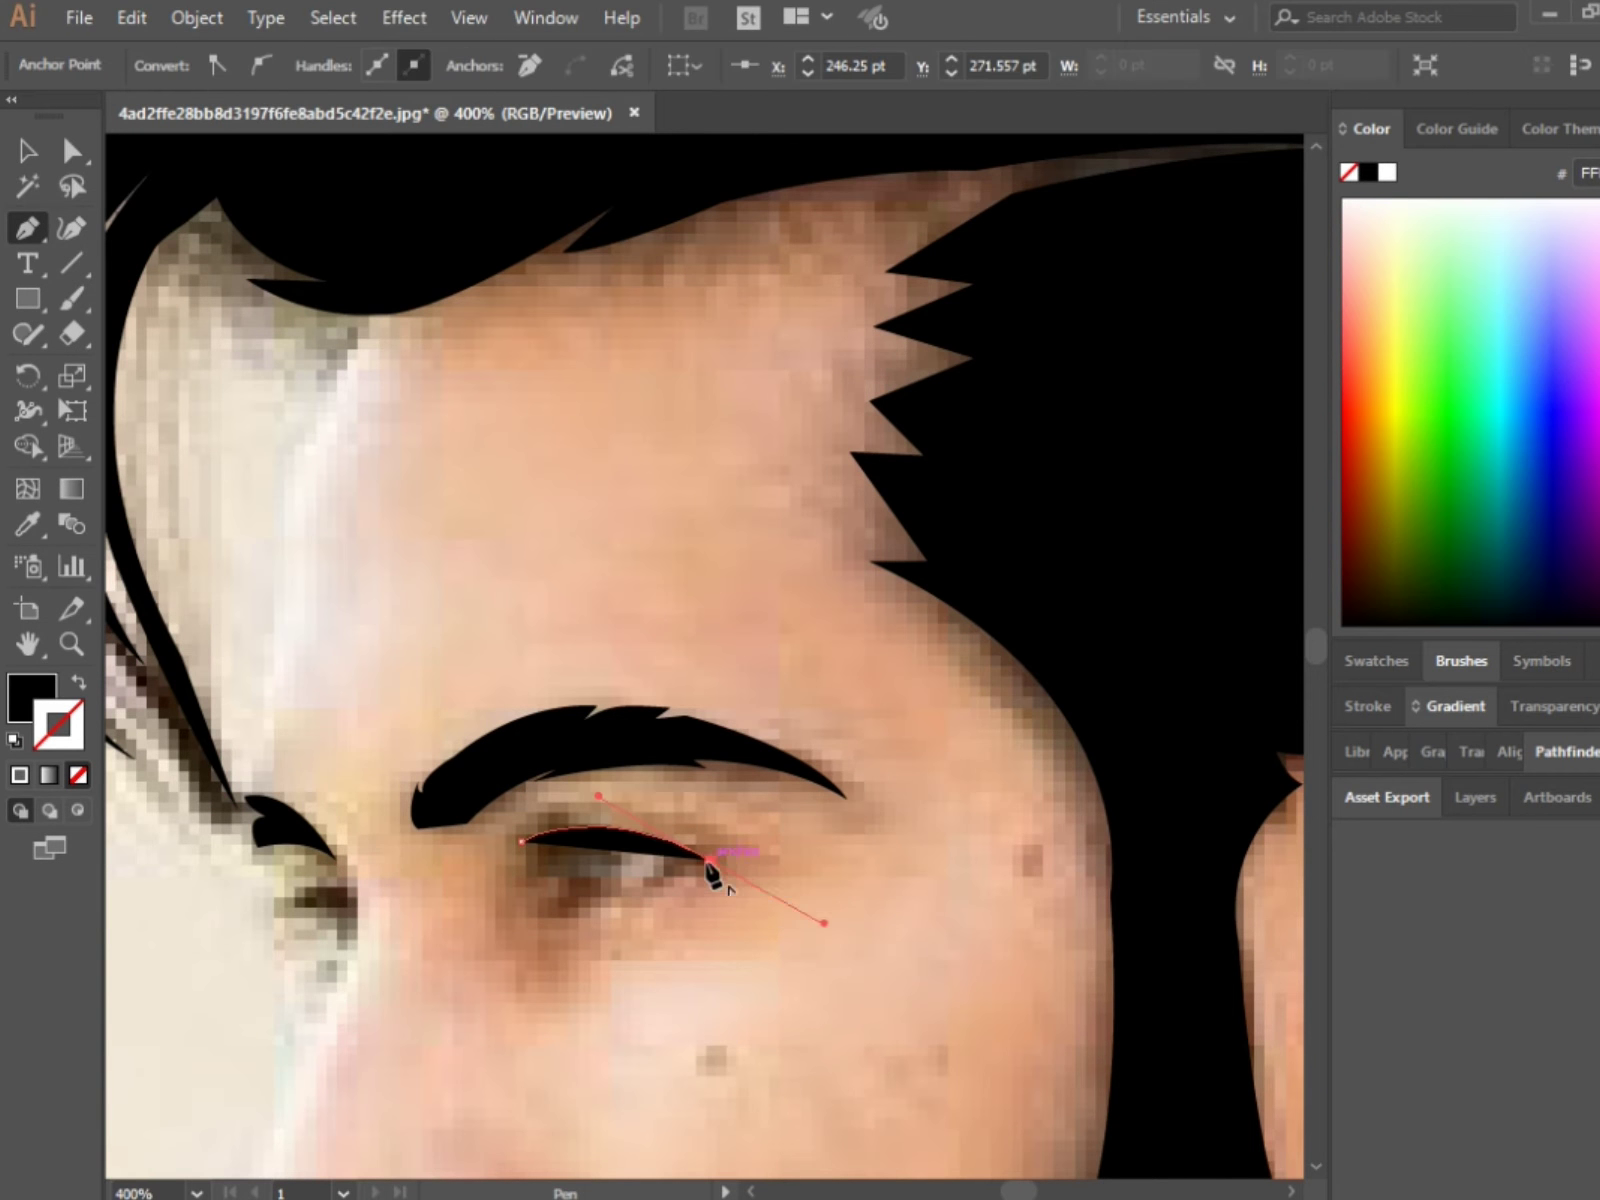
{"action": "left_click_drag", "start_coordinate": [478, 893], "coordinate": [468, 886]}
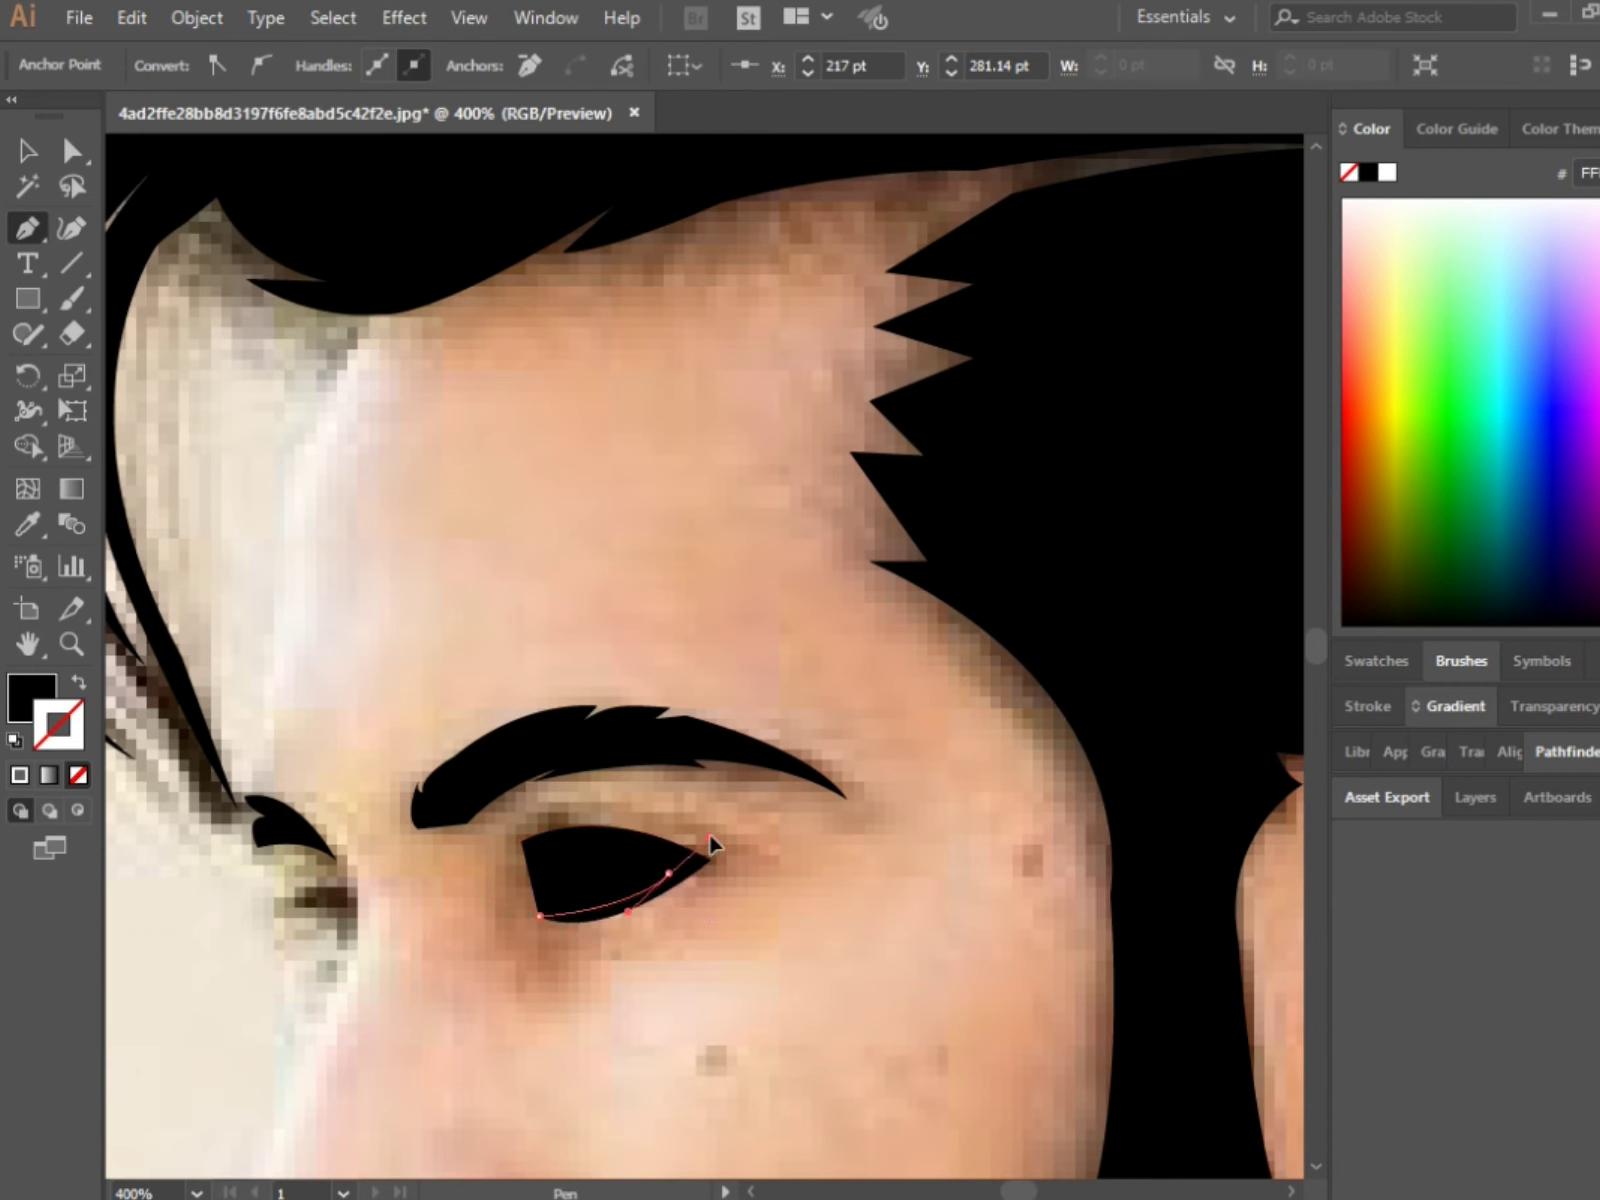
{"action": "left_click_drag", "start_coordinate": [708, 840], "coordinate": [683, 877]}
{"action": "left_click", "coordinate": [688, 860]}
{"action": "left_click_drag", "start_coordinate": [522, 842], "coordinate": [526, 848]}
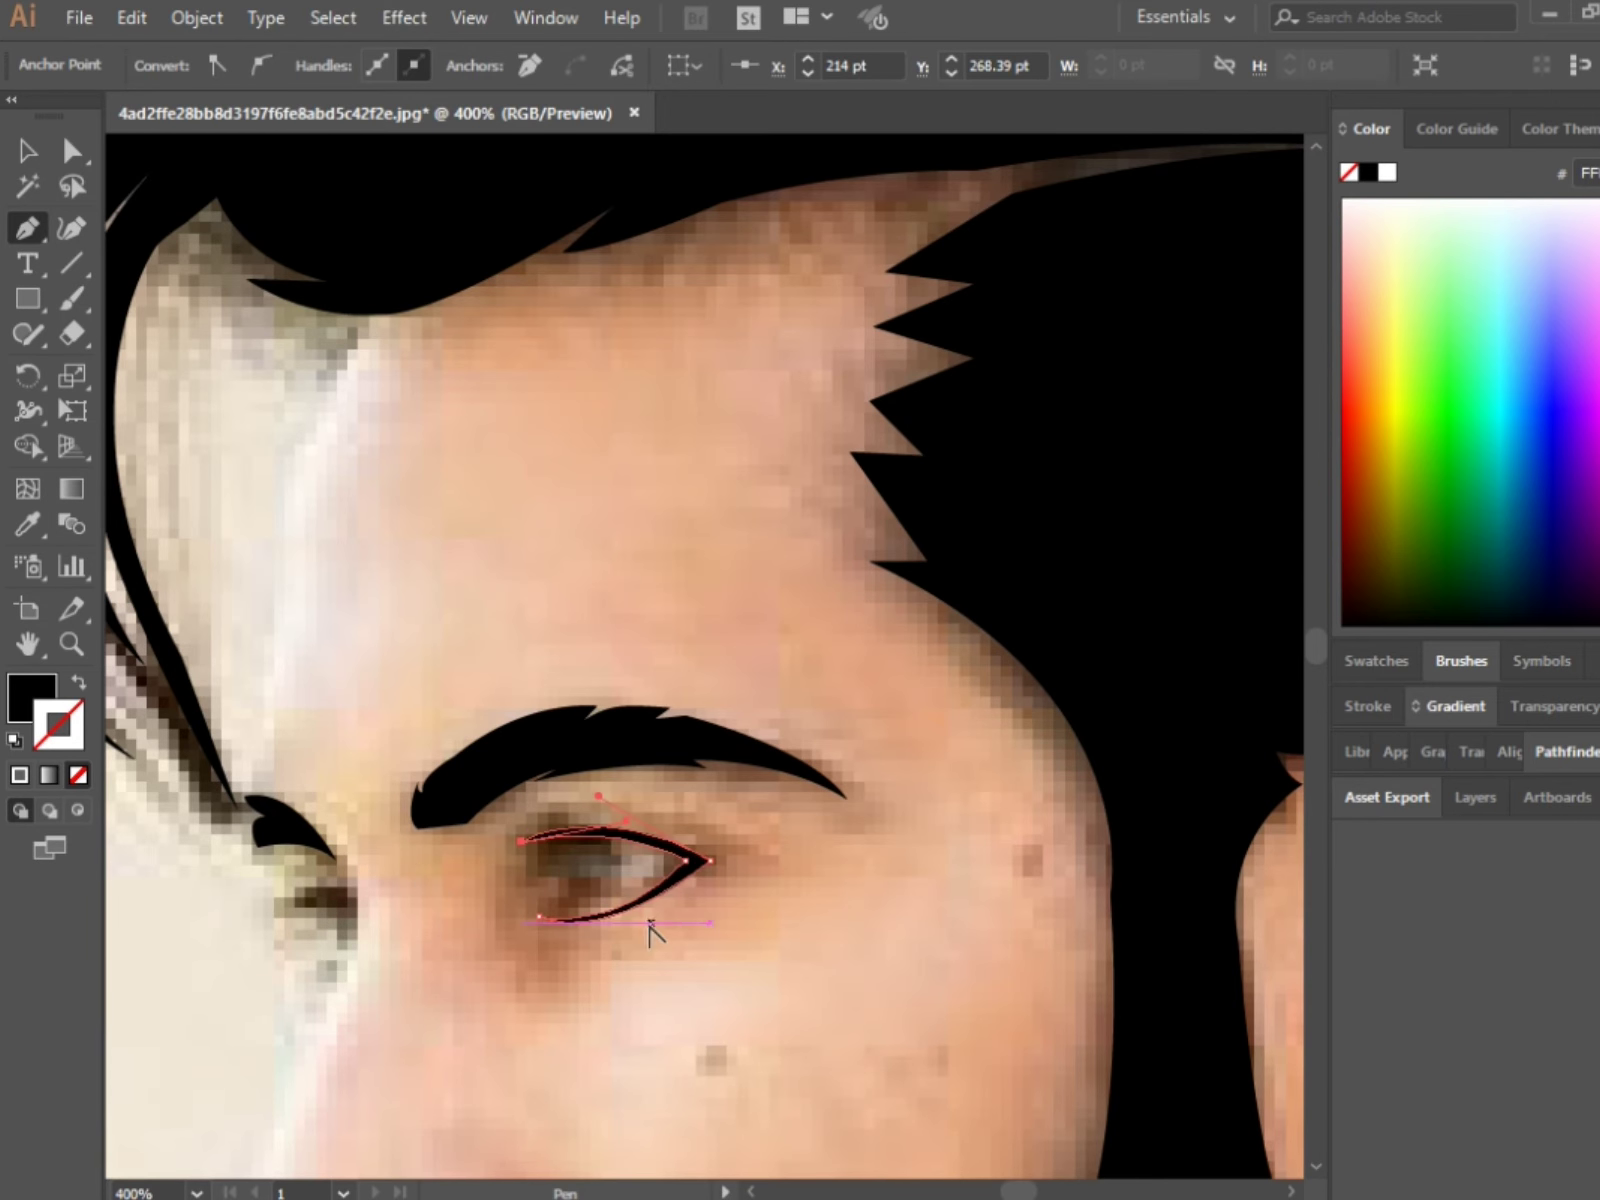
{"action": "scroll", "coordinate": [650, 930], "scroll_direction": "down", "scroll_amount": 1}
{"action": "scroll", "coordinate": [556, 874], "scroll_direction": "up", "scroll_amount": 2}
Step: Refine the eye outline's lower-left anchor and lower curve with Direct Selection
{"action": "key", "text": "a"}
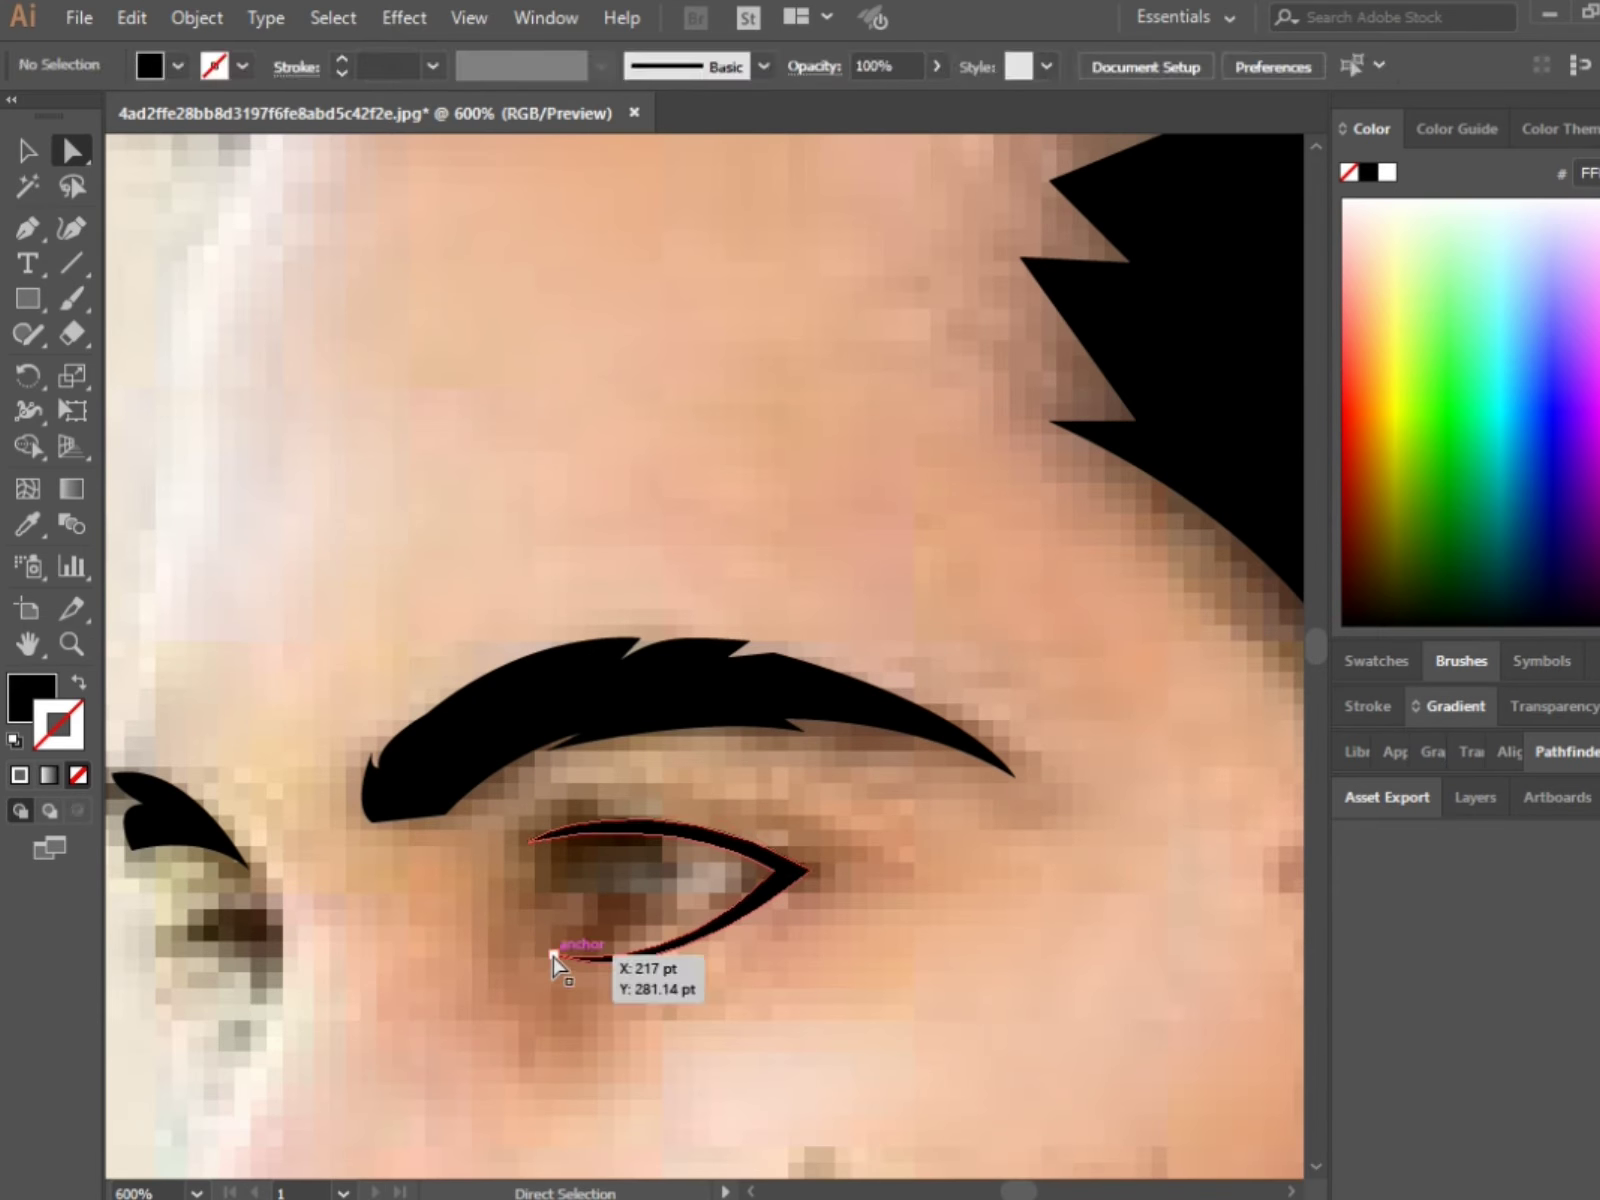
{"action": "left_click_drag", "start_coordinate": [556, 960], "coordinate": [562, 932]}
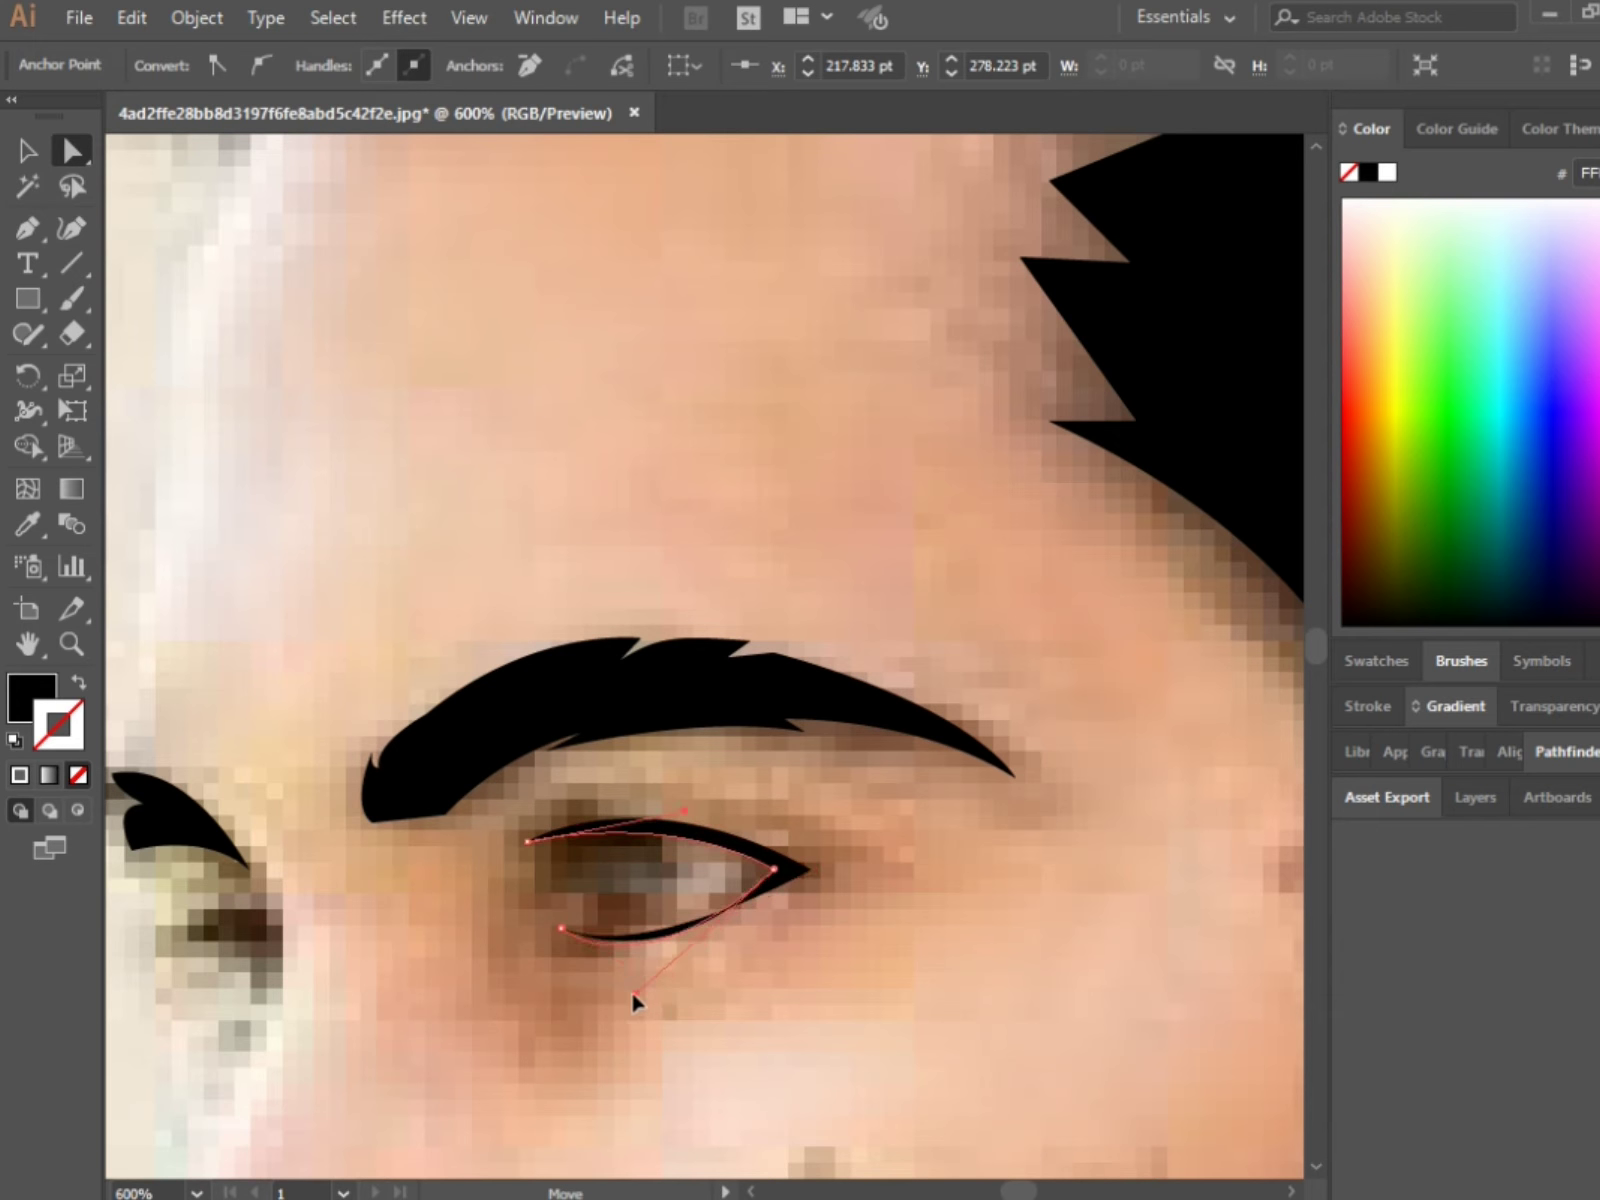
{"action": "scroll", "coordinate": [780, 920], "scroll_direction": "down", "scroll_amount": 1}
{"action": "scroll", "coordinate": [661, 971], "scroll_direction": "up", "scroll_amount": 2}
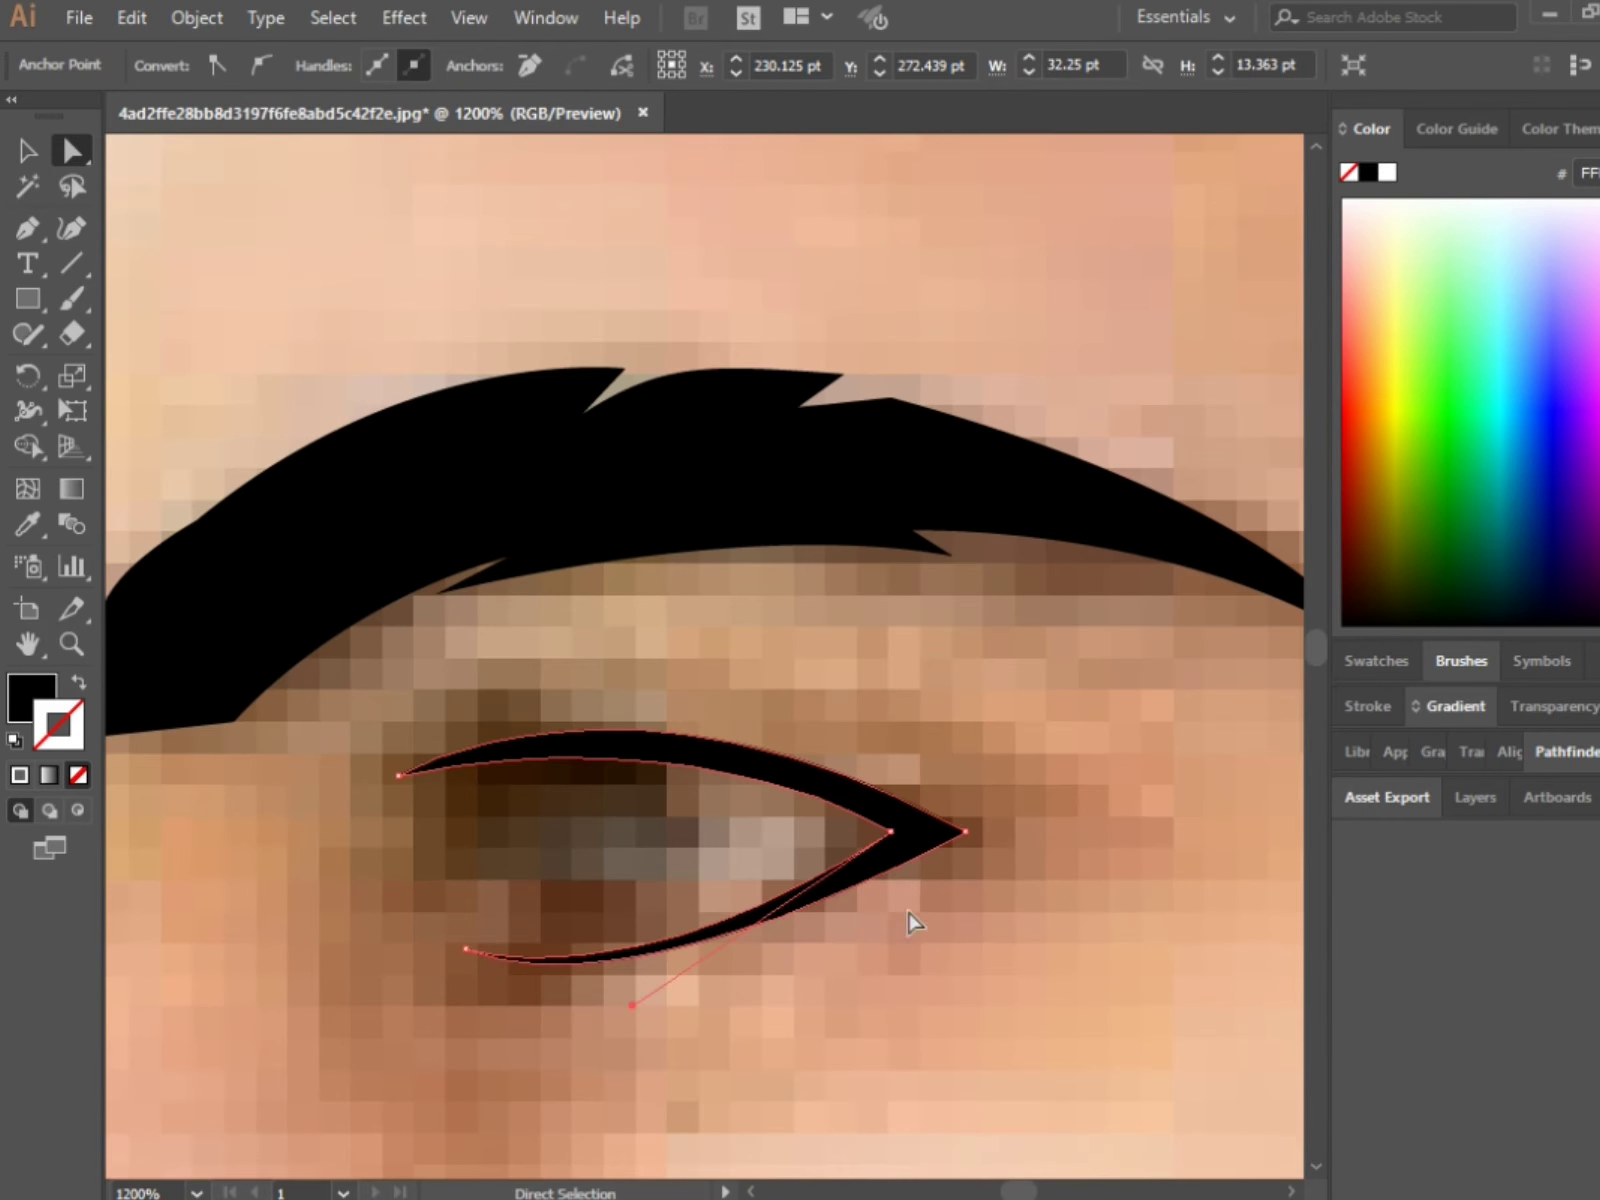
{"action": "left_click_drag", "start_coordinate": [632, 1005], "coordinate": [561, 1061]}
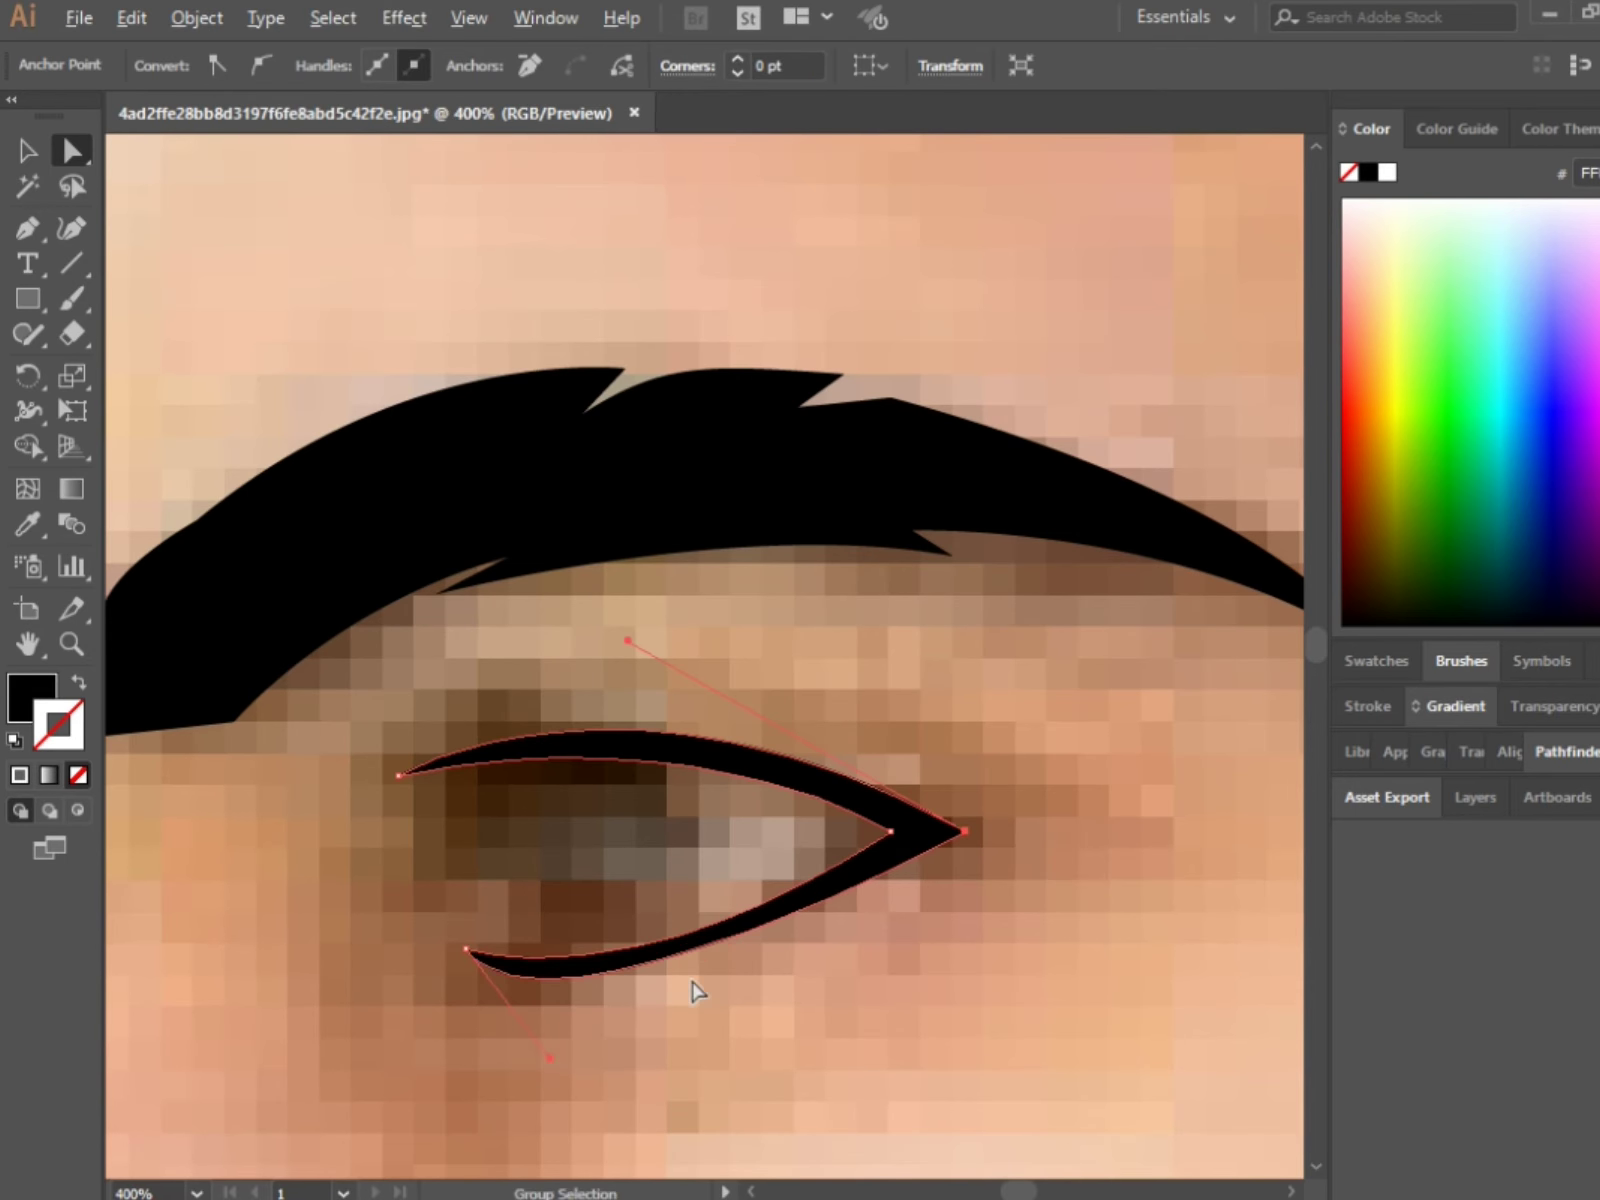
{"action": "scroll", "coordinate": [689, 989], "scroll_direction": "down", "scroll_amount": 2}
{"action": "scroll", "coordinate": [697, 965], "scroll_direction": "up", "scroll_amount": 1}
{"action": "scroll", "coordinate": [697, 965], "scroll_direction": "up", "scroll_amount": 1}
Step: Pen-draw a black oval pupil inside the eye outline
{"action": "key", "text": "p"}
{"action": "left_click_drag", "start_coordinate": [533, 960], "coordinate": [533, 958]}
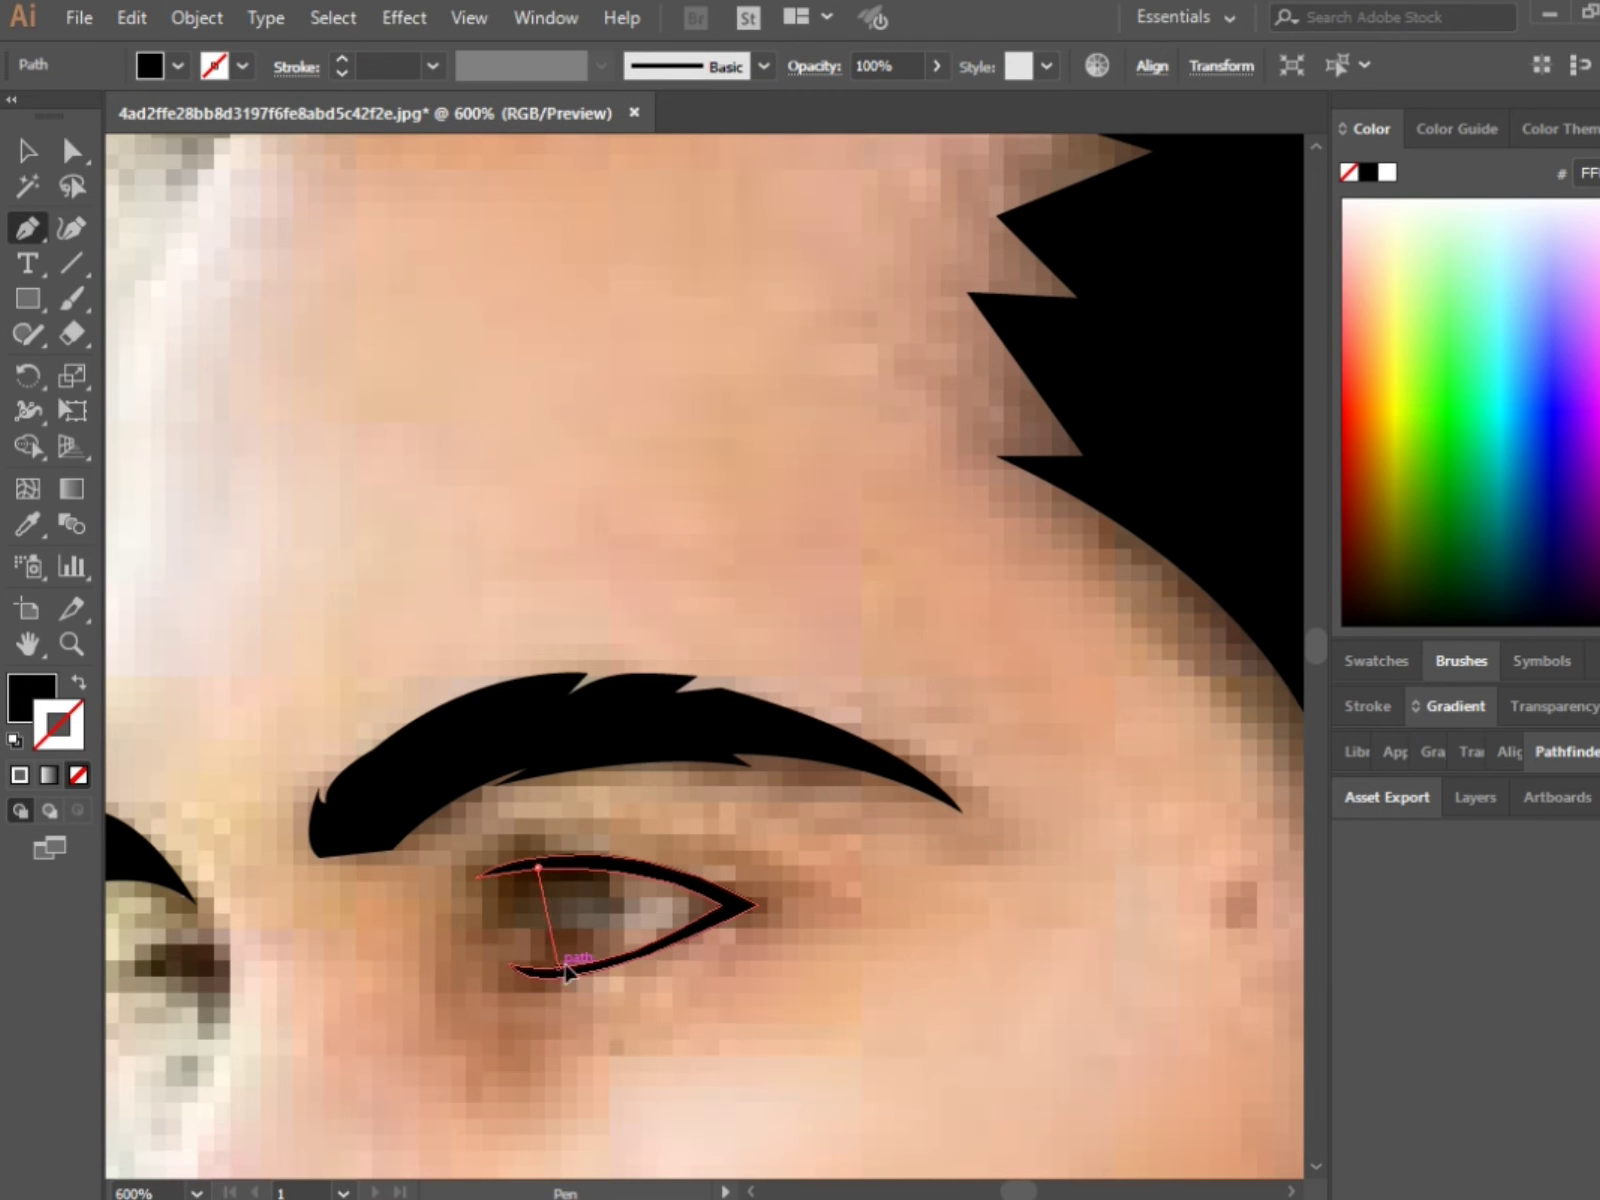
{"action": "left_click_drag", "start_coordinate": [553, 858], "coordinate": [524, 773]}
{"action": "left_click_drag", "start_coordinate": [580, 868], "coordinate": [536, 868]}
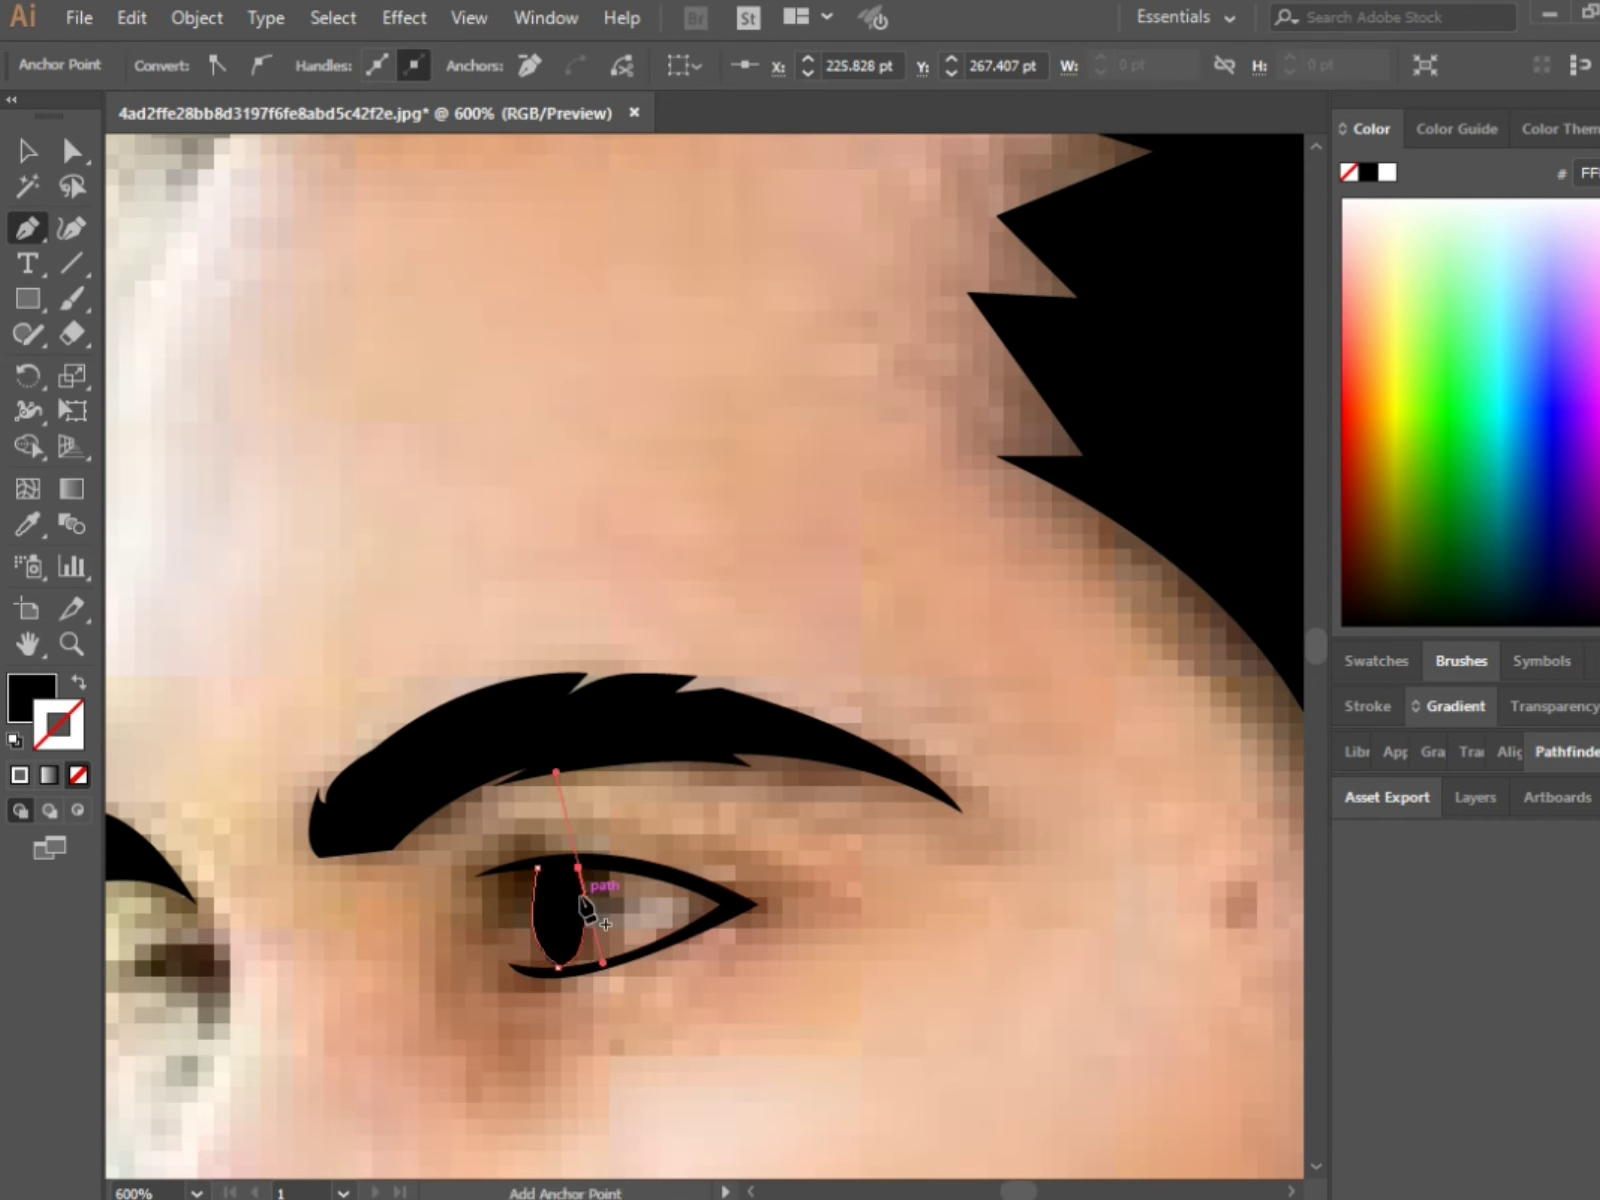
{"action": "scroll", "coordinate": [607, 964], "scroll_direction": "down", "scroll_amount": 2}
{"action": "scroll", "coordinate": [607, 964], "scroll_direction": "up", "scroll_amount": 3}
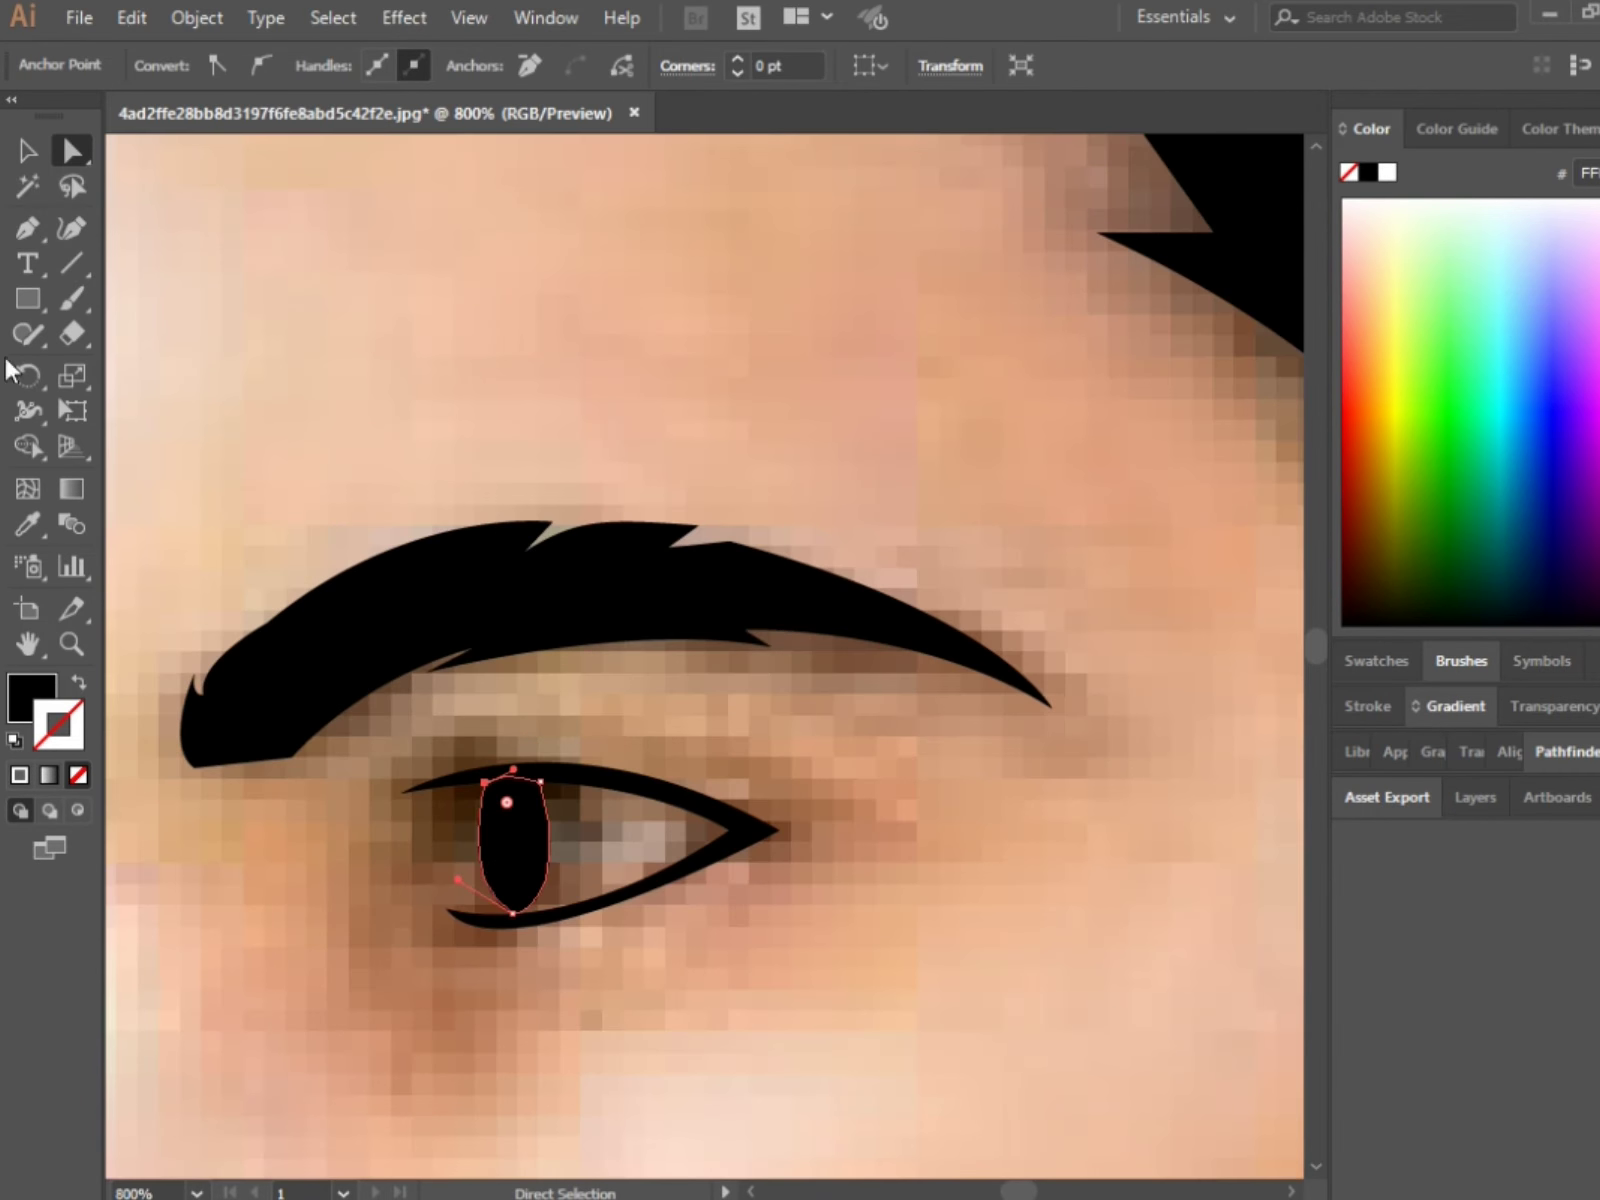
{"action": "scroll", "coordinate": [747, 872], "scroll_direction": "down", "scroll_amount": 4}
{"action": "scroll", "coordinate": [845, 910], "scroll_direction": "down", "scroll_amount": 1}
{"action": "scroll", "coordinate": [695, 935], "scroll_direction": "up", "scroll_amount": 5}
Step: Extend the pupil down to the lower lid and deselect it
{"action": "left_click", "coordinate": [693, 928]}
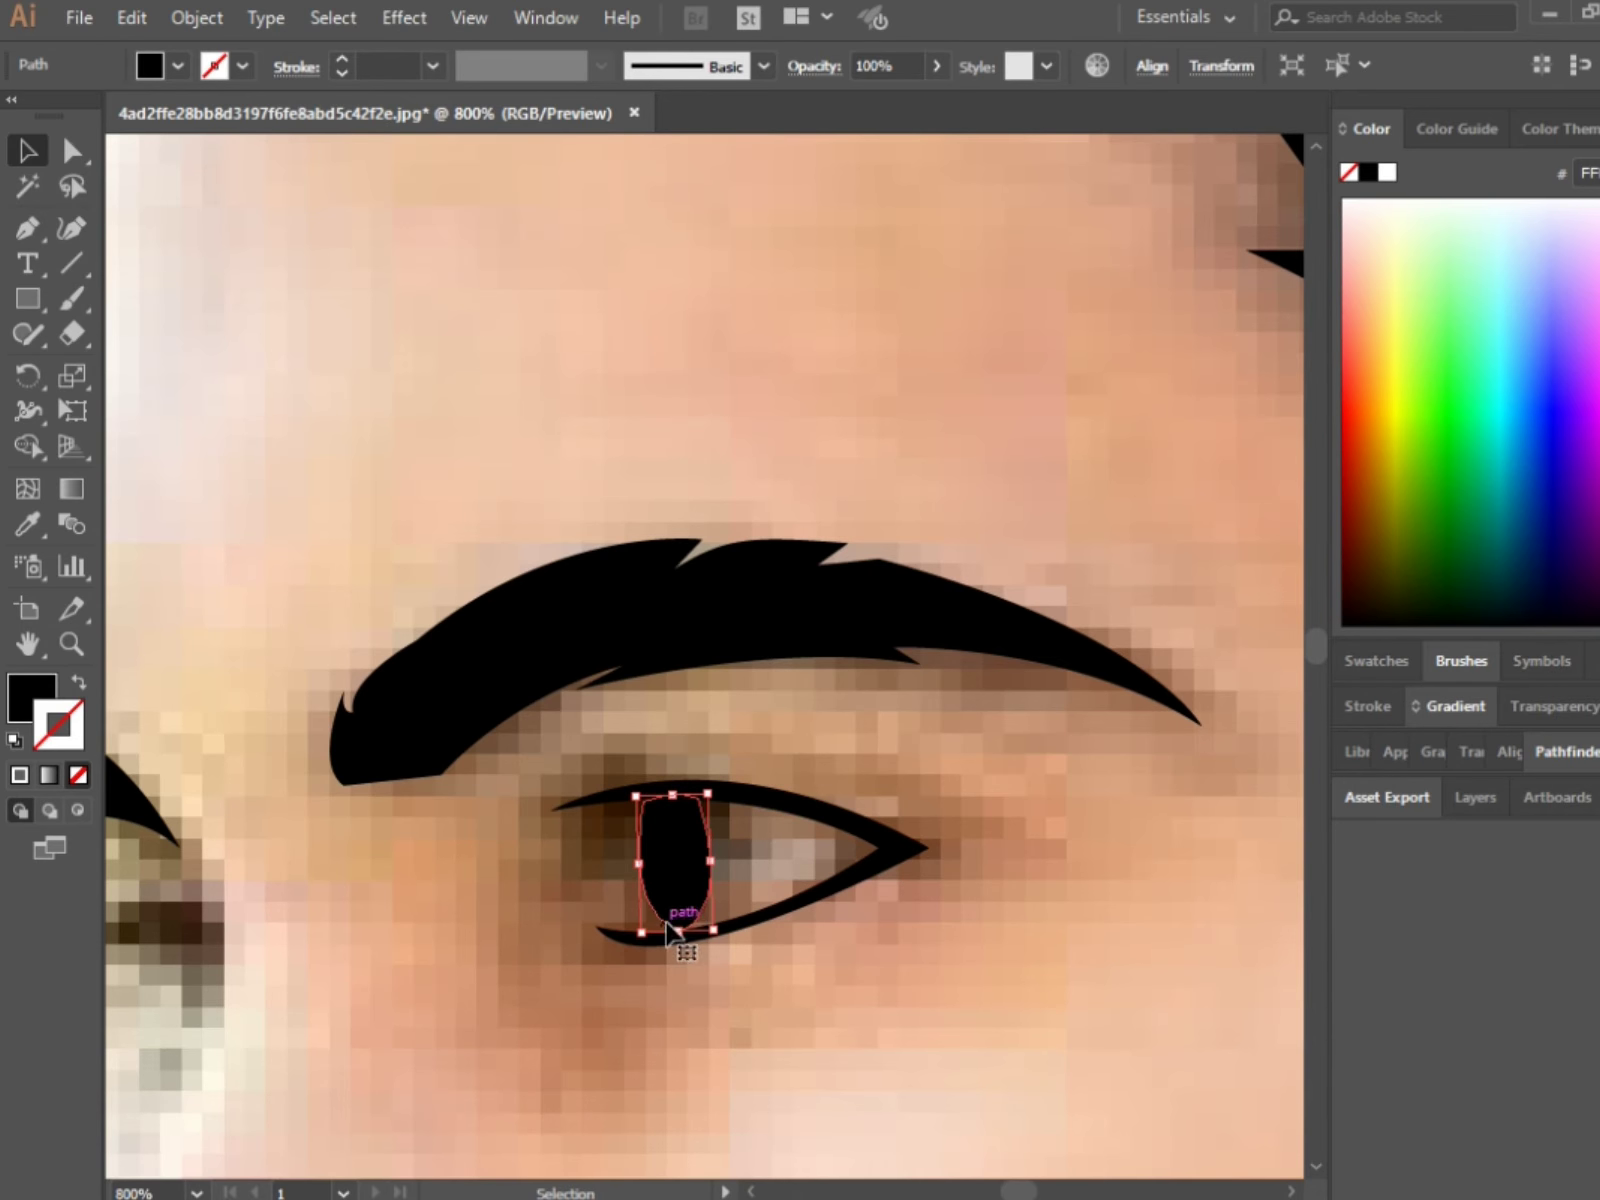
{"action": "scroll", "coordinate": [668, 935], "scroll_direction": "up", "scroll_amount": 2}
{"action": "left_click_drag", "start_coordinate": [686, 928], "coordinate": [687, 928]}
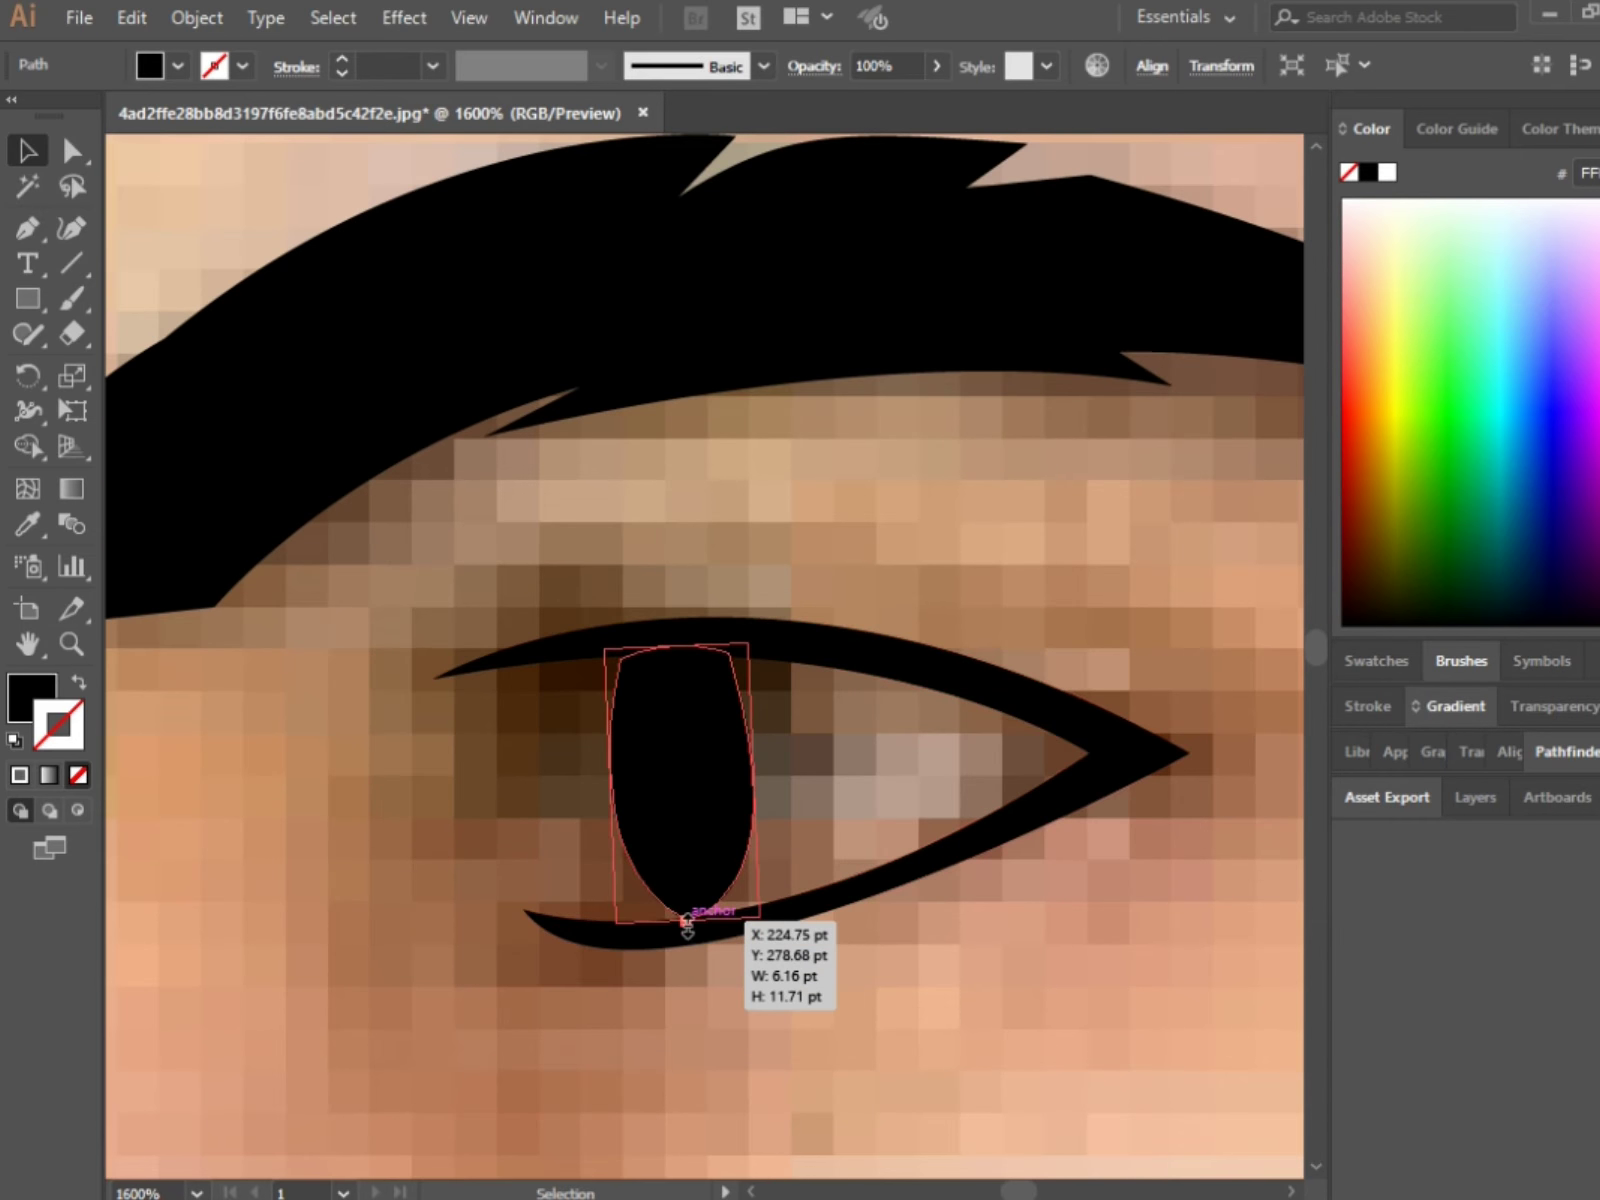
{"action": "left_click", "coordinate": [752, 1010]}
{"action": "scroll", "coordinate": [790, 900], "scroll_direction": "down", "scroll_amount": 5}
{"action": "scroll", "coordinate": [525, 346], "scroll_direction": "up", "scroll_amount": 2}
Step: Pen-draw a thin black sliver along the forehead edge down toward the eye
{"action": "key", "text": "p"}
{"action": "left_click", "coordinate": [525, 346]}
{"action": "scroll", "coordinate": [480, 530], "scroll_direction": "down", "scroll_amount": 1}
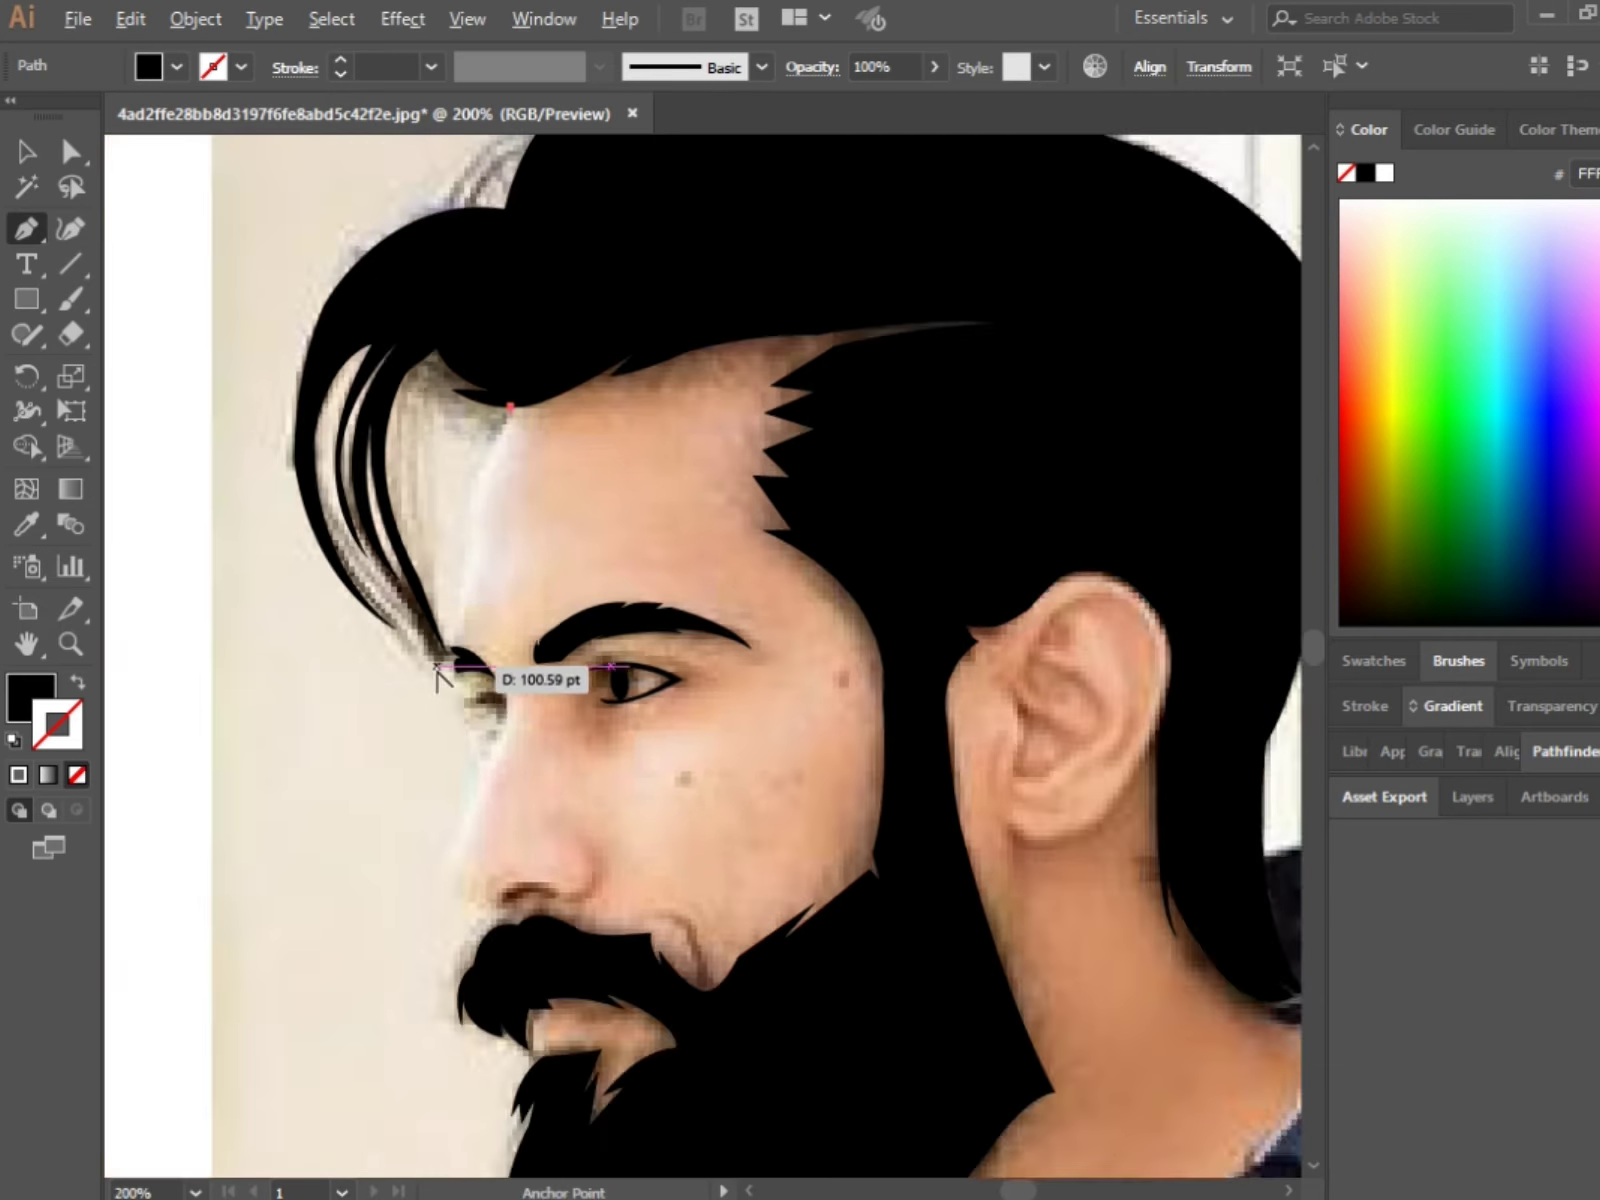
{"action": "scroll", "coordinate": [437, 676], "scroll_direction": "up", "scroll_amount": 1}
{"action": "left_click_drag", "start_coordinate": [490, 590], "coordinate": [487, 546]}
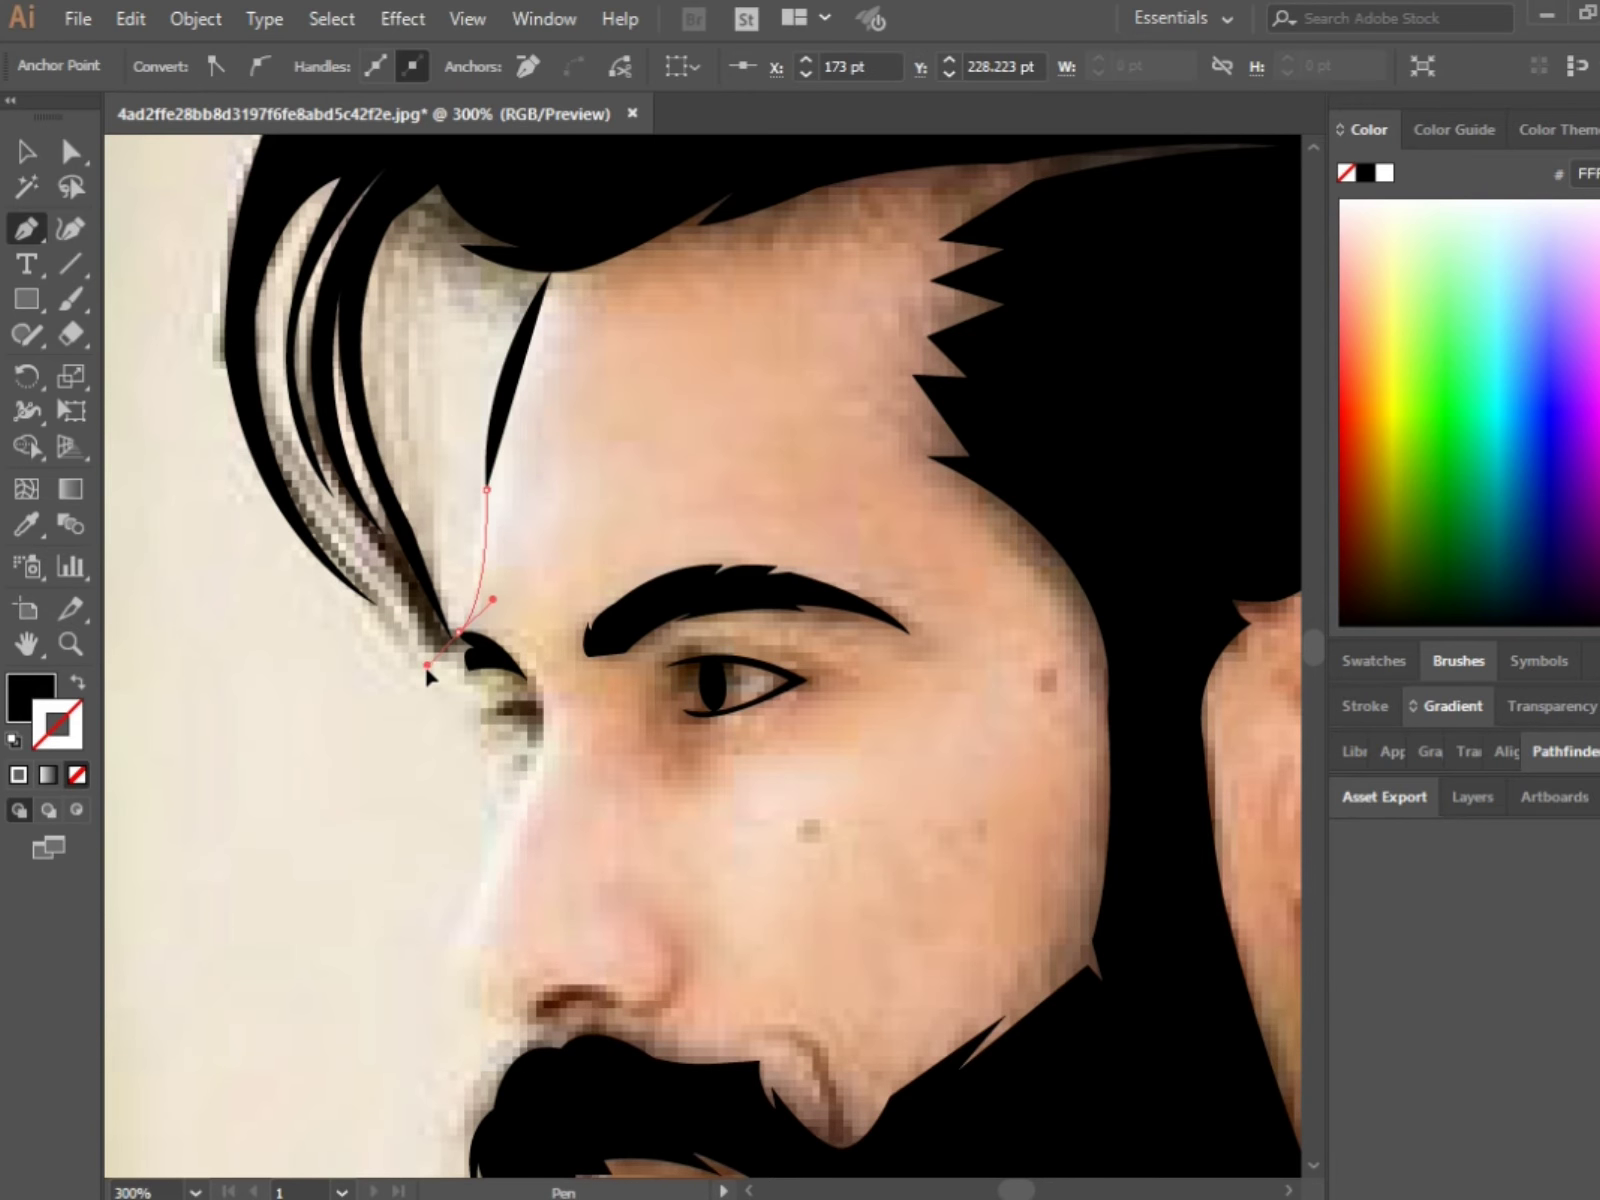
{"action": "left_click_drag", "start_coordinate": [427, 666], "coordinate": [438, 688]}
{"action": "key", "text": "ctrl+shift+a"}
Step: Draw the nose profile from eye corner to above the moustache as a black stroke
{"action": "key", "text": "ctrl+minus"}
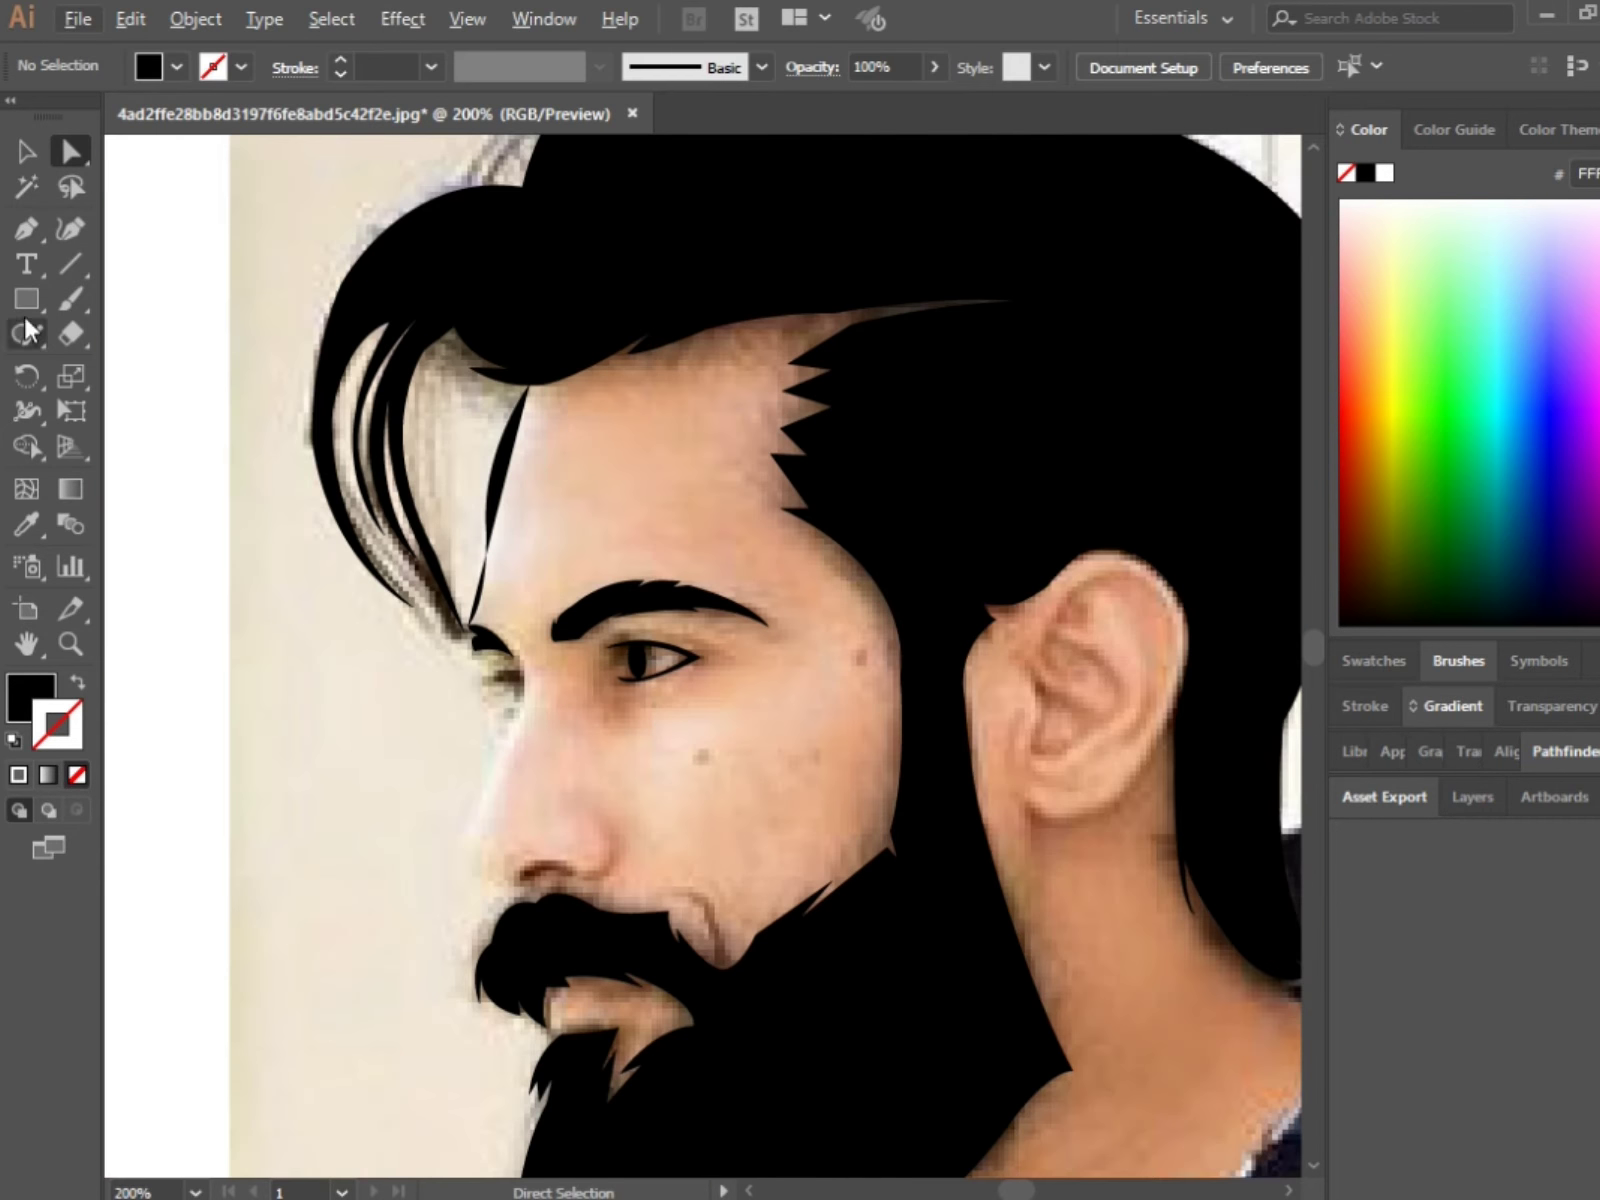
{"action": "key", "text": "p"}
{"action": "left_click_drag", "start_coordinate": [522, 560], "coordinate": [515, 648]}
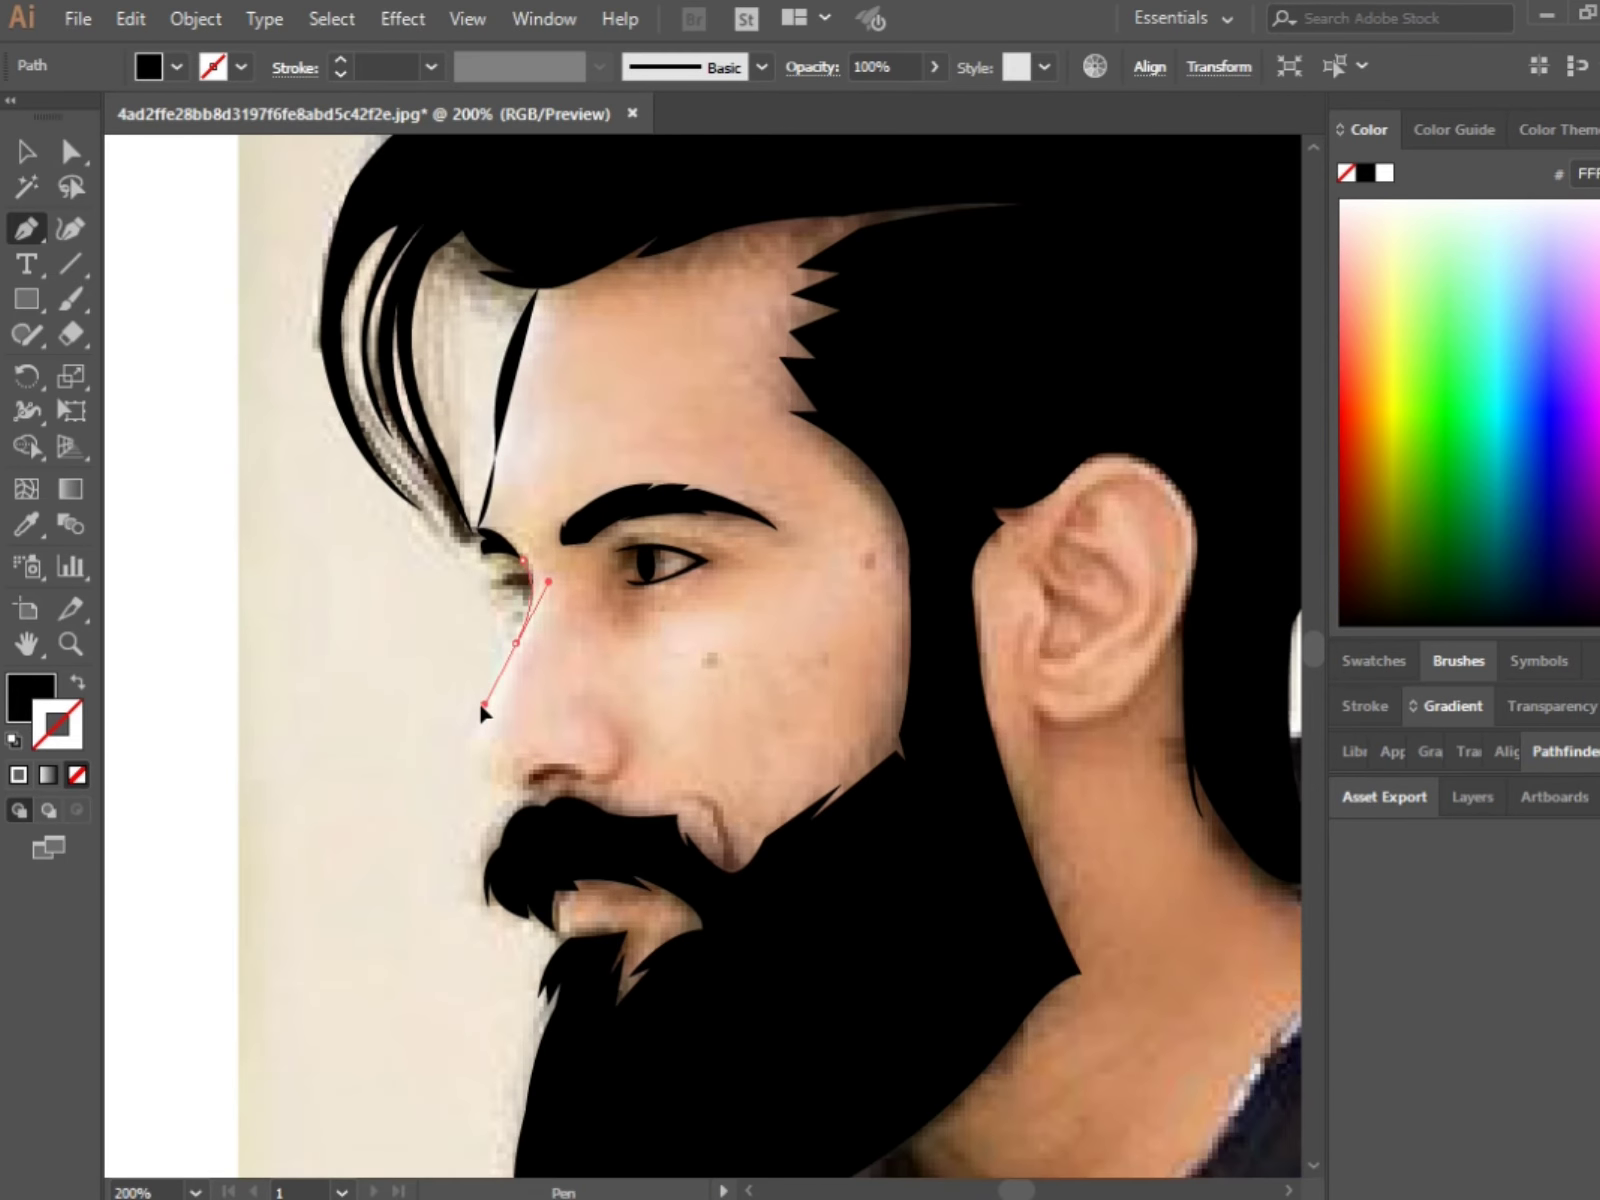
{"action": "left_click_drag", "start_coordinate": [487, 768], "coordinate": [521, 788]}
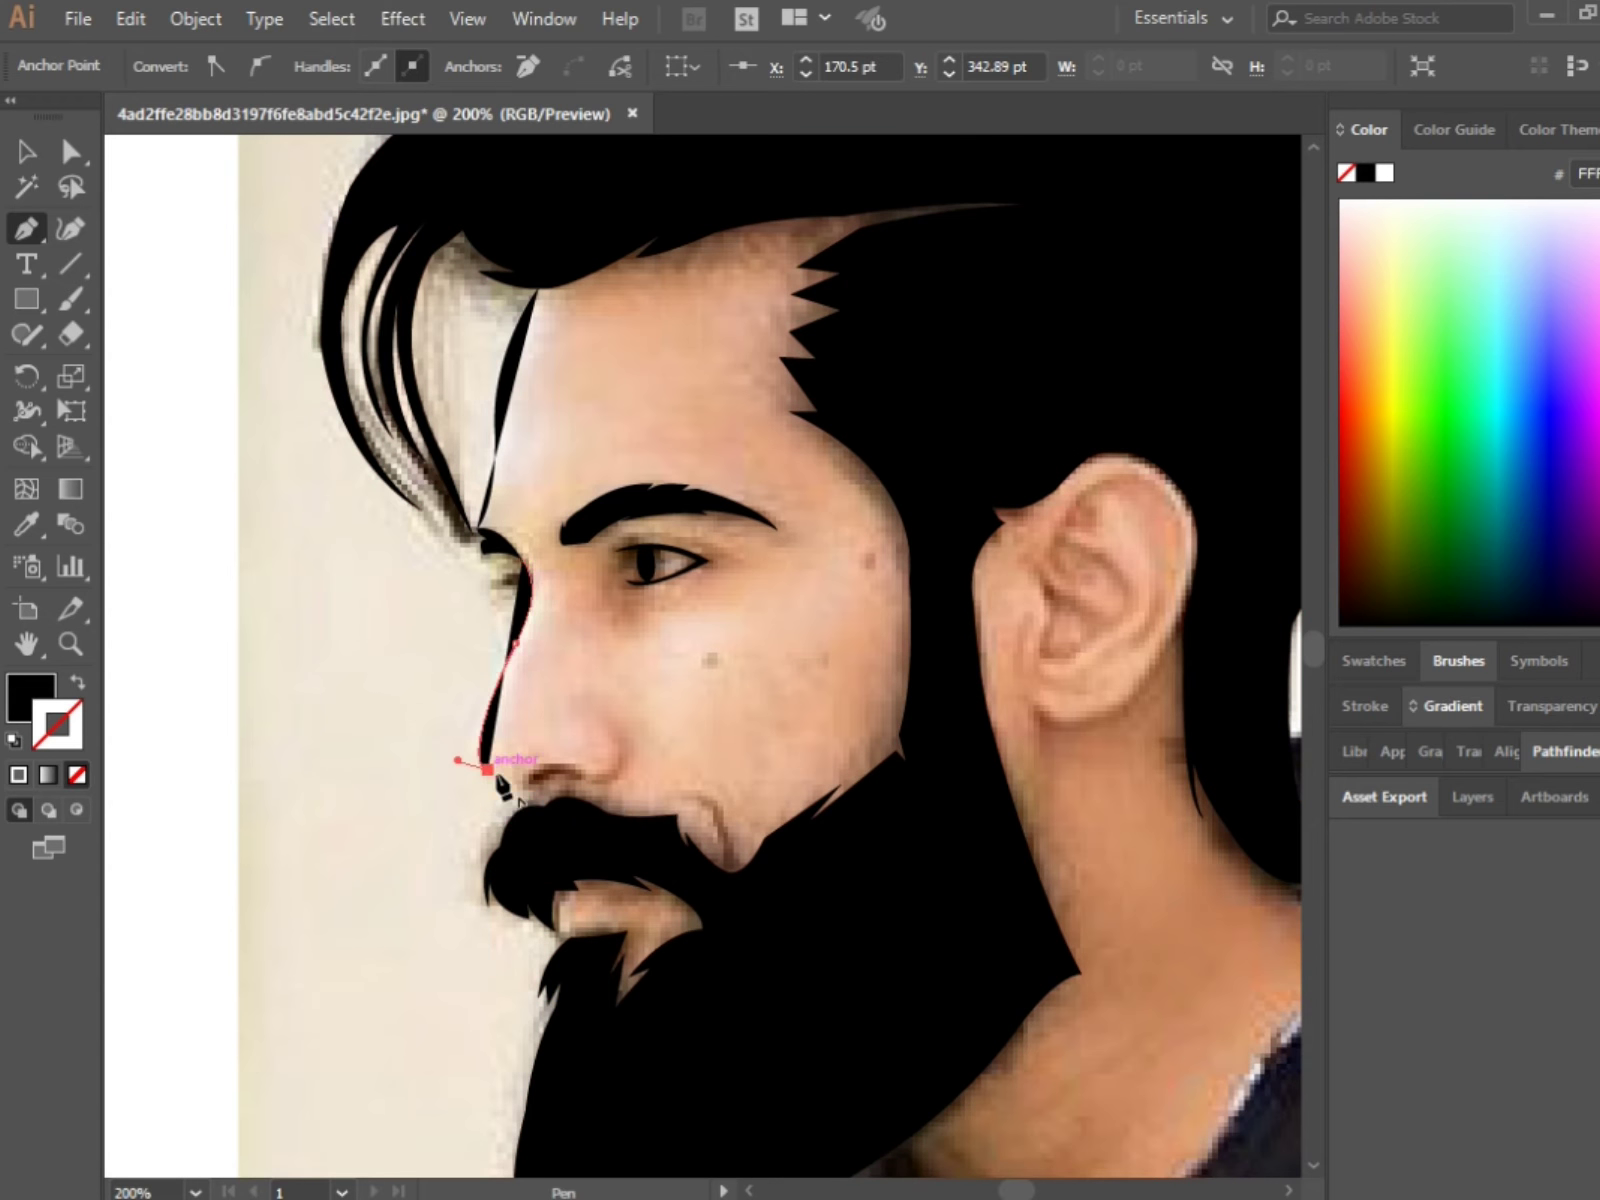
{"action": "scroll", "coordinate": [500, 785], "scroll_direction": "up", "scroll_amount": 1}
{"action": "left_click_drag", "start_coordinate": [540, 790], "coordinate": [555, 830]}
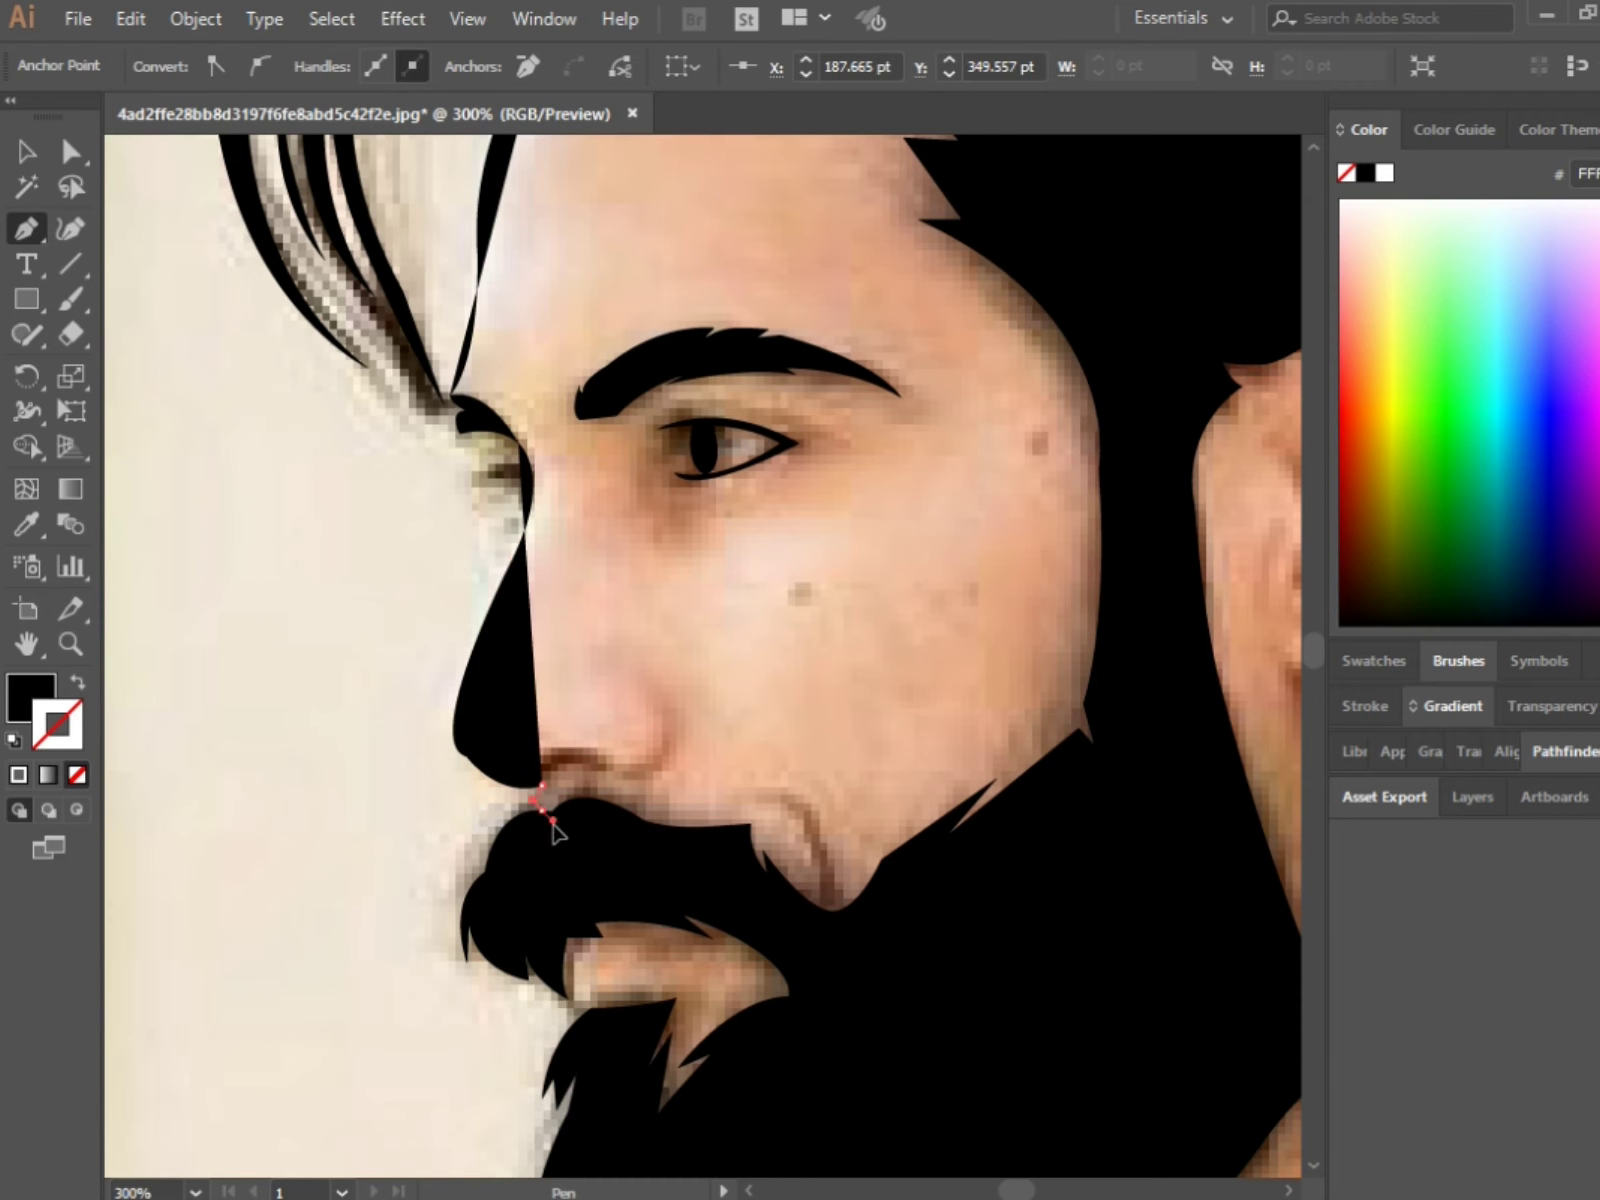
{"action": "key", "text": "a"}
{"action": "key", "text": "shift+x"}
{"action": "key", "text": "ctrl+shift+a"}
Step: Adjust the nose outline's curve near the tip with Direct Selection
{"action": "scroll", "coordinate": [350, 870], "scroll_direction": "up", "scroll_amount": 1}
{"action": "left_click", "coordinate": [400, 898]}
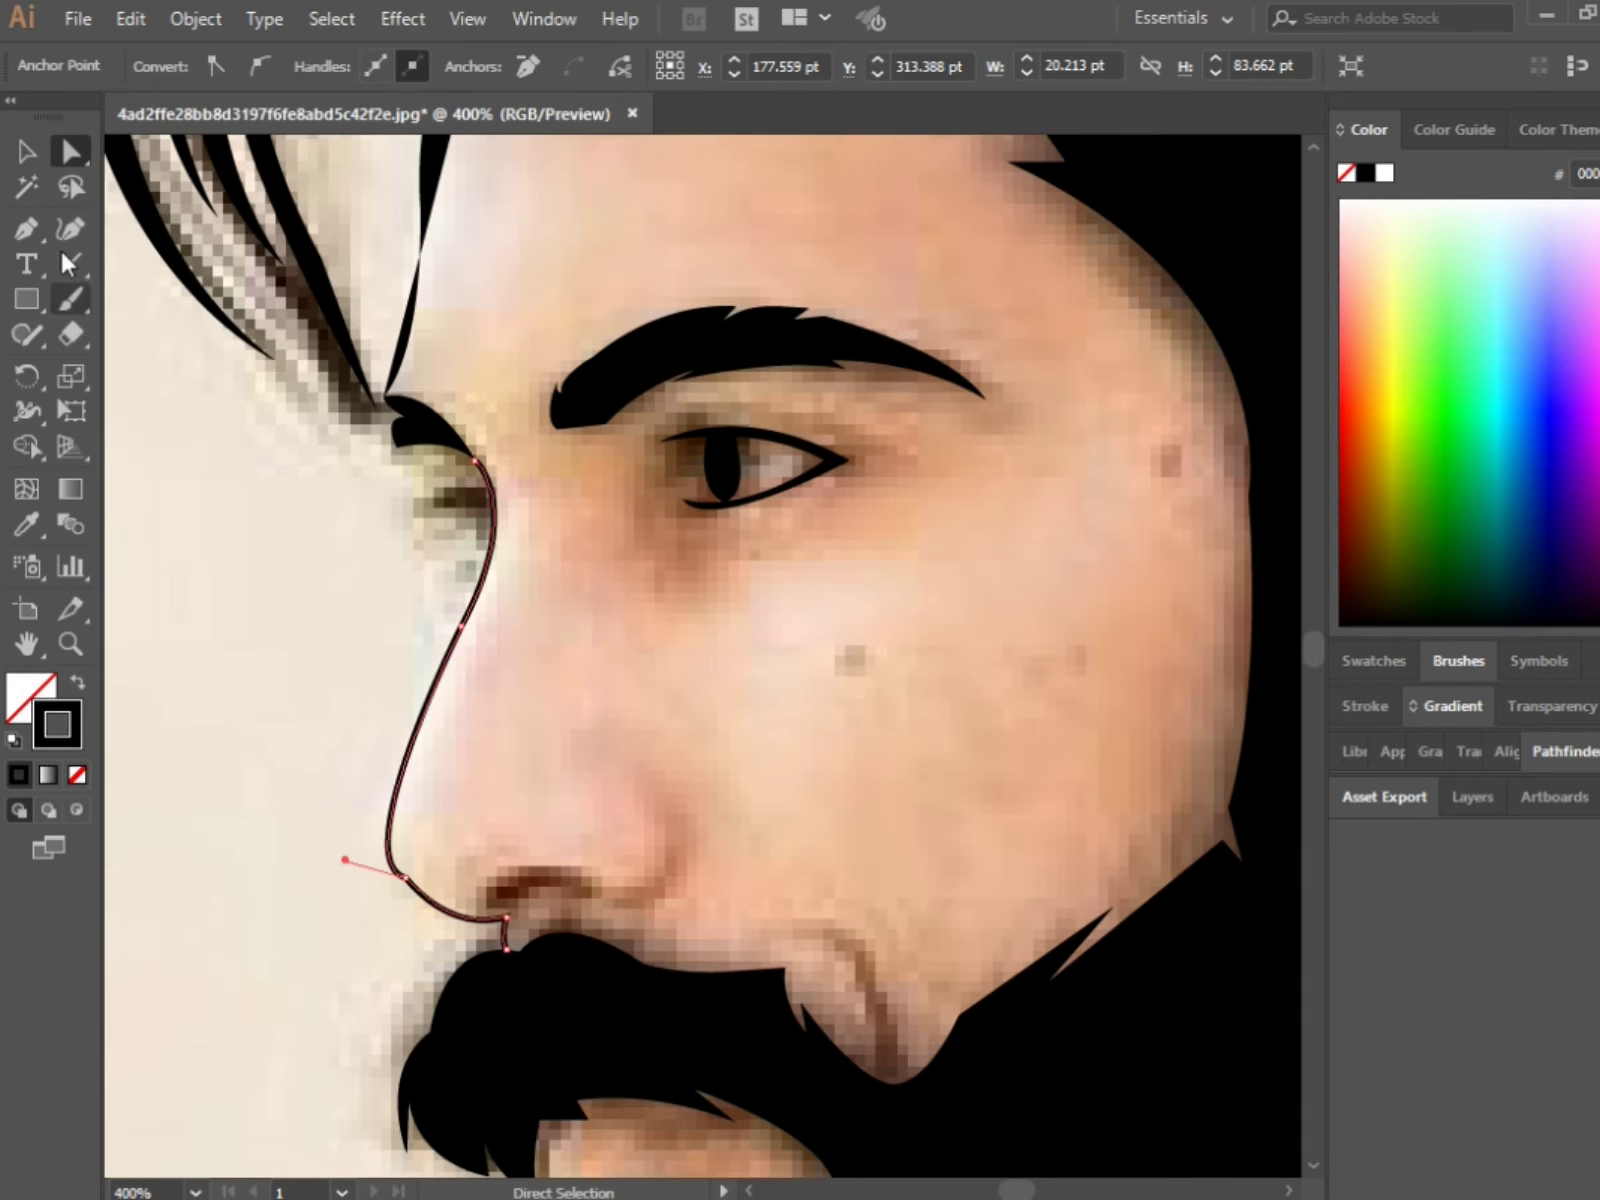
{"action": "scroll", "coordinate": [325, 882], "scroll_direction": "up", "scroll_amount": 1}
{"action": "left_click_drag", "start_coordinate": [364, 820], "coordinate": [386, 839]}
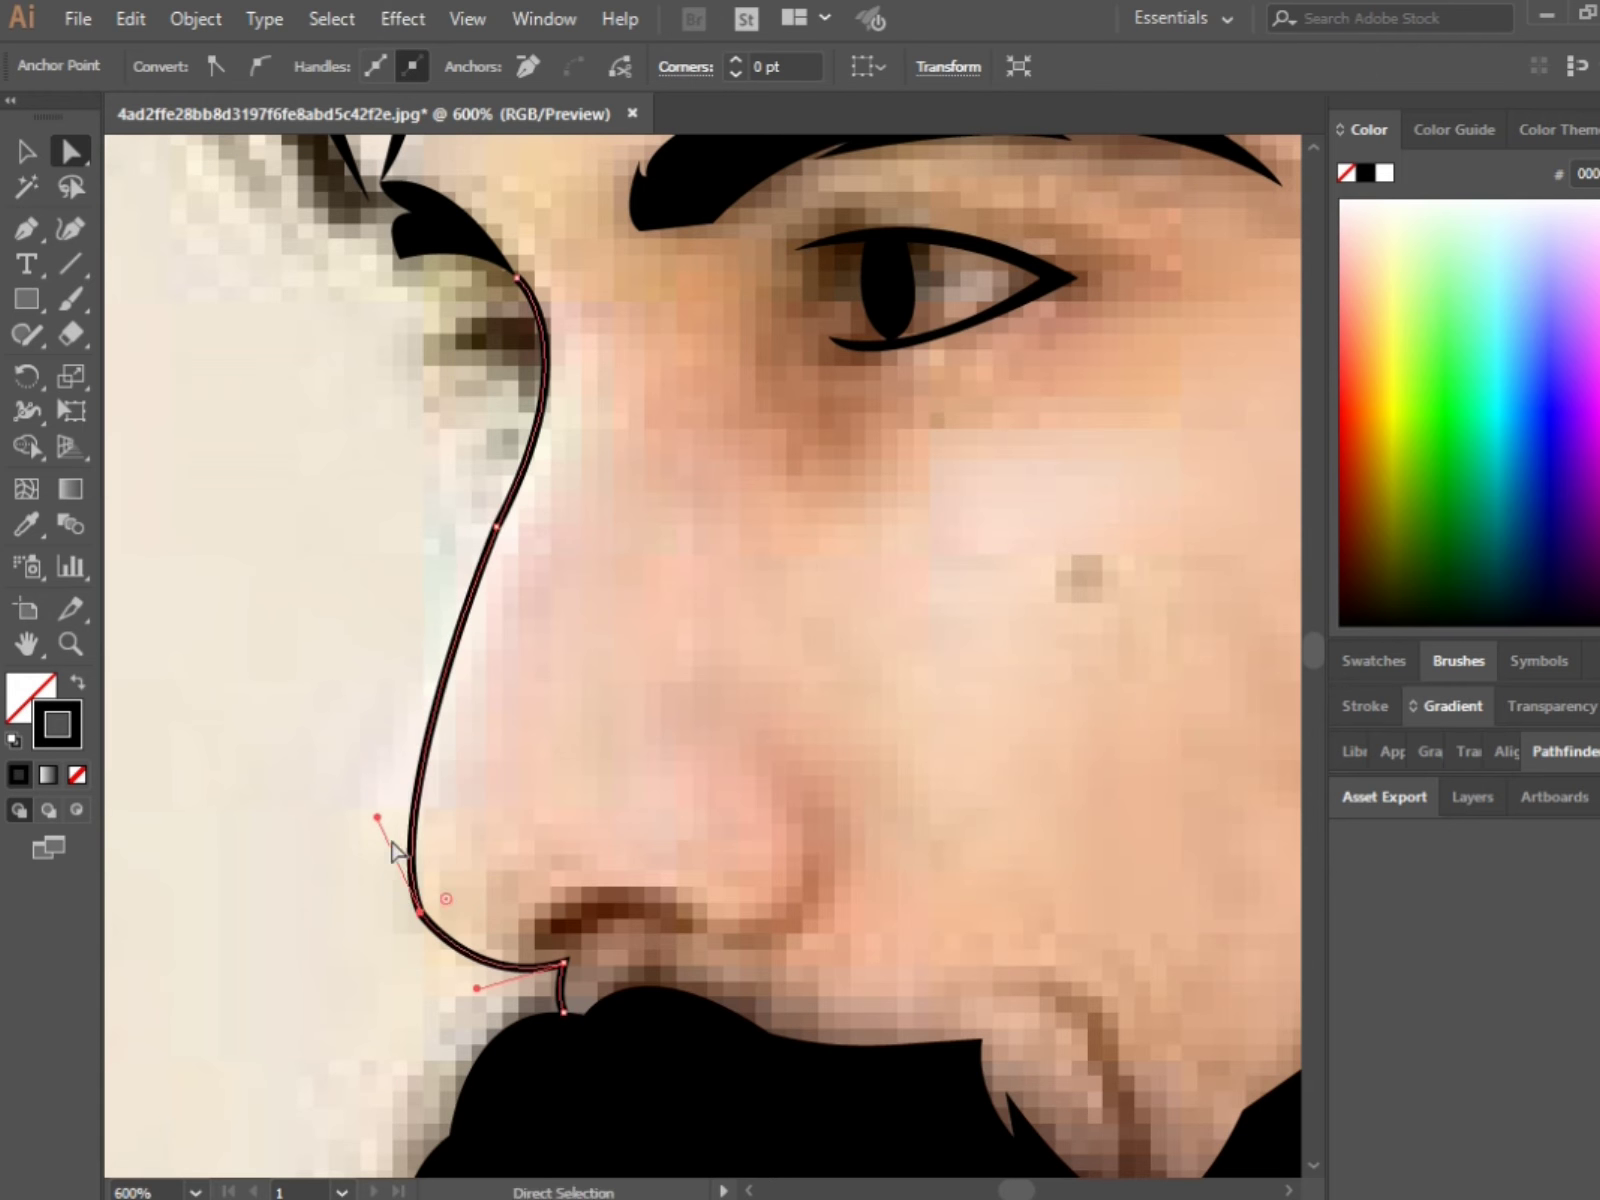
{"action": "left_click", "coordinate": [357, 803]}
{"action": "scroll", "coordinate": [357, 805], "scroll_direction": "down", "scroll_amount": 2}
Step: Start a nostril curve above the nostril, then undo the last point
{"action": "key", "text": "p"}
{"action": "scroll", "coordinate": [221, 743], "scroll_direction": "up", "scroll_amount": 2}
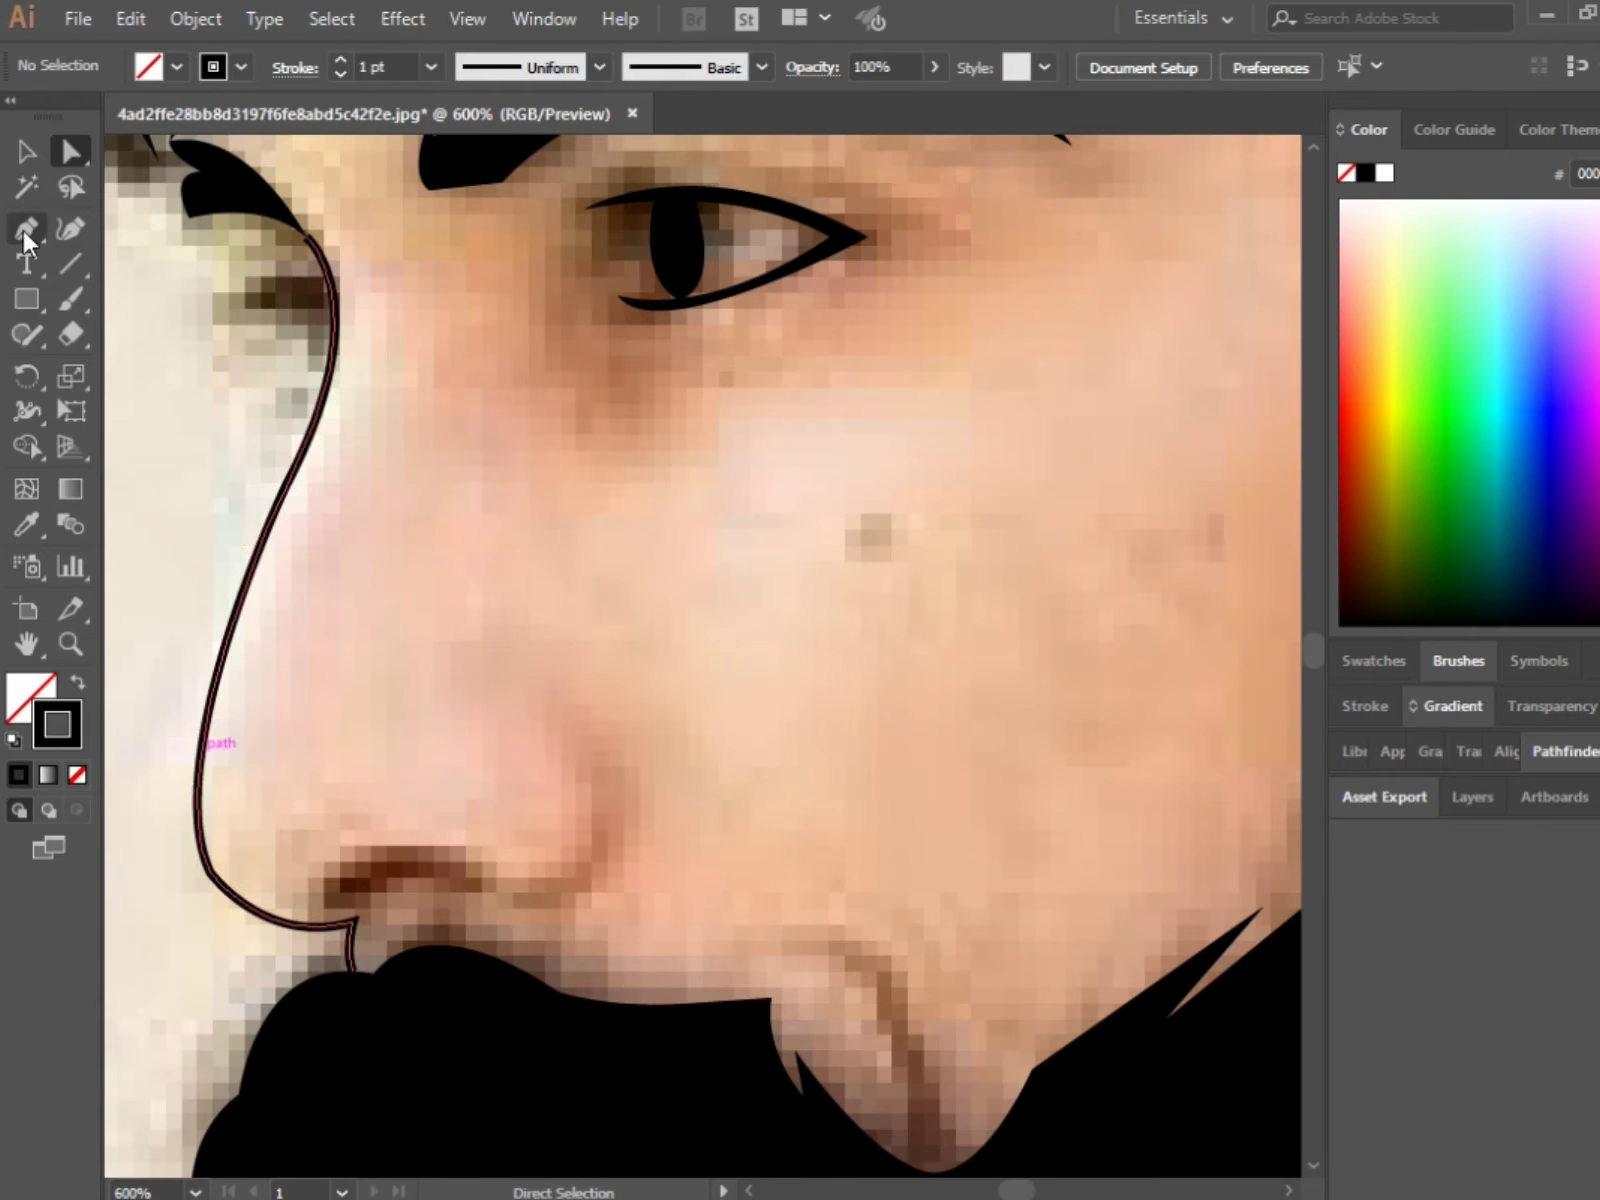
{"action": "scroll", "coordinate": [540, 825], "scroll_direction": "down", "scroll_amount": 1}
{"action": "mouse_move", "coordinate": [539, 746]}
{"action": "left_mouse_down"}
{"action": "mouse_move", "coordinate": [525, 845]}
{"action": "mouse_move", "coordinate": [589, 821]}
{"action": "mouse_move", "coordinate": [582, 848]}
{"action": "left_mouse_up"}
{"action": "key", "text": "ctrl+z"}
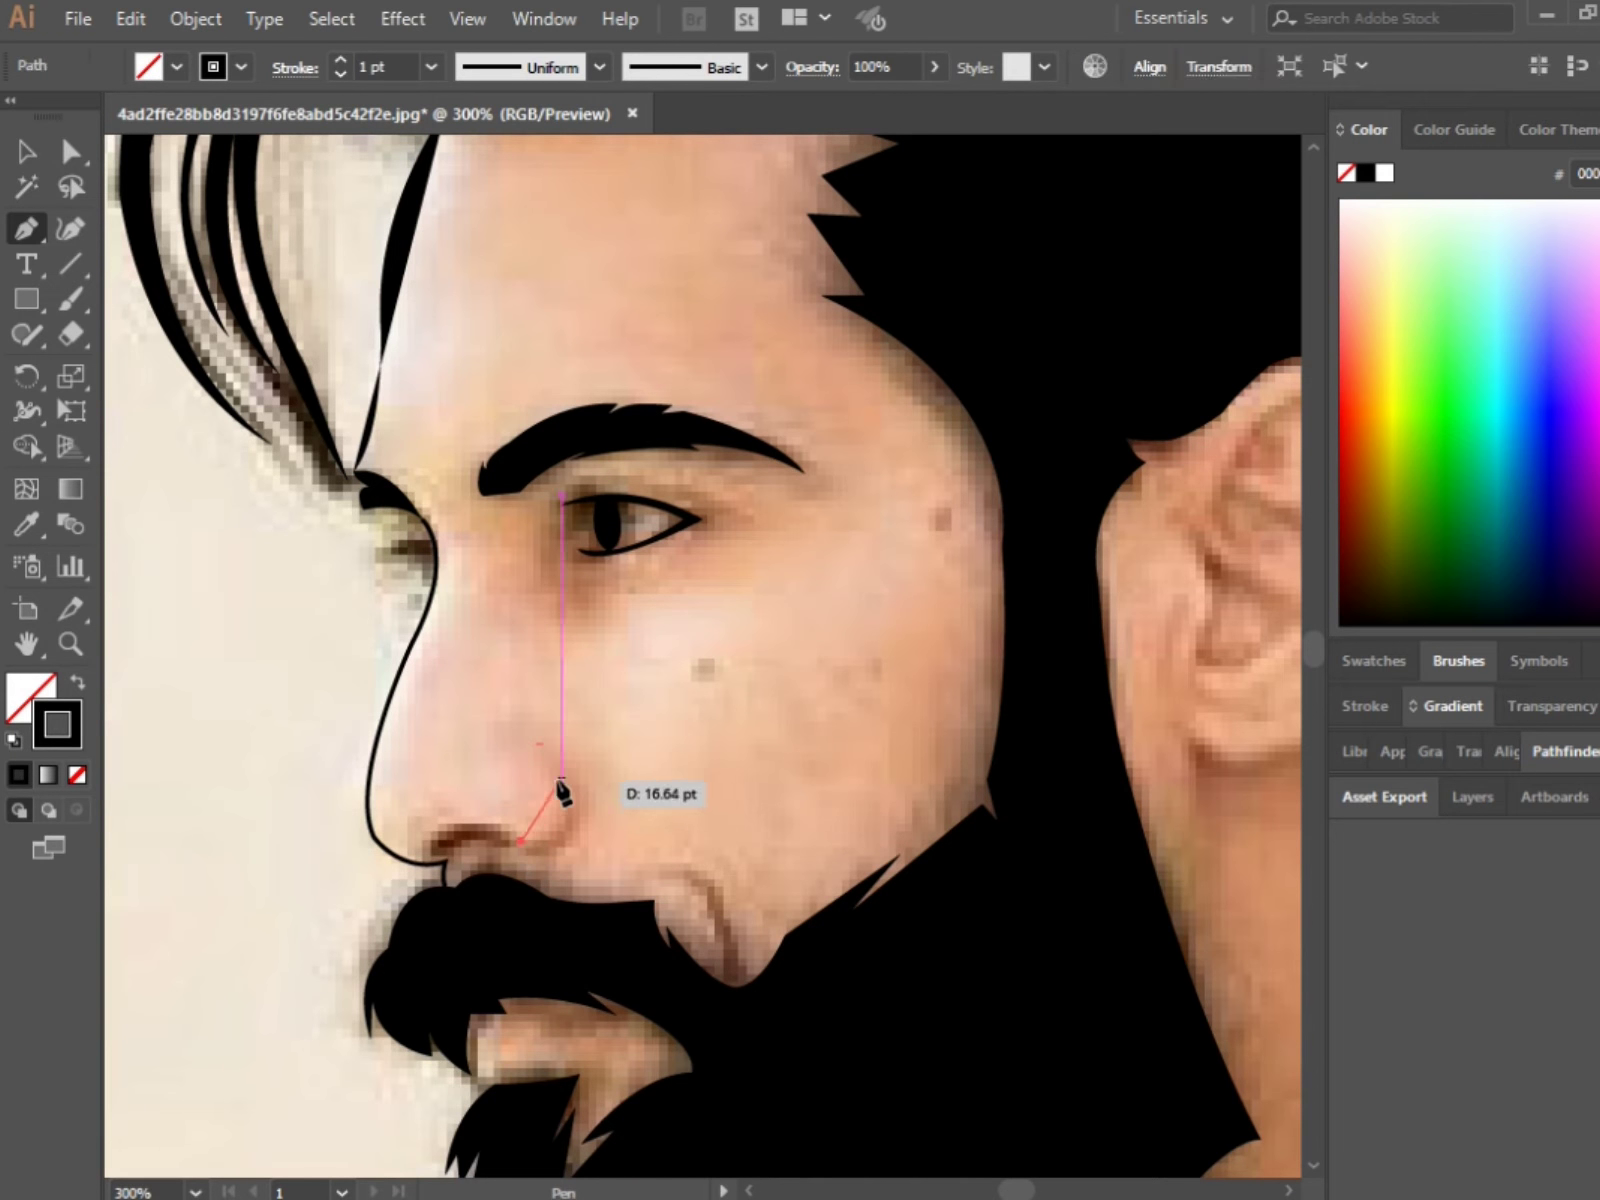
Step: Give the nostril crescent a black fill and thin its curves
{"action": "scroll", "coordinate": [560, 842], "scroll_direction": "up", "scroll_amount": 1}
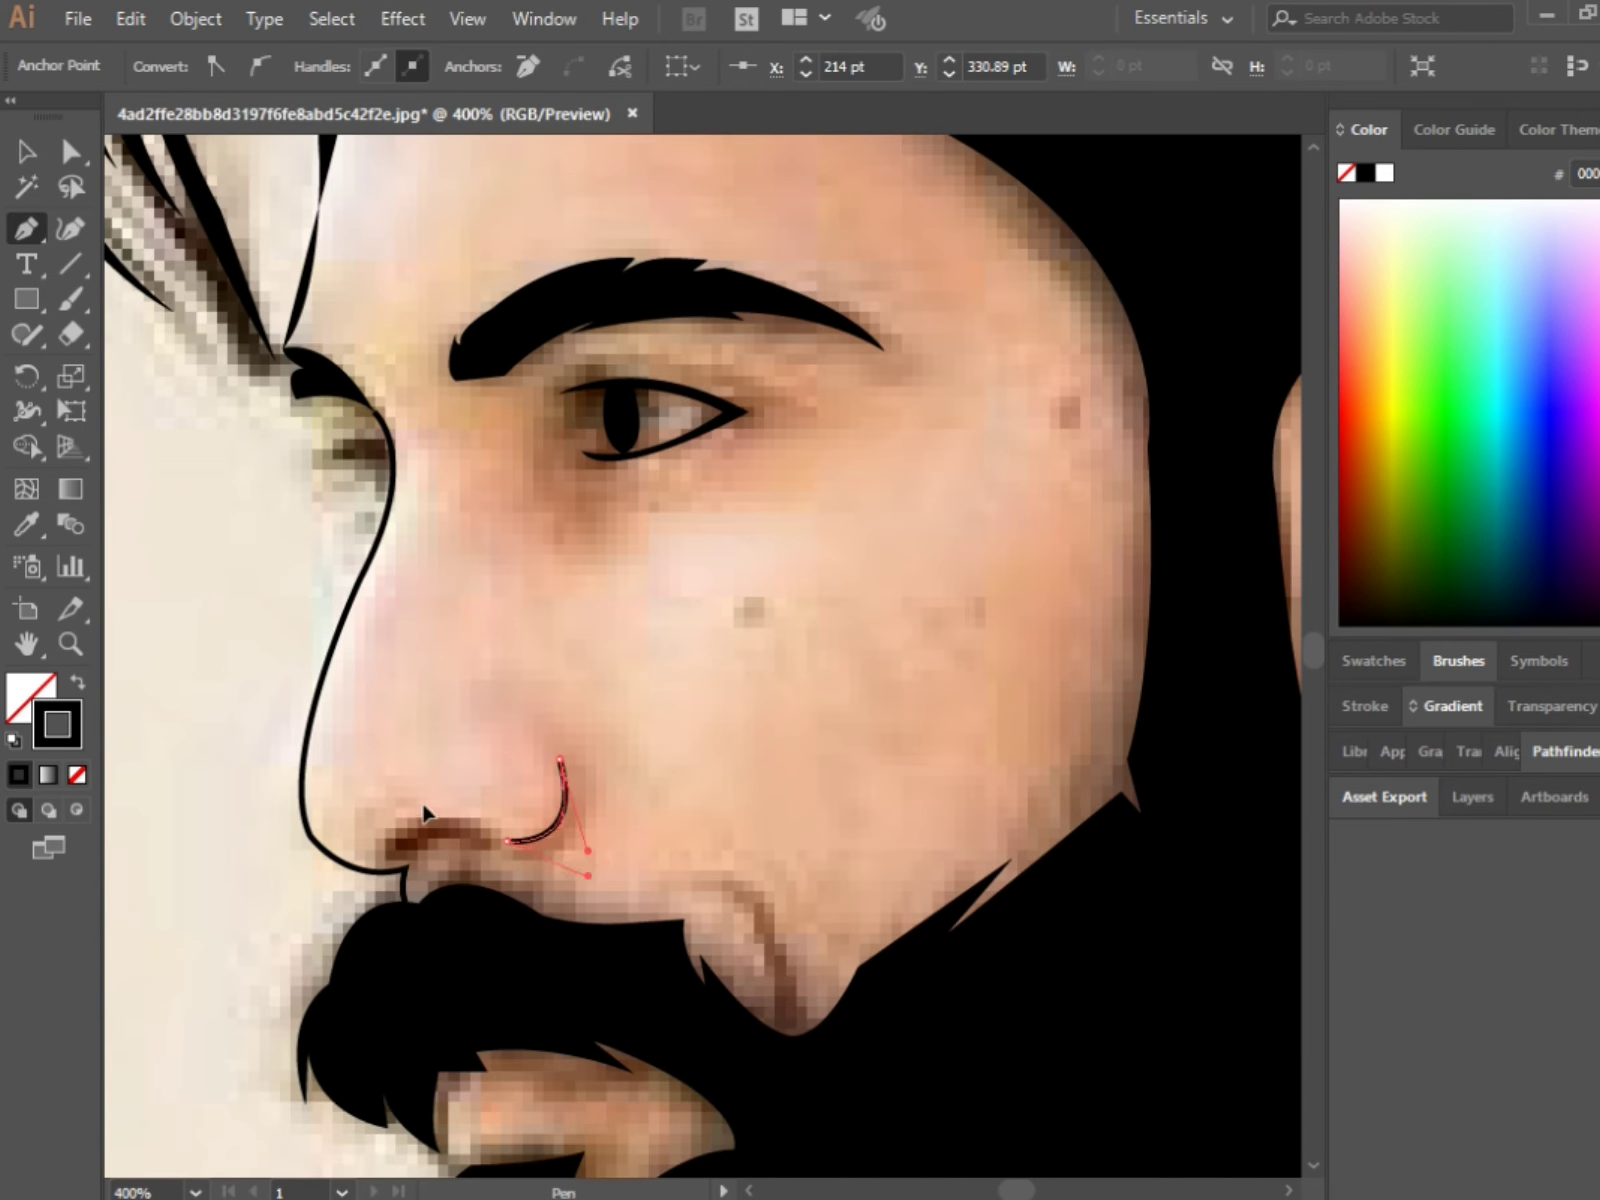
{"action": "scroll", "coordinate": [564, 838], "scroll_direction": "up", "scroll_amount": 1}
{"action": "key", "text": "shift+x"}
{"action": "scroll", "coordinate": [625, 877], "scroll_direction": "up", "scroll_amount": 1}
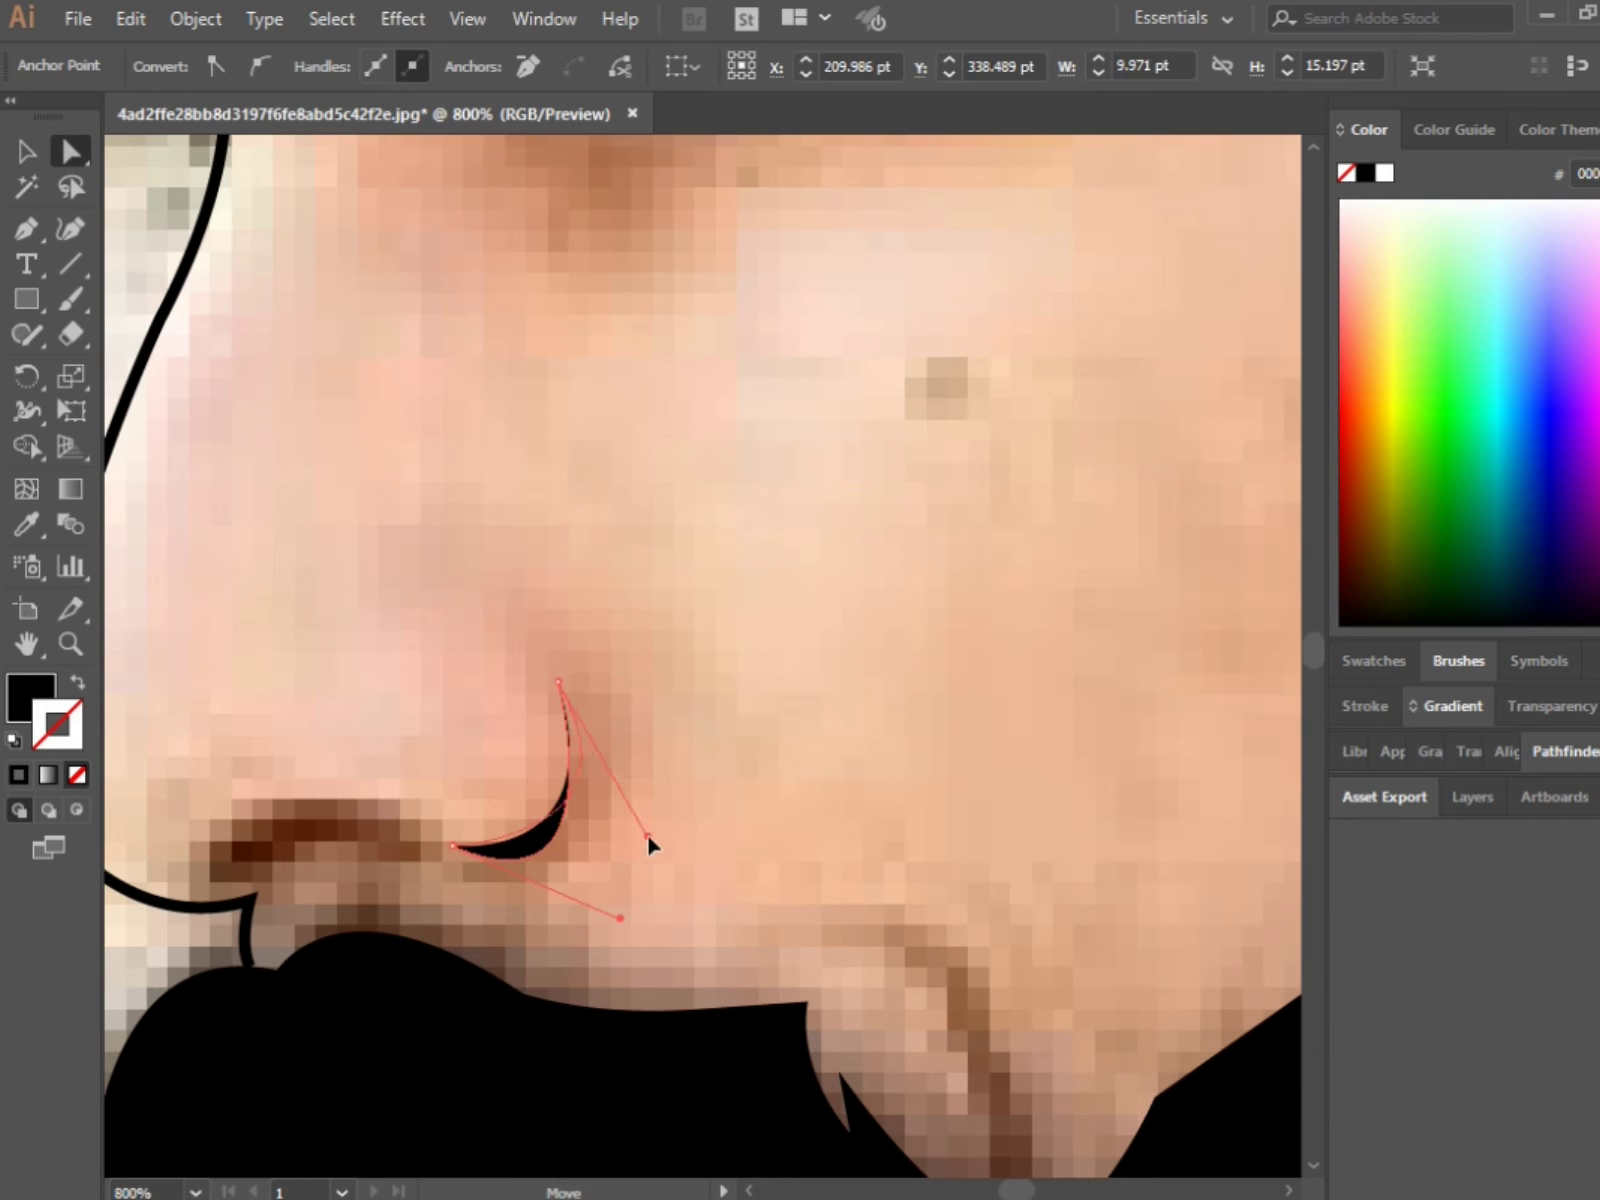
{"action": "left_click_drag", "start_coordinate": [648, 838], "coordinate": [635, 836]}
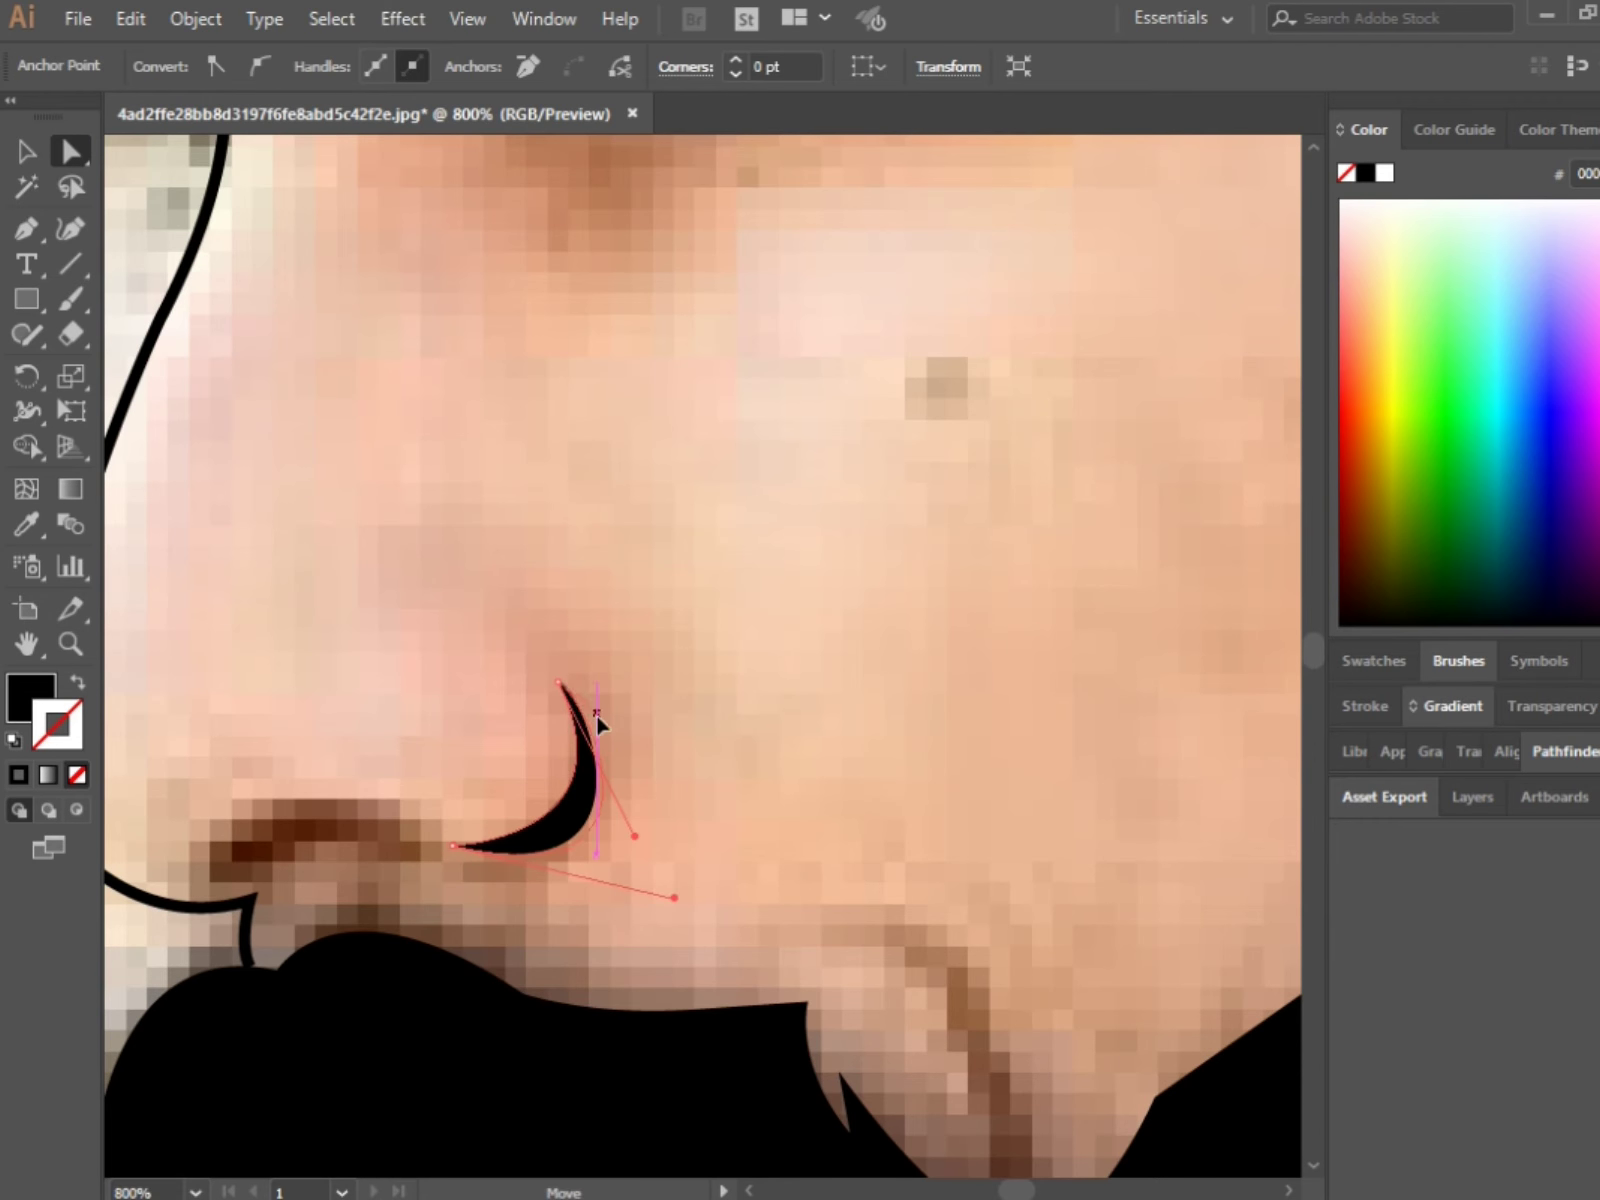
{"action": "left_click_drag", "start_coordinate": [632, 860], "coordinate": [624, 862]}
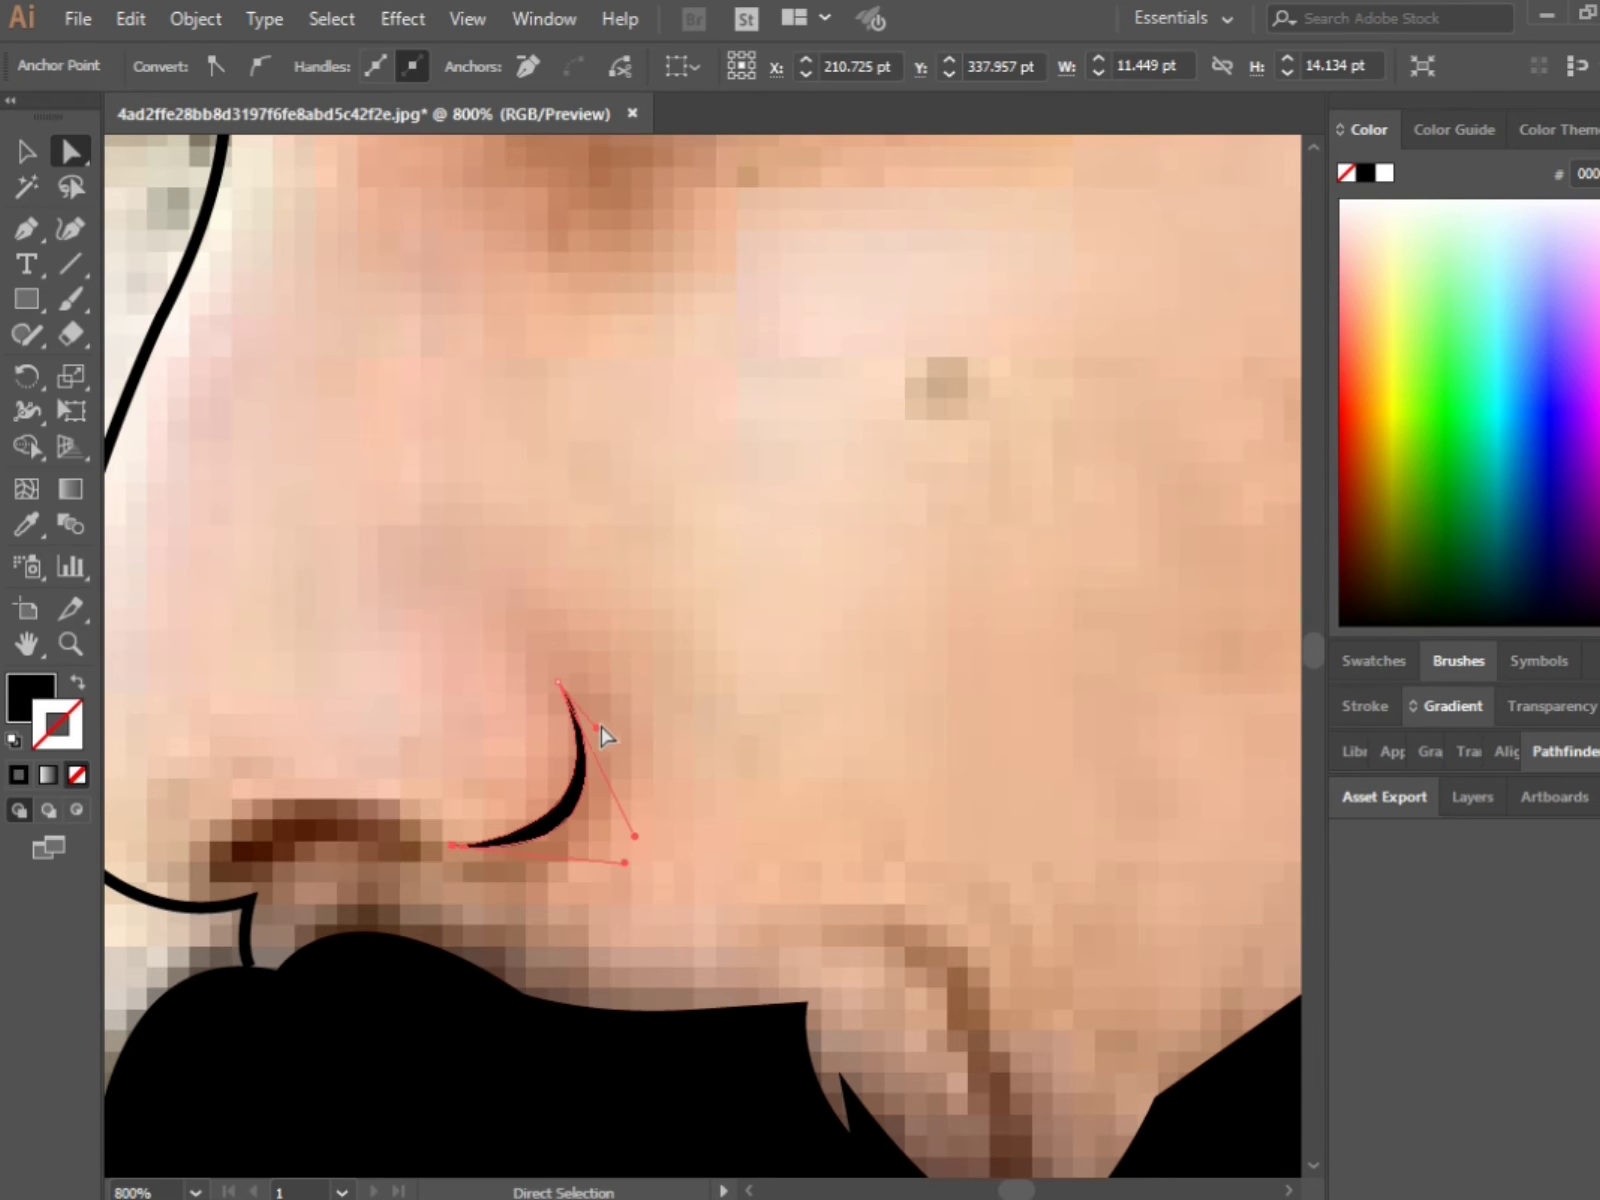
{"action": "left_click", "coordinate": [645, 788]}
{"action": "scroll", "coordinate": [460, 828], "scroll_direction": "down", "scroll_amount": 1}
Step: Pen-draw a small black shape at the nostril opening under the nose
{"action": "key", "text": "p"}
{"action": "scroll", "coordinate": [460, 828], "scroll_direction": "down", "scroll_amount": 3}
{"action": "scroll", "coordinate": [362, 774], "scroll_direction": "up", "scroll_amount": 2}
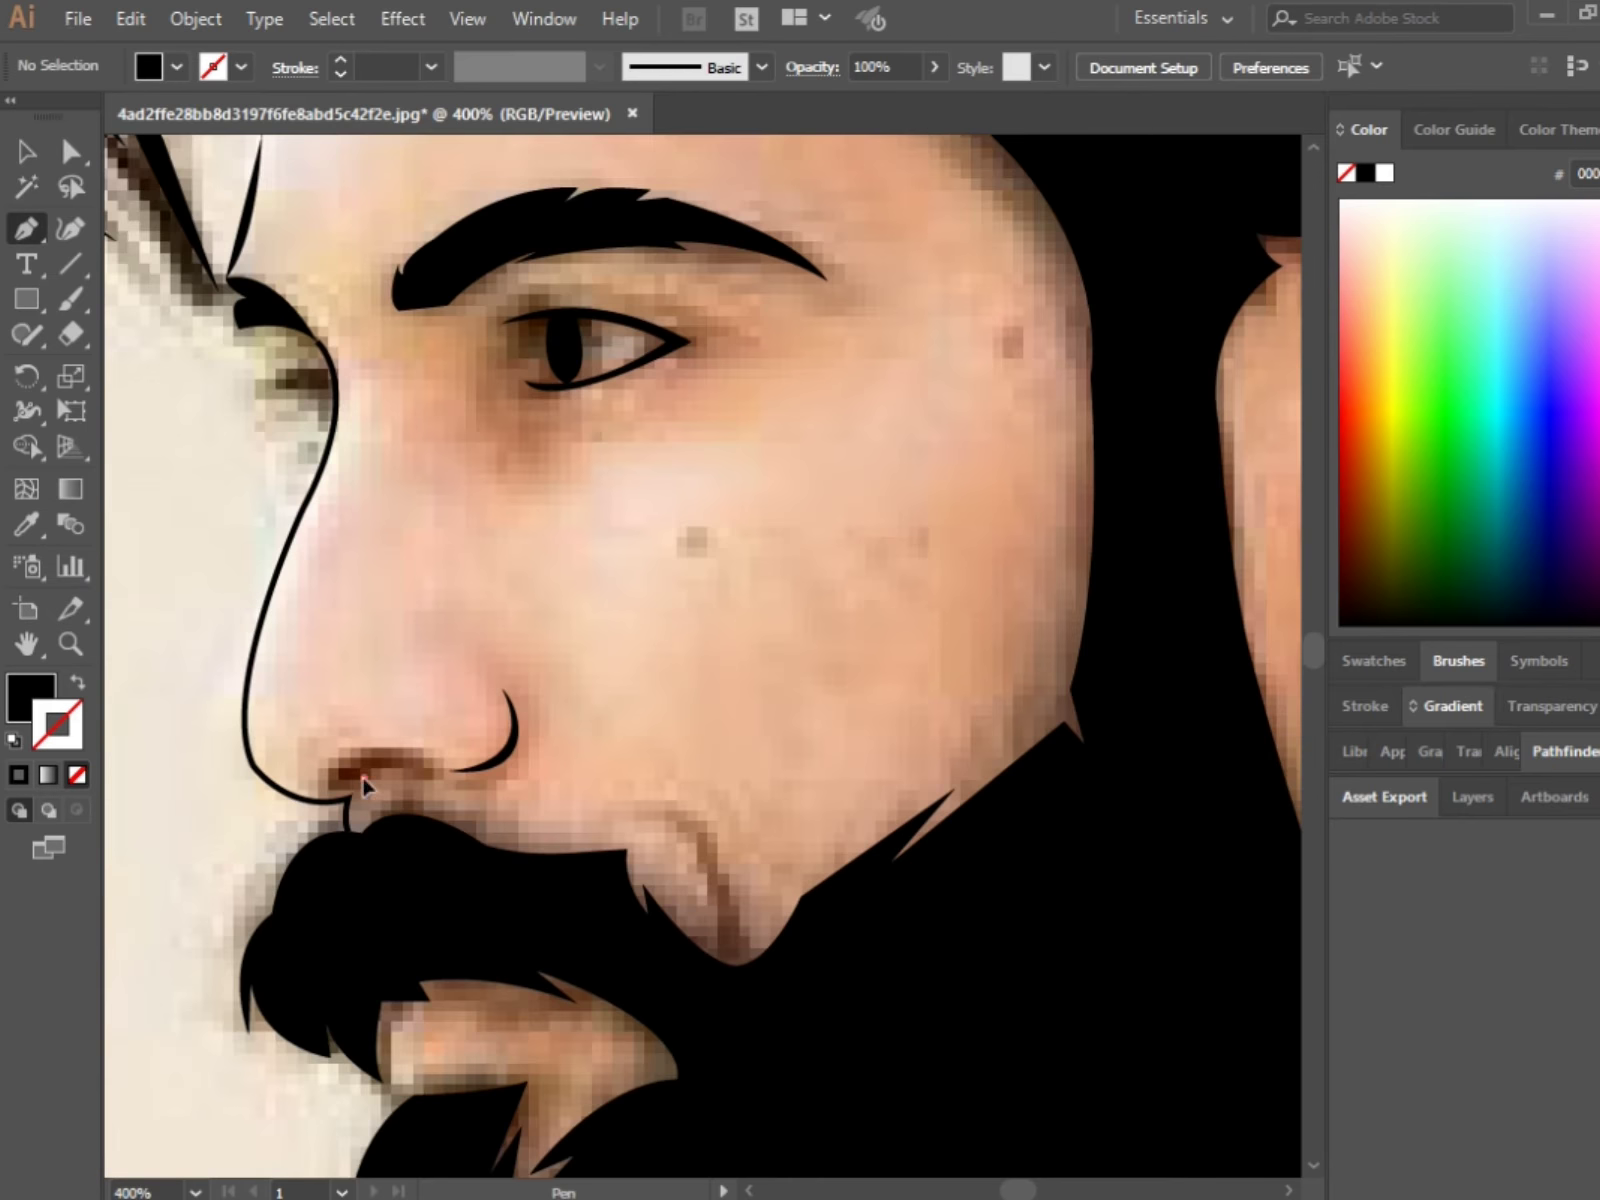
{"action": "mouse_move", "coordinate": [340, 765]}
{"action": "left_mouse_down"}
{"action": "mouse_move", "coordinate": [374, 718]}
{"action": "mouse_move", "coordinate": [365, 772]}
{"action": "mouse_move", "coordinate": [406, 788]}
{"action": "left_mouse_up"}
{"action": "scroll", "coordinate": [418, 768], "scroll_direction": "up", "scroll_amount": 1}
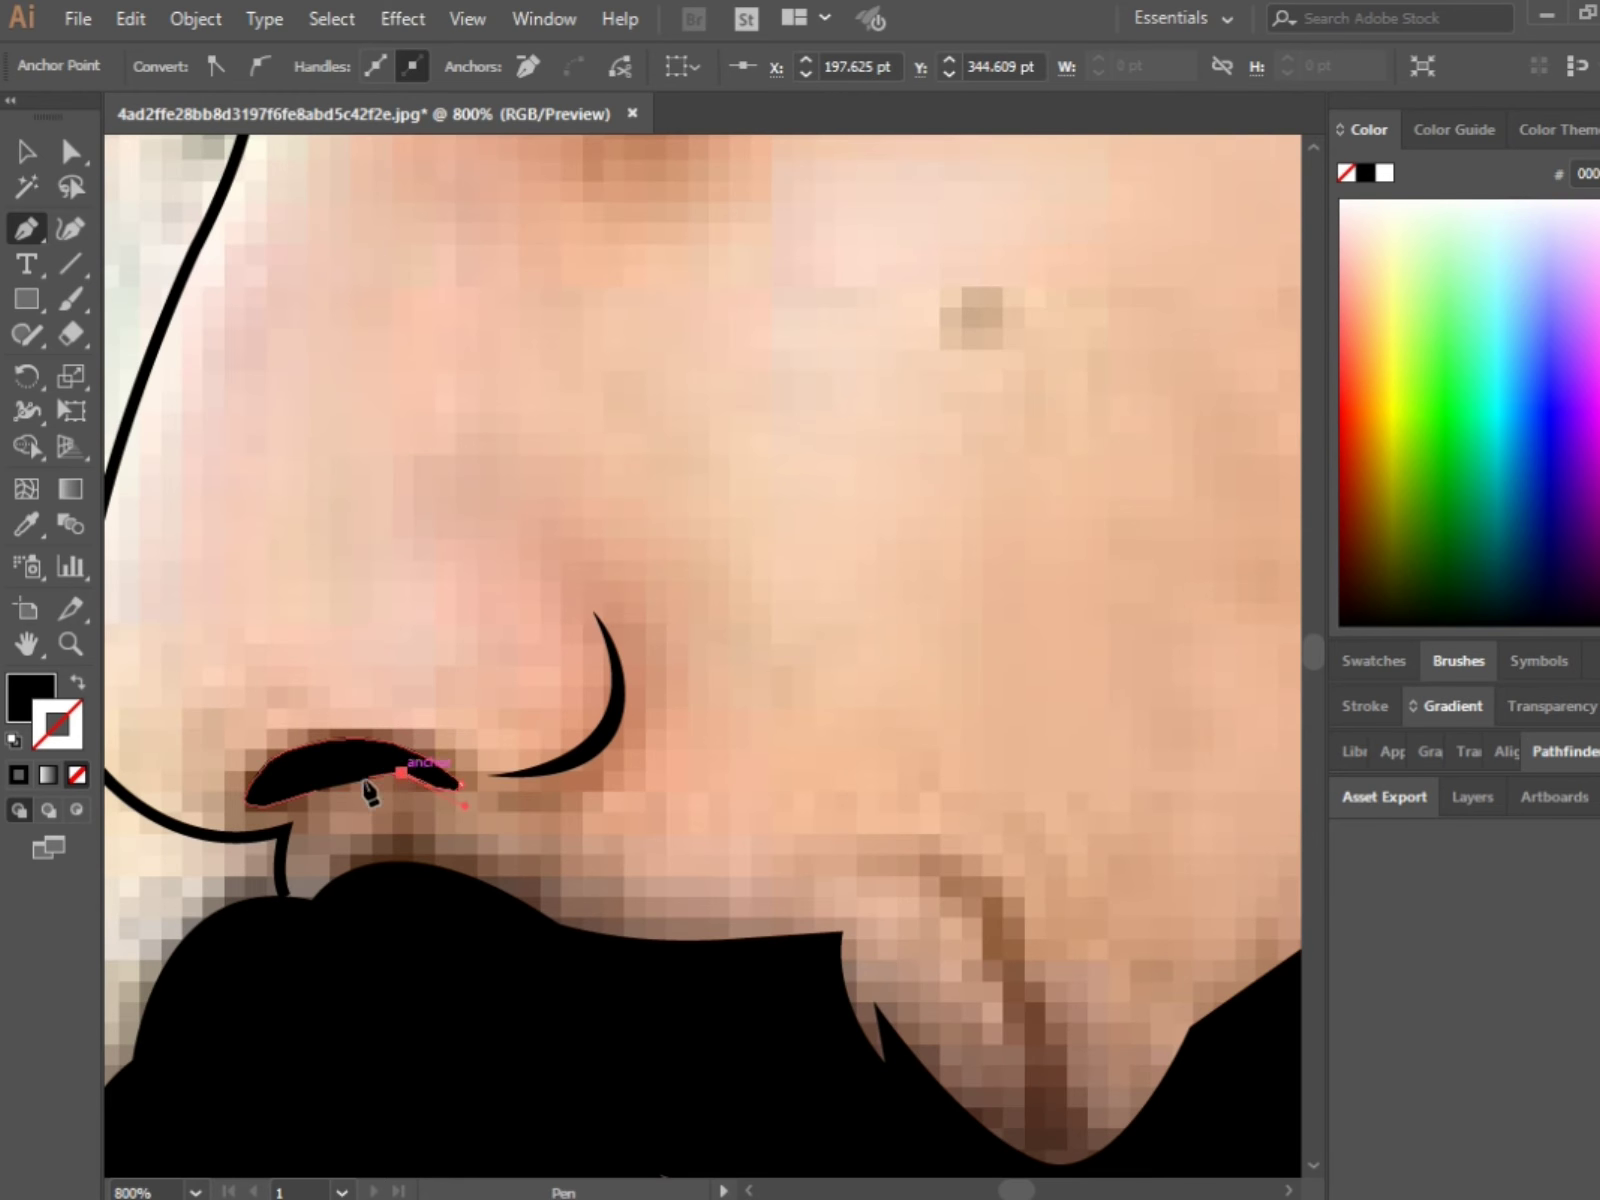
{"action": "scroll", "coordinate": [275, 820], "scroll_direction": "down", "scroll_amount": 3}
{"action": "scroll", "coordinate": [543, 757], "scroll_direction": "down", "scroll_amount": 2}
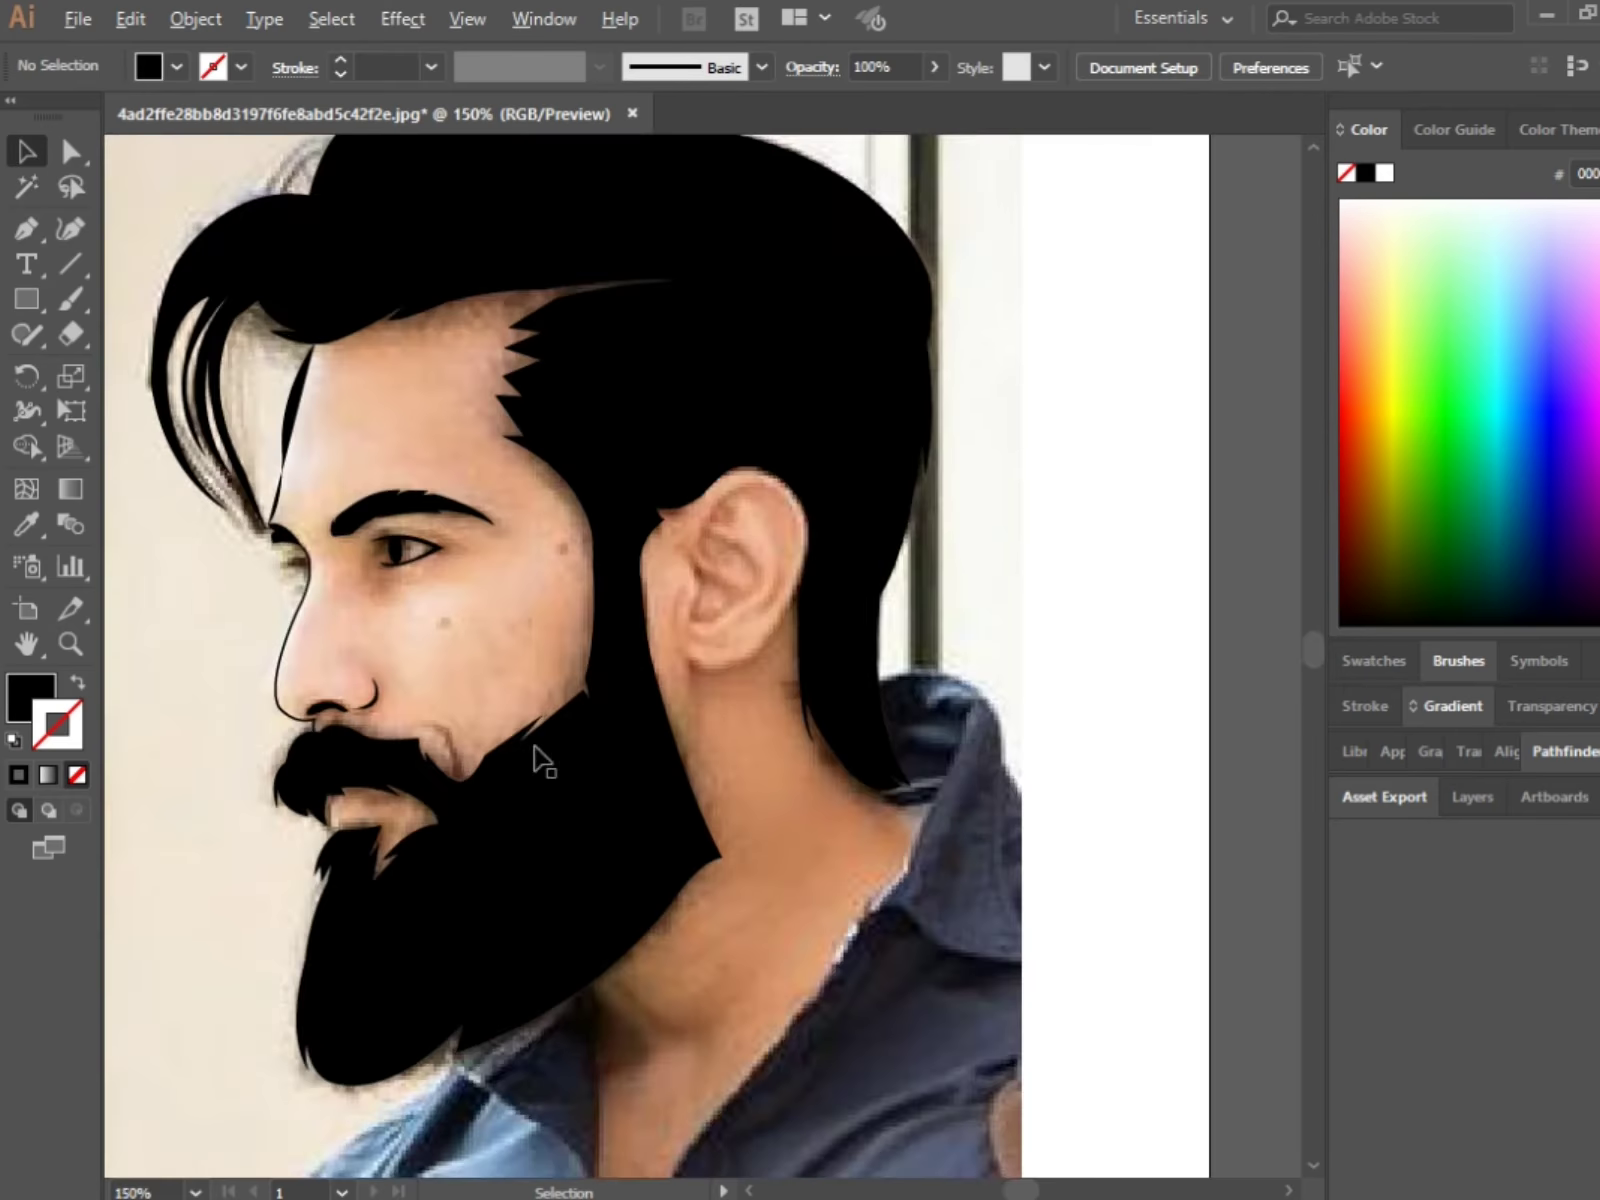
{"action": "scroll", "coordinate": [543, 757], "scroll_direction": "up", "scroll_amount": 2}
{"action": "scroll", "coordinate": [487, 635], "scroll_direction": "up", "scroll_amount": 1}
Step: Draw a small pointed black shape where the nose meets the eye
{"action": "mouse_move", "coordinate": [452, 740]}
{"action": "left_mouse_down"}
{"action": "mouse_move", "coordinate": [386, 752]}
{"action": "mouse_move", "coordinate": [366, 790]}
{"action": "left_mouse_up"}
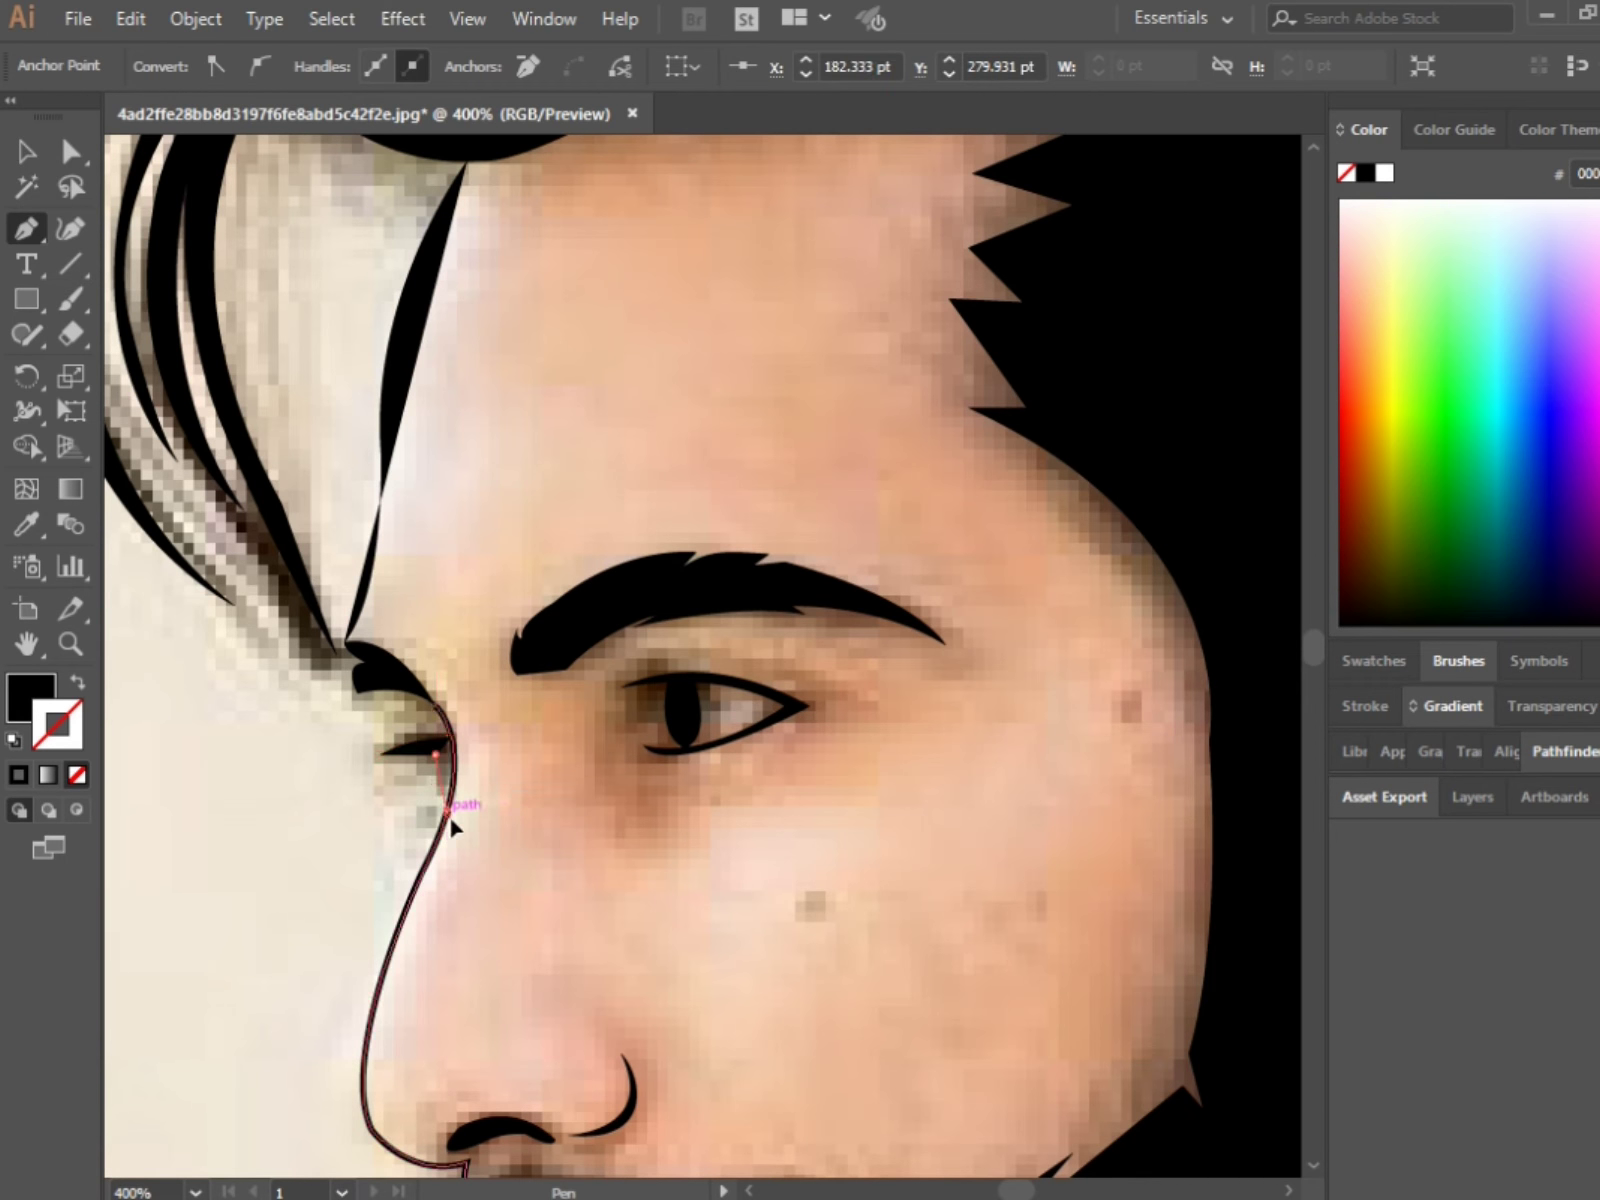
{"action": "left_click_drag", "start_coordinate": [455, 828], "coordinate": [464, 761]}
{"action": "key", "text": "v"}
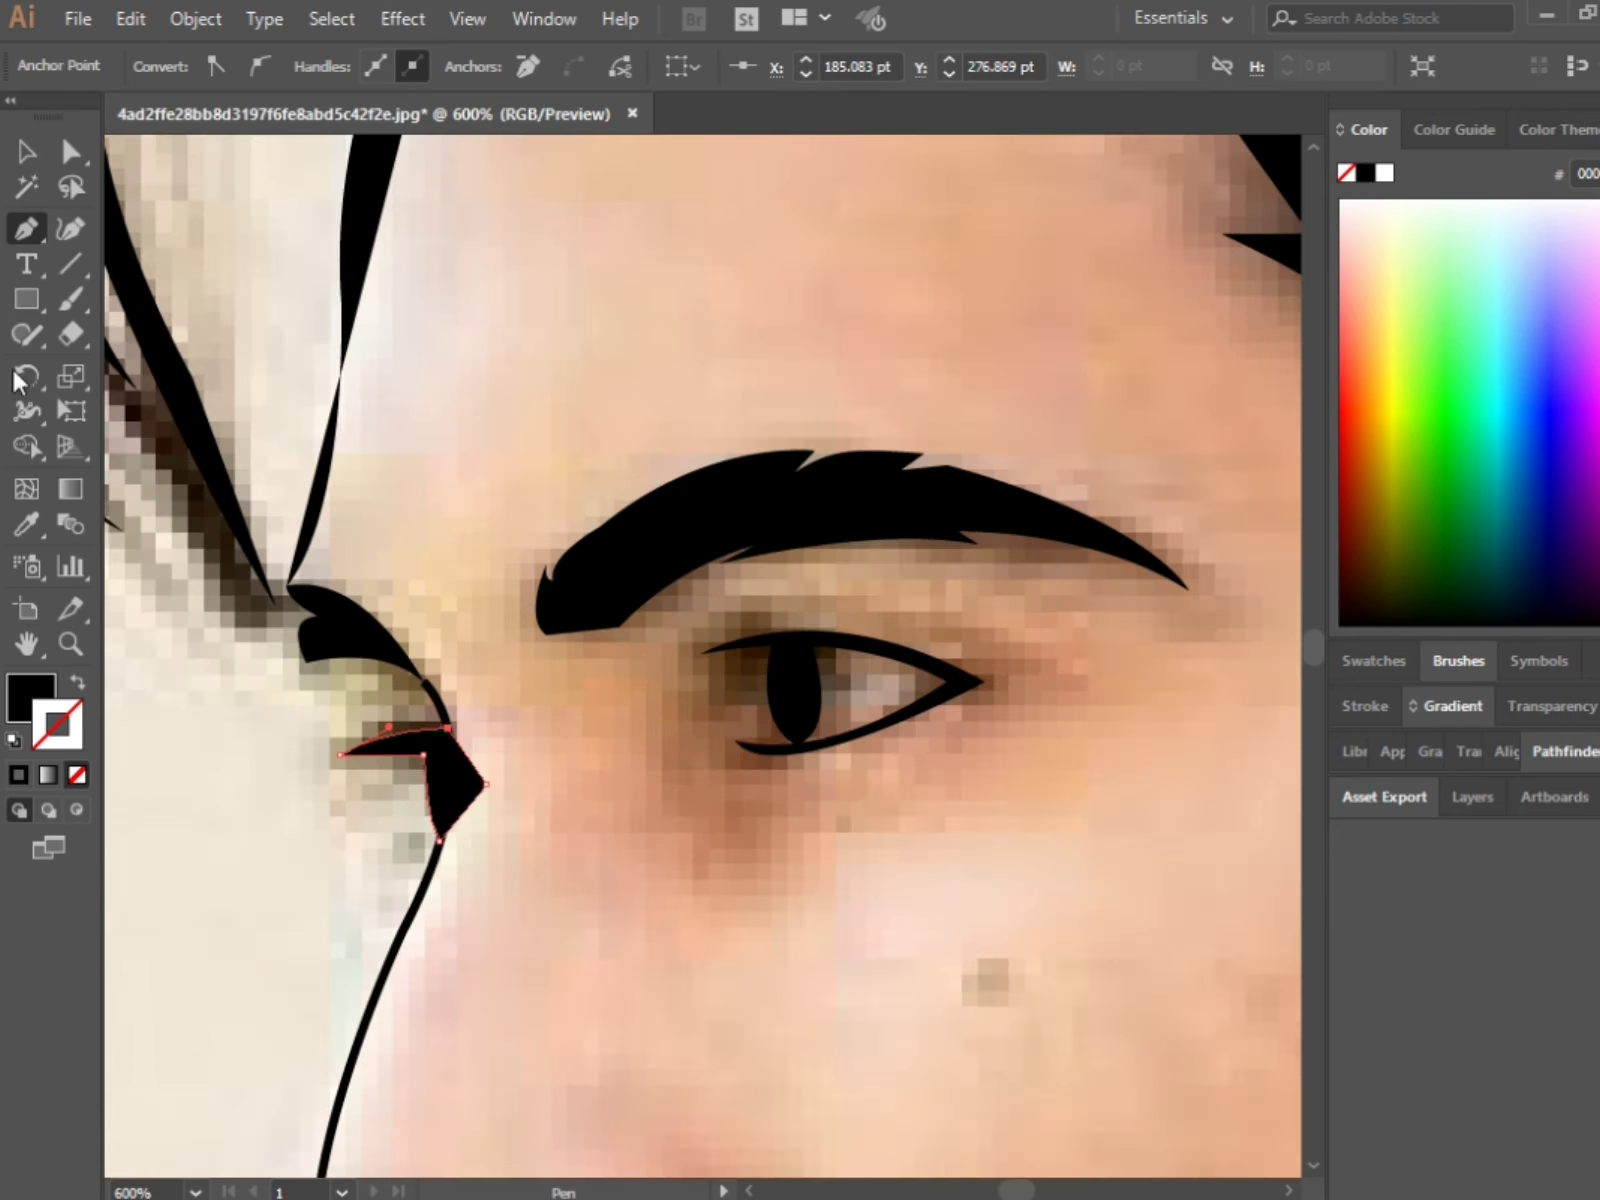
{"action": "scroll", "coordinate": [464, 752], "scroll_direction": "up", "scroll_amount": 1}
{"action": "left_click", "coordinate": [427, 890]}
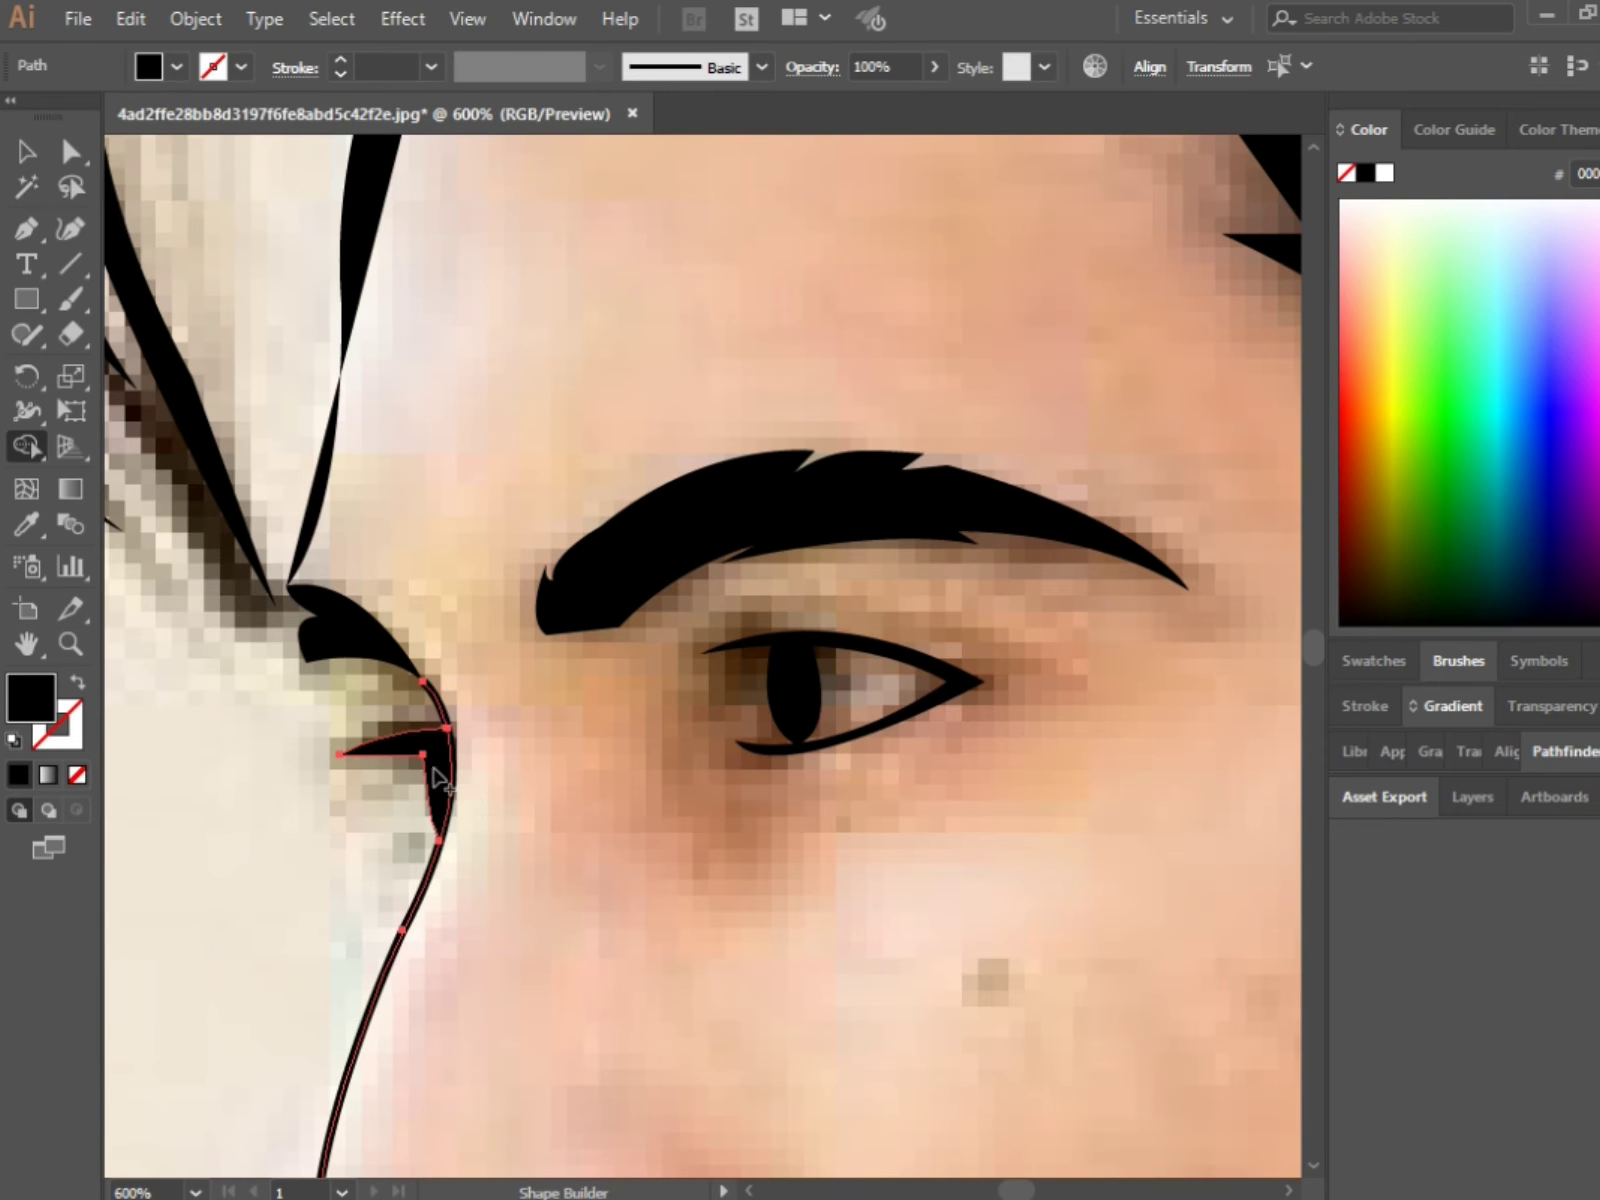
{"action": "key", "text": "ctrl+0"}
{"action": "left_click", "coordinate": [548, 708]}
{"action": "scroll", "coordinate": [511, 971], "scroll_direction": "up", "scroll_amount": 1}
{"action": "scroll", "coordinate": [456, 876], "scroll_direction": "up", "scroll_amount": 3}
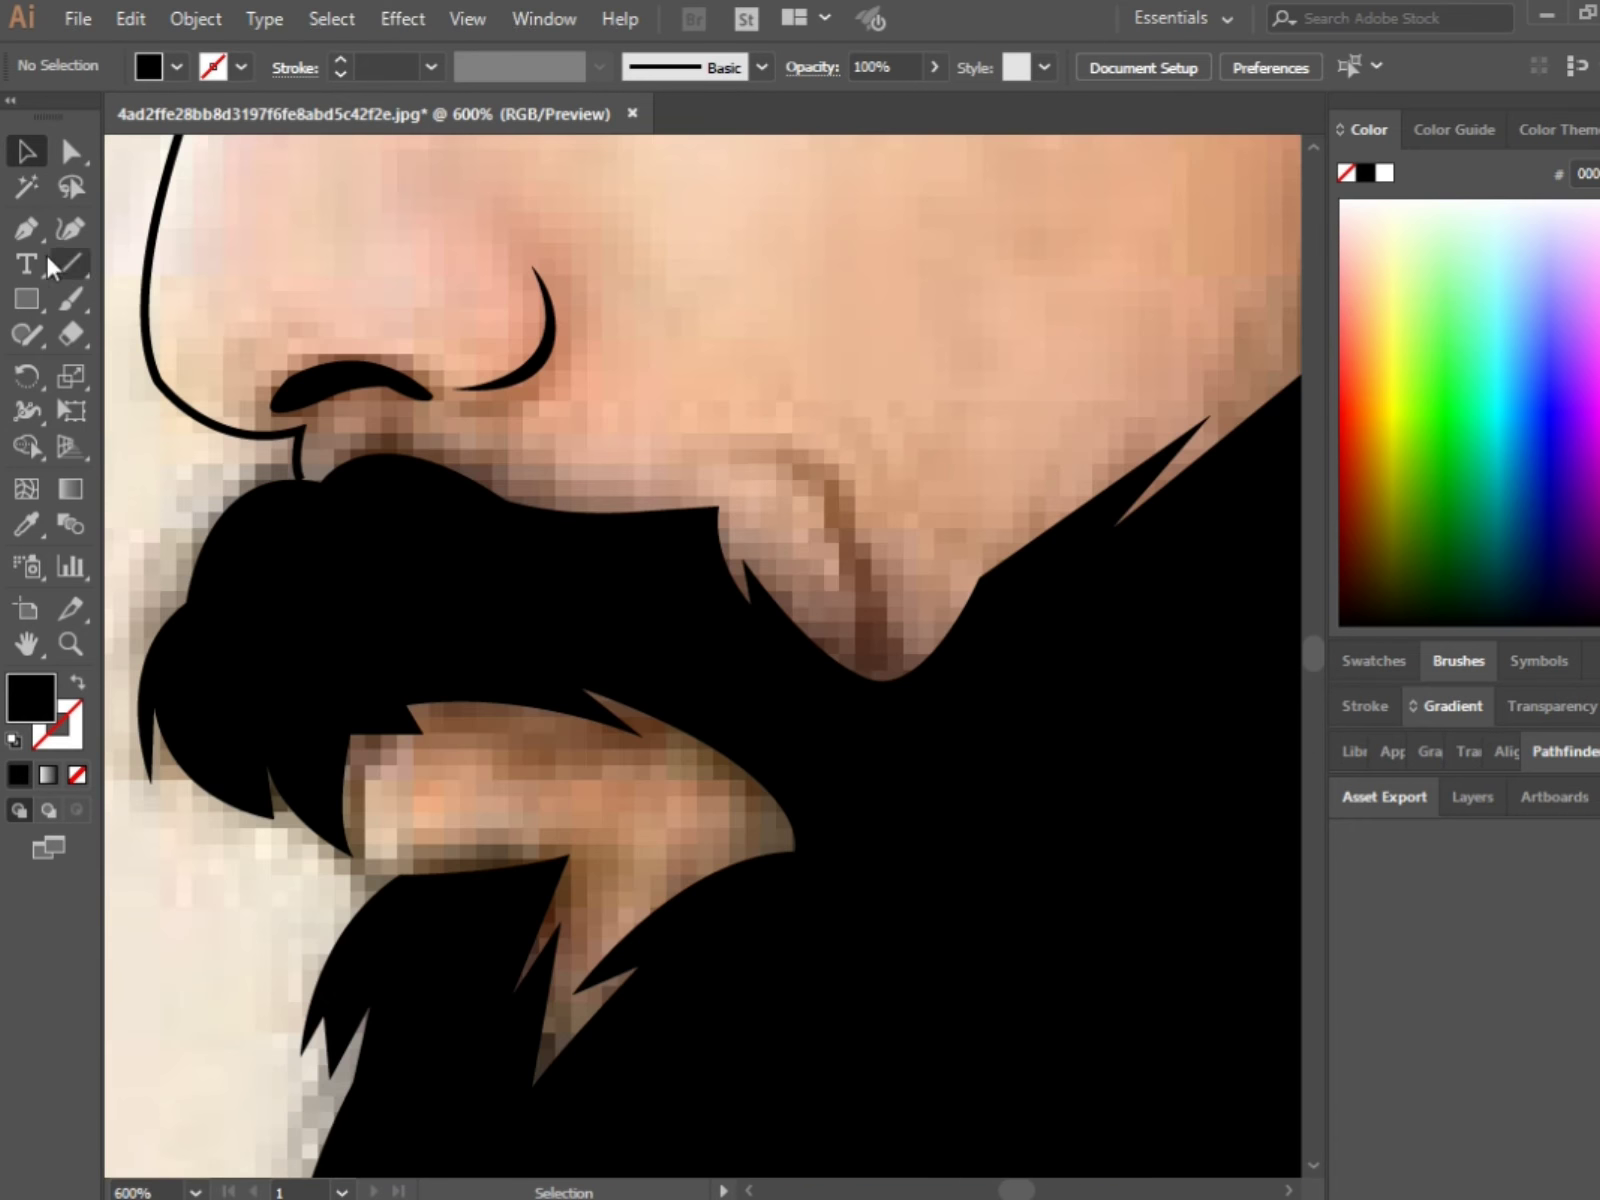
Step: Pen a short curved line along the lower lip edge below the moustache
{"action": "key", "text": "p"}
{"action": "left_click", "coordinate": [354, 858]}
{"action": "left_click_drag", "start_coordinate": [400, 876], "coordinate": [404, 914]}
{"action": "key", "text": "a"}
{"action": "left_click", "coordinate": [200, 896]}
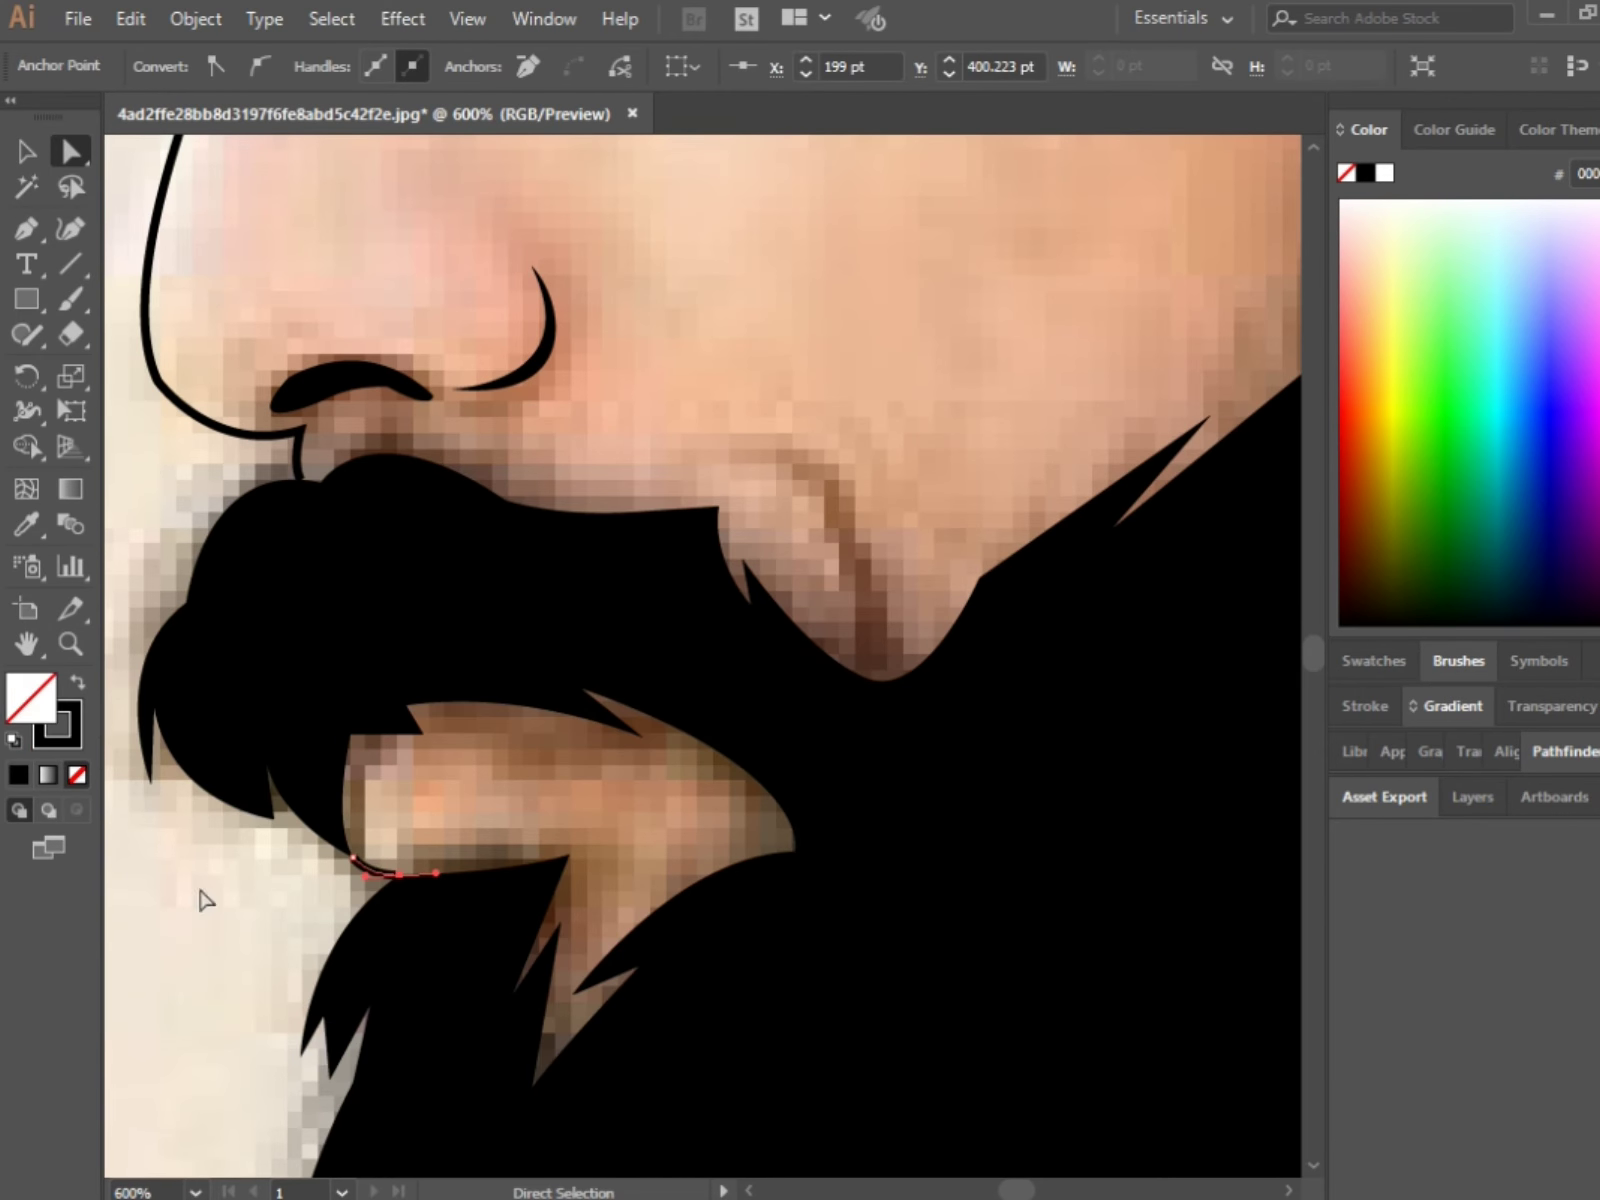
{"action": "key", "text": "ctrl+0"}
{"action": "scroll", "coordinate": [613, 1030], "scroll_direction": "up", "scroll_amount": 1}
Step: Draw a solid black crescent along the ear's outer rim
{"action": "key", "text": "p"}
{"action": "left_click", "coordinate": [540, 657]}
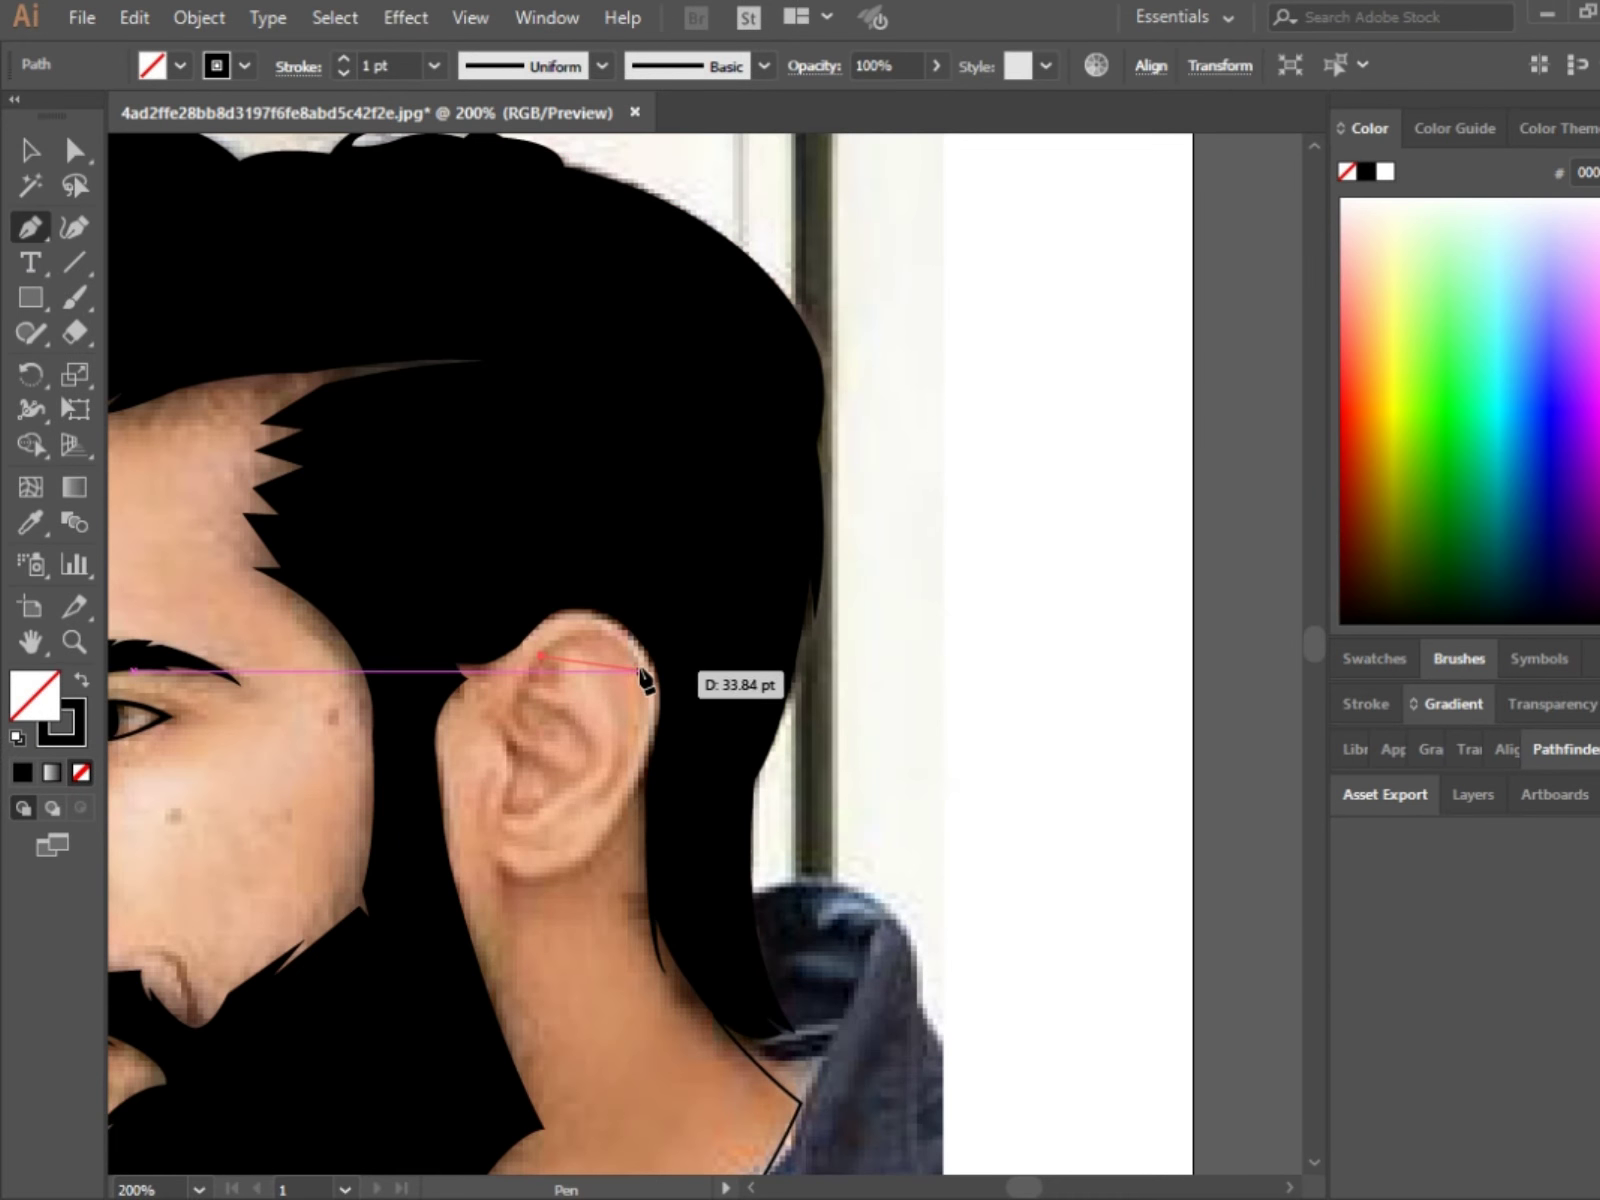
{"action": "left_click_drag", "start_coordinate": [640, 670], "coordinate": [683, 760]}
{"action": "left_click", "coordinate": [627, 775]}
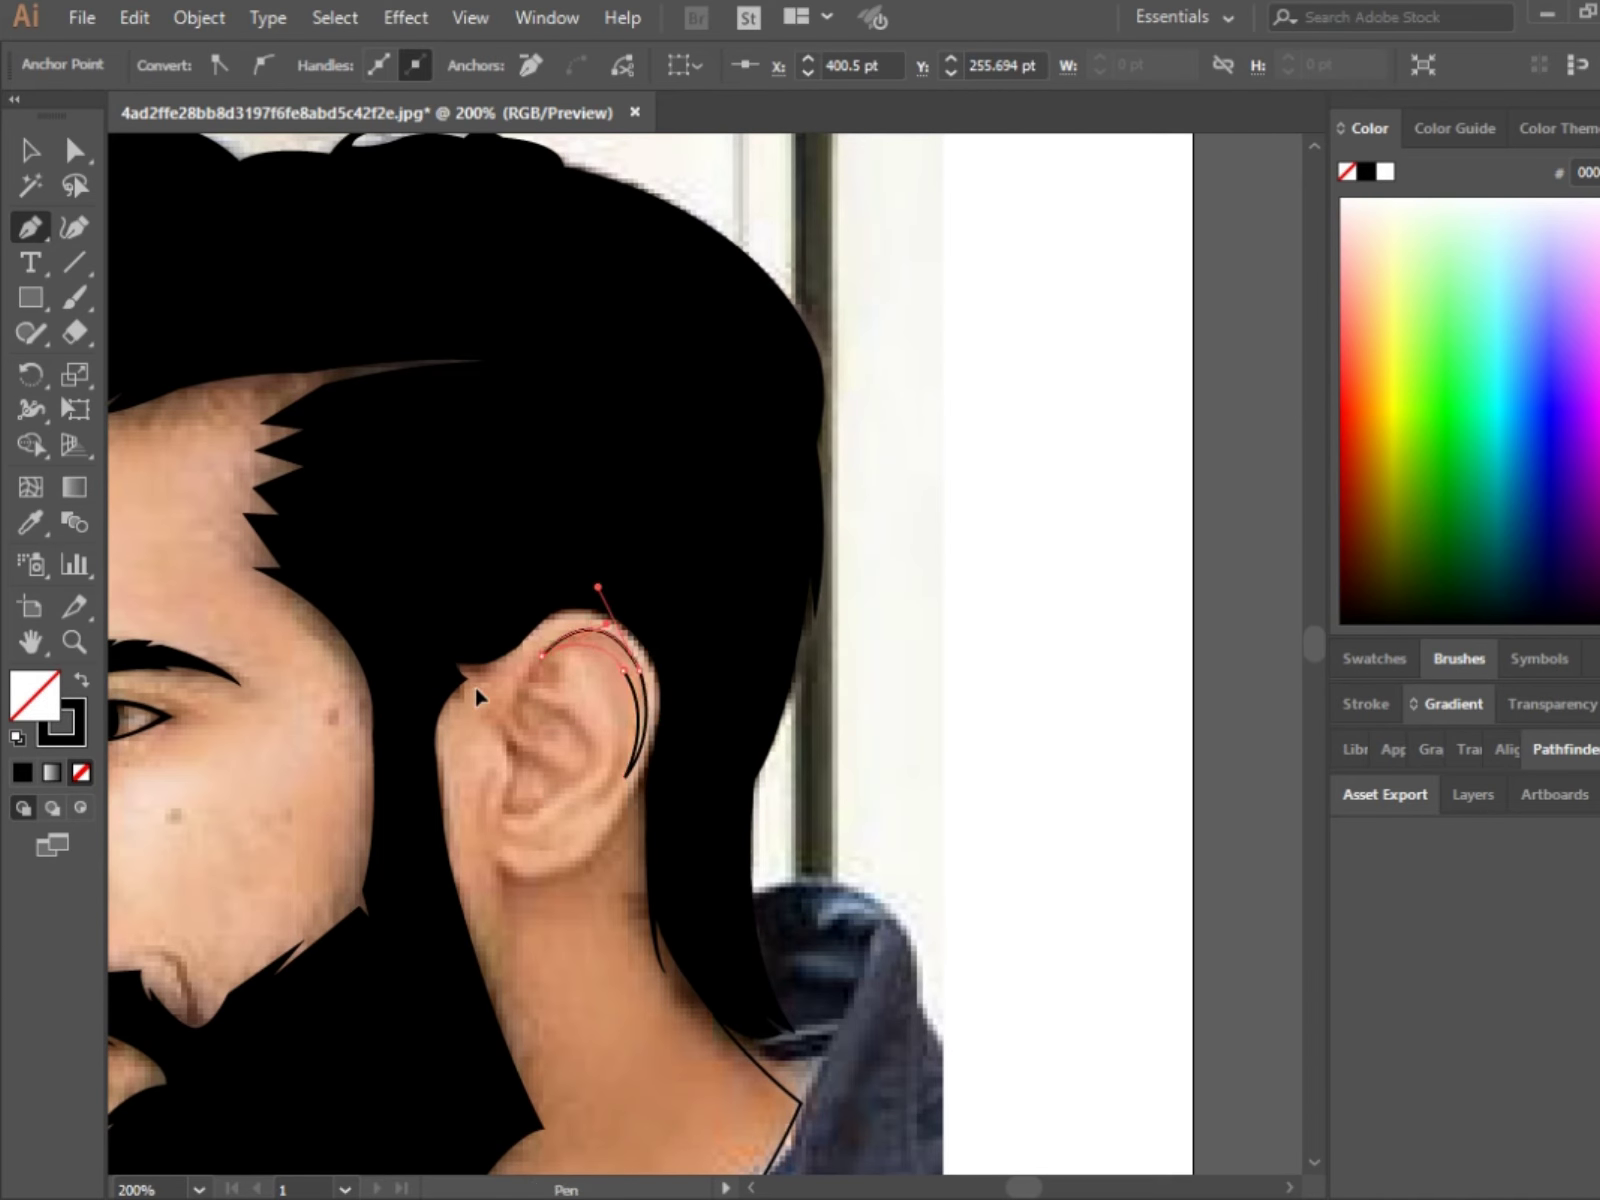
{"action": "key", "text": "shift+x"}
{"action": "key", "text": "ctrl+shift+a"}
{"action": "scroll", "coordinate": [563, 727], "scroll_direction": "up", "scroll_amount": 2}
Step: Pen-draw the curved inner-ear shape below the rim
{"action": "left_click", "coordinate": [440, 752]}
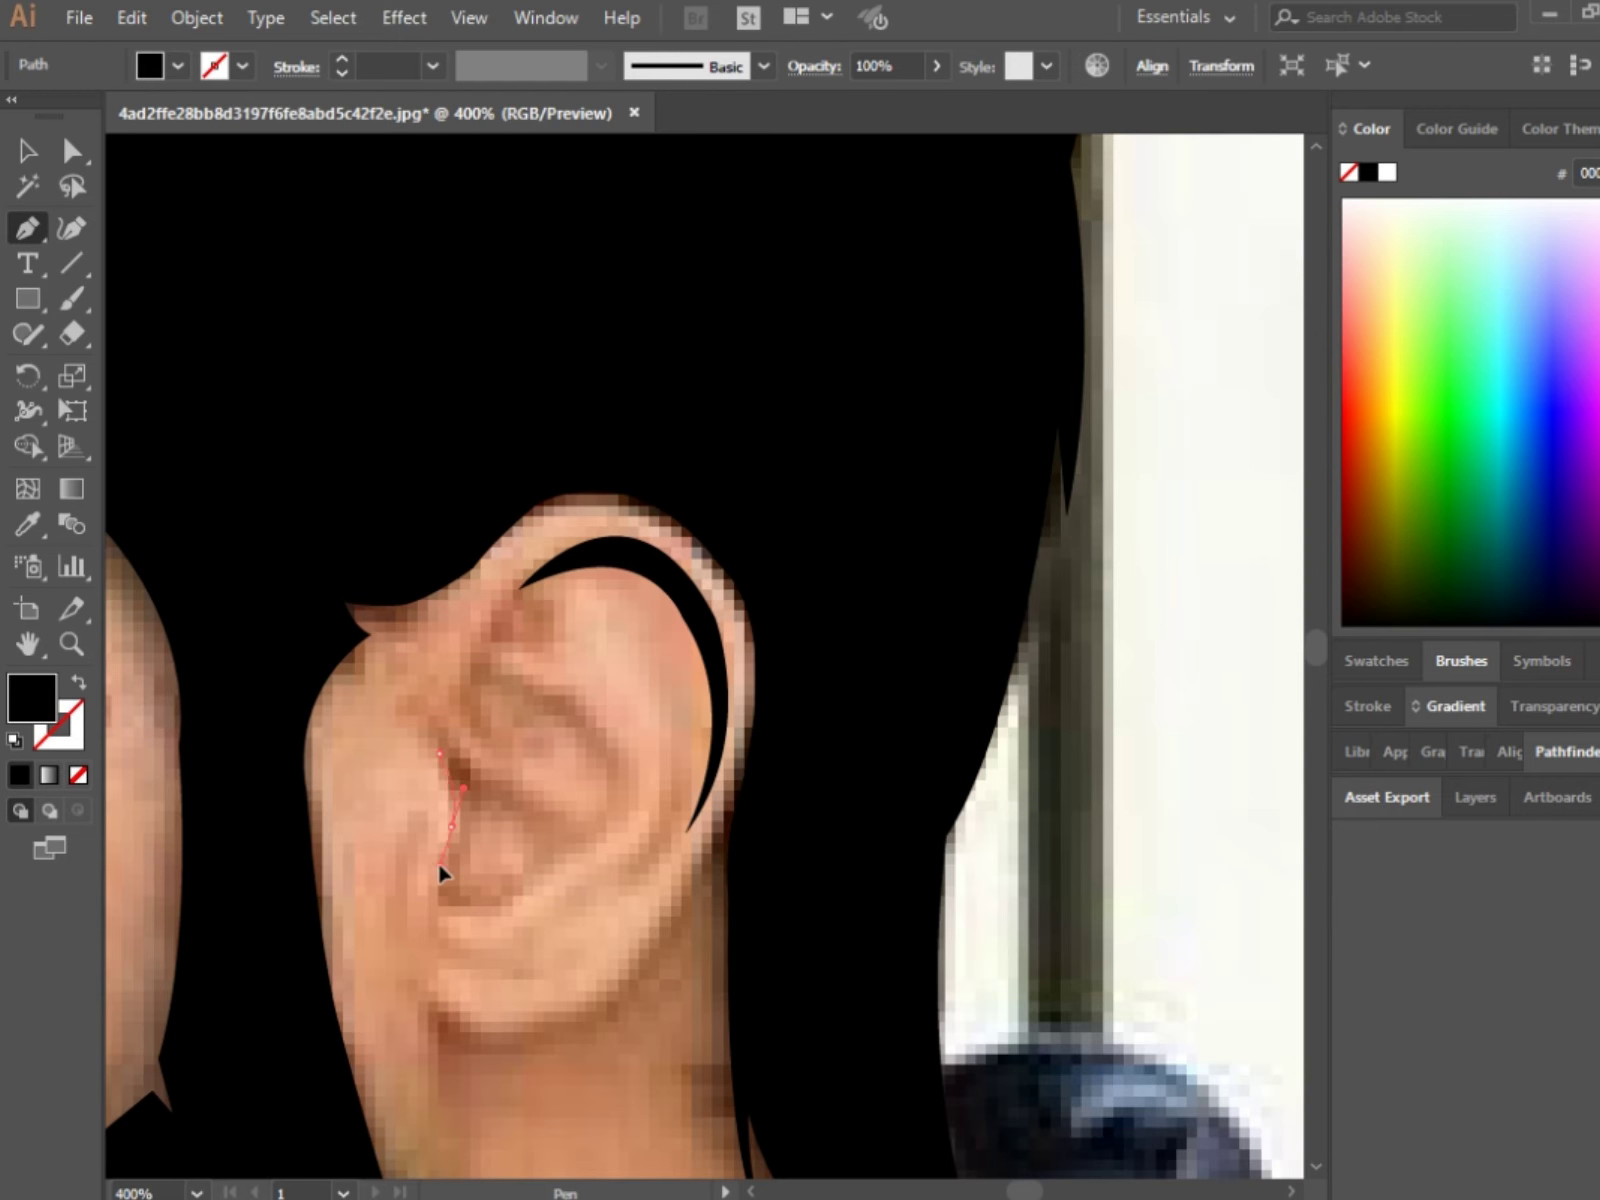
{"action": "left_click_drag", "start_coordinate": [452, 825], "coordinate": [507, 948]}
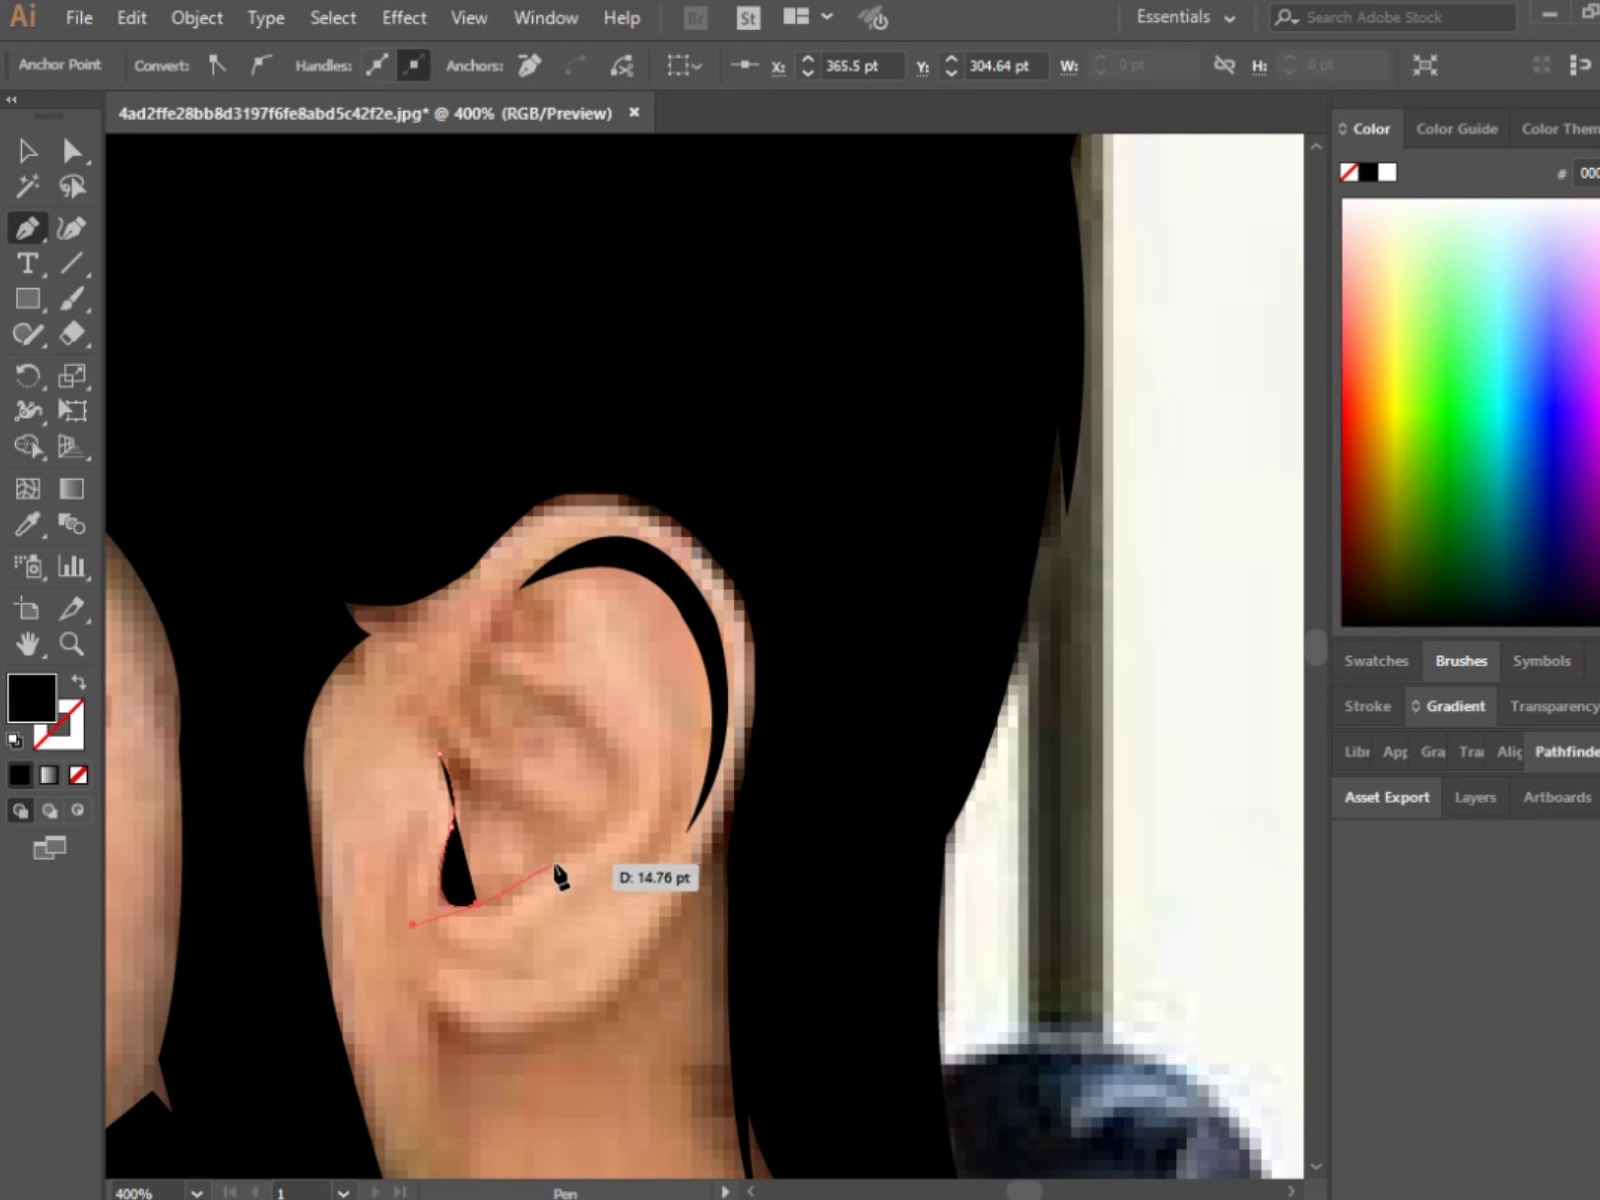
{"action": "mouse_move", "coordinate": [622, 797]}
{"action": "left_mouse_down"}
{"action": "mouse_move", "coordinate": [601, 793]}
{"action": "mouse_move", "coordinate": [607, 679]}
{"action": "mouse_move", "coordinate": [531, 683]}
{"action": "left_mouse_up"}
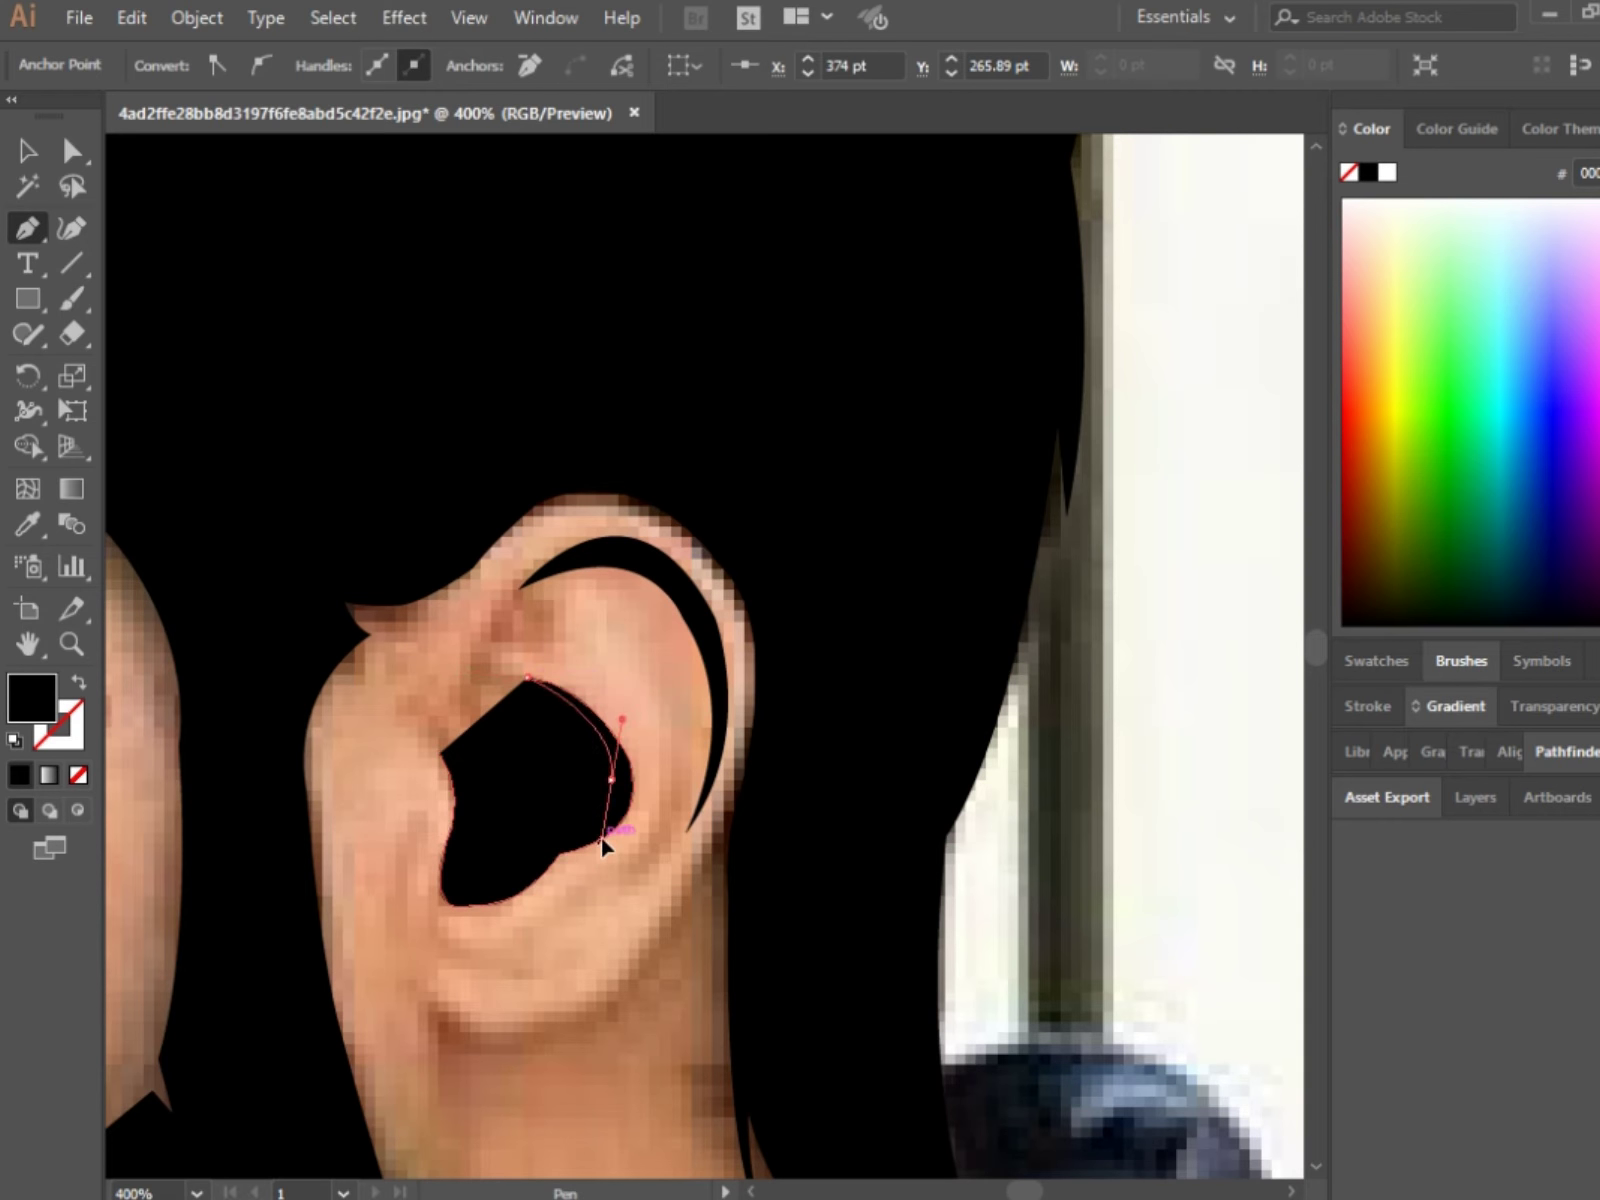
{"action": "left_click_drag", "start_coordinate": [547, 815], "coordinate": [593, 831]}
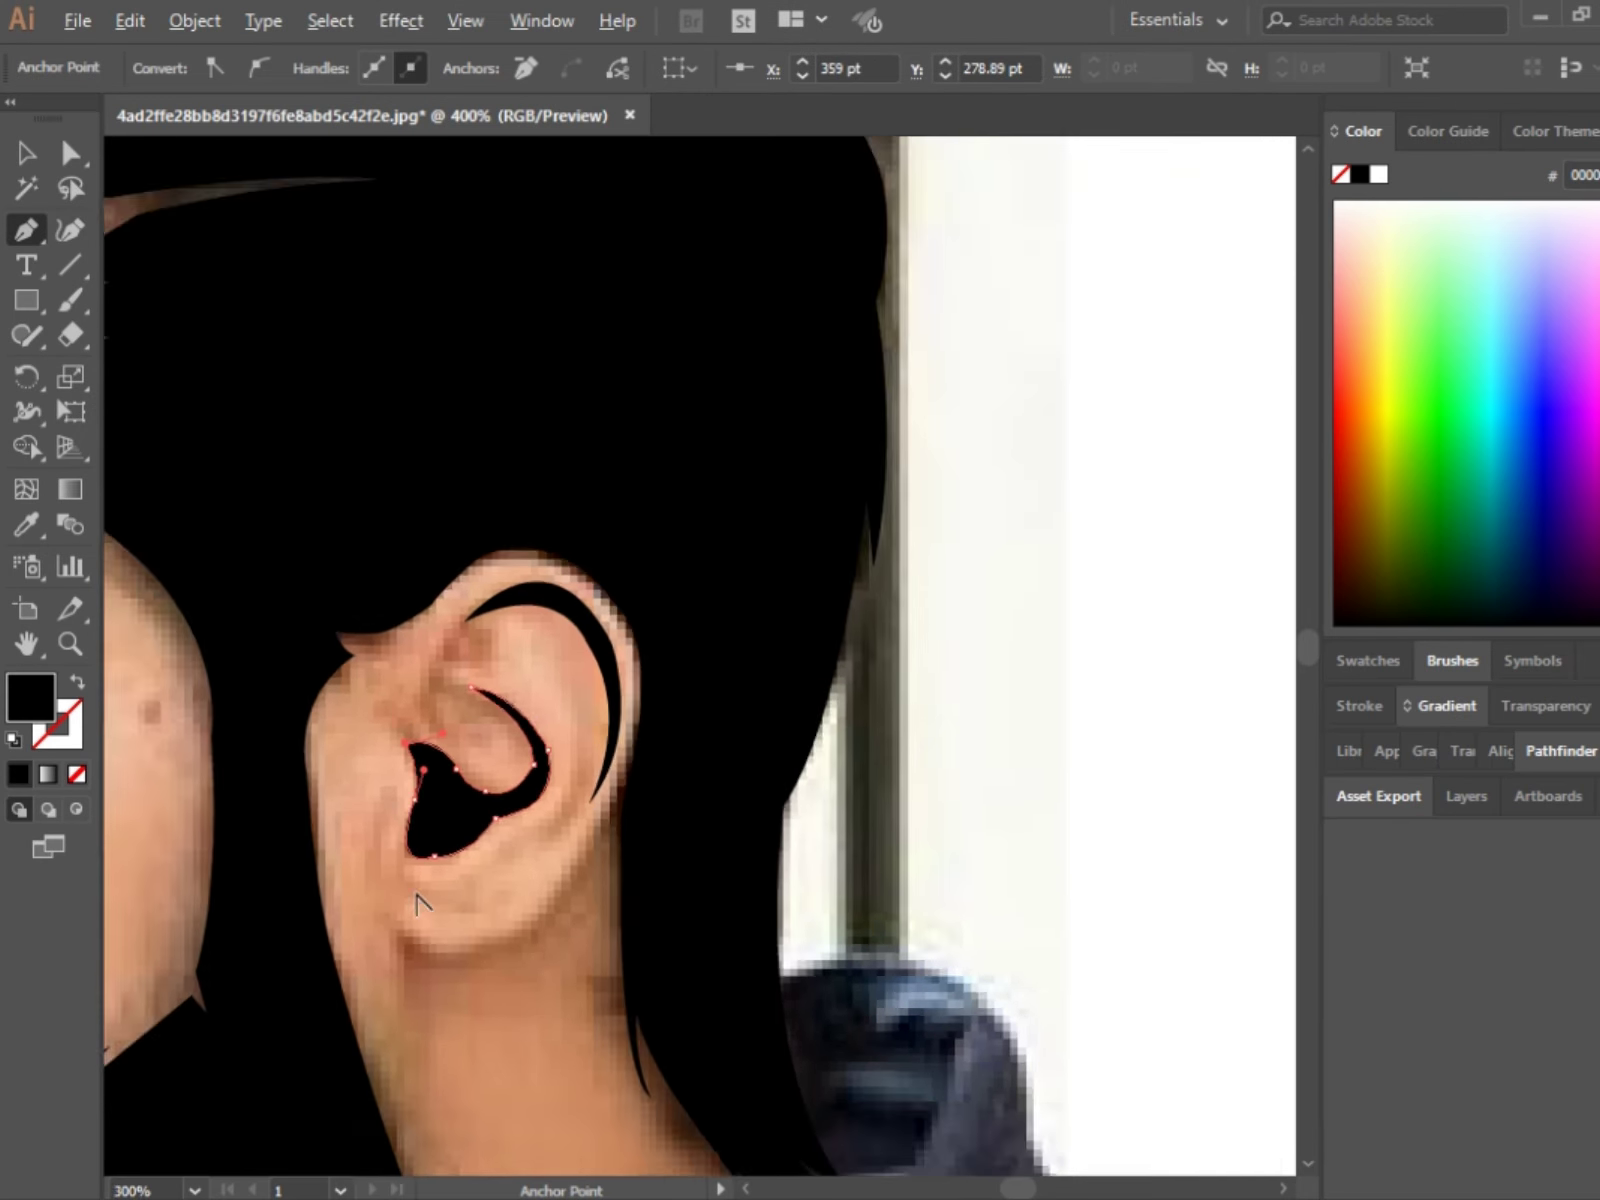
Step: Draw a thin pointed crescent under the earlobe curving up toward the ear's back
{"action": "left_click", "coordinate": [390, 898]}
{"action": "left_click_drag", "start_coordinate": [612, 848], "coordinate": [735, 683]}
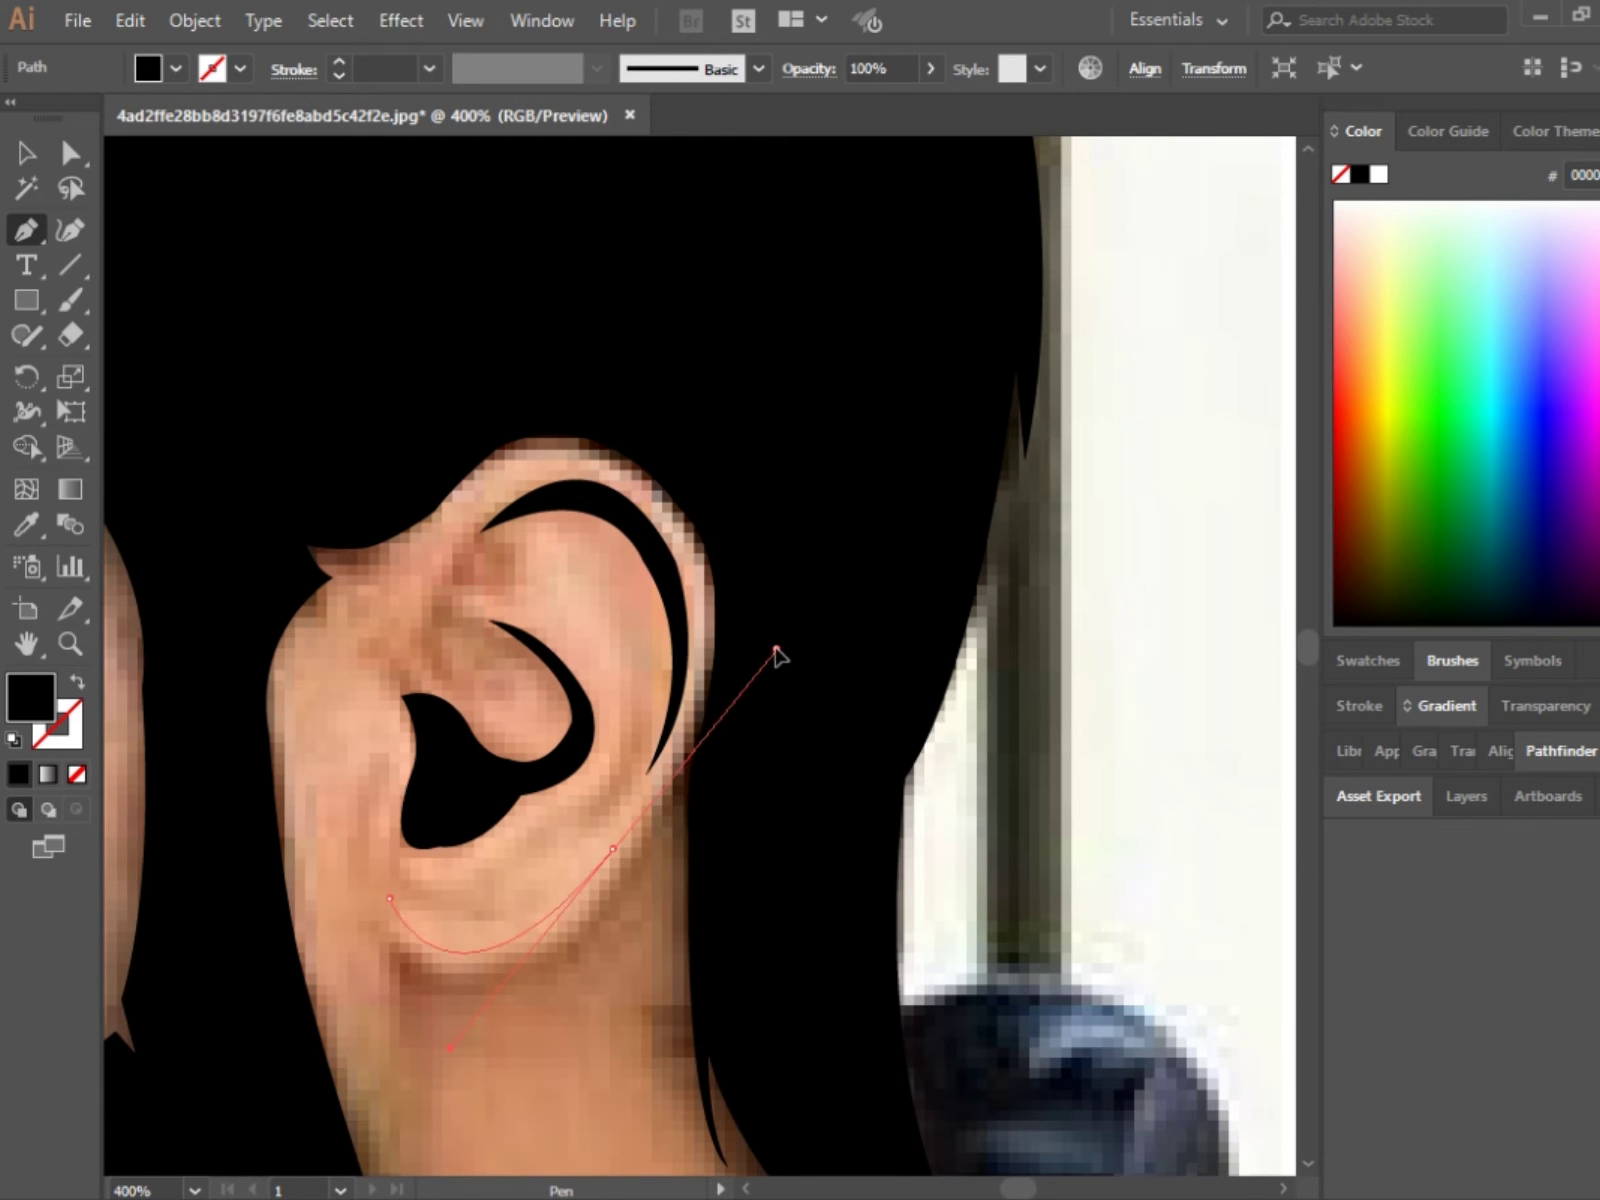
{"action": "left_click", "coordinate": [612, 848]}
{"action": "left_click_drag", "start_coordinate": [365, 955], "coordinate": [440, 967]}
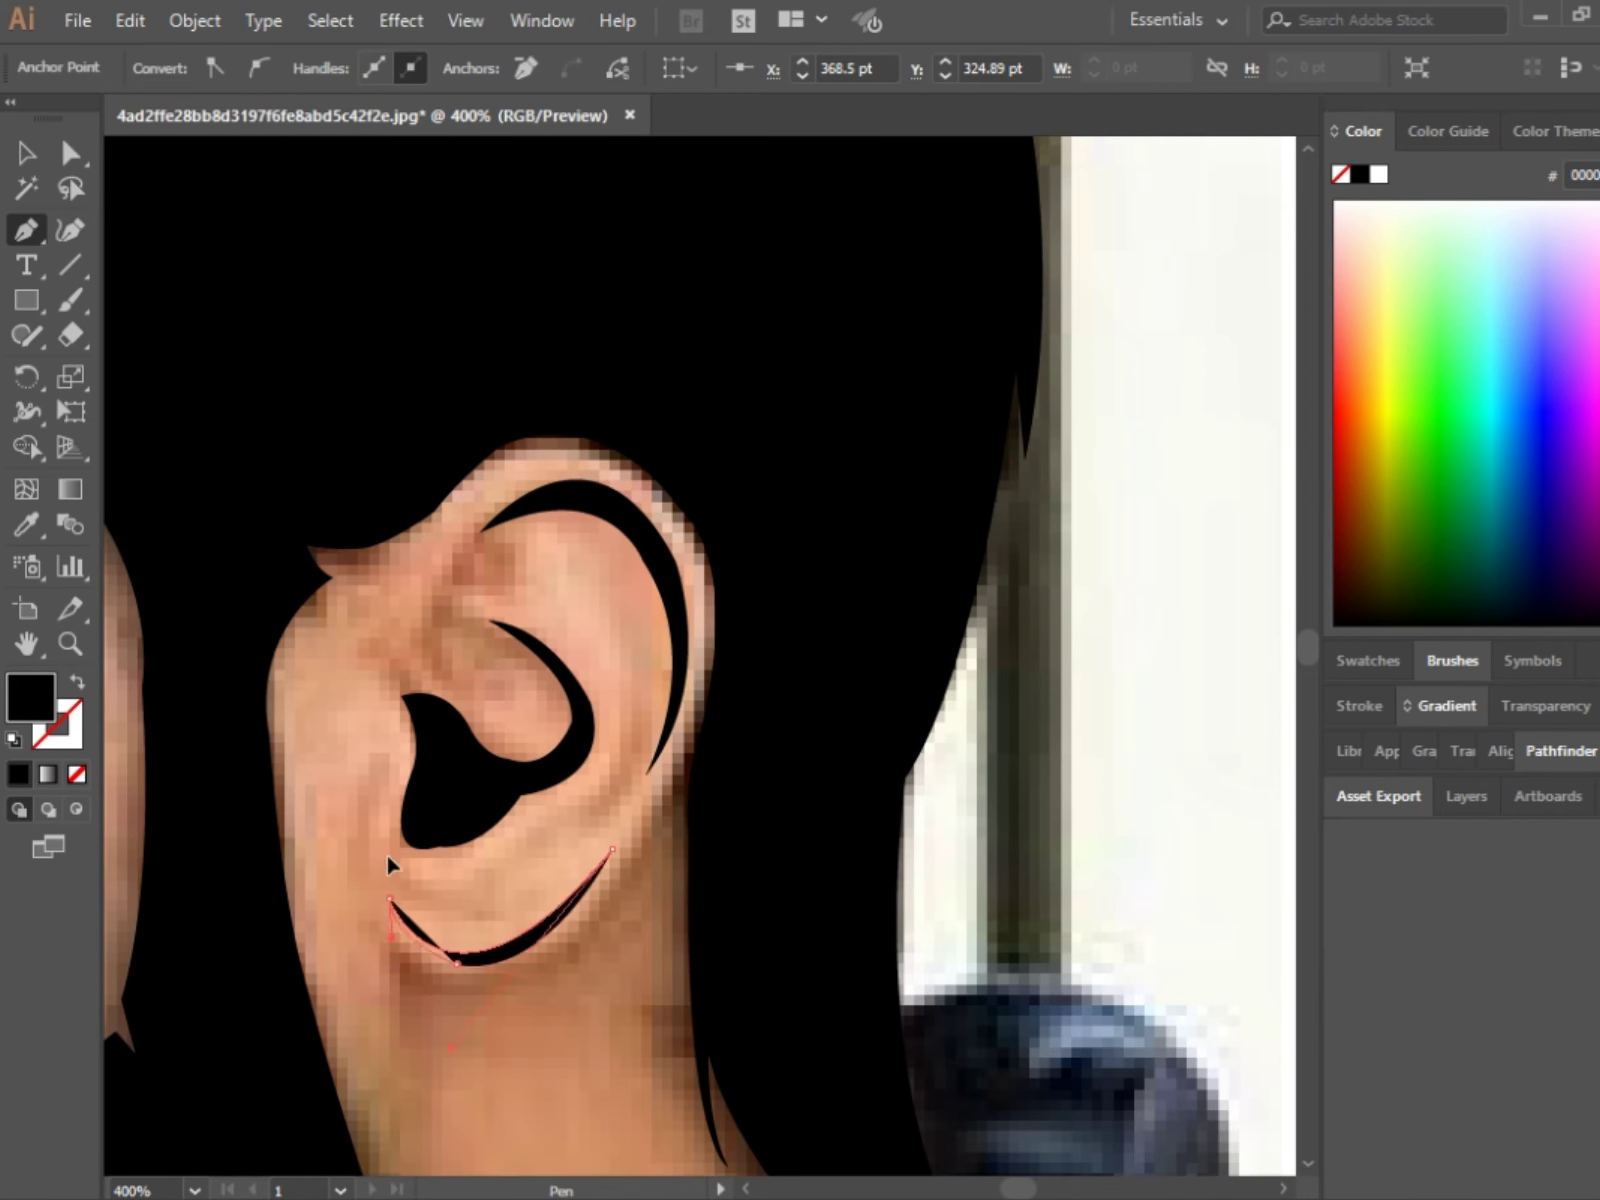
{"action": "scroll", "coordinate": [410, 975], "scroll_direction": "up", "scroll_amount": 2}
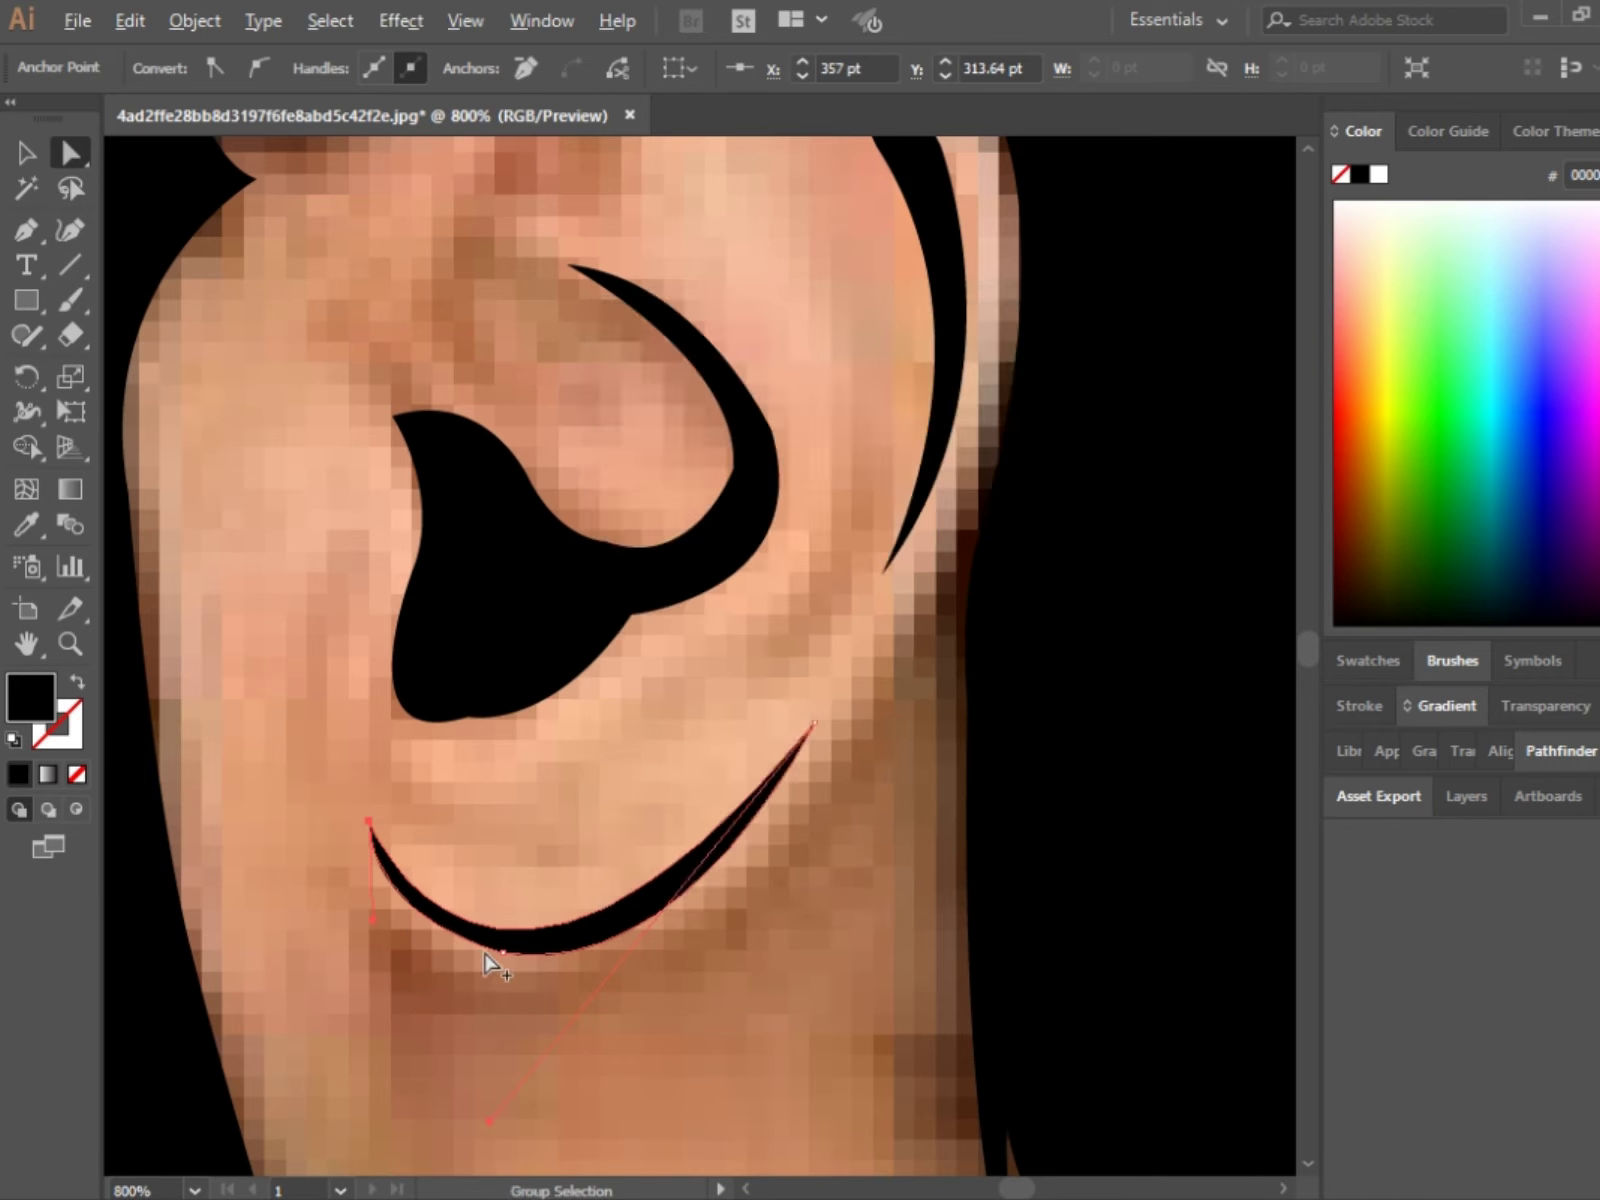
{"action": "scroll", "coordinate": [405, 897], "scroll_direction": "up", "scroll_amount": 1}
{"action": "left_click", "coordinate": [452, 945]}
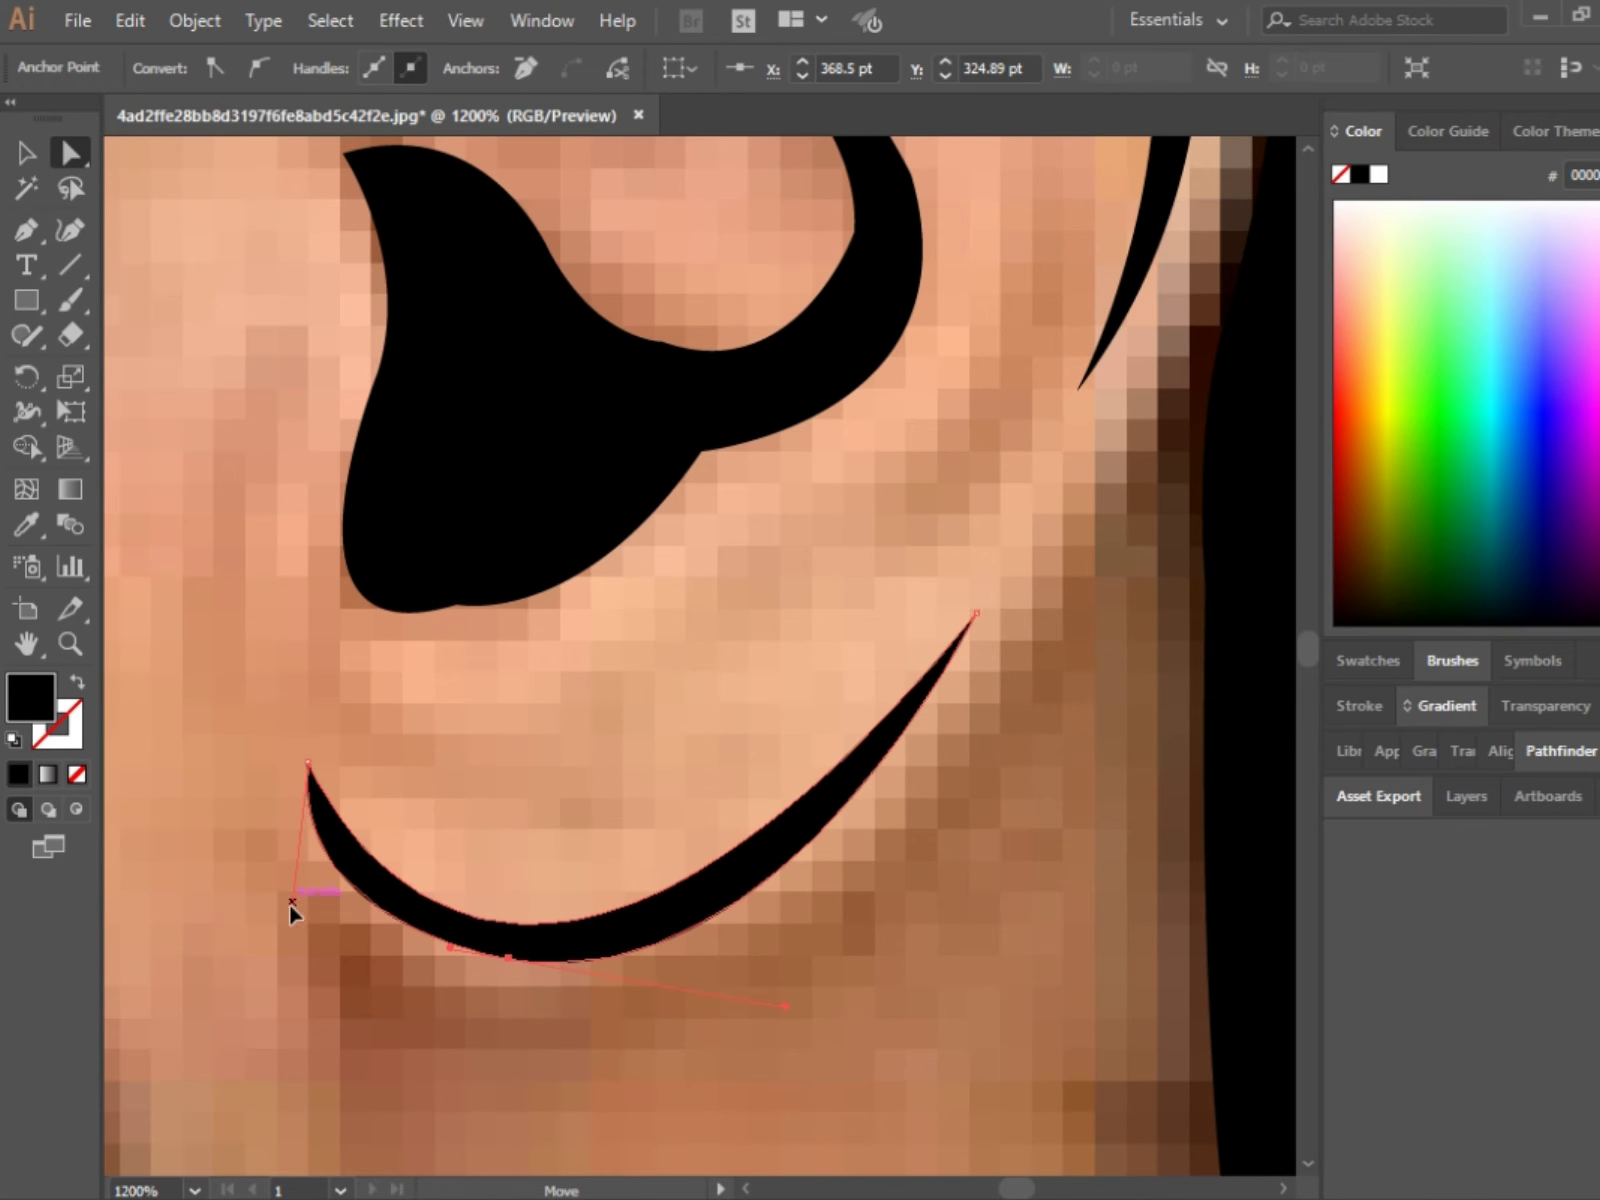
{"action": "scroll", "coordinate": [320, 908], "scroll_direction": "down", "scroll_amount": 5}
{"action": "key", "text": "p"}
{"action": "scroll", "coordinate": [650, 700], "scroll_direction": "up", "scroll_amount": 3}
Step: Draw the collar shape behind the neck with the Pen tool and fill it solid black
{"action": "left_click", "coordinate": [608, 695]}
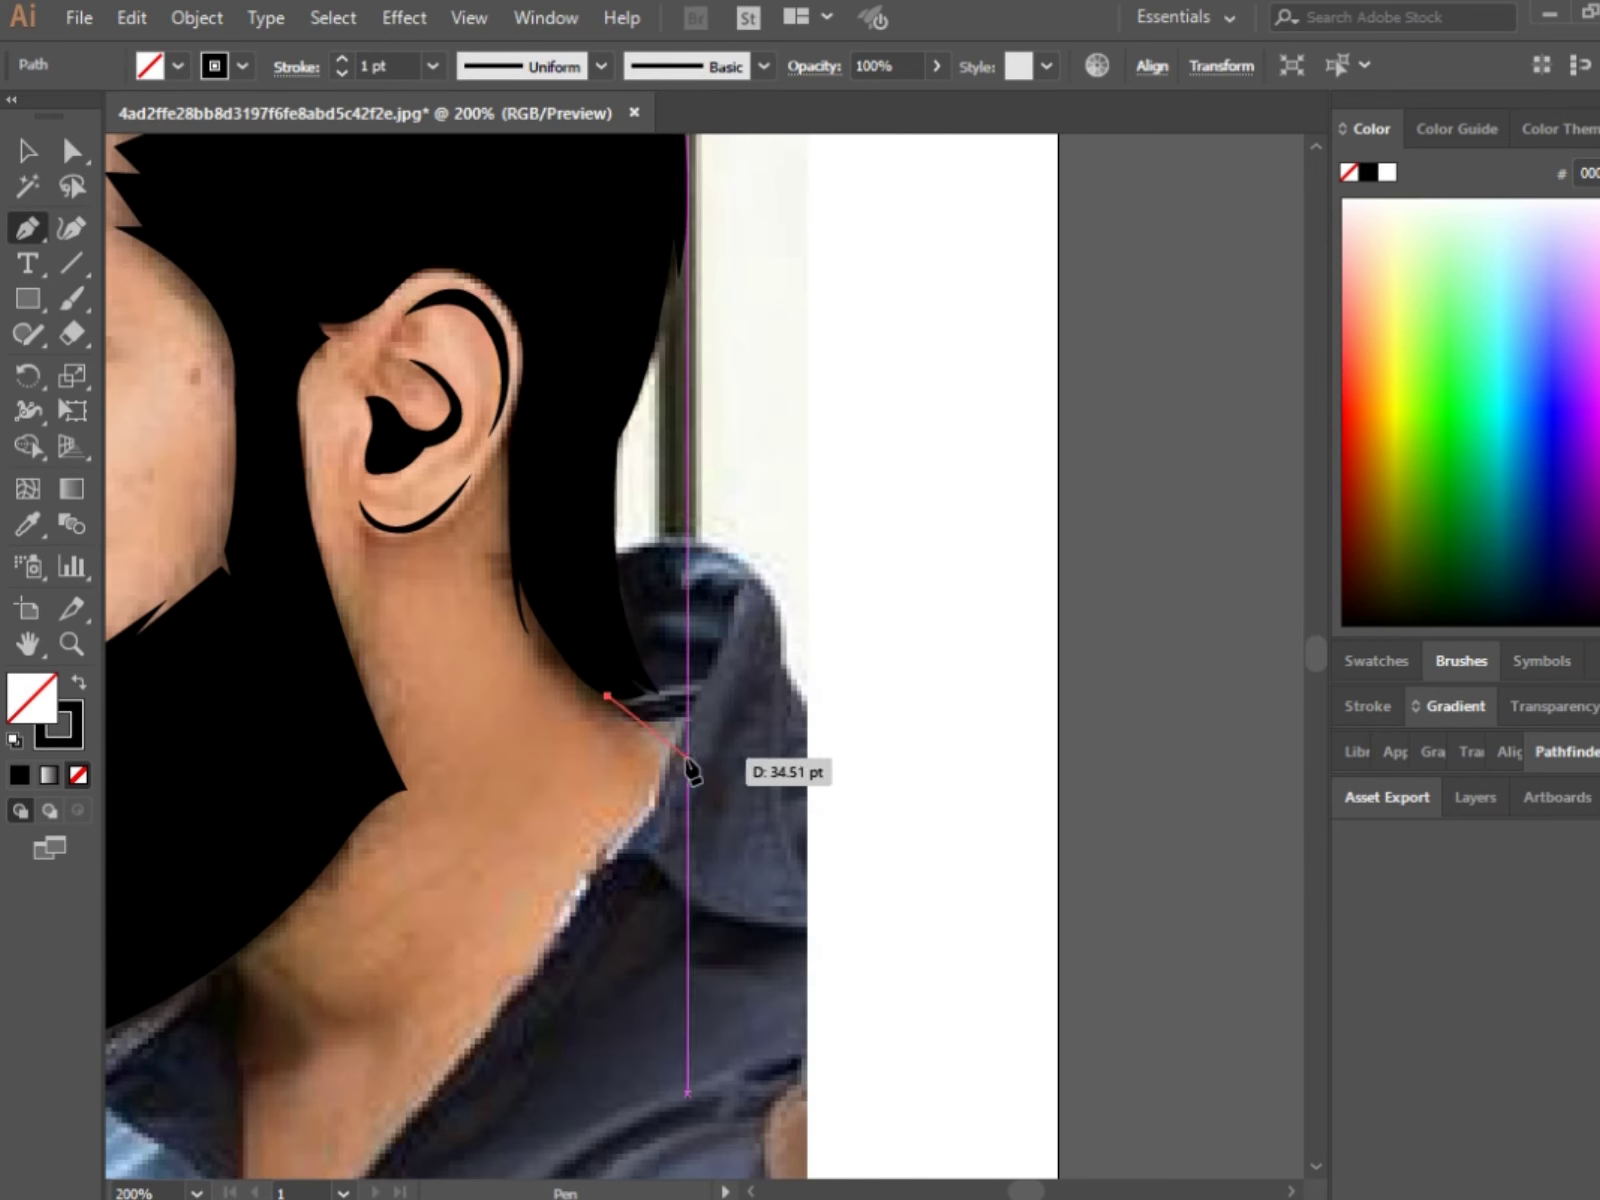
{"action": "left_click", "coordinate": [688, 758]}
{"action": "left_click", "coordinate": [730, 778]}
{"action": "scroll", "coordinate": [730, 785], "scroll_direction": "down", "scroll_amount": 3}
{"action": "scroll", "coordinate": [505, 900], "scroll_direction": "up", "scroll_amount": 1}
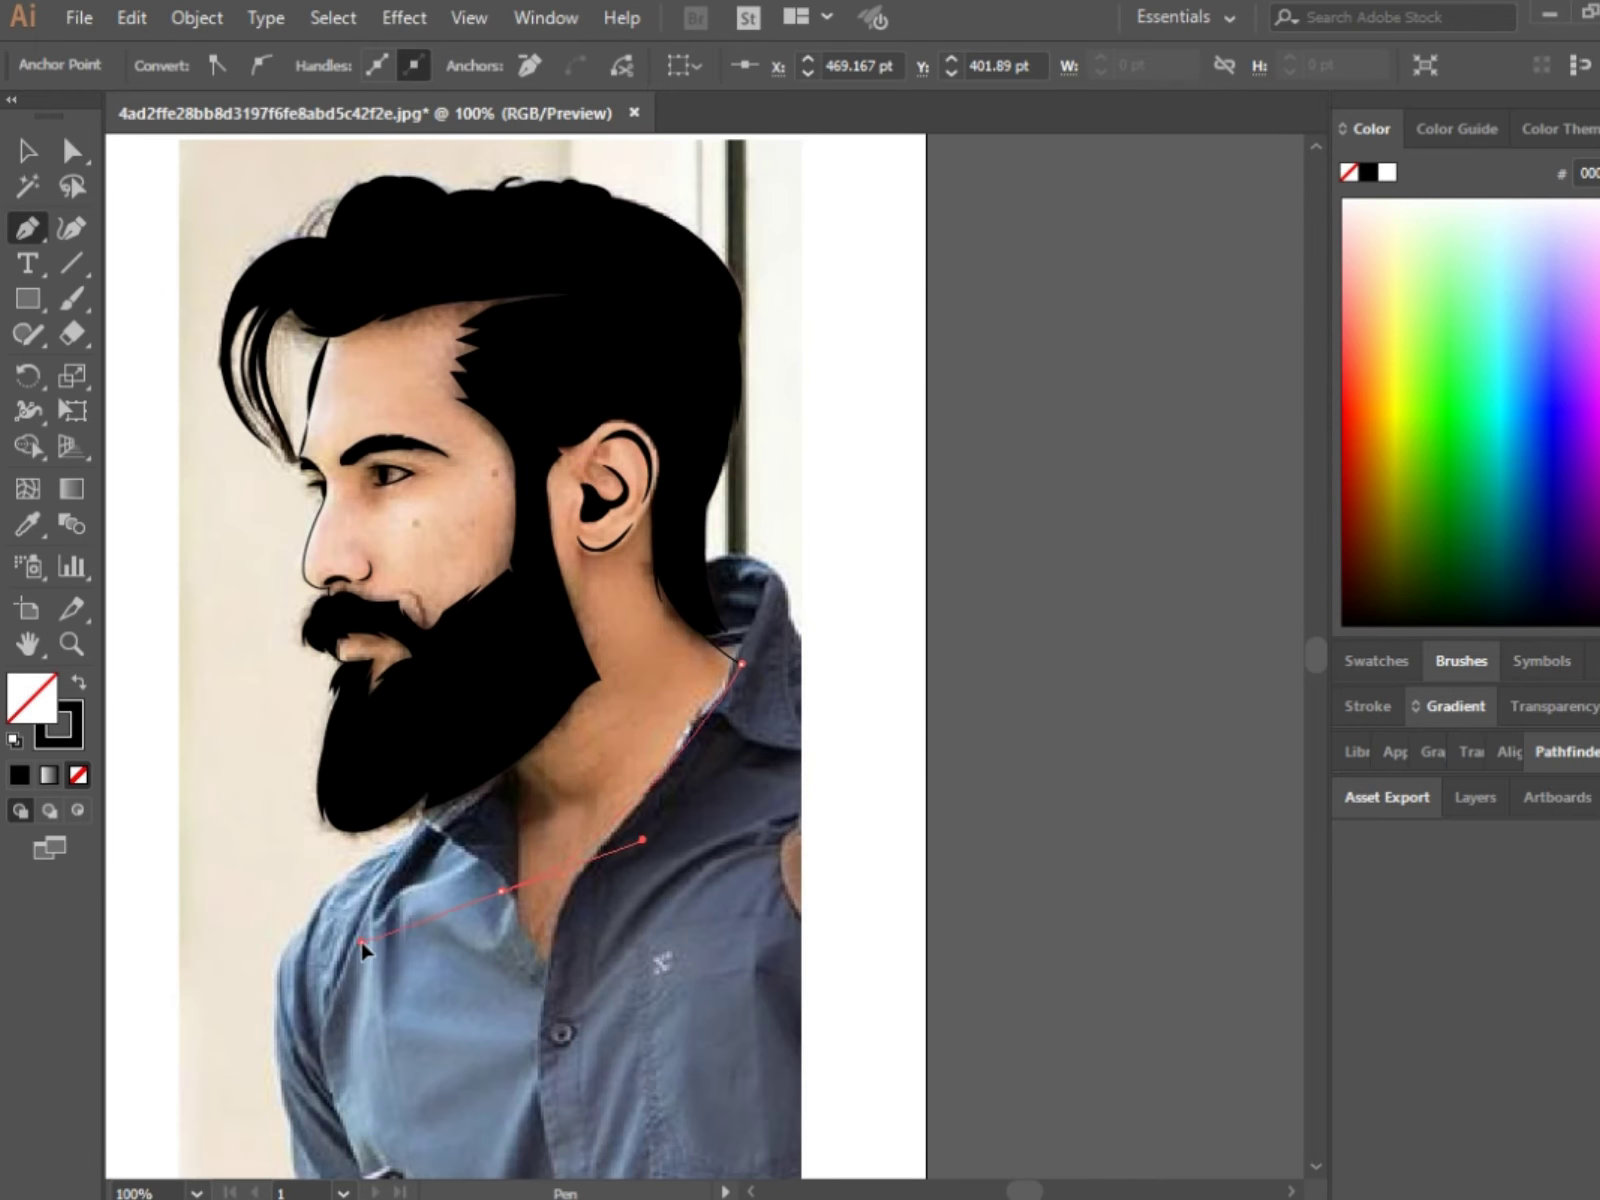
{"action": "left_click_drag", "start_coordinate": [500, 890], "coordinate": [706, 690]}
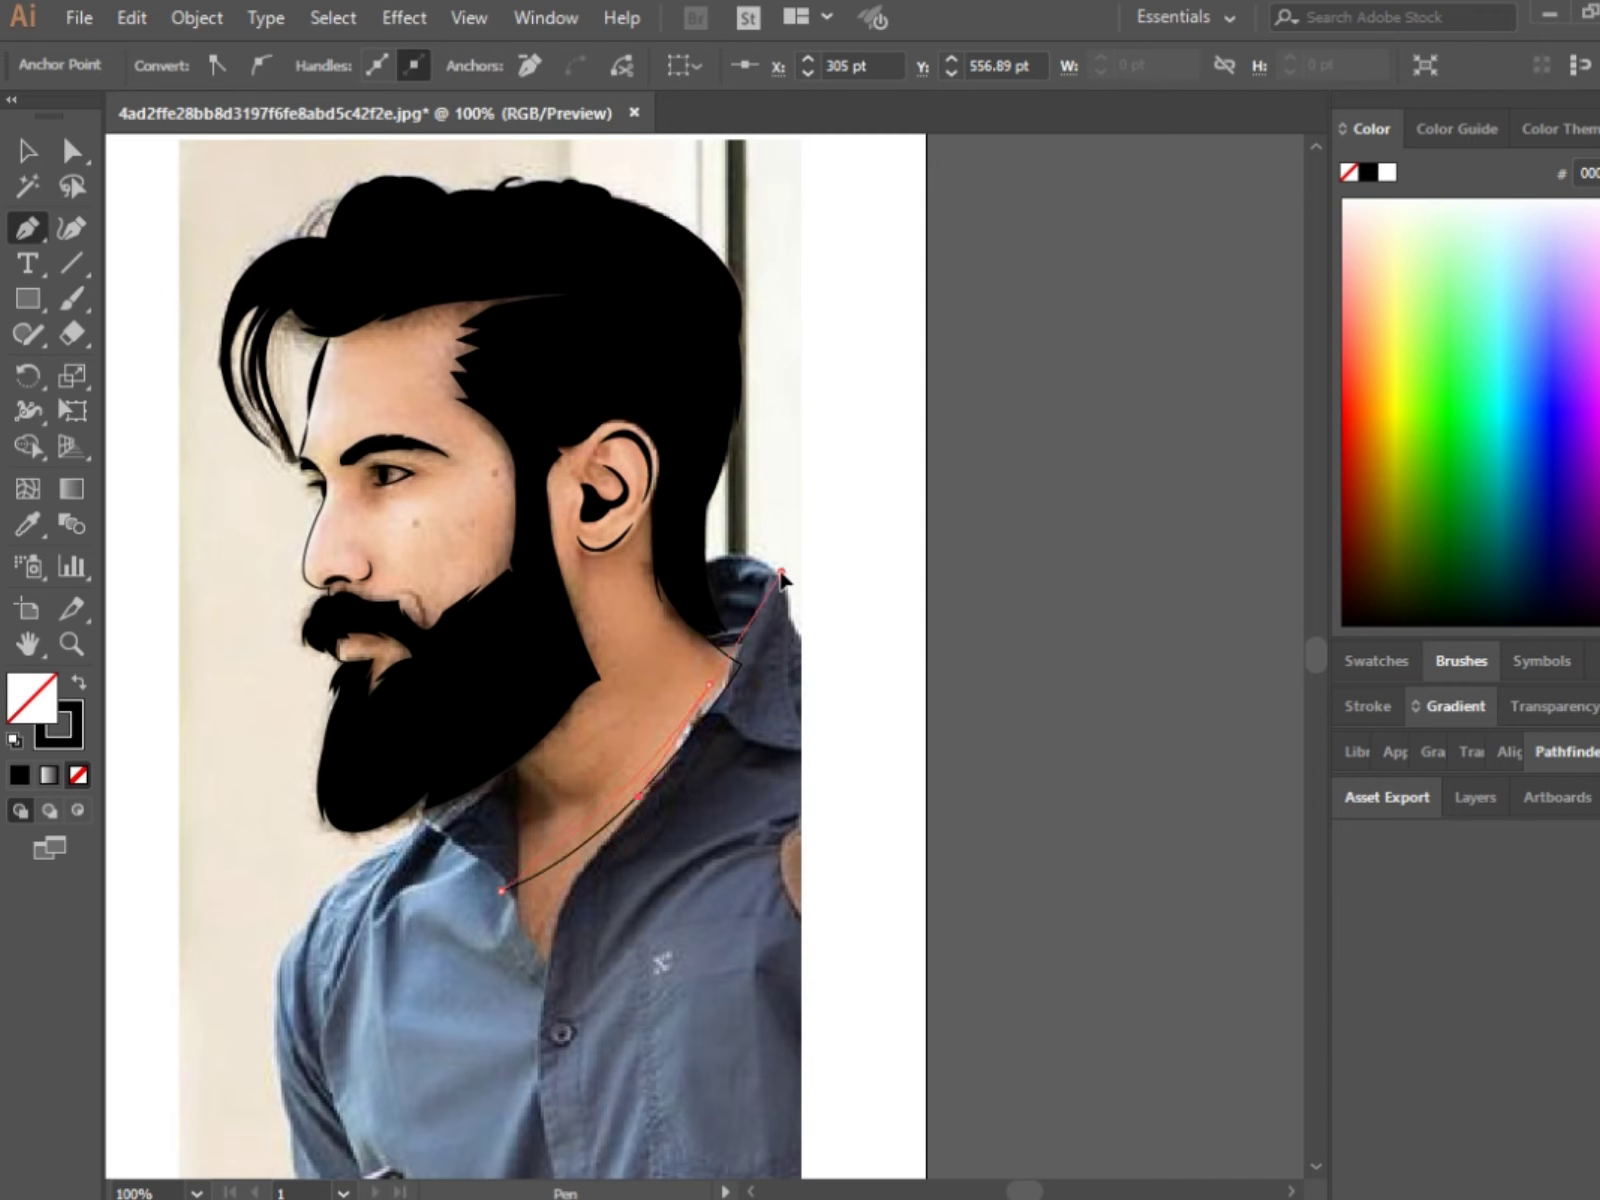
{"action": "left_click", "coordinate": [781, 572]}
{"action": "left_click", "coordinate": [78, 682]}
{"action": "left_click", "coordinate": [770, 800], "text": "ctrl"}
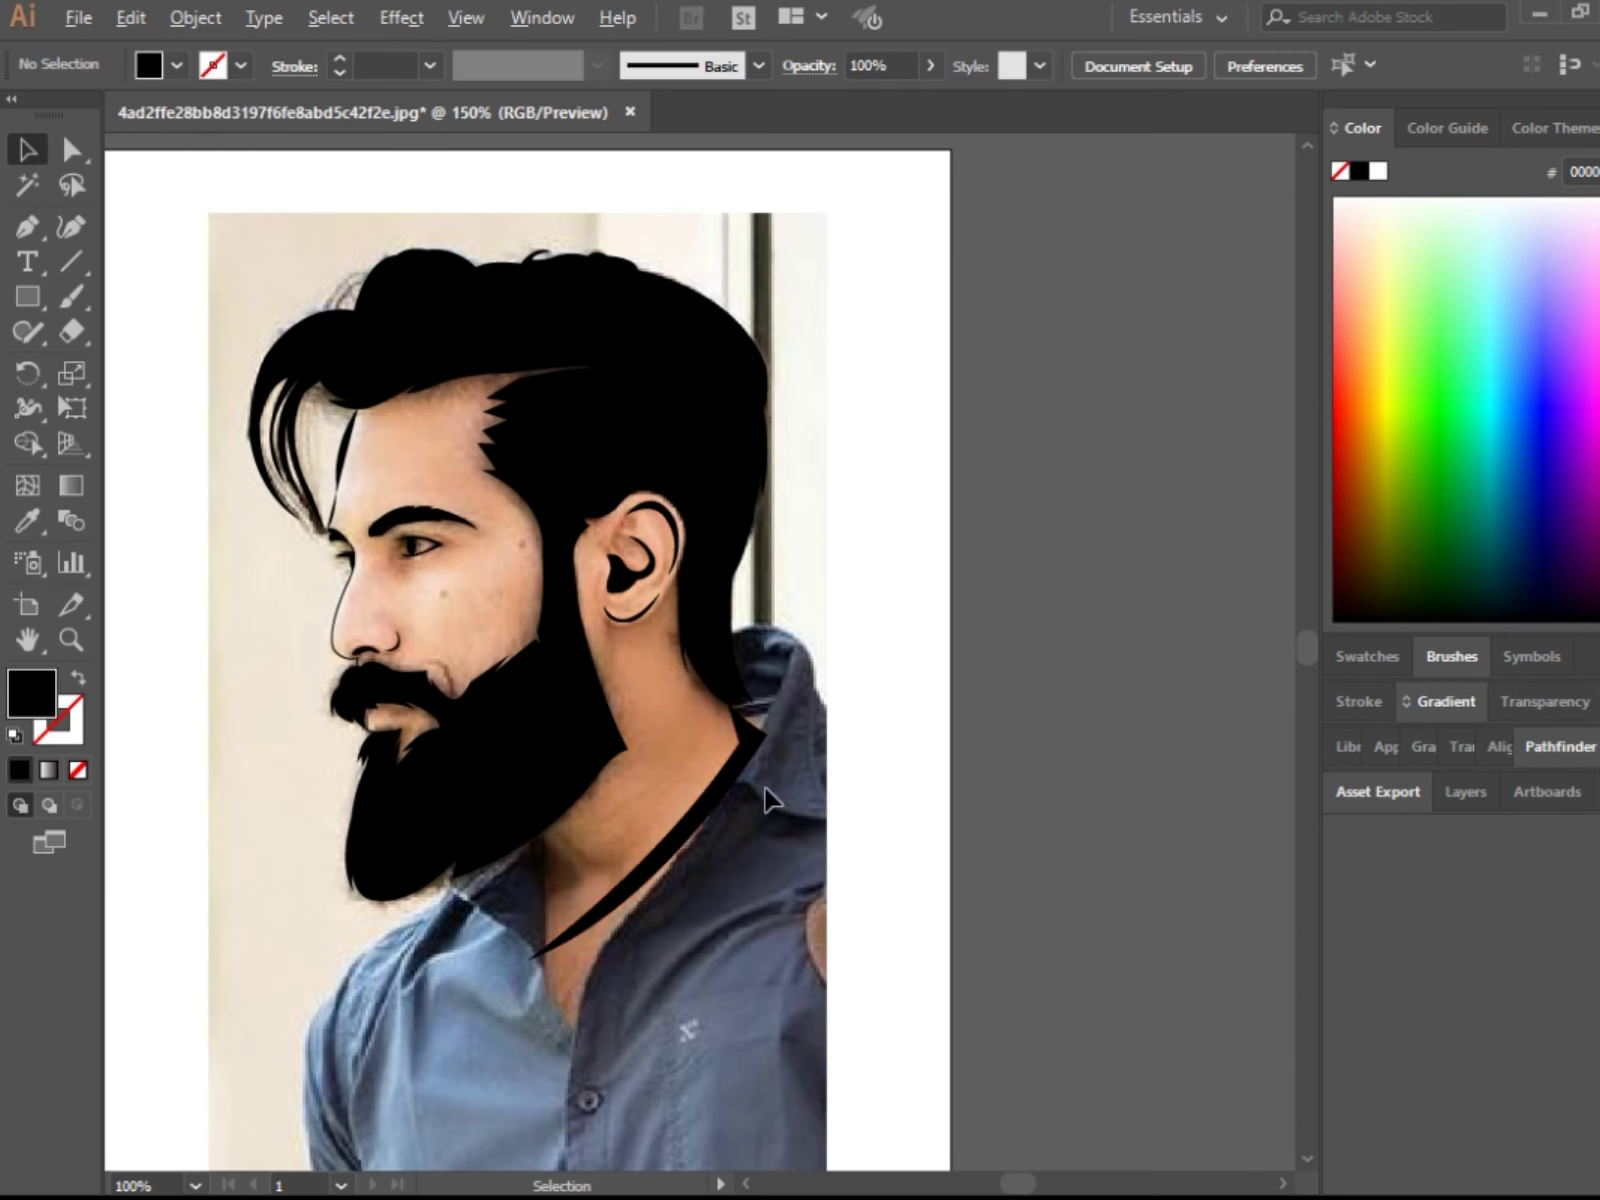
Step: Reshape the collar's top point, lower end and middle curve with Direct Selection
{"action": "scroll", "coordinate": [767, 795], "scroll_direction": "up", "scroll_amount": 1}
{"action": "key", "text": "a"}
{"action": "left_click_drag", "start_coordinate": [700, 755], "coordinate": [761, 768]}
{"action": "key", "text": "ctrl+0"}
{"action": "key", "text": "ctrl+plus"}
{"action": "key", "text": "ctrl+plus"}
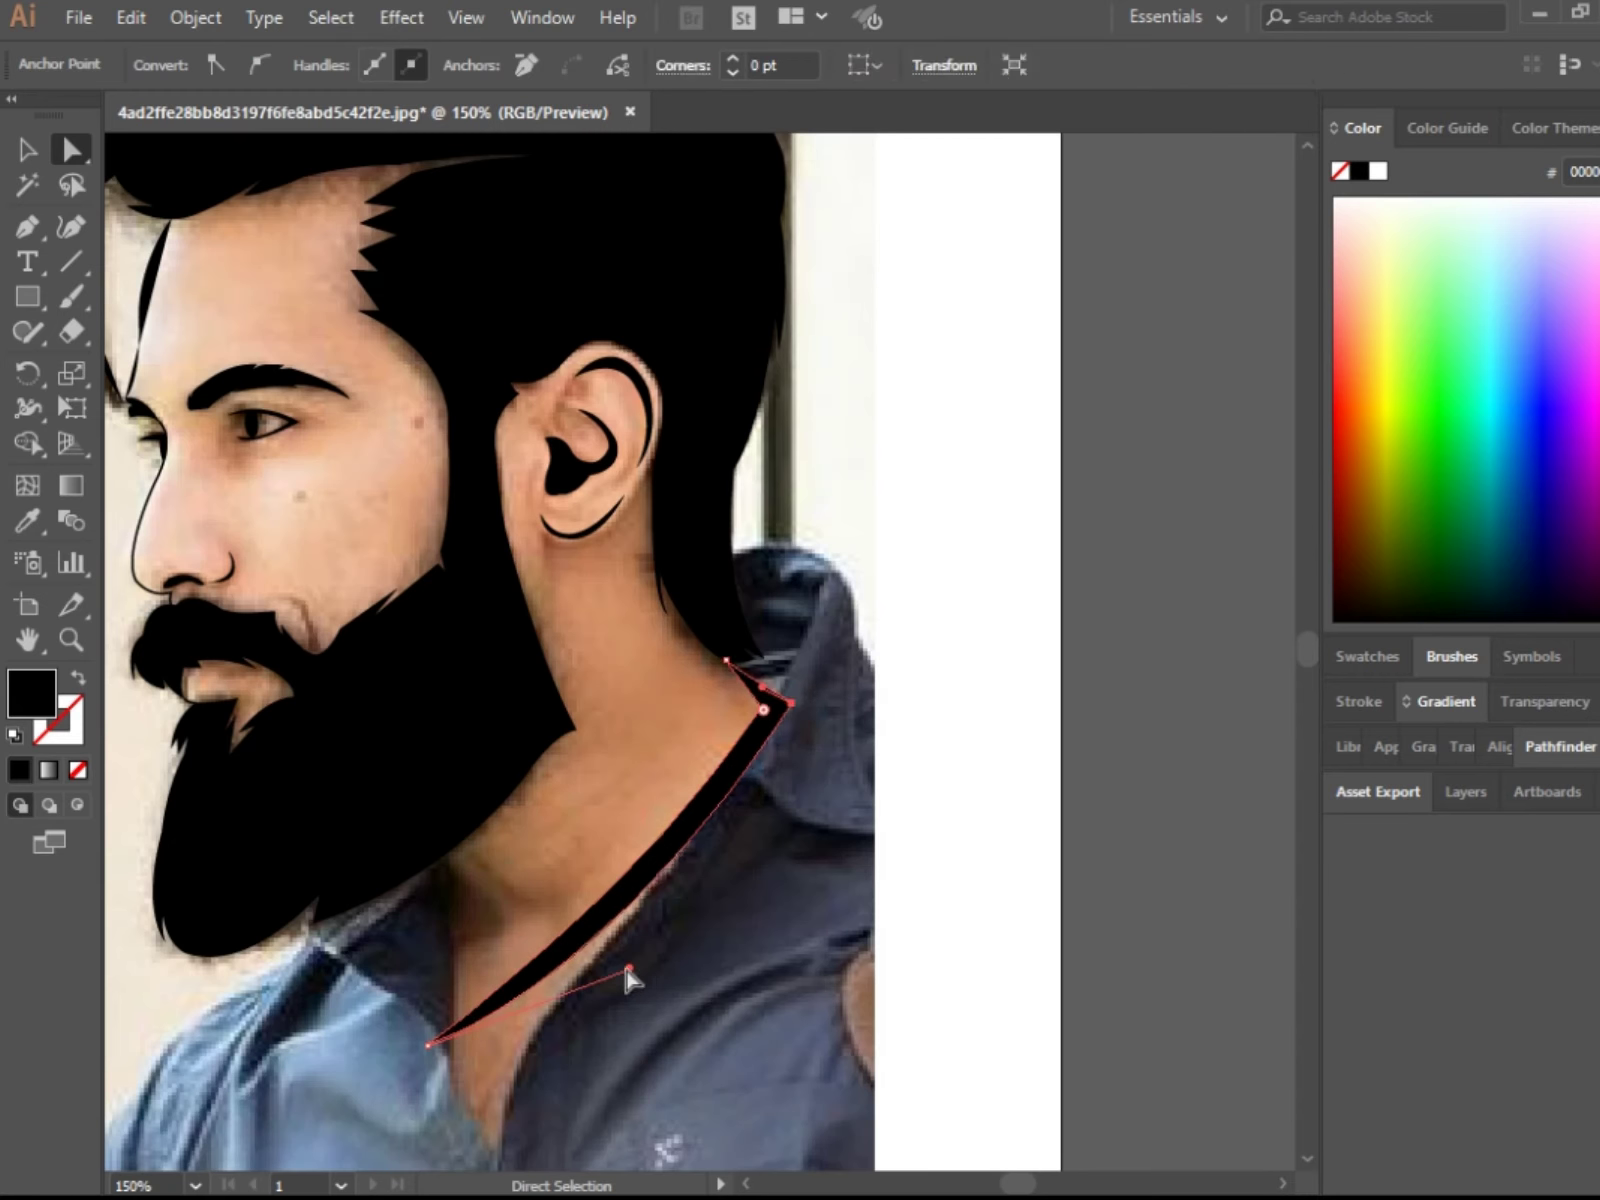
{"action": "left_click_drag", "start_coordinate": [455, 1033], "coordinate": [630, 978]}
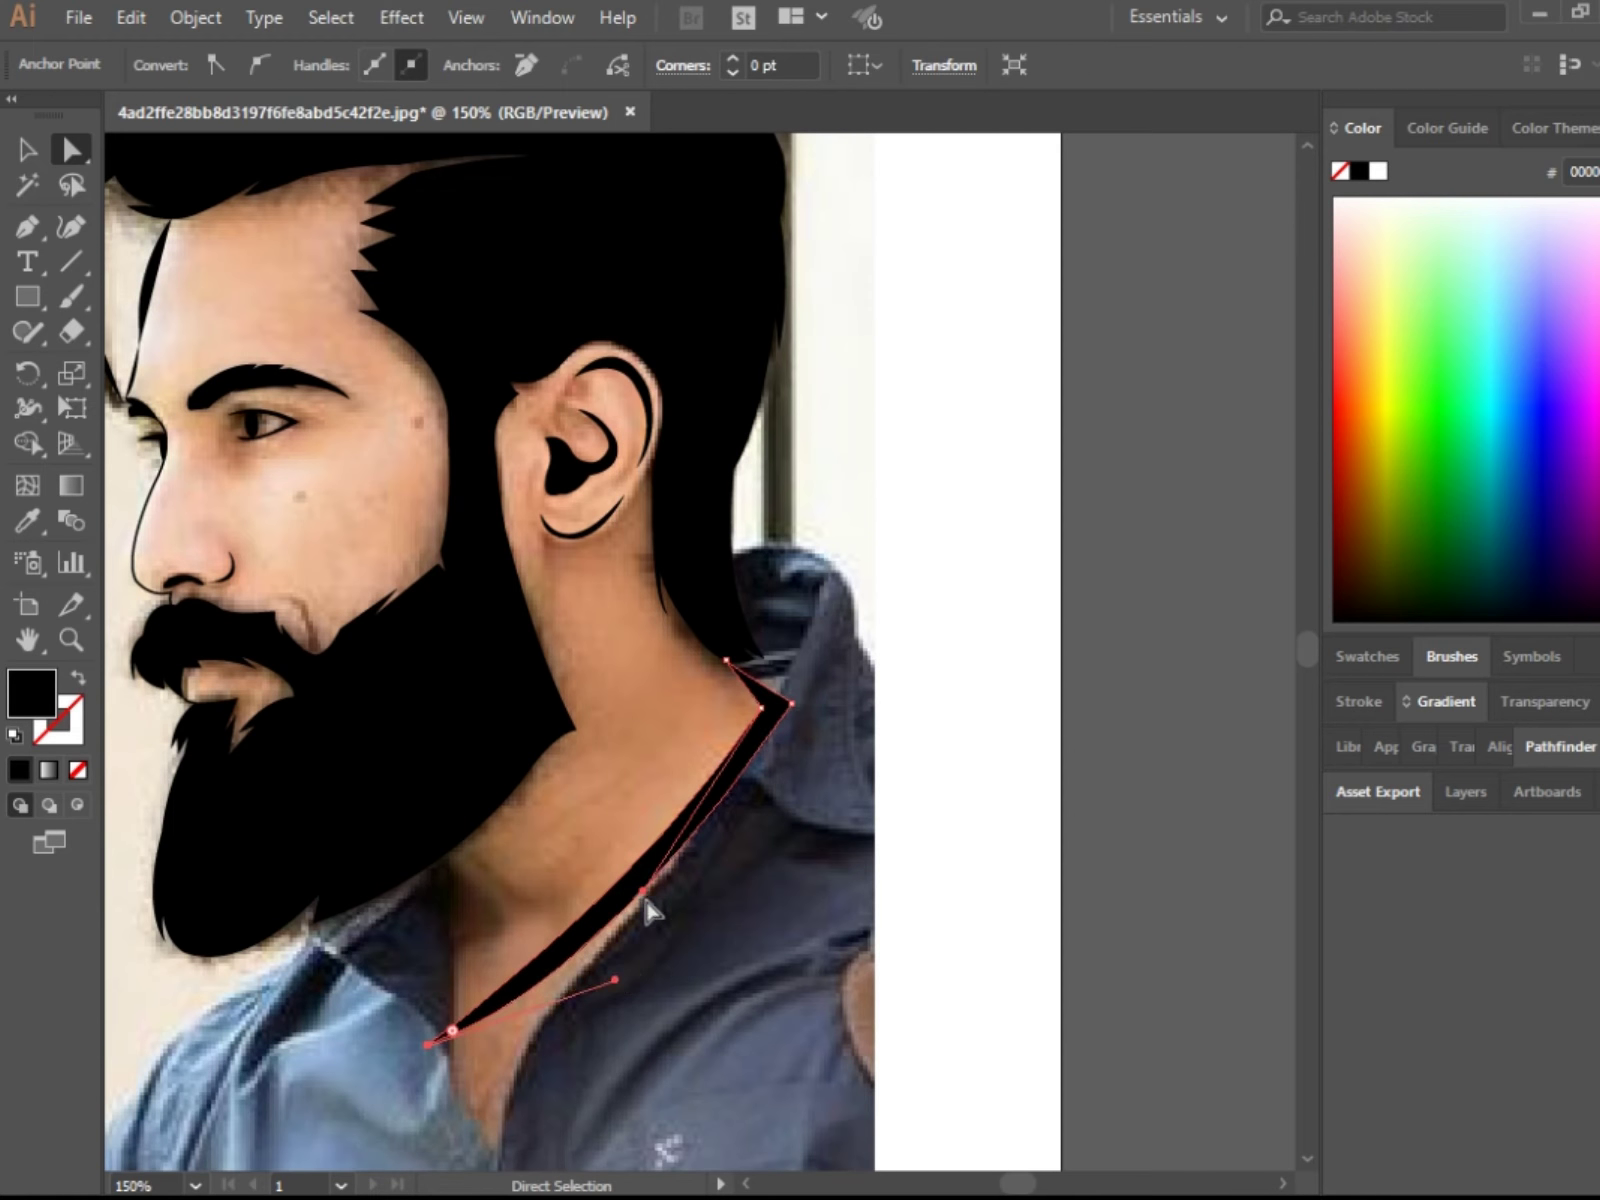
{"action": "mouse_move", "coordinate": [644, 902]}
{"action": "left_mouse_down"}
{"action": "mouse_move", "coordinate": [621, 920]}
{"action": "mouse_move", "coordinate": [660, 918]}
{"action": "mouse_move", "coordinate": [650, 846]}
{"action": "left_mouse_up"}
Step: Fine-tune the collar's top point and curve handles so the stroke tapers
{"action": "key", "text": "ctrl+0"}
{"action": "key", "text": "ctrl+plus"}
{"action": "key", "text": "ctrl+plus"}
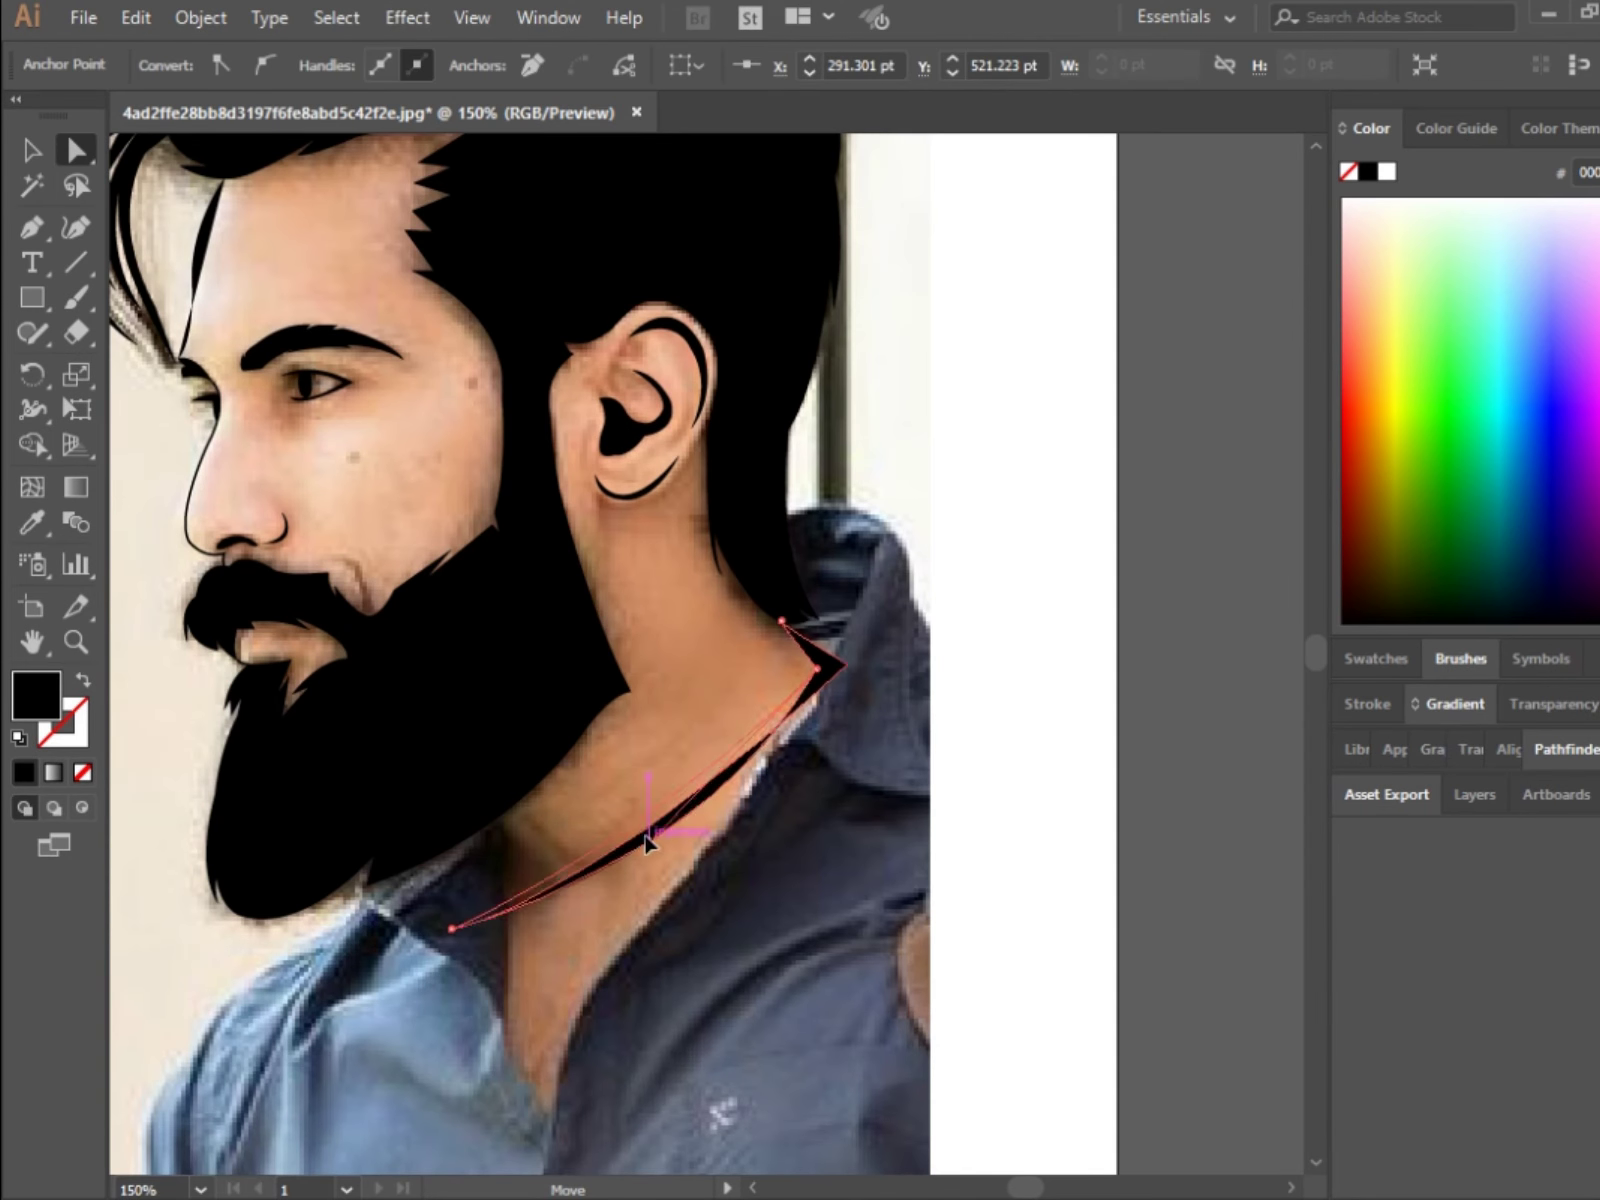
{"action": "left_click_drag", "start_coordinate": [844, 668], "coordinate": [836, 690]}
{"action": "key", "text": "ctrl+plus"}
{"action": "key", "text": "ctrl+minus"}
{"action": "mouse_move", "coordinate": [640, 878]}
{"action": "left_mouse_down"}
{"action": "mouse_move", "coordinate": [453, 943]}
{"action": "mouse_move", "coordinate": [608, 908]}
{"action": "left_mouse_up"}
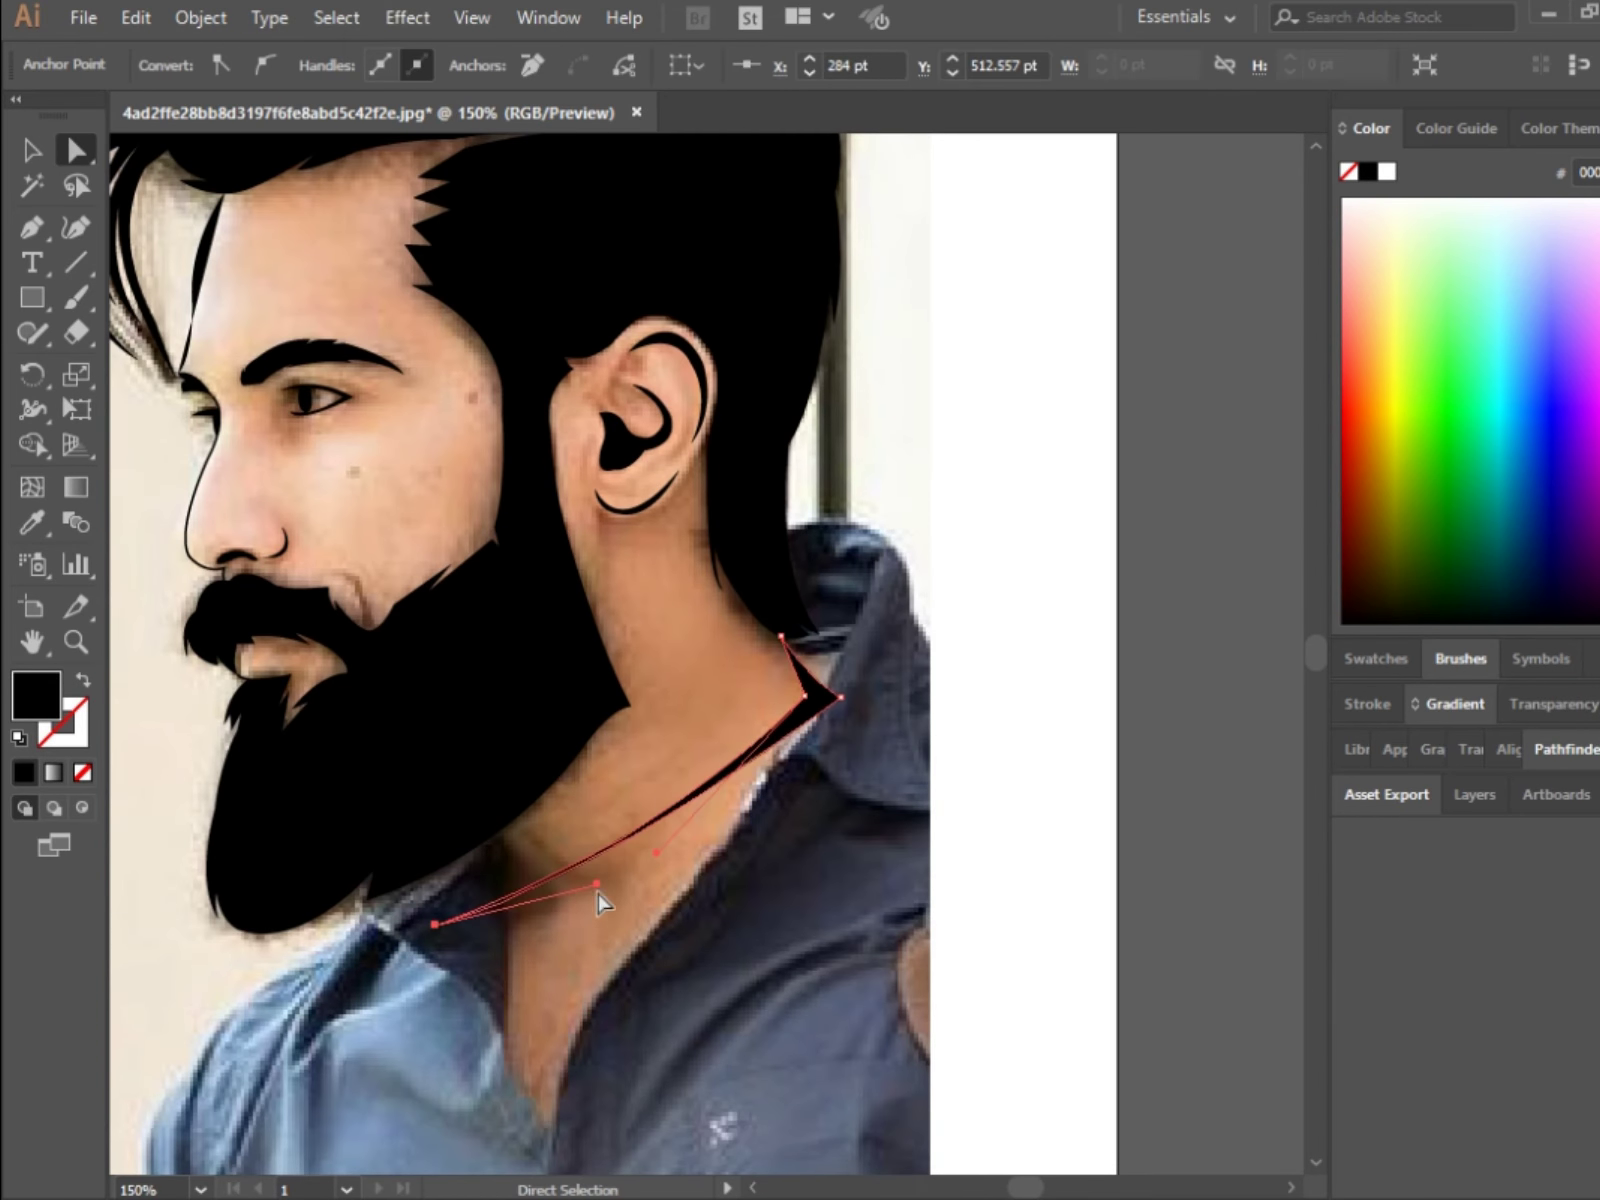
{"action": "left_click_drag", "start_coordinate": [729, 795], "coordinate": [865, 765]}
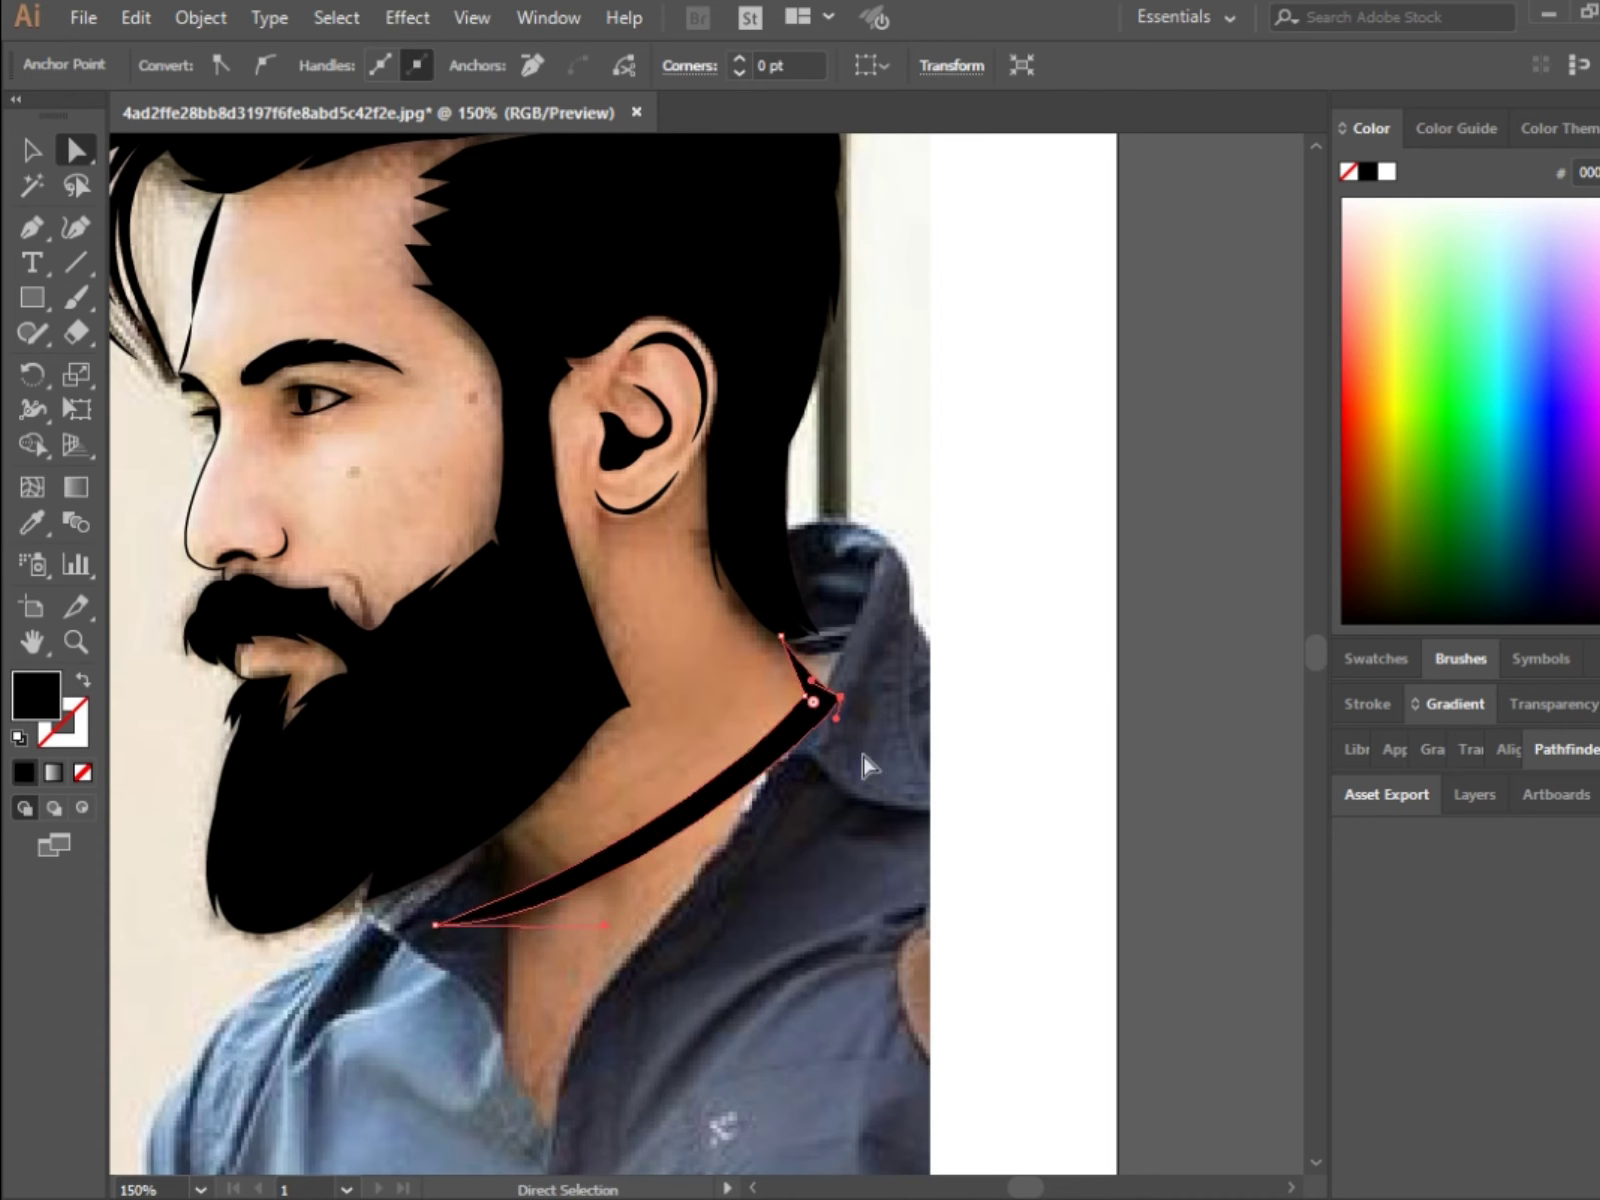
Step: Draw a short thin line from under the beard toward the collar
{"action": "left_click", "coordinate": [700, 964]}
{"action": "key", "text": "p"}
{"action": "left_click_drag", "start_coordinate": [497, 833], "coordinate": [571, 939]}
{"action": "left_click", "coordinate": [30, 152]}
{"action": "left_click", "coordinate": [170, 860]}
{"action": "key", "text": "ctrl+minus"}
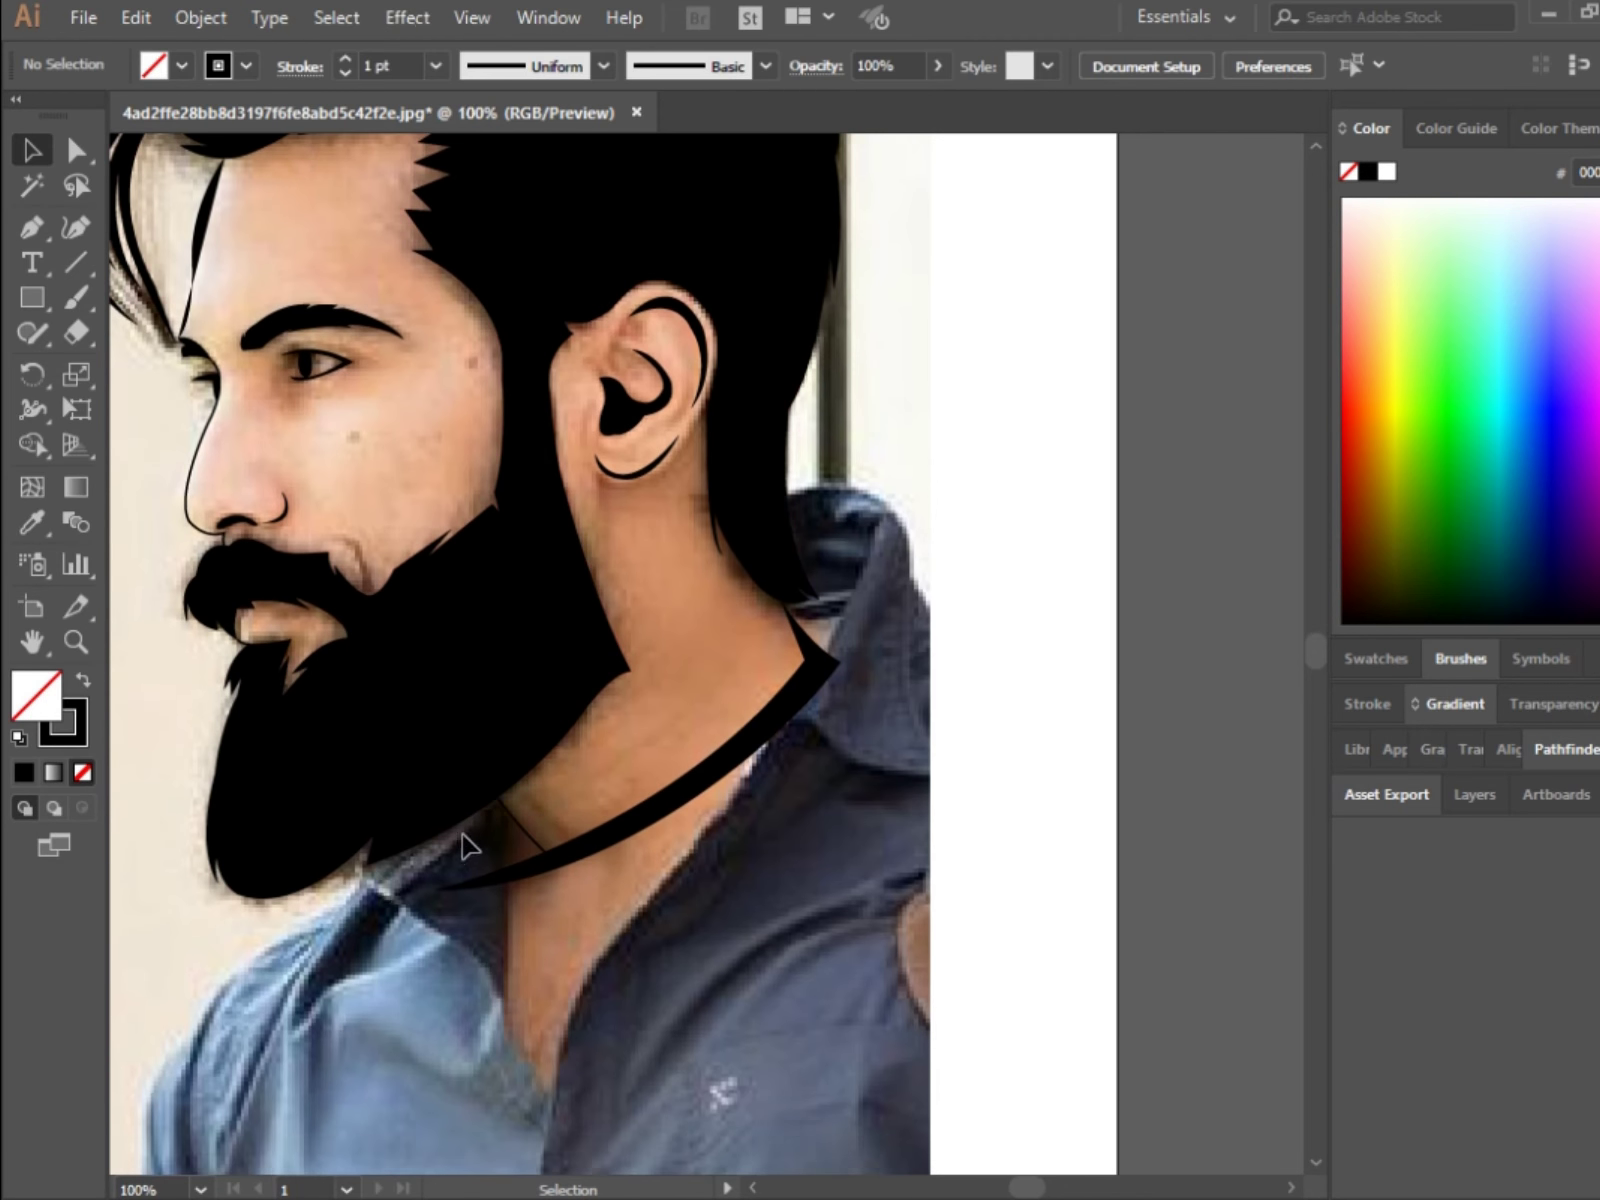
{"action": "key", "text": "ctrl+minus"}
Step: Move the head artwork off the photo to the right onto the pasteboard
{"action": "left_click_drag", "start_coordinate": [565, 618], "coordinate": [1099, 618]}
{"action": "left_click", "coordinate": [1088, 897]}
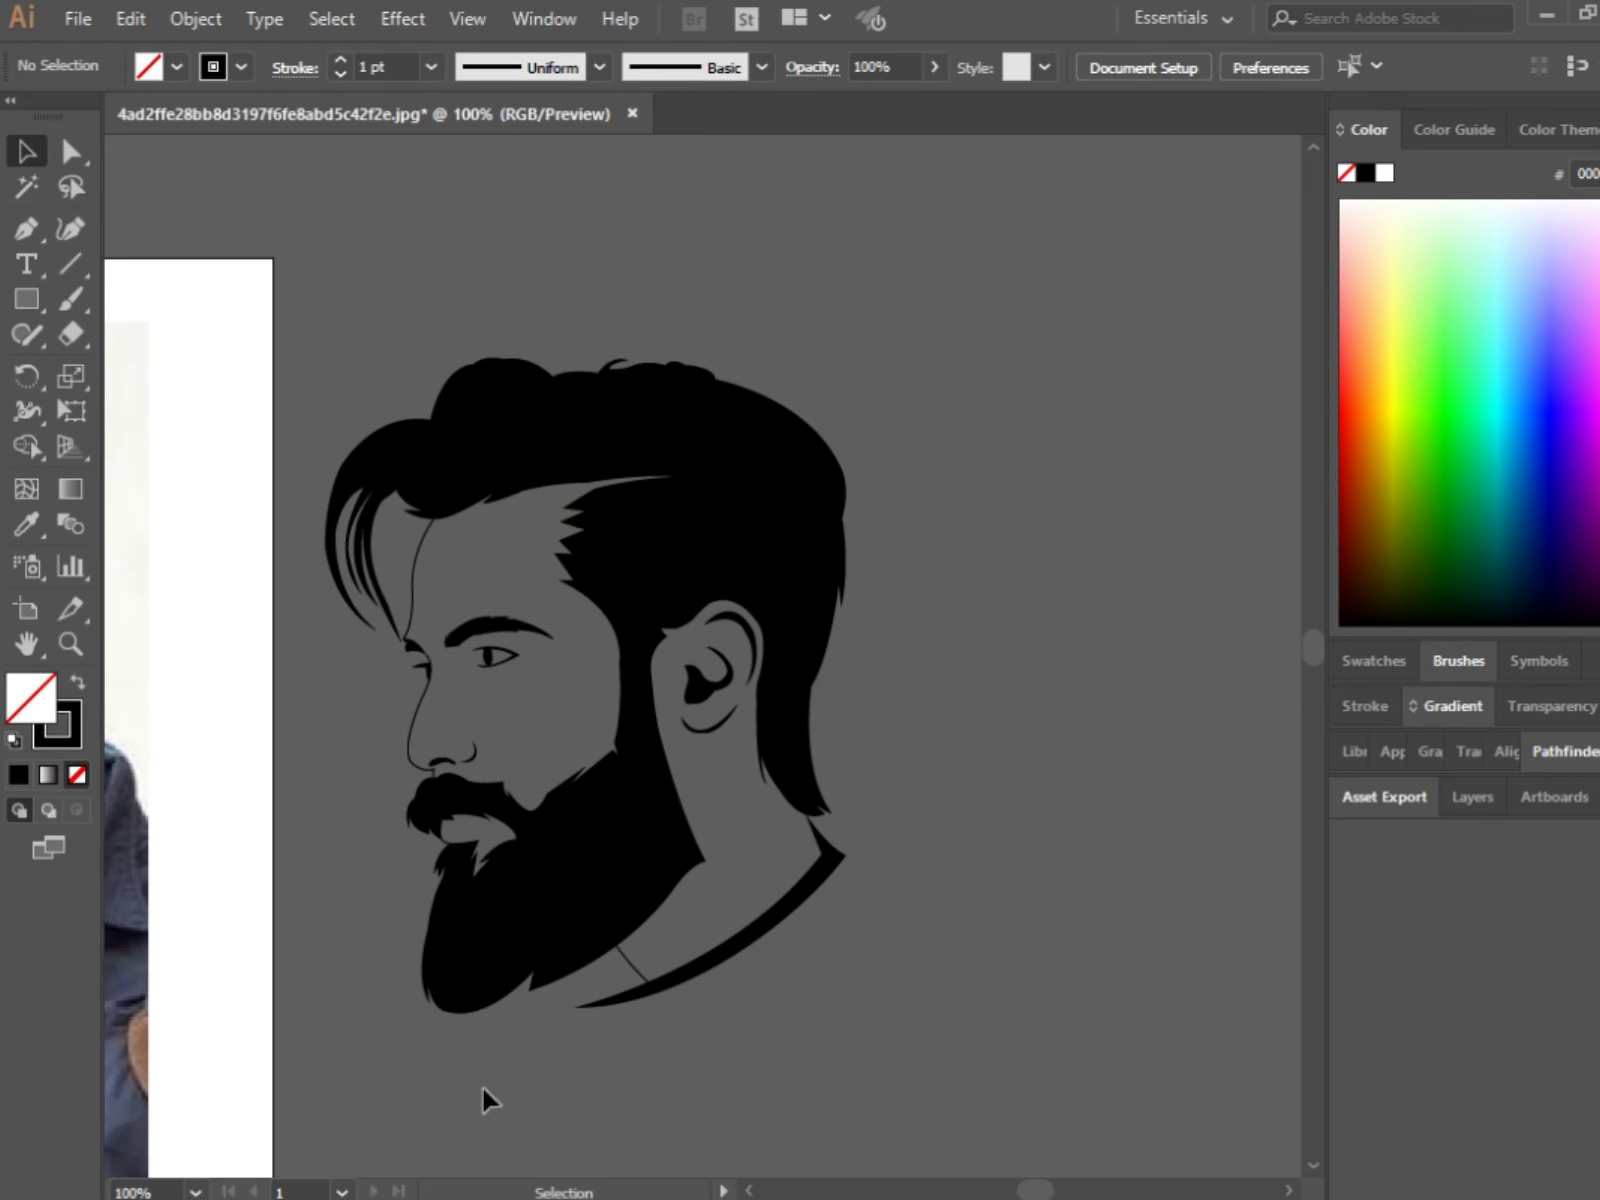
{"action": "key", "text": "ctrl+a"}
{"action": "key", "text": "shift+m"}
{"action": "key", "text": "v"}
Step: Nudge the forehead line's end onto the brow and the nose line's anchor into place
{"action": "key", "text": "ctrl+shift+a"}
{"action": "key", "text": "ctrl+plus"}
{"action": "left_click", "coordinate": [439, 489]}
{"action": "key", "text": "a"}
{"action": "left_click_drag", "start_coordinate": [436, 533], "coordinate": [443, 527]}
{"action": "scroll", "coordinate": [443, 527], "scroll_direction": "down", "scroll_amount": 3}
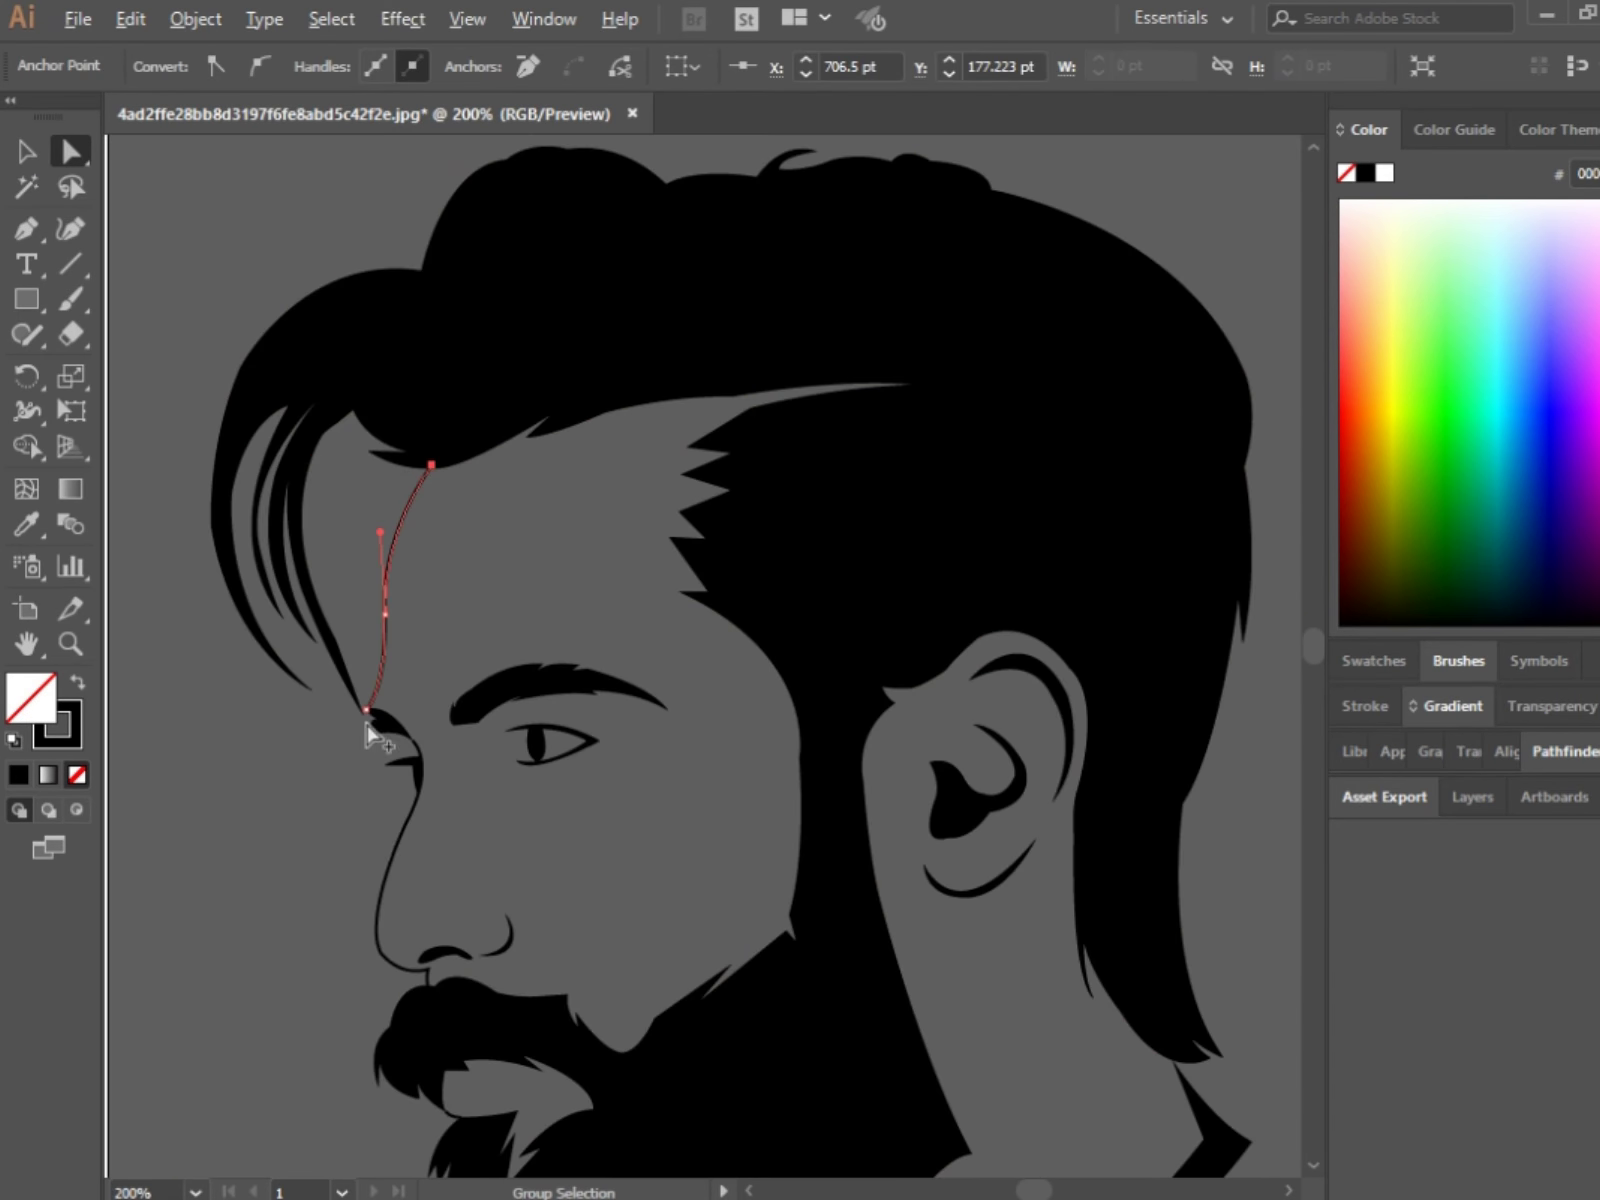
{"action": "scroll", "coordinate": [368, 732], "scroll_direction": "up", "scroll_amount": 7}
{"action": "left_click", "coordinate": [358, 620]}
{"action": "scroll", "coordinate": [360, 622], "scroll_direction": "down", "scroll_amount": 4}
{"action": "scroll", "coordinate": [497, 635], "scroll_direction": "up", "scroll_amount": 3}
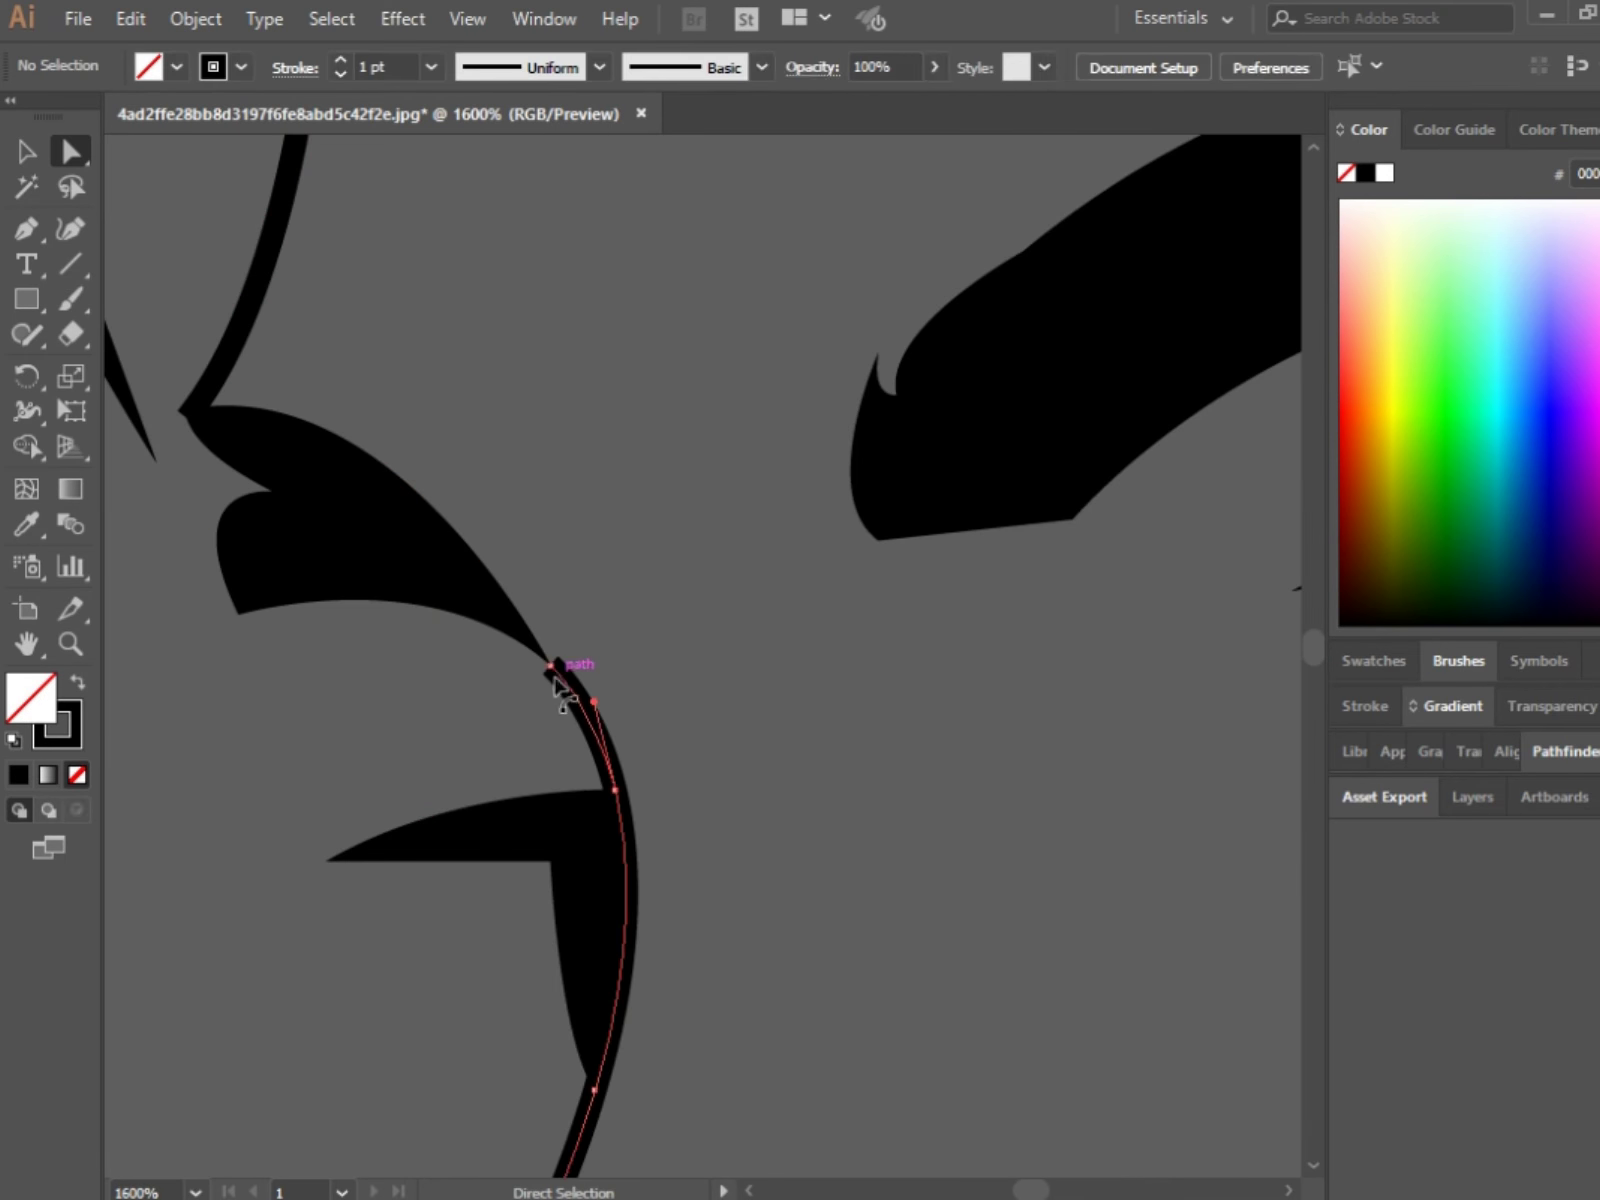
{"action": "left_click_drag", "start_coordinate": [568, 664], "coordinate": [543, 654]}
Step: Snap the nose-bottom point onto the mustache and shift a small hairline piece right
{"action": "scroll", "coordinate": [540, 700], "scroll_direction": "down", "scroll_amount": 5}
{"action": "scroll", "coordinate": [530, 716], "scroll_direction": "up", "scroll_amount": 4}
{"action": "scroll", "coordinate": [512, 886], "scroll_direction": "up", "scroll_amount": 3}
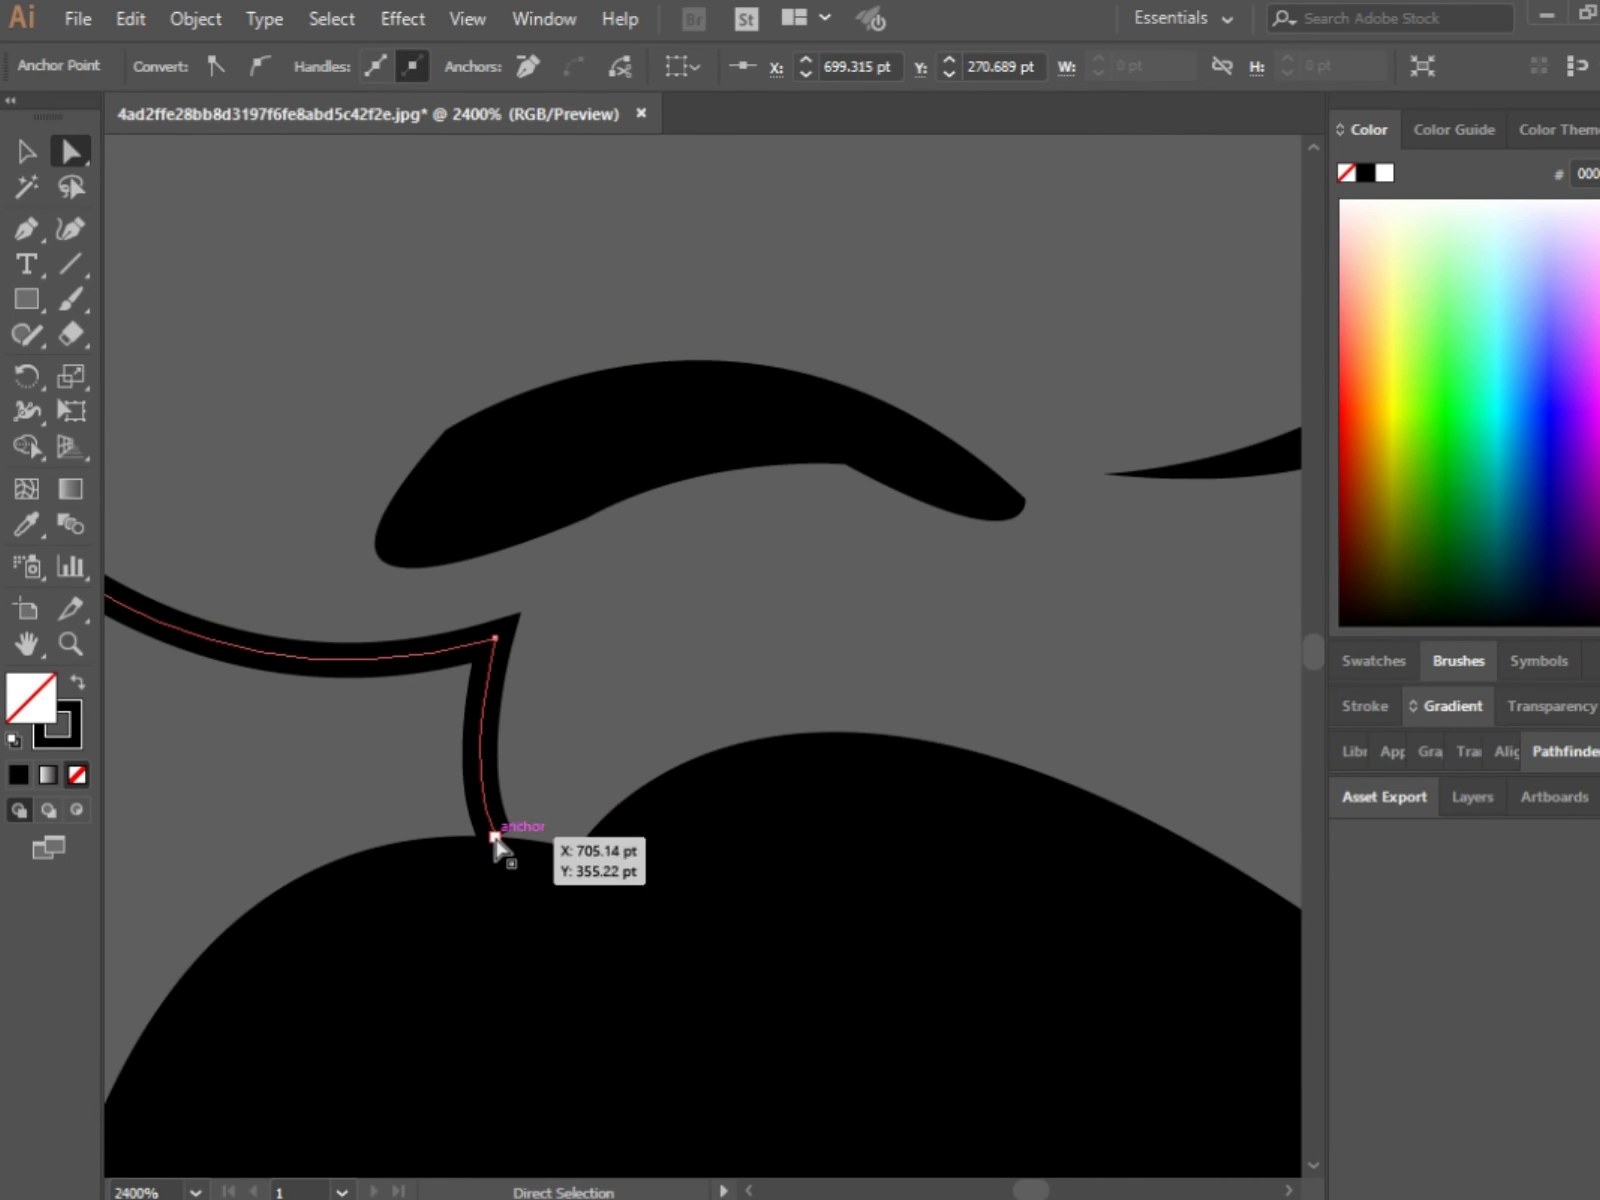
{"action": "left_click_drag", "start_coordinate": [500, 843], "coordinate": [492, 847]}
{"action": "scroll", "coordinate": [470, 740], "scroll_direction": "down", "scroll_amount": 2}
{"action": "scroll", "coordinate": [482, 839], "scroll_direction": "up", "scroll_amount": 1}
{"action": "left_click", "coordinate": [430, 742]}
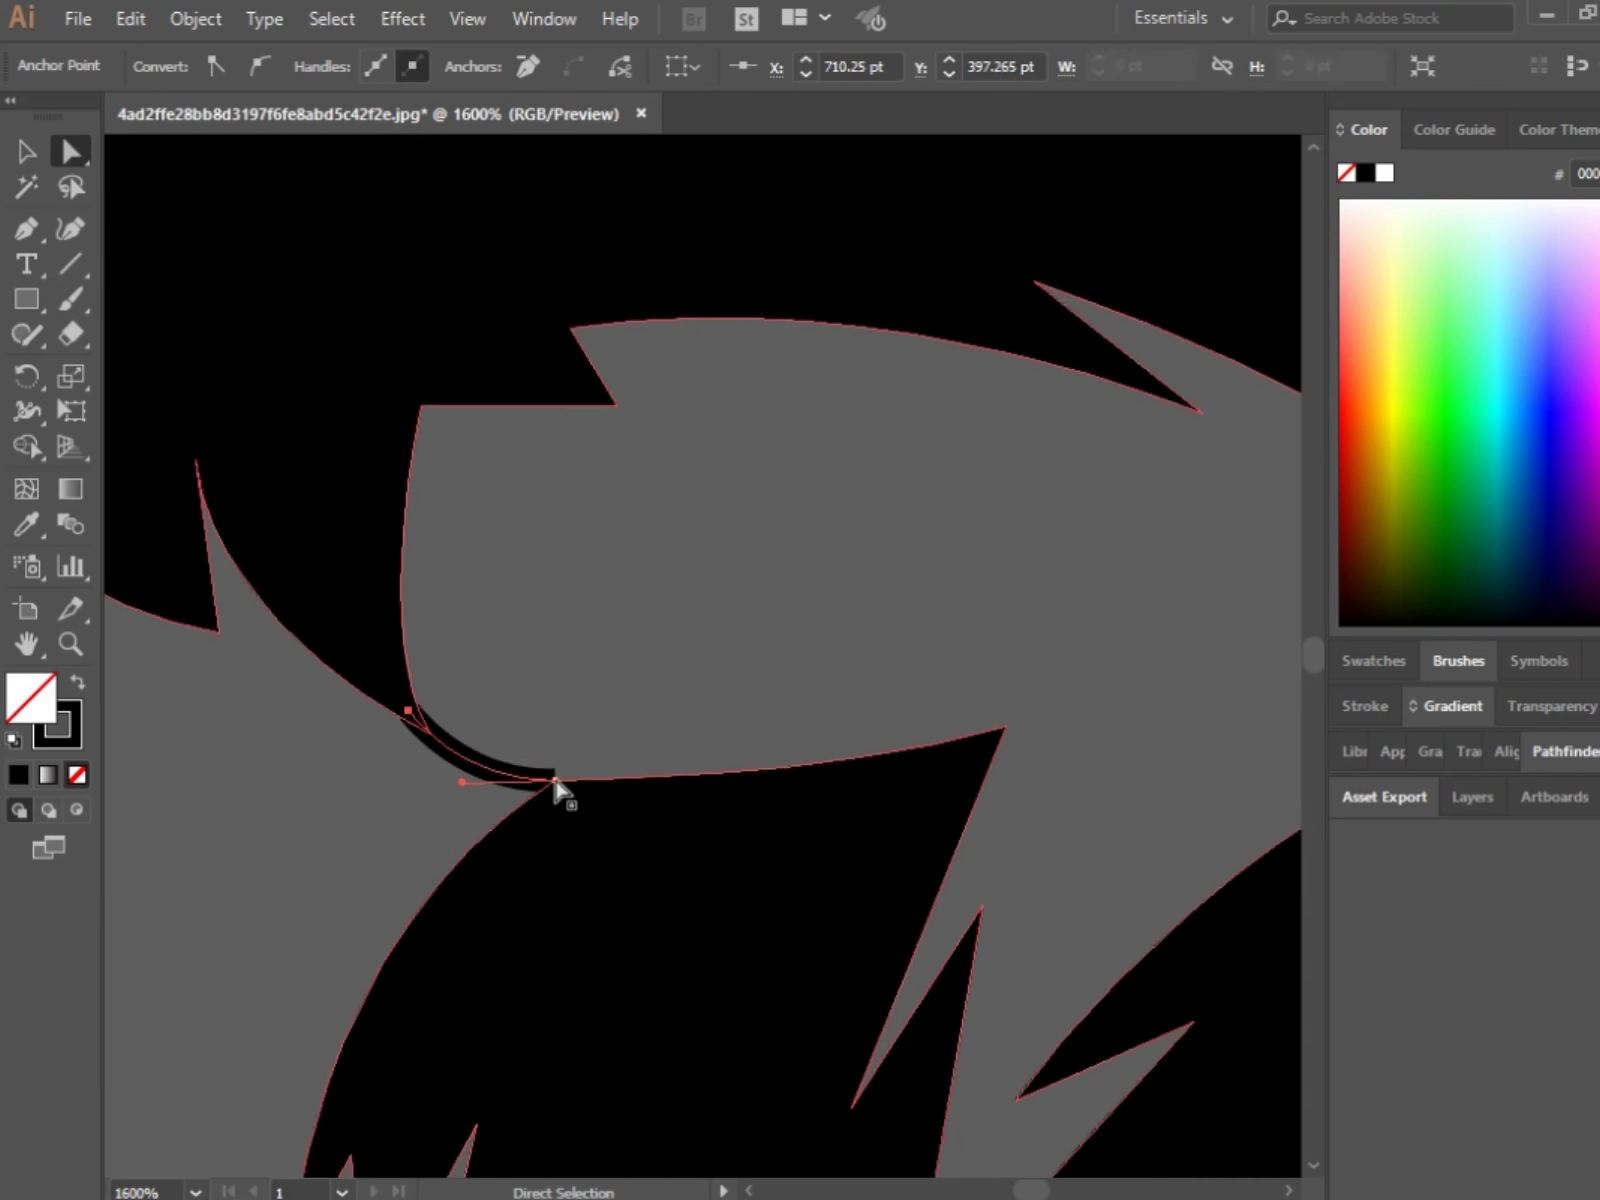
{"action": "left_click_drag", "start_coordinate": [553, 786], "coordinate": [571, 793]}
{"action": "scroll", "coordinate": [464, 768], "scroll_direction": "down", "scroll_amount": 8}
{"action": "scroll", "coordinate": [410, 782], "scroll_direction": "up", "scroll_amount": 4}
Step: Check the throat line's end points and select all the head artwork for Shape Builder
{"action": "left_click", "coordinate": [362, 800]}
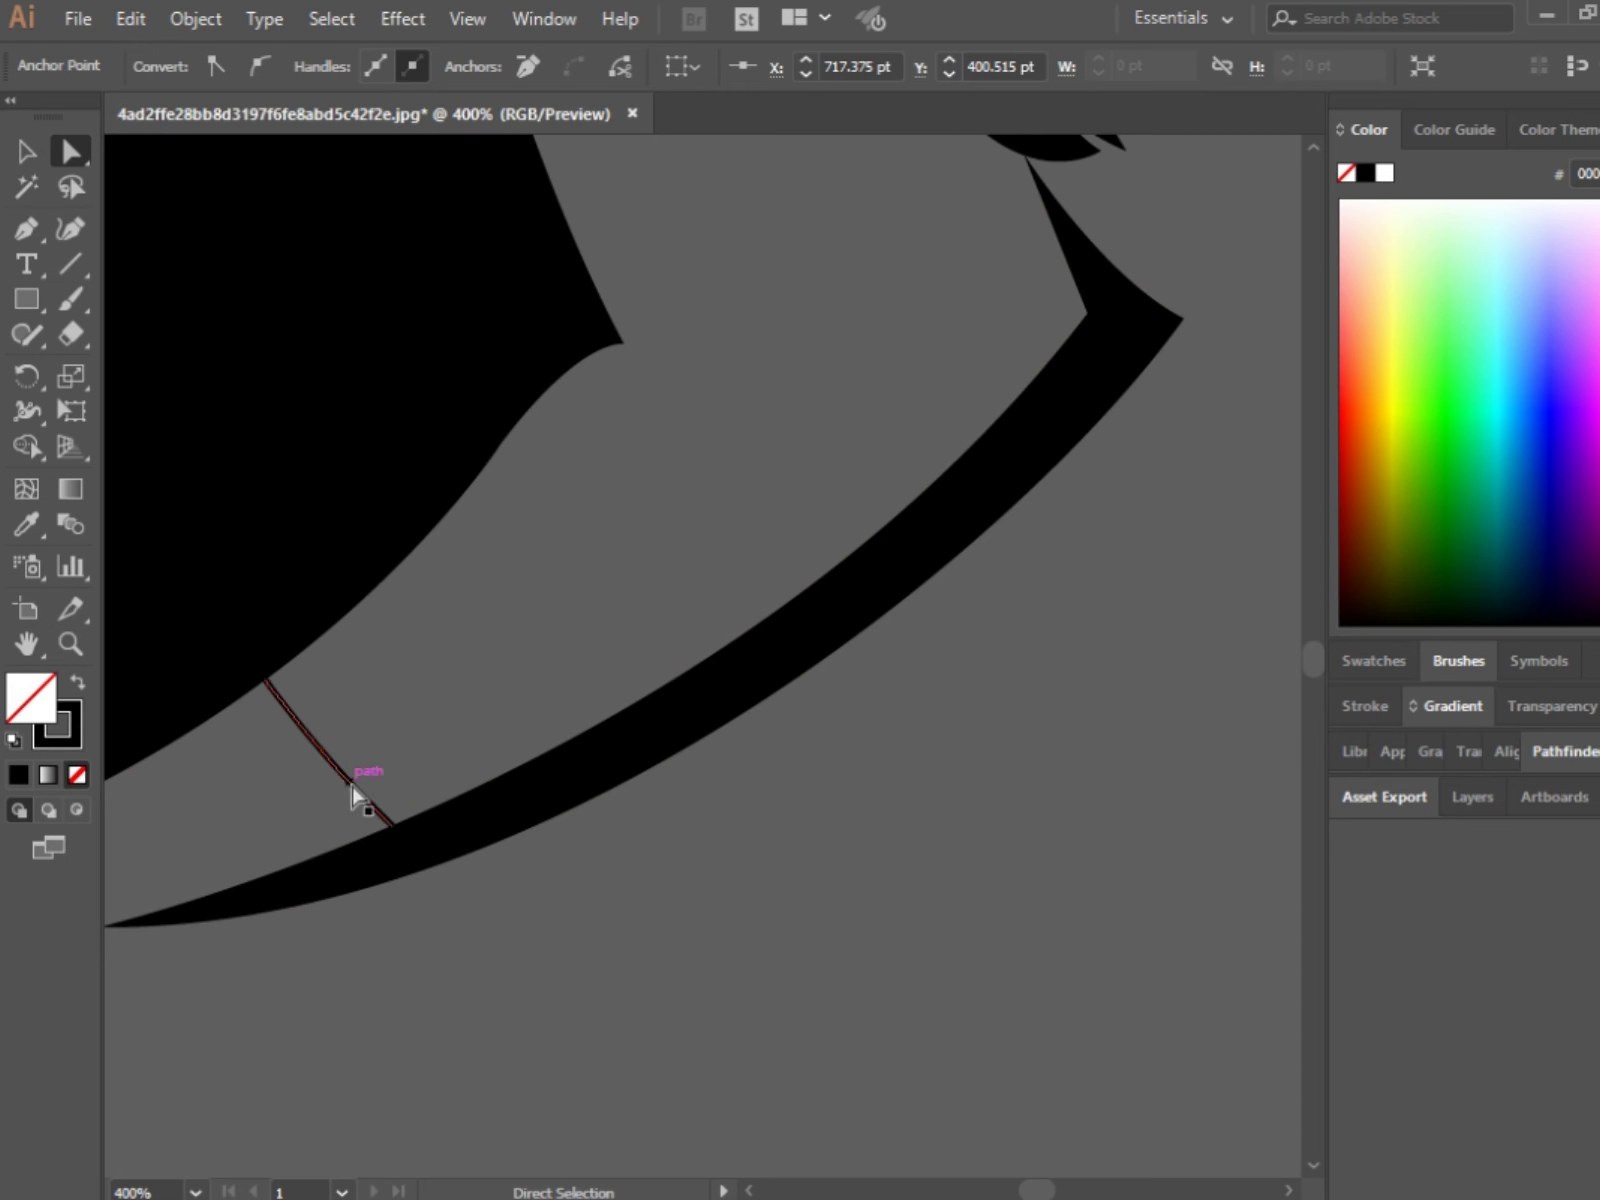
{"action": "left_click", "coordinate": [268, 678]}
{"action": "left_click", "coordinate": [400, 830]}
{"action": "scroll", "coordinate": [780, 648], "scroll_direction": "down", "scroll_amount": 4}
{"action": "scroll", "coordinate": [779, 645], "scroll_direction": "down", "scroll_amount": 1}
{"action": "key", "text": "v"}
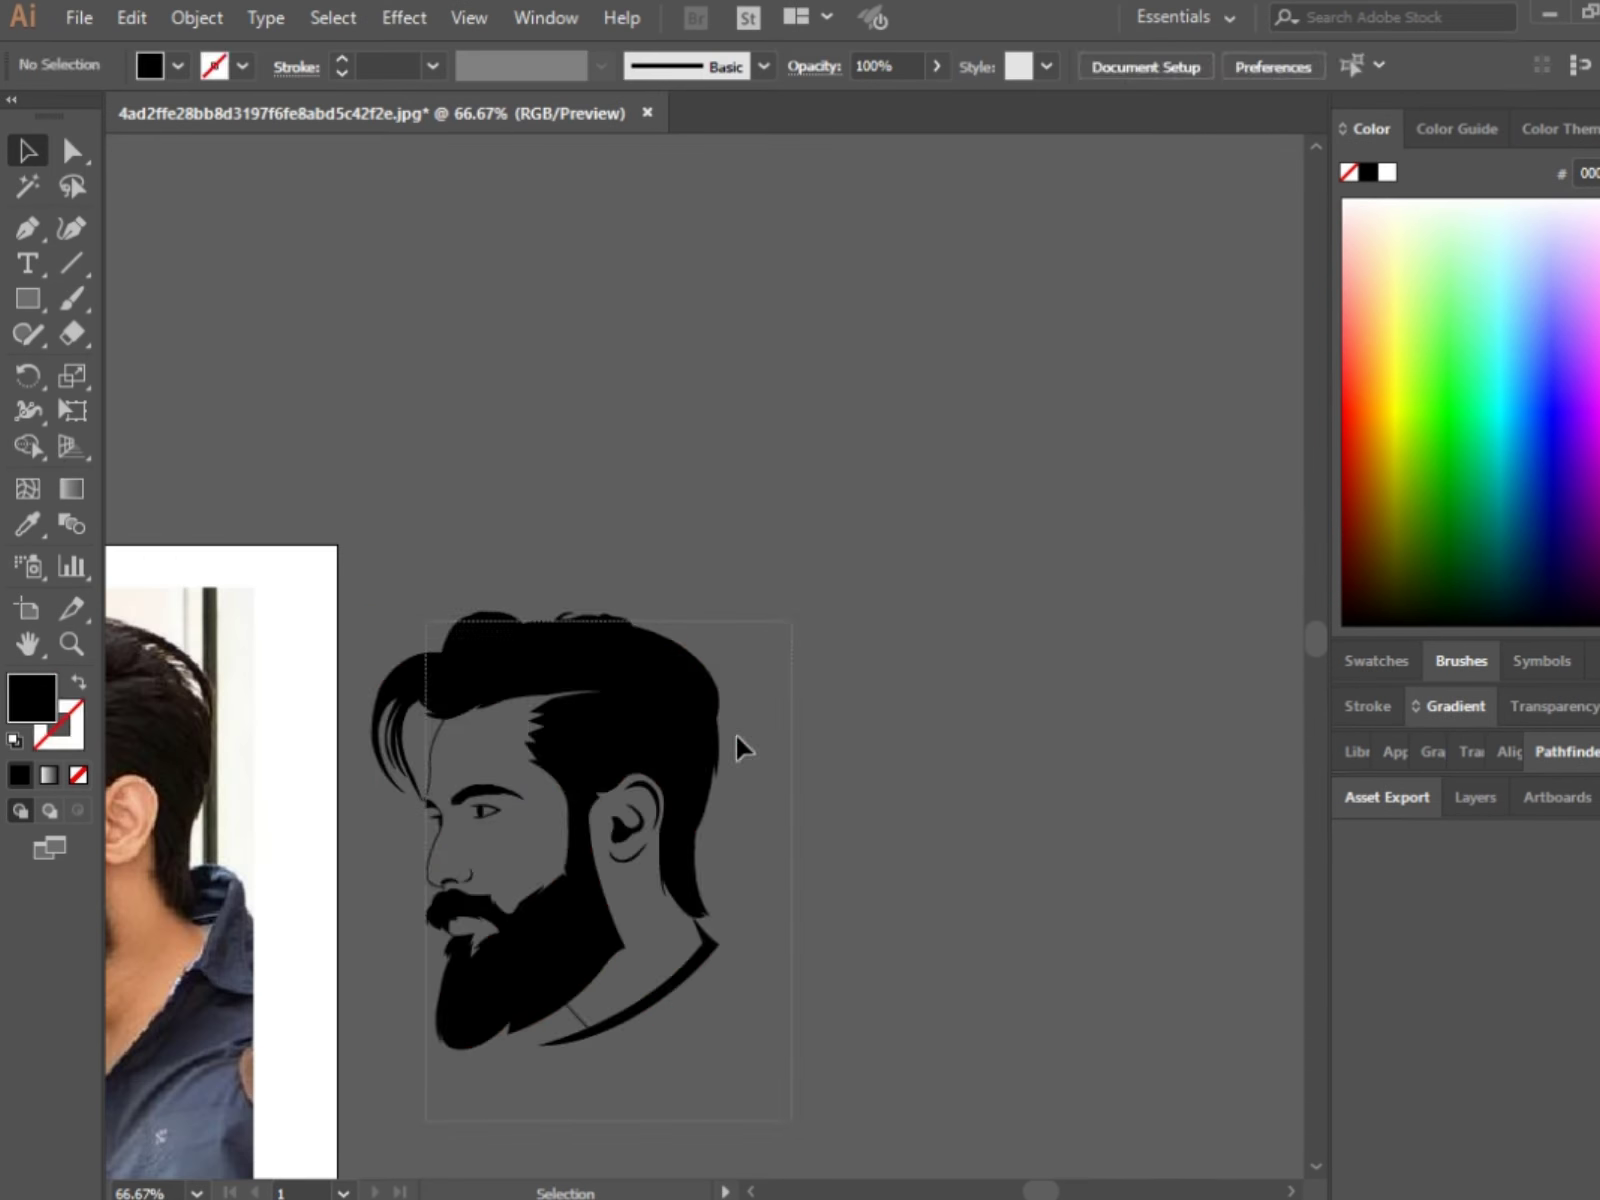
{"action": "key", "text": "ctrl+a"}
{"action": "key", "text": "shift+m"}
{"action": "scroll", "coordinate": [478, 808], "scroll_direction": "up", "scroll_amount": 3}
Step: Merge the mouth area into the face shape with Shape Builder
{"action": "scroll", "coordinate": [478, 808], "scroll_direction": "up", "scroll_amount": 2}
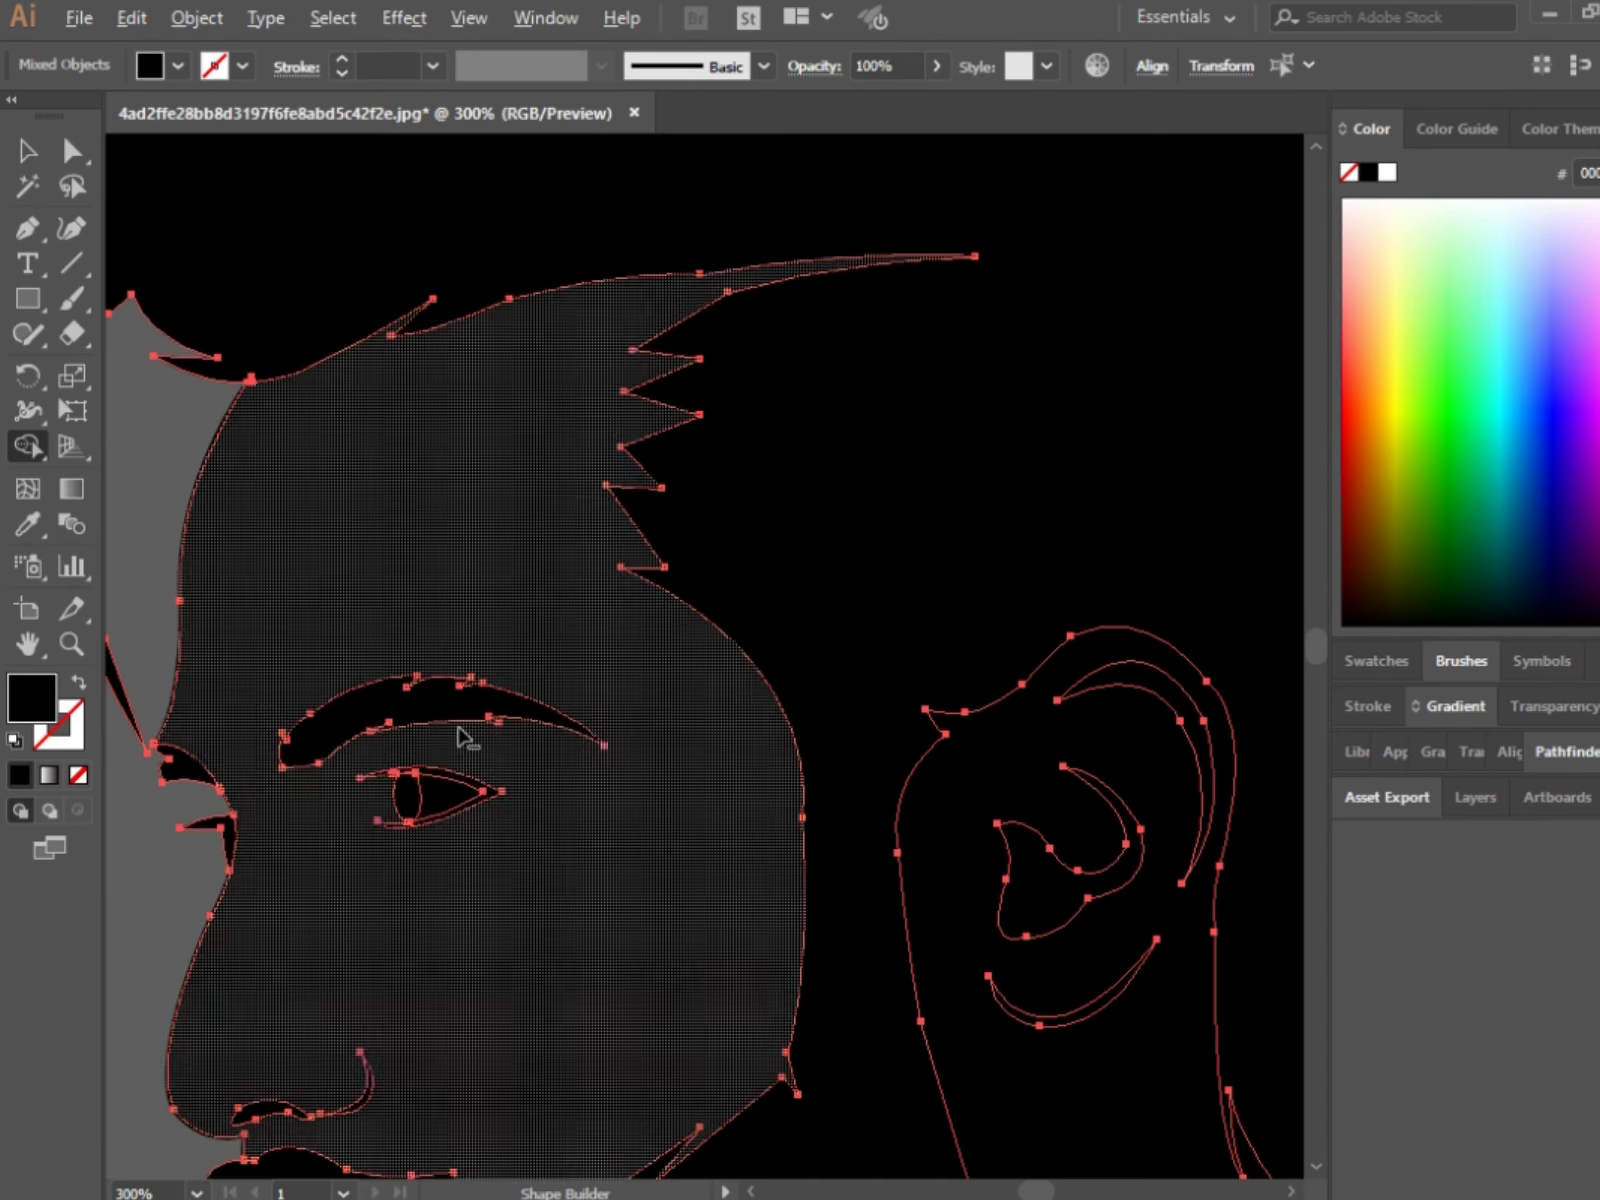
{"action": "scroll", "coordinate": [464, 732], "scroll_direction": "down", "scroll_amount": 3}
{"action": "left_click", "coordinate": [437, 925]}
{"action": "key", "text": "v"}
{"action": "left_click", "coordinate": [631, 329]}
{"action": "scroll", "coordinate": [704, 852], "scroll_direction": "down", "scroll_amount": 1}
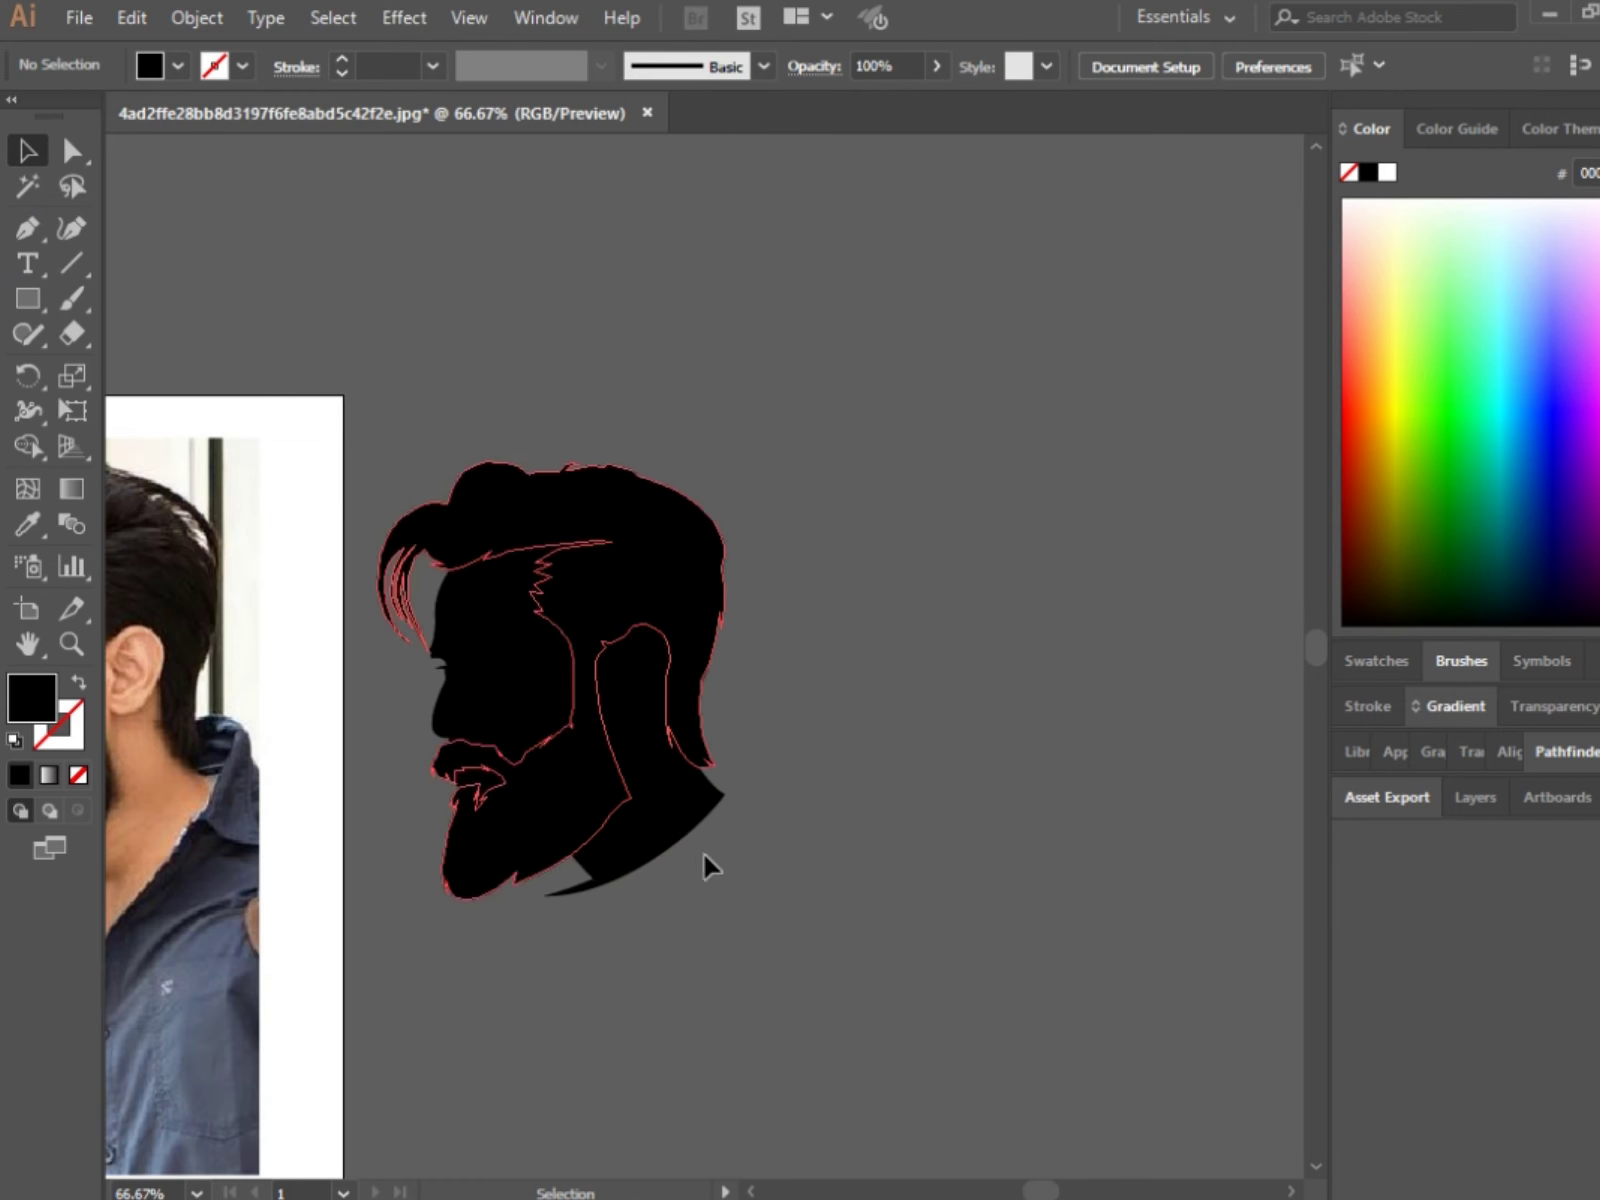
Step: Fill the neck and face with tan skin colour sampled from the photo
{"action": "left_click", "coordinate": [704, 852]}
{"action": "key", "text": "i"}
{"action": "left_click", "coordinate": [136, 719]}
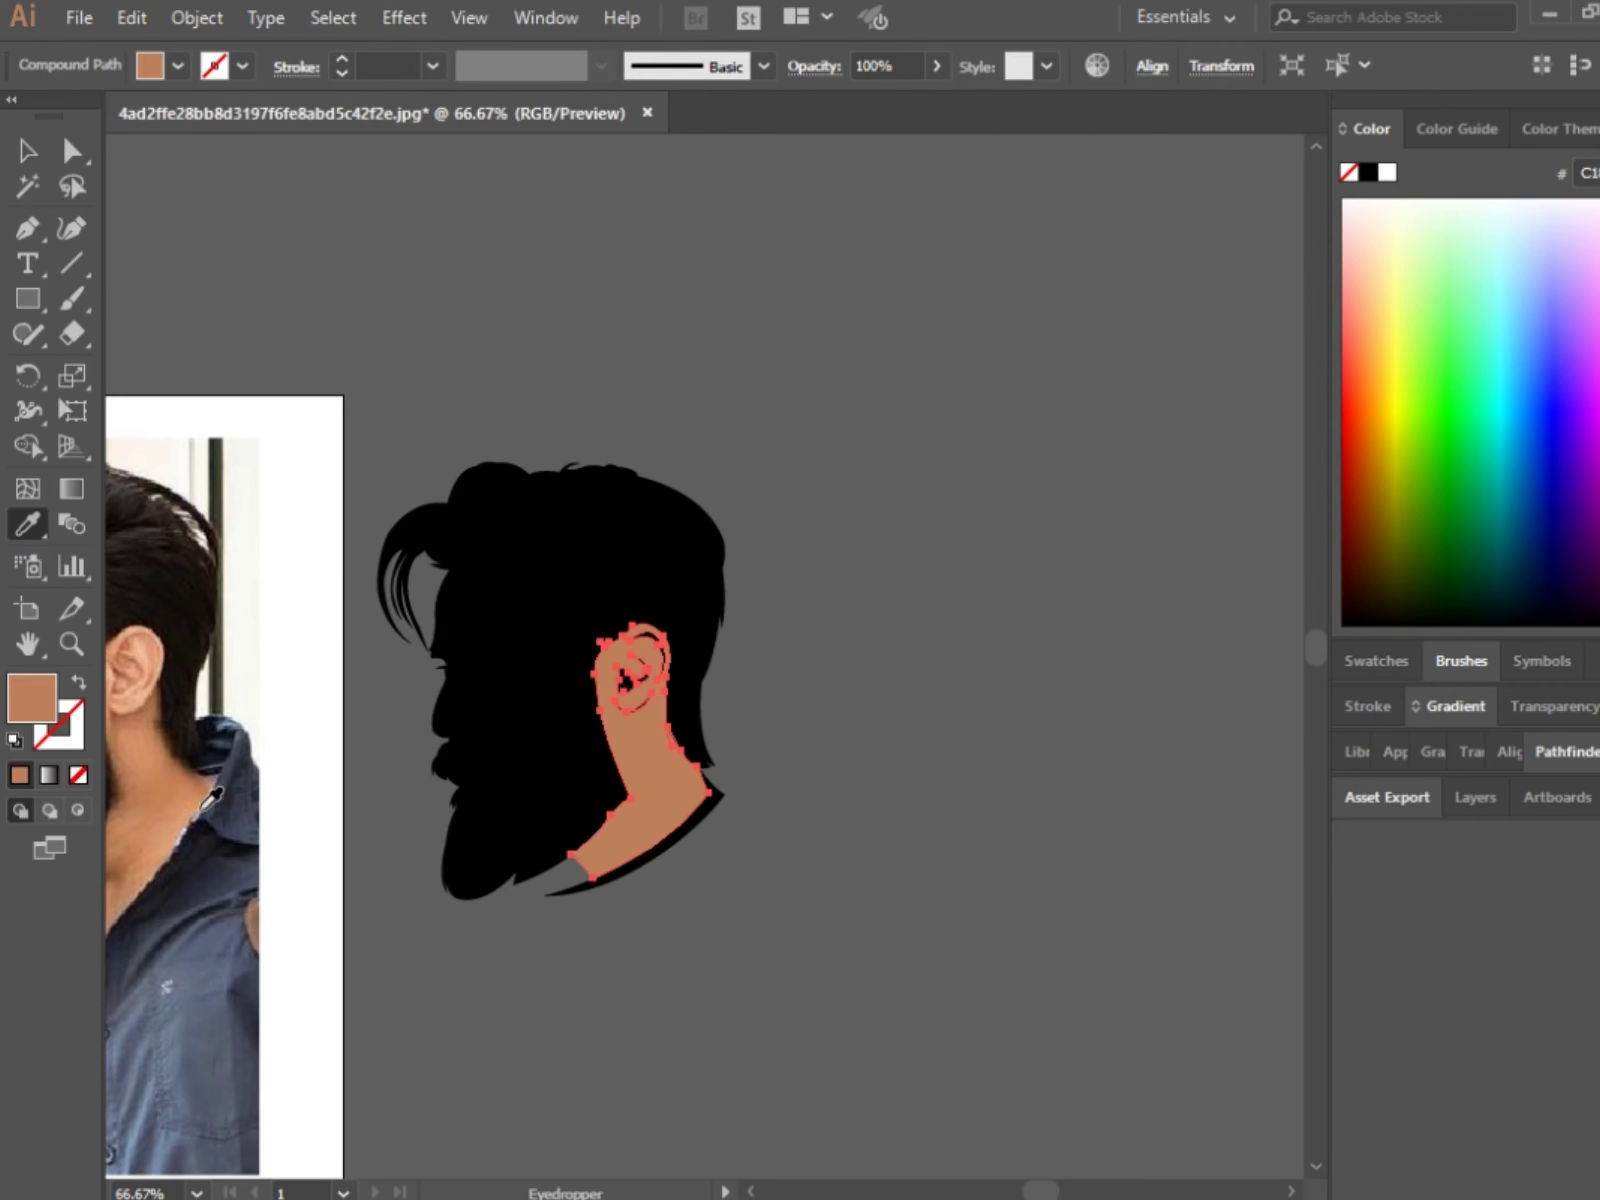
{"action": "key", "text": "v"}
{"action": "left_click", "coordinate": [505, 620]}
{"action": "scroll", "coordinate": [324, 765], "scroll_direction": "up", "scroll_amount": 1}
{"action": "left_click", "coordinate": [30, 516]}
{"action": "scroll", "coordinate": [540, 640], "scroll_direction": "down", "scroll_amount": 1}
{"action": "left_click", "coordinate": [713, 843]}
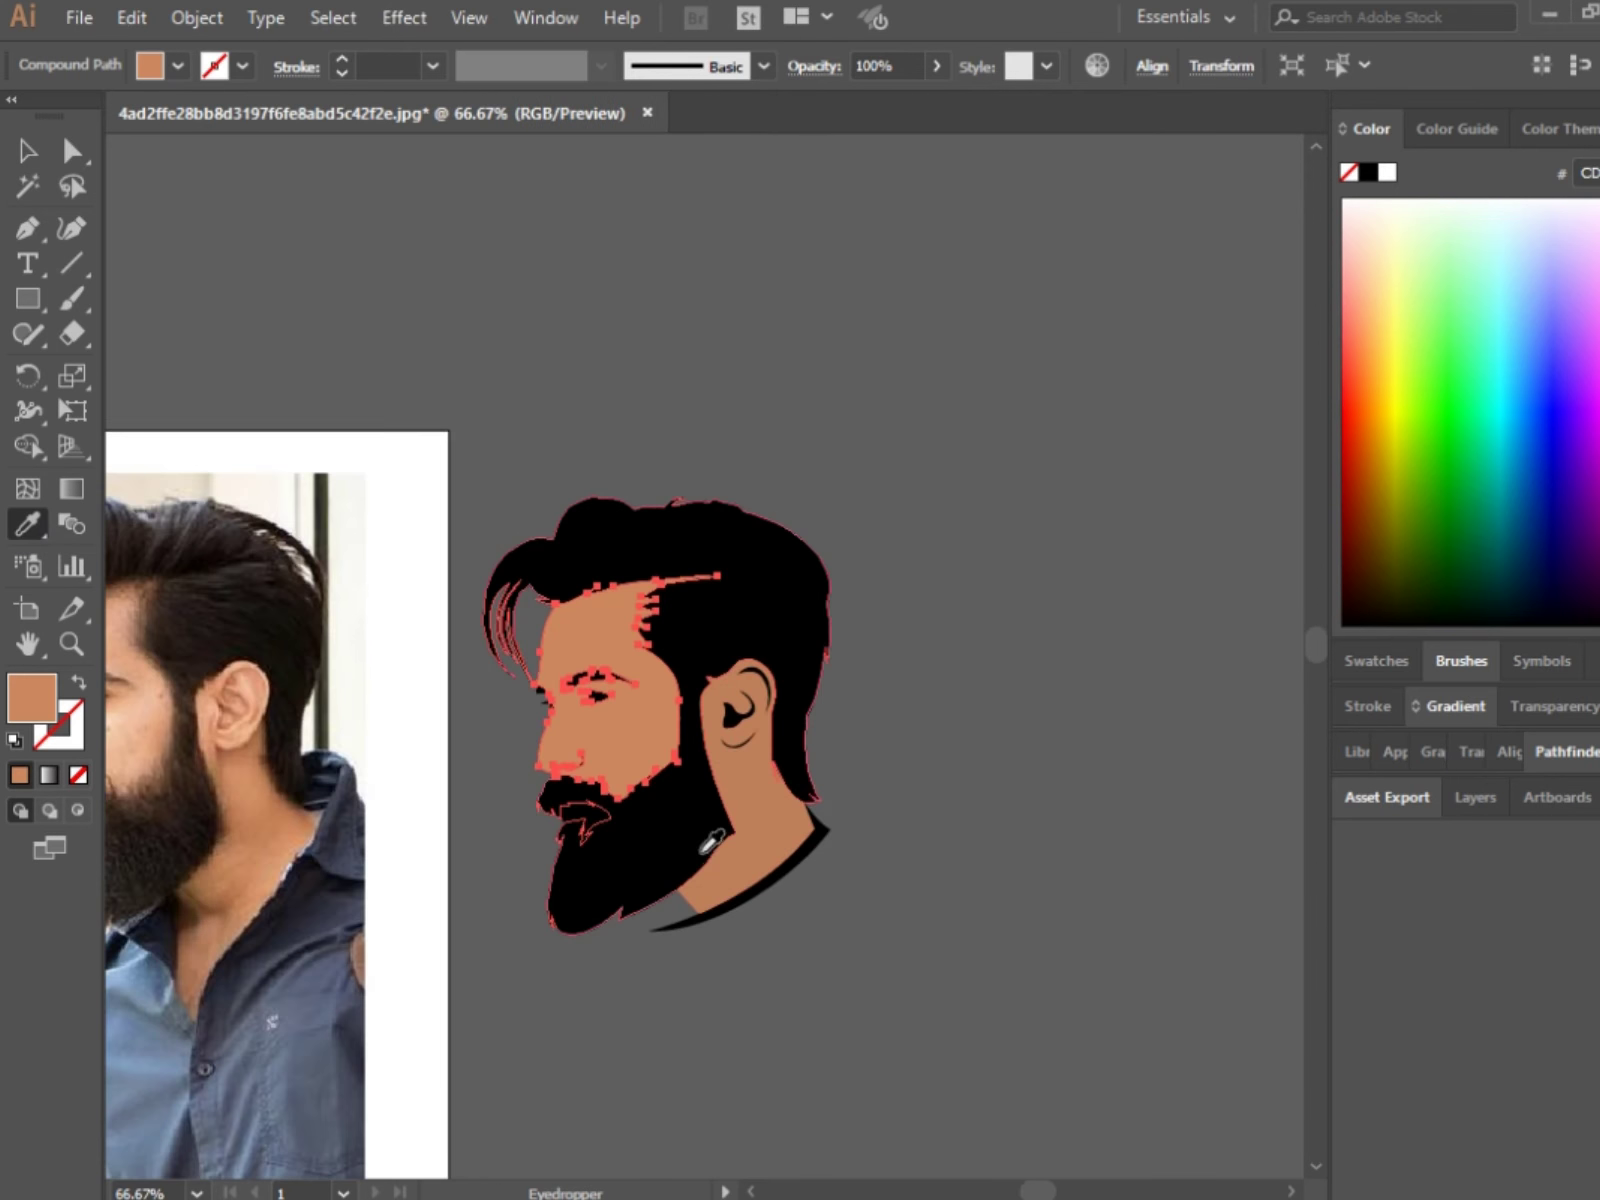
Step: Set the eye's fill to white in the Color Picker
{"action": "scroll", "coordinate": [540, 640], "scroll_direction": "up", "scroll_amount": 2}
{"action": "key", "text": "v"}
{"action": "scroll", "coordinate": [540, 640], "scroll_direction": "up", "scroll_amount": 1}
{"action": "scroll", "coordinate": [537, 640], "scroll_direction": "up", "scroll_amount": 1}
{"action": "left_click", "coordinate": [560, 712]}
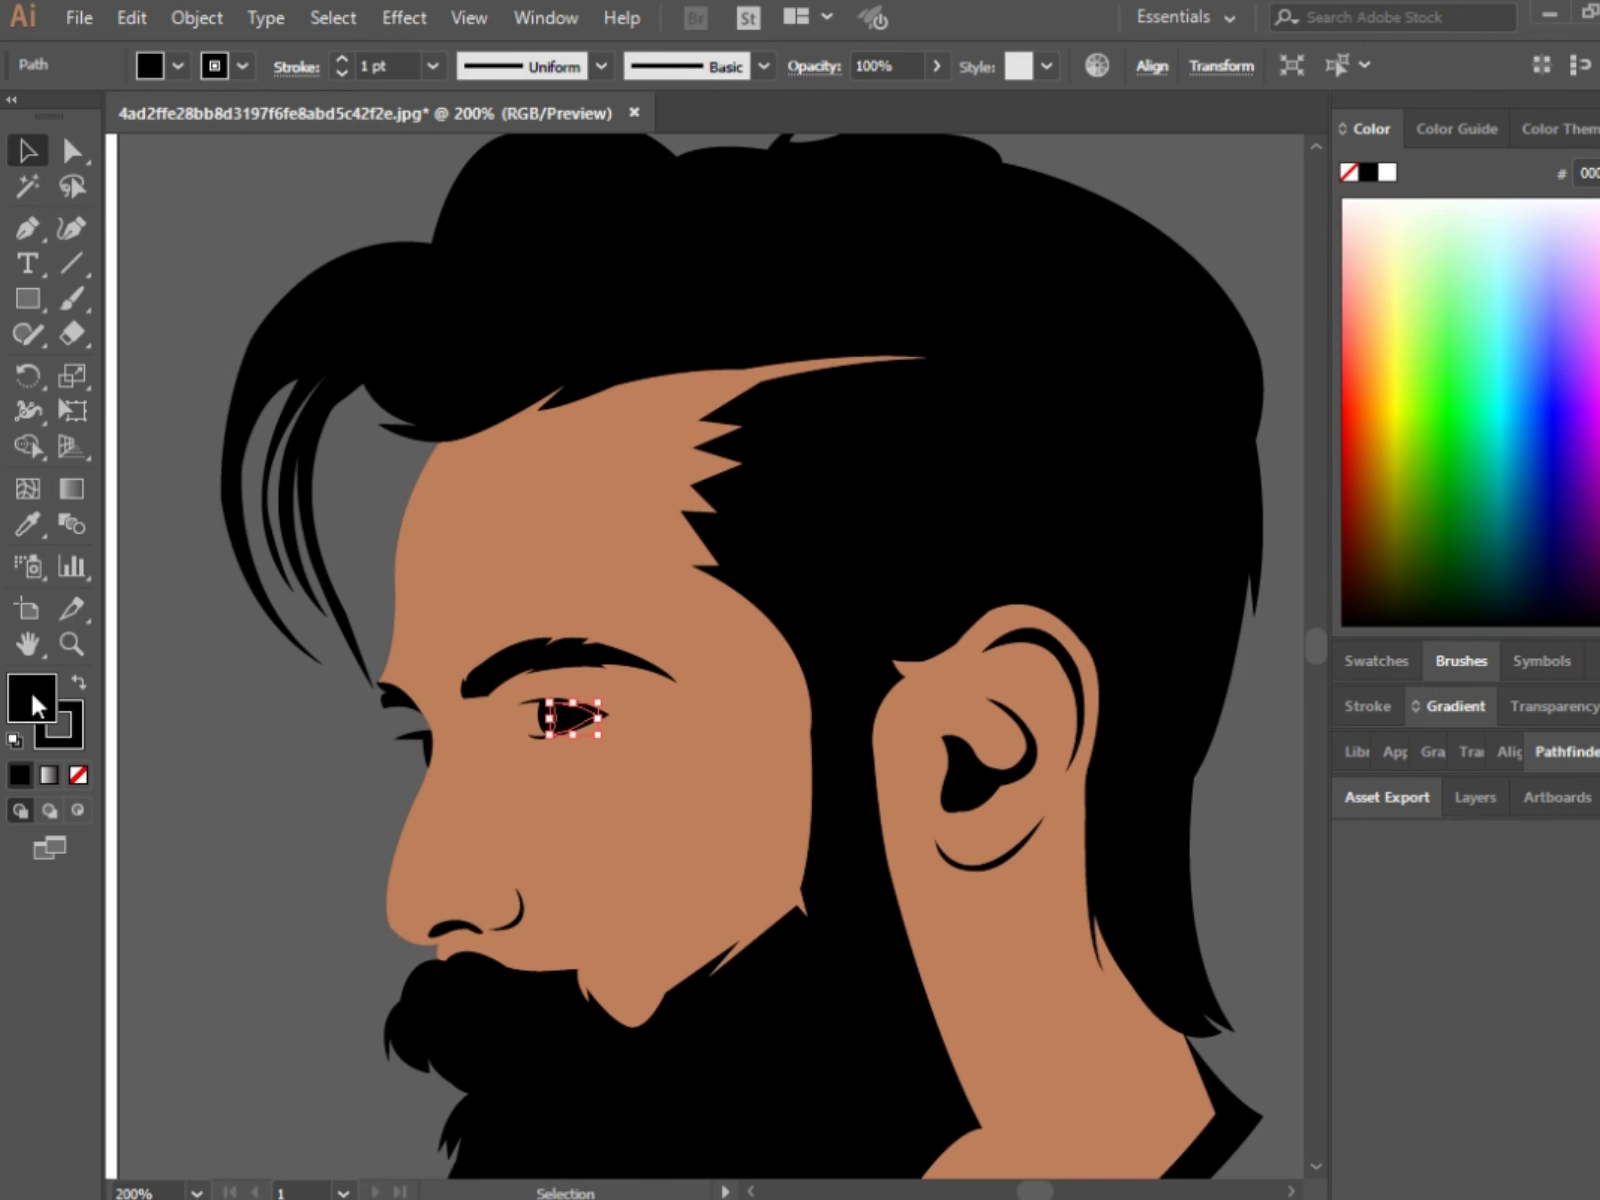
{"action": "double_click", "coordinate": [32, 698]}
{"action": "left_click", "coordinate": [362, 345]}
{"action": "left_click", "coordinate": [1057, 354]}
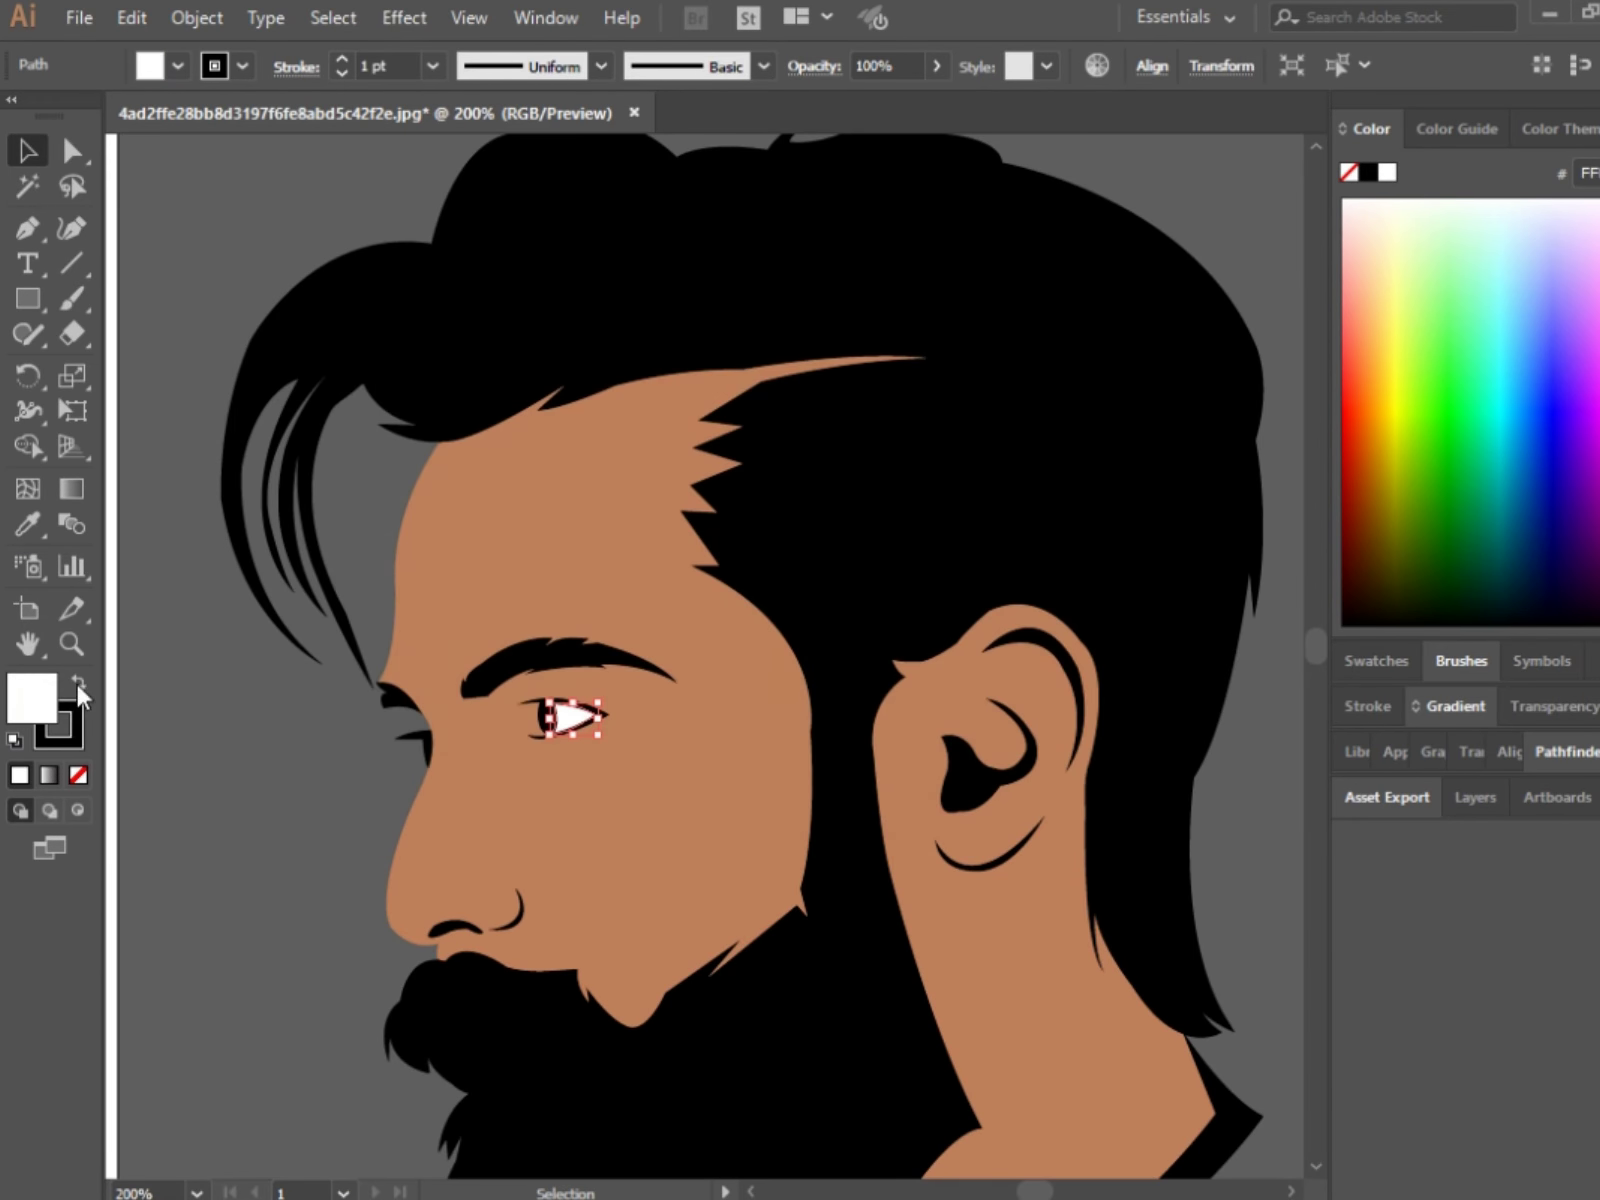
{"action": "left_click", "coordinate": [169, 730]}
{"action": "scroll", "coordinate": [169, 730], "scroll_direction": "down", "scroll_amount": 1}
{"action": "scroll", "coordinate": [421, 964], "scroll_direction": "down", "scroll_amount": 1}
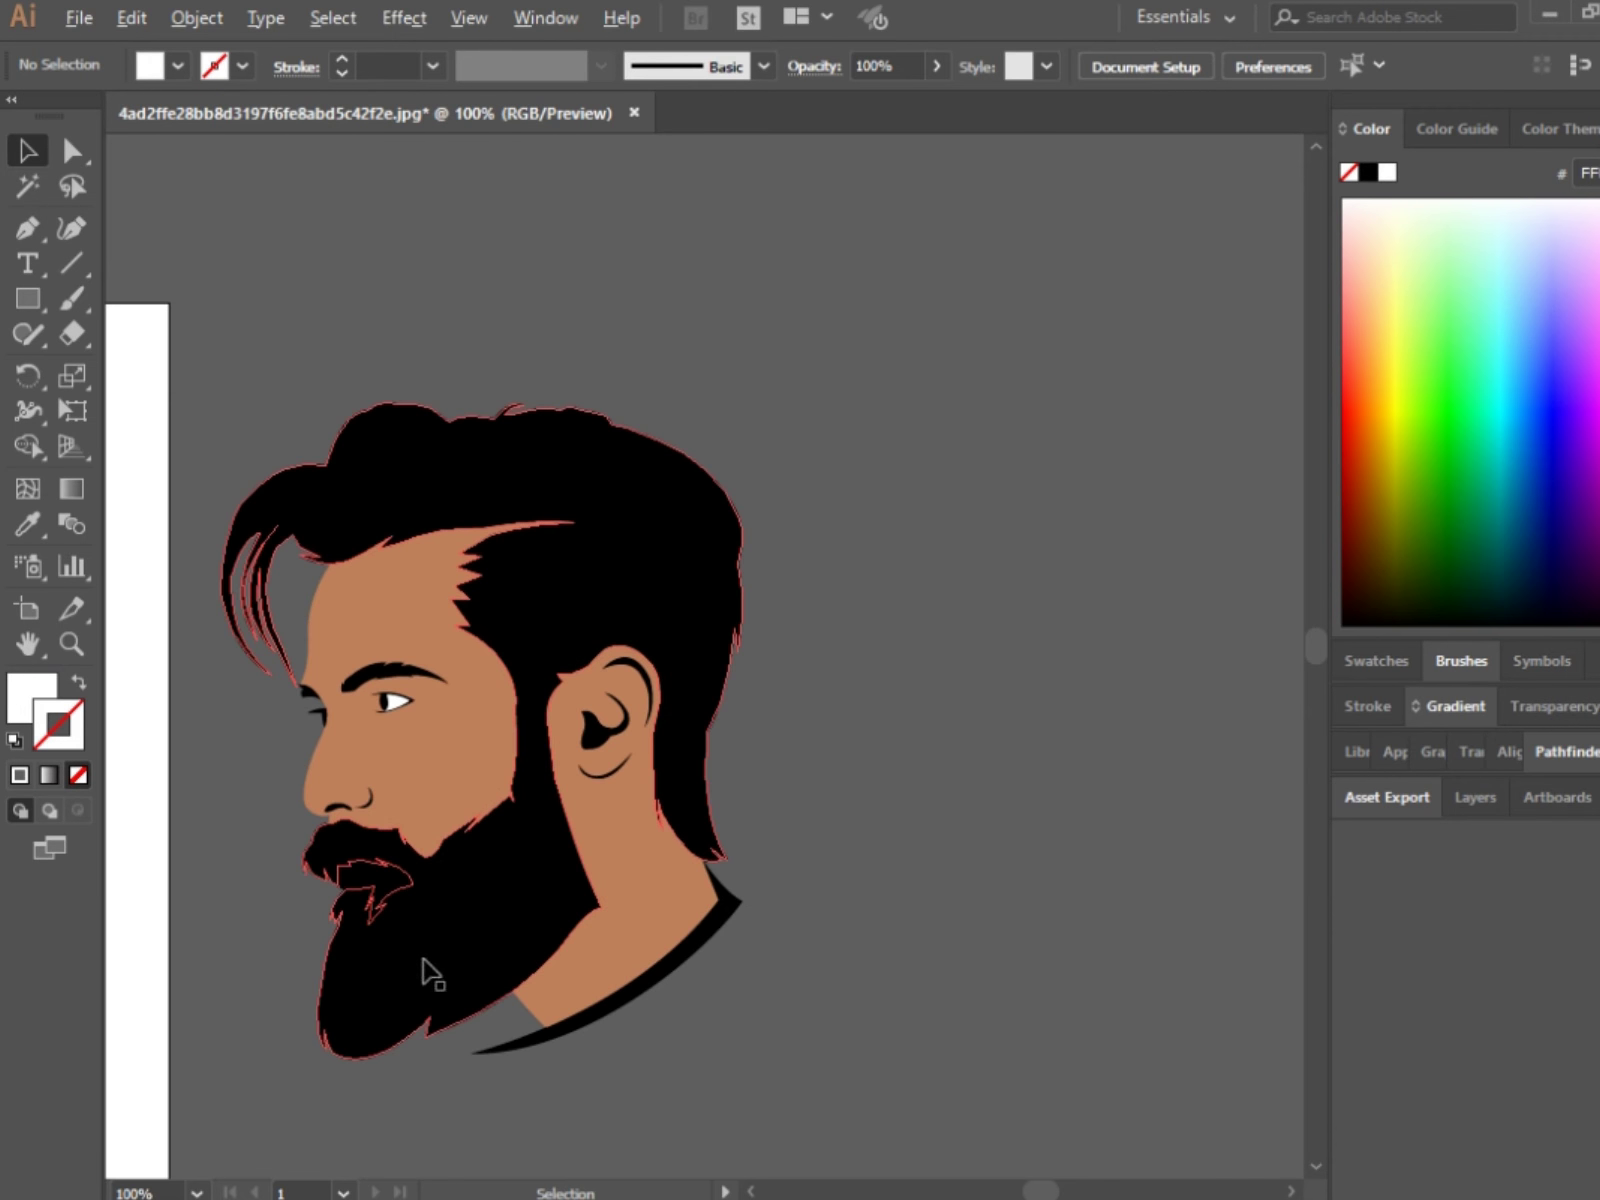
{"action": "scroll", "coordinate": [421, 964], "scroll_direction": "up", "scroll_amount": 1}
{"action": "left_click", "coordinate": [340, 850]}
Step: Apply the sampled skin colour to a shape and adjust an anchor on the beard outline
{"action": "left_click", "coordinate": [28, 523]}
{"action": "left_click", "coordinate": [400, 640]}
{"action": "left_click", "coordinate": [72, 150]}
{"action": "scroll", "coordinate": [290, 850], "scroll_direction": "up", "scroll_amount": 6}
{"action": "mouse_move", "coordinate": [285, 820]}
{"action": "left_mouse_down"}
{"action": "mouse_move", "coordinate": [250, 857]}
{"action": "mouse_move", "coordinate": [357, 850]}
{"action": "left_mouse_up"}
{"action": "scroll", "coordinate": [279, 832], "scroll_direction": "down", "scroll_amount": 5}
{"action": "scroll", "coordinate": [293, 870], "scroll_direction": "down", "scroll_amount": 3}
{"action": "scroll", "coordinate": [292, 870], "scroll_direction": "up", "scroll_amount": 7}
{"action": "left_click", "coordinate": [232, 868]}
Step: Draw the neck shadow path from the ear top down to the collar and back
{"action": "key", "text": "p"}
{"action": "scroll", "coordinate": [585, 815], "scroll_direction": "down", "scroll_amount": 6}
{"action": "scroll", "coordinate": [585, 815], "scroll_direction": "up", "scroll_amount": 2}
{"action": "left_click", "coordinate": [512, 623]}
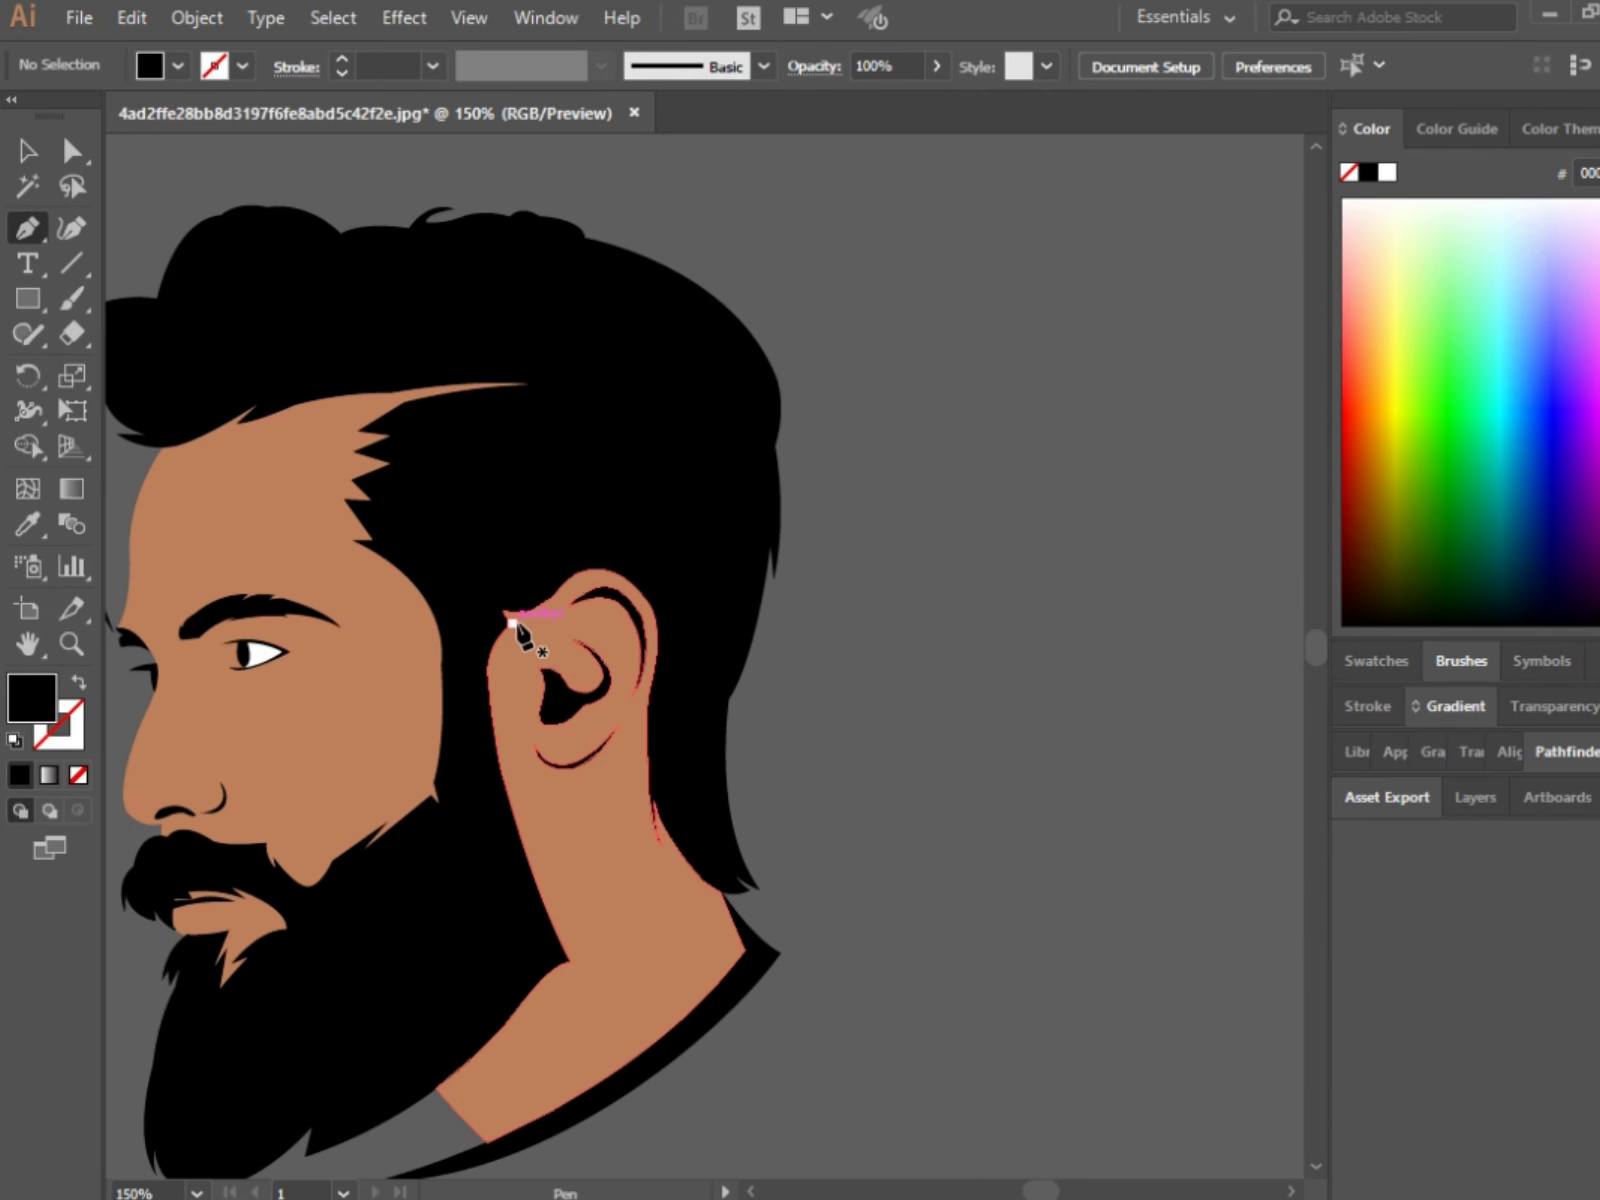
{"action": "left_click_drag", "start_coordinate": [528, 806], "coordinate": [553, 897]}
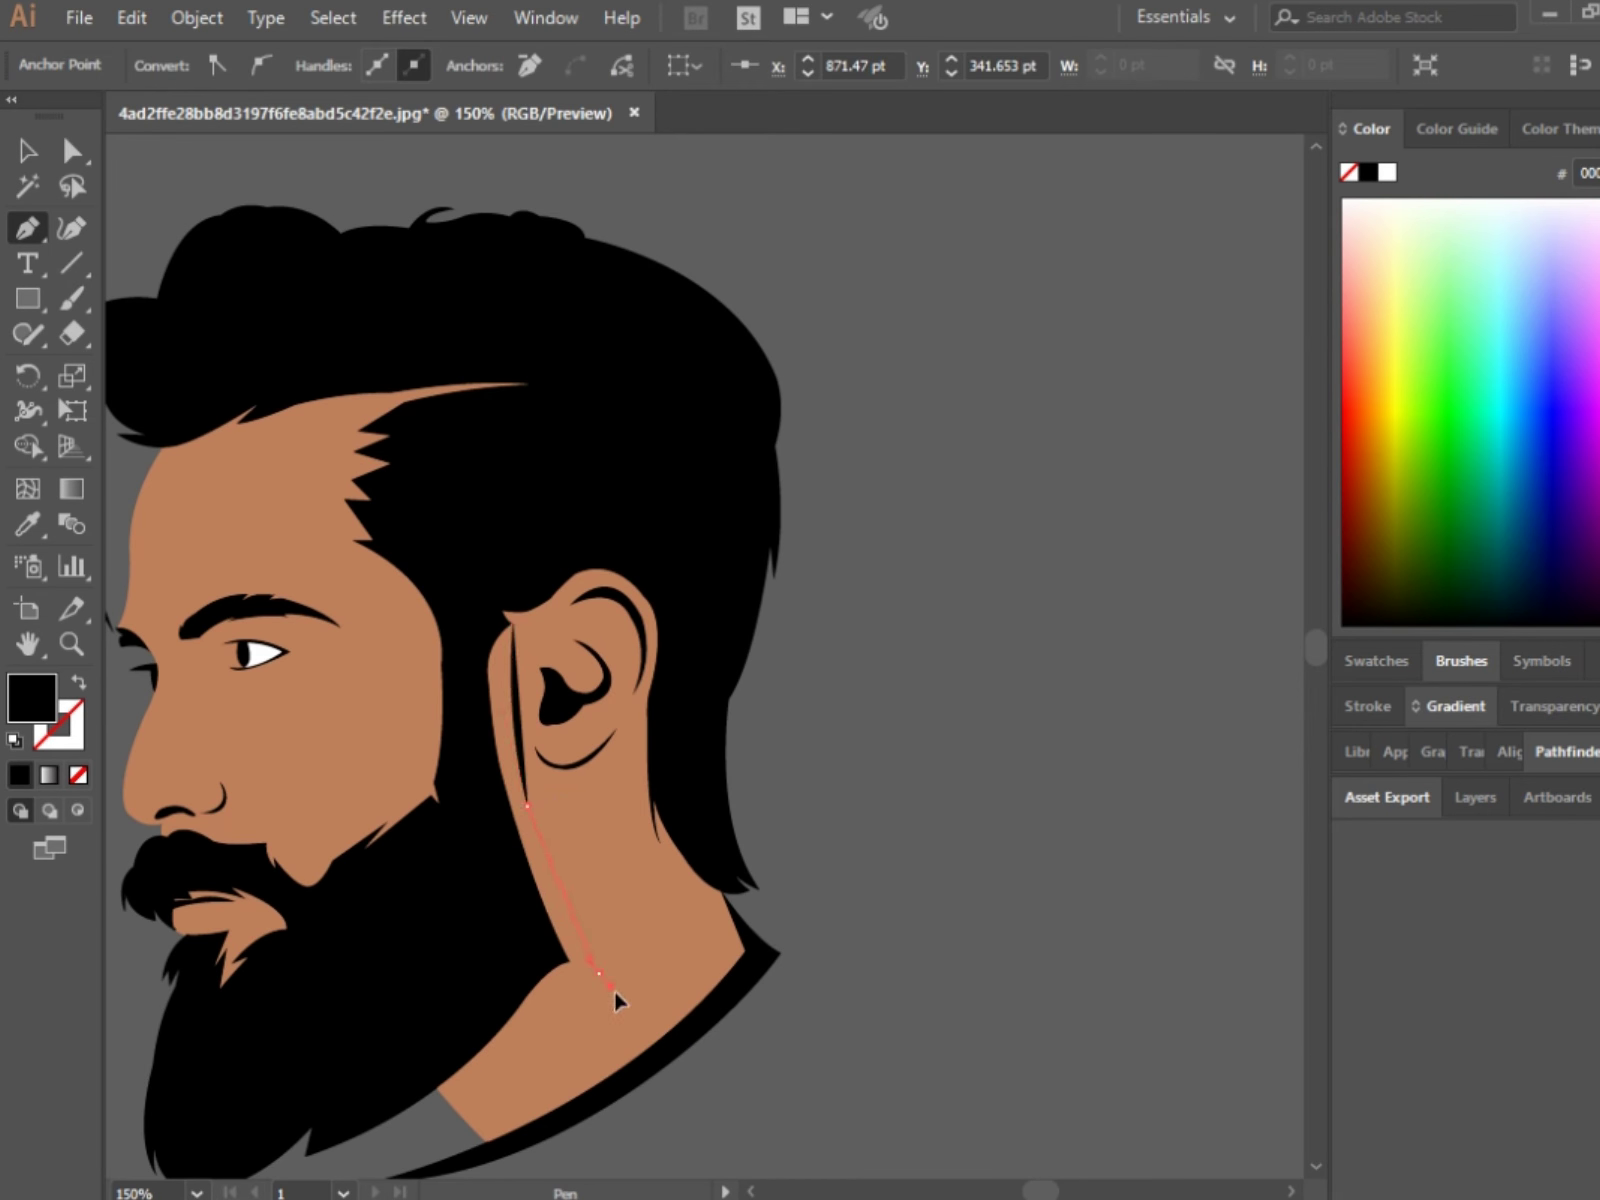
{"action": "left_click_drag", "start_coordinate": [613, 990], "coordinate": [628, 1008]}
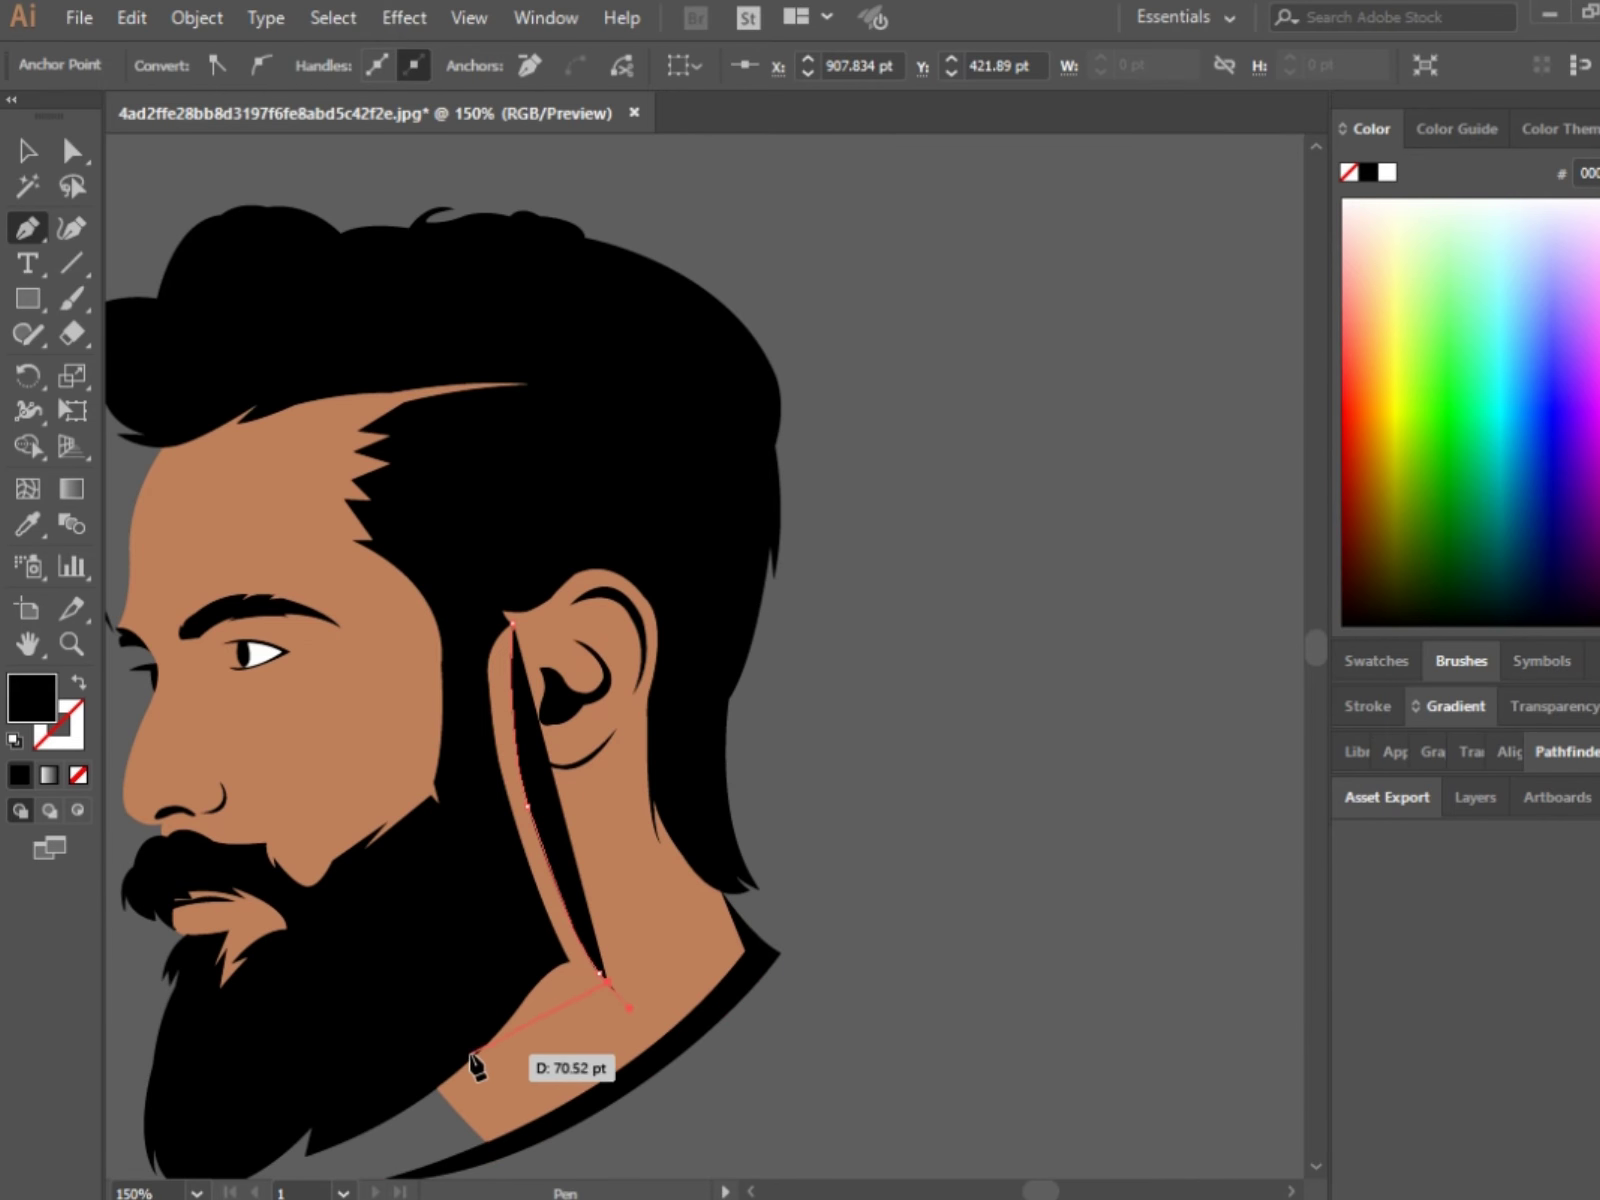
{"action": "left_click_drag", "start_coordinate": [437, 1049], "coordinate": [457, 1053]}
{"action": "left_click", "coordinate": [478, 782]}
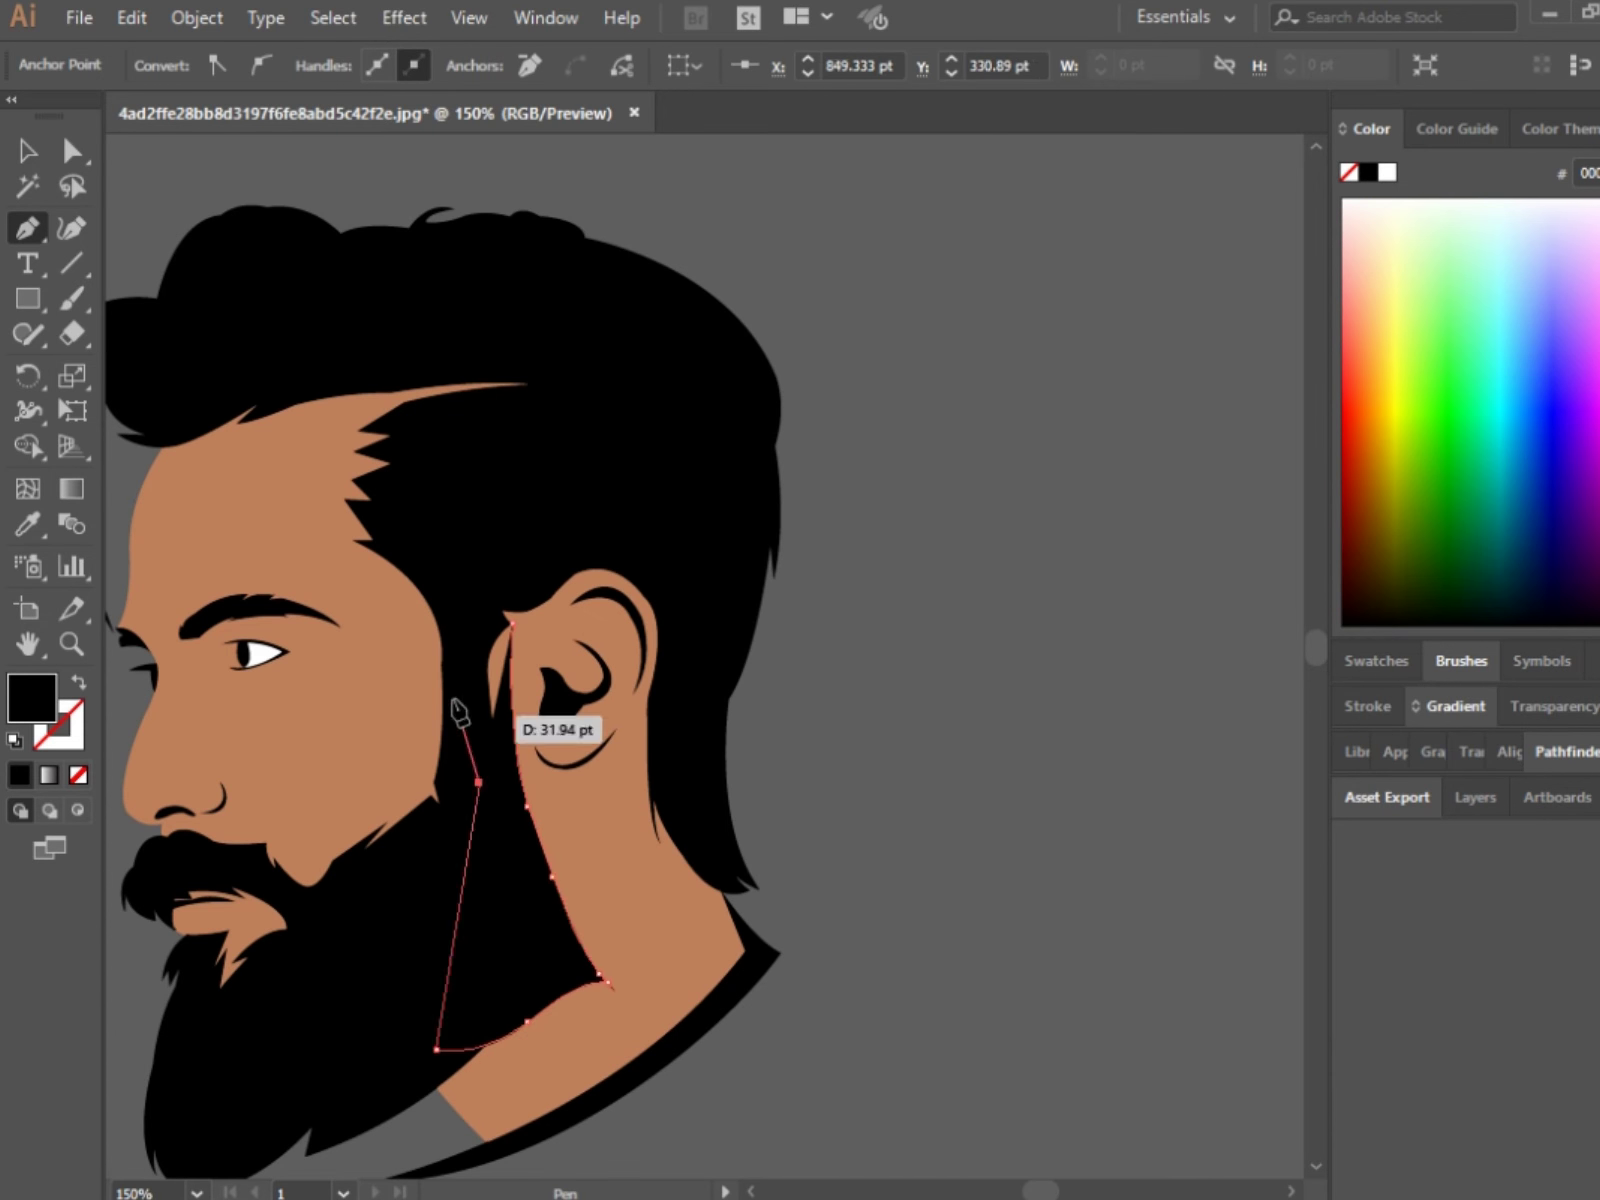
{"action": "left_click", "coordinate": [453, 697]}
{"action": "left_click", "coordinate": [471, 605]}
Step: Split the neck strip out with Shape Builder and give it a reddish shadow fill
{"action": "left_click", "coordinate": [27, 150]}
{"action": "key", "text": "ctrl+a"}
{"action": "key", "text": "shift+m"}
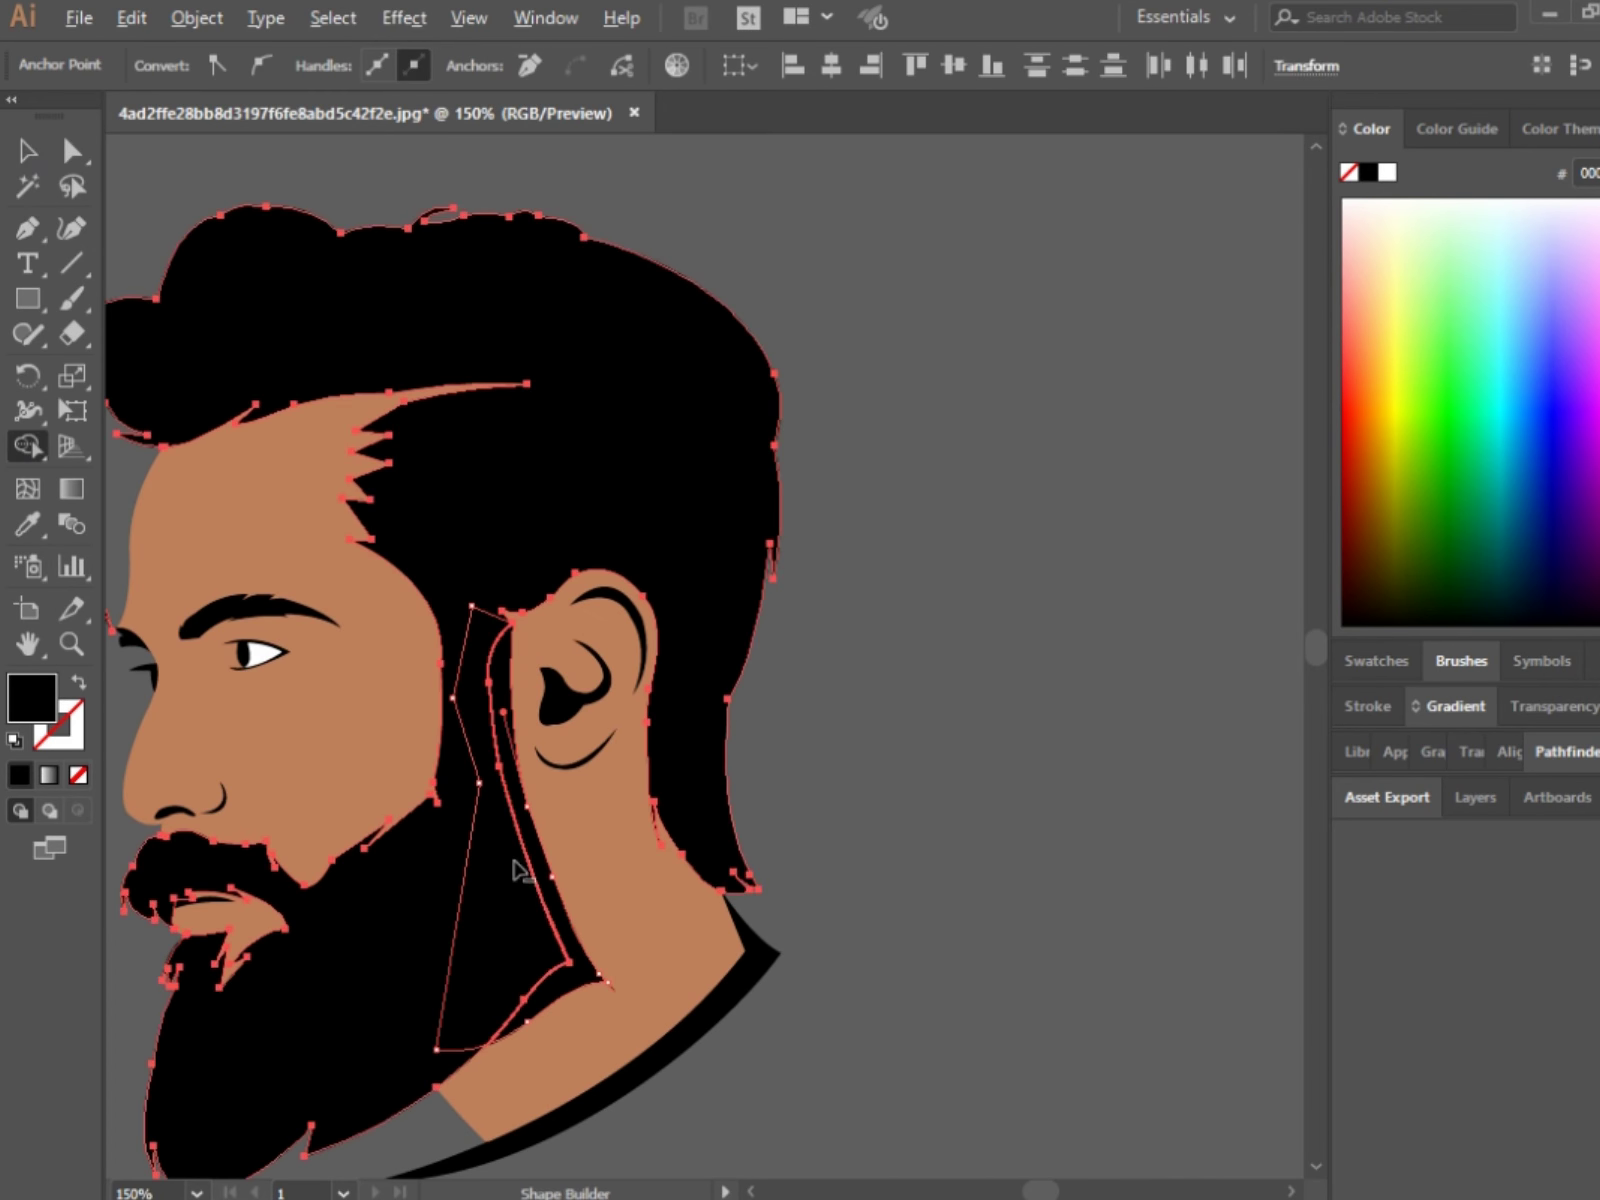
{"action": "left_click", "coordinate": [446, 1028]}
{"action": "key", "text": "v"}
{"action": "left_click", "coordinate": [560, 985]}
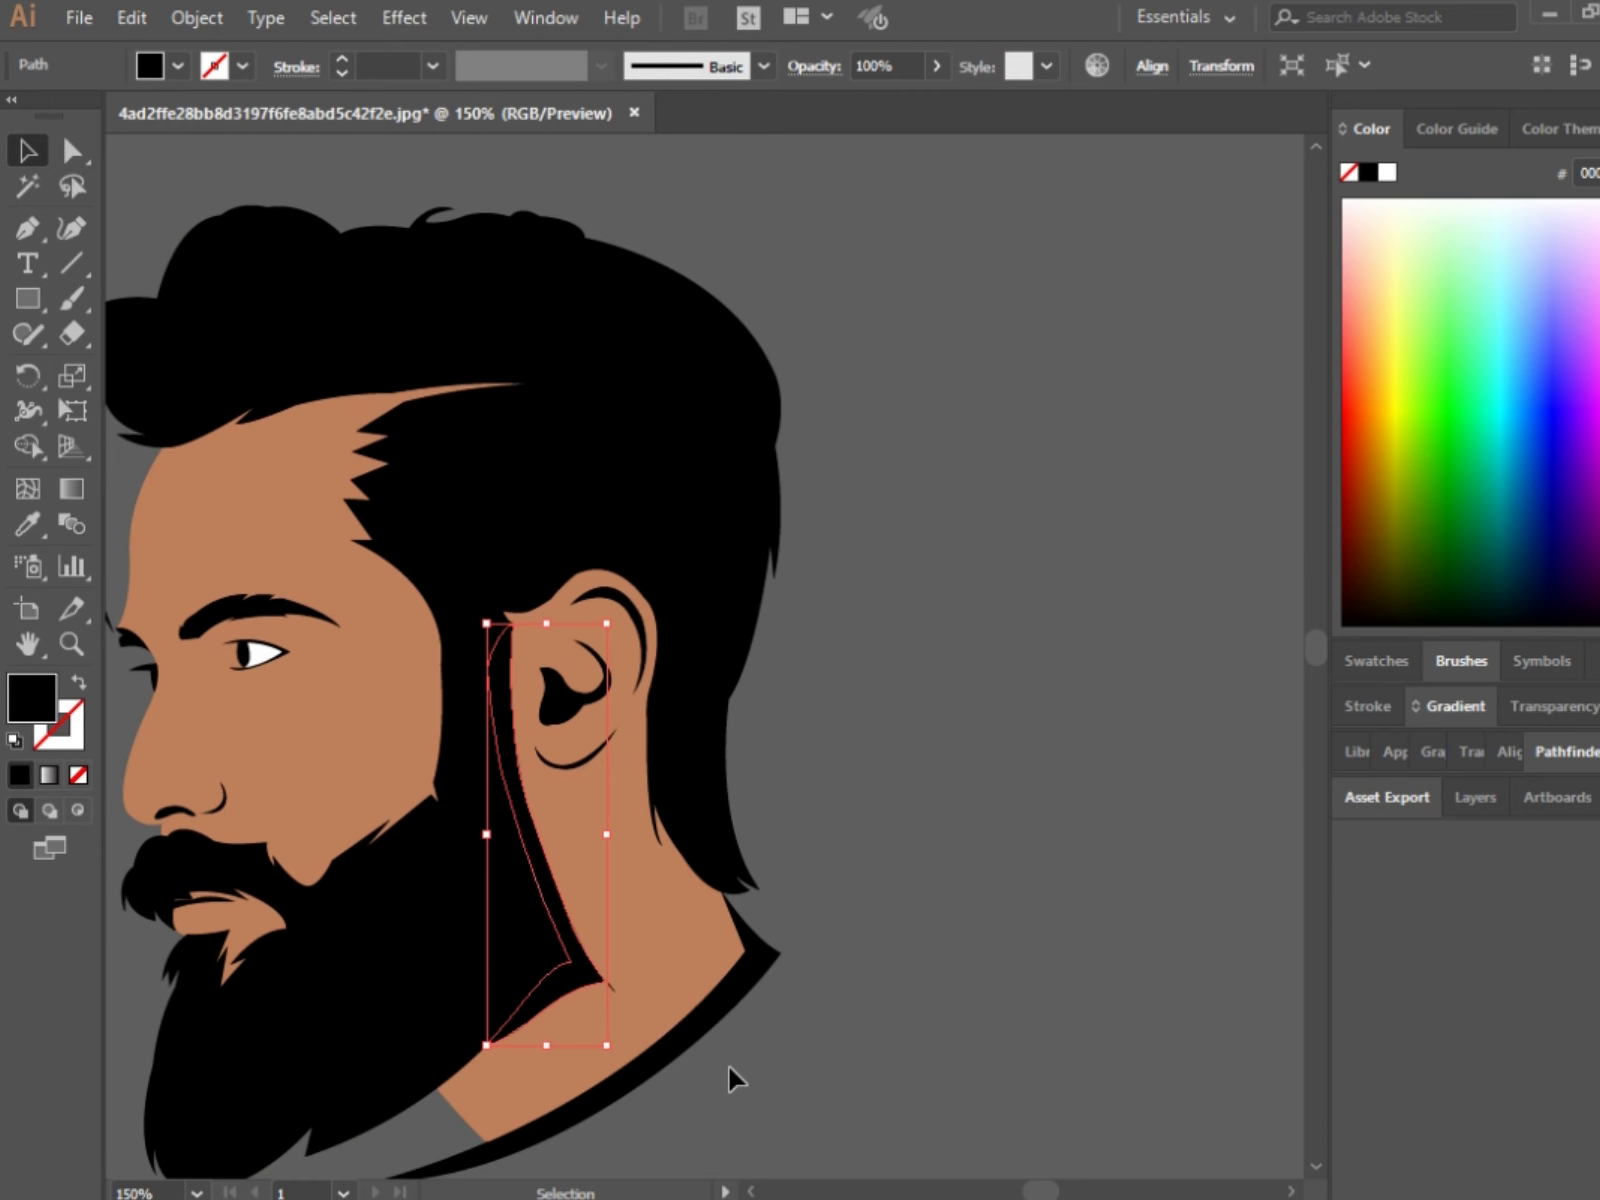
{"action": "key", "text": "ctrl+shift+a"}
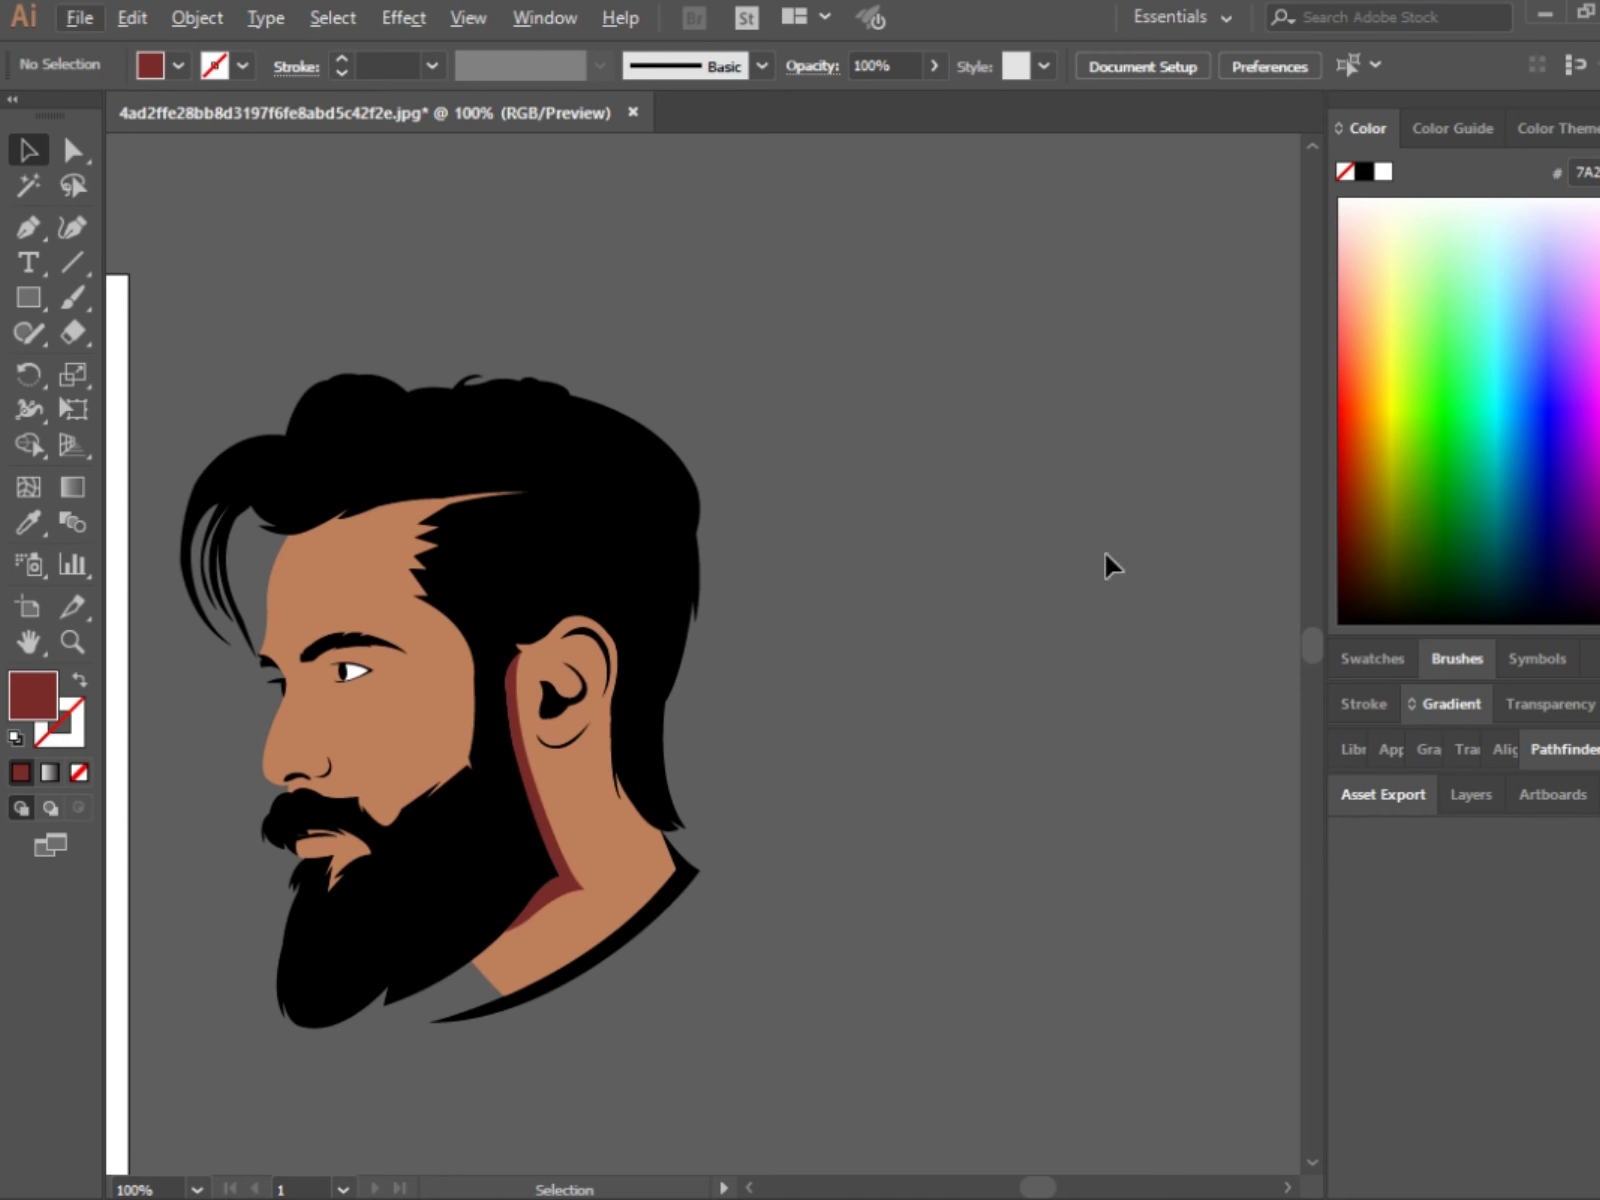
{"action": "mouse_move", "coordinate": [1343, 525]}
{"action": "left_mouse_down"}
{"action": "mouse_move", "coordinate": [1343, 340]}
{"action": "mouse_move", "coordinate": [1361, 311]}
{"action": "mouse_move", "coordinate": [1355, 503]}
{"action": "left_mouse_up"}
Step: Recolour the neck strip a brighter 9C2 red
{"action": "left_click", "coordinate": [550, 780]}
{"action": "left_click", "coordinate": [27, 224]}
{"action": "key", "text": "ctrl+shift+a"}
{"action": "key", "text": "ctrl+equal"}
Step: Pen a closed shadow shape from the temple down the cheek to the jawline
{"action": "left_click", "coordinate": [493, 548]}
{"action": "mouse_move", "coordinate": [507, 662]}
{"action": "left_mouse_down"}
{"action": "mouse_move", "coordinate": [515, 688]}
{"action": "mouse_move", "coordinate": [490, 735]}
{"action": "left_mouse_up"}
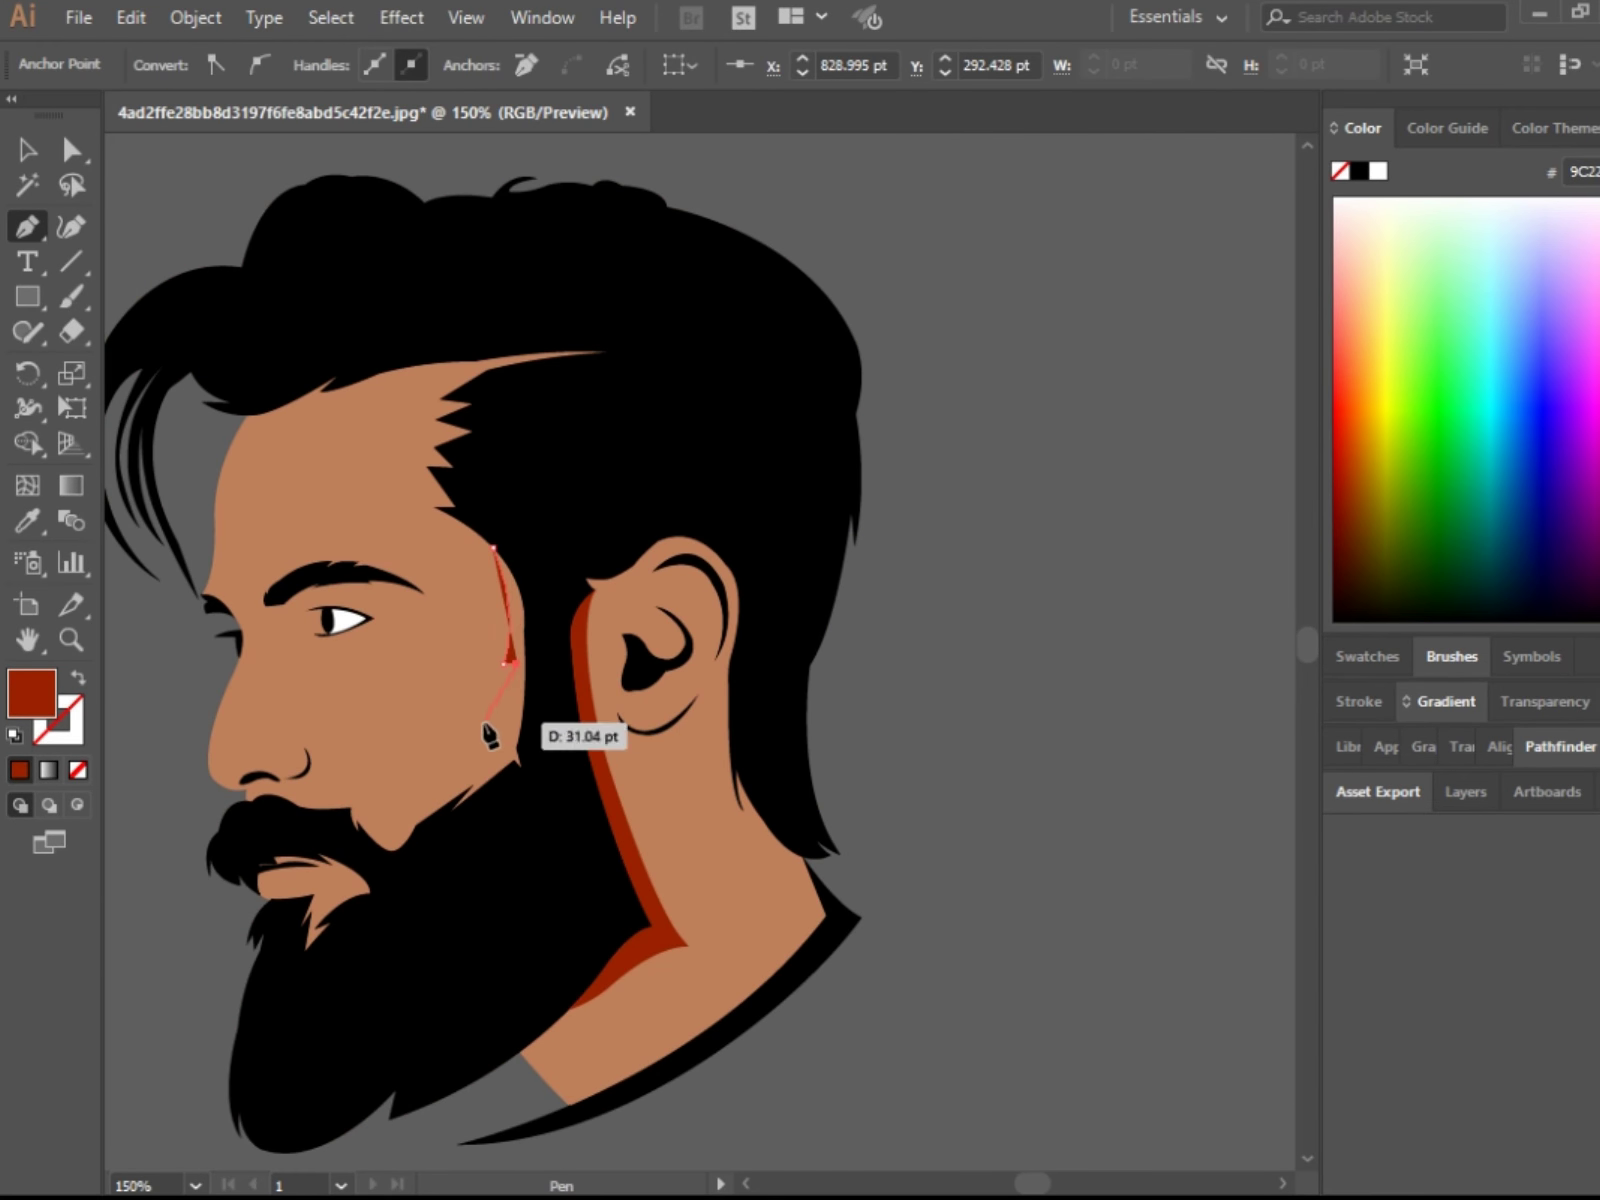
{"action": "left_click_drag", "start_coordinate": [400, 808], "coordinate": [418, 832]}
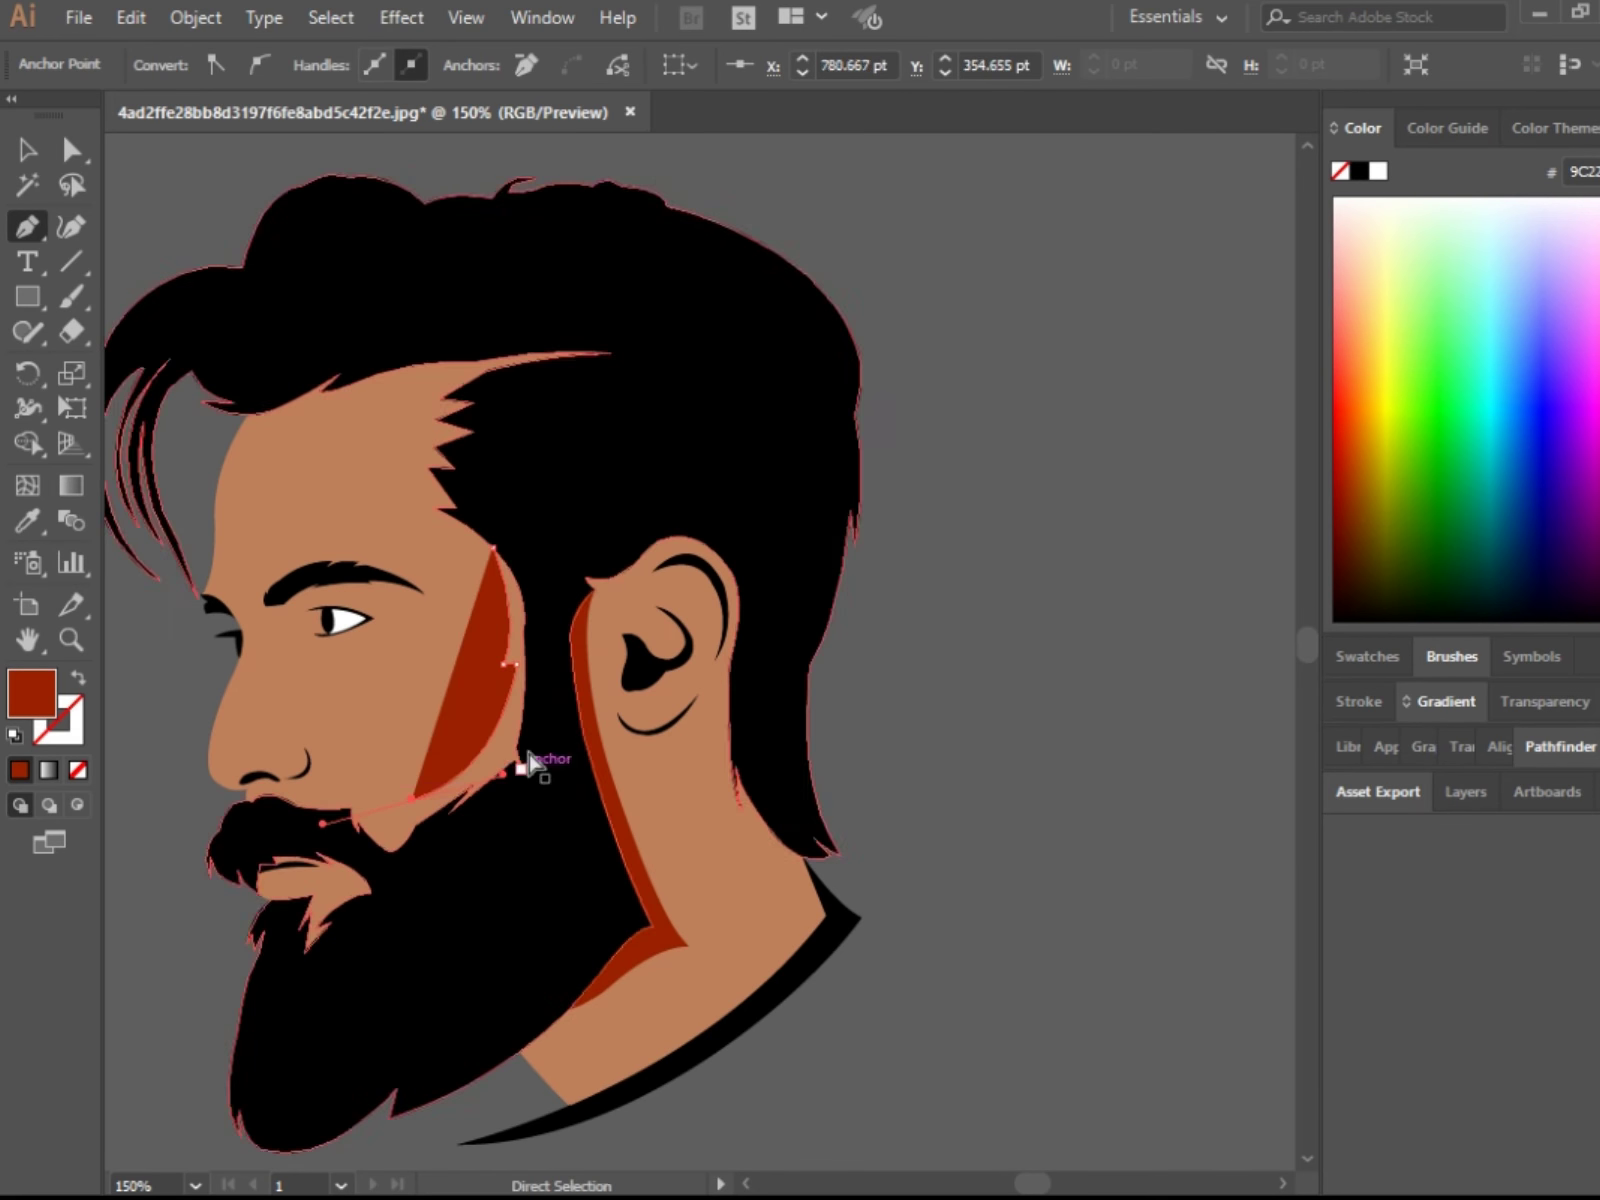
{"action": "left_click", "coordinate": [493, 735]}
{"action": "left_click", "coordinate": [406, 785]}
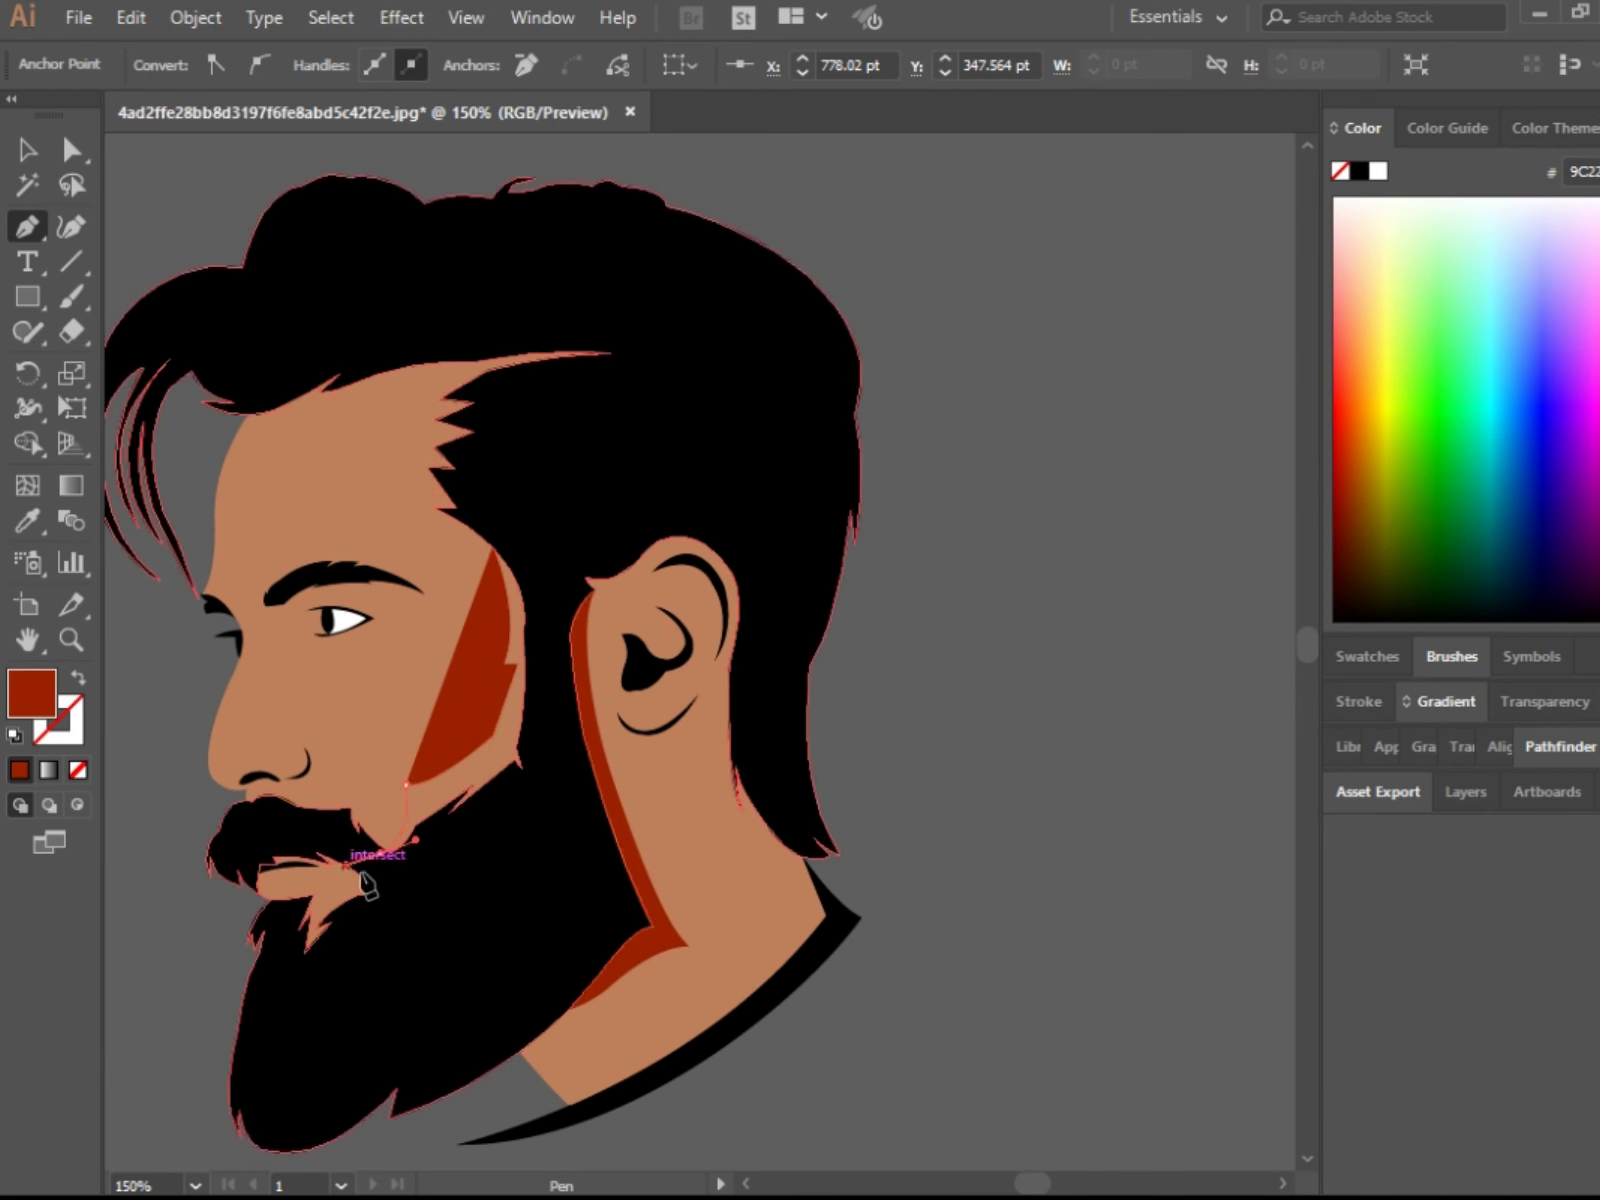
{"action": "left_click", "coordinate": [380, 852]}
{"action": "left_click", "coordinate": [400, 902]}
{"action": "left_click", "coordinate": [505, 873]}
{"action": "left_click", "coordinate": [568, 801]}
{"action": "left_click", "coordinate": [543, 643]}
{"action": "left_click", "coordinate": [493, 547]}
Step: Send the jaw shadow backward so it sits behind the beard
{"action": "key", "text": "v"}
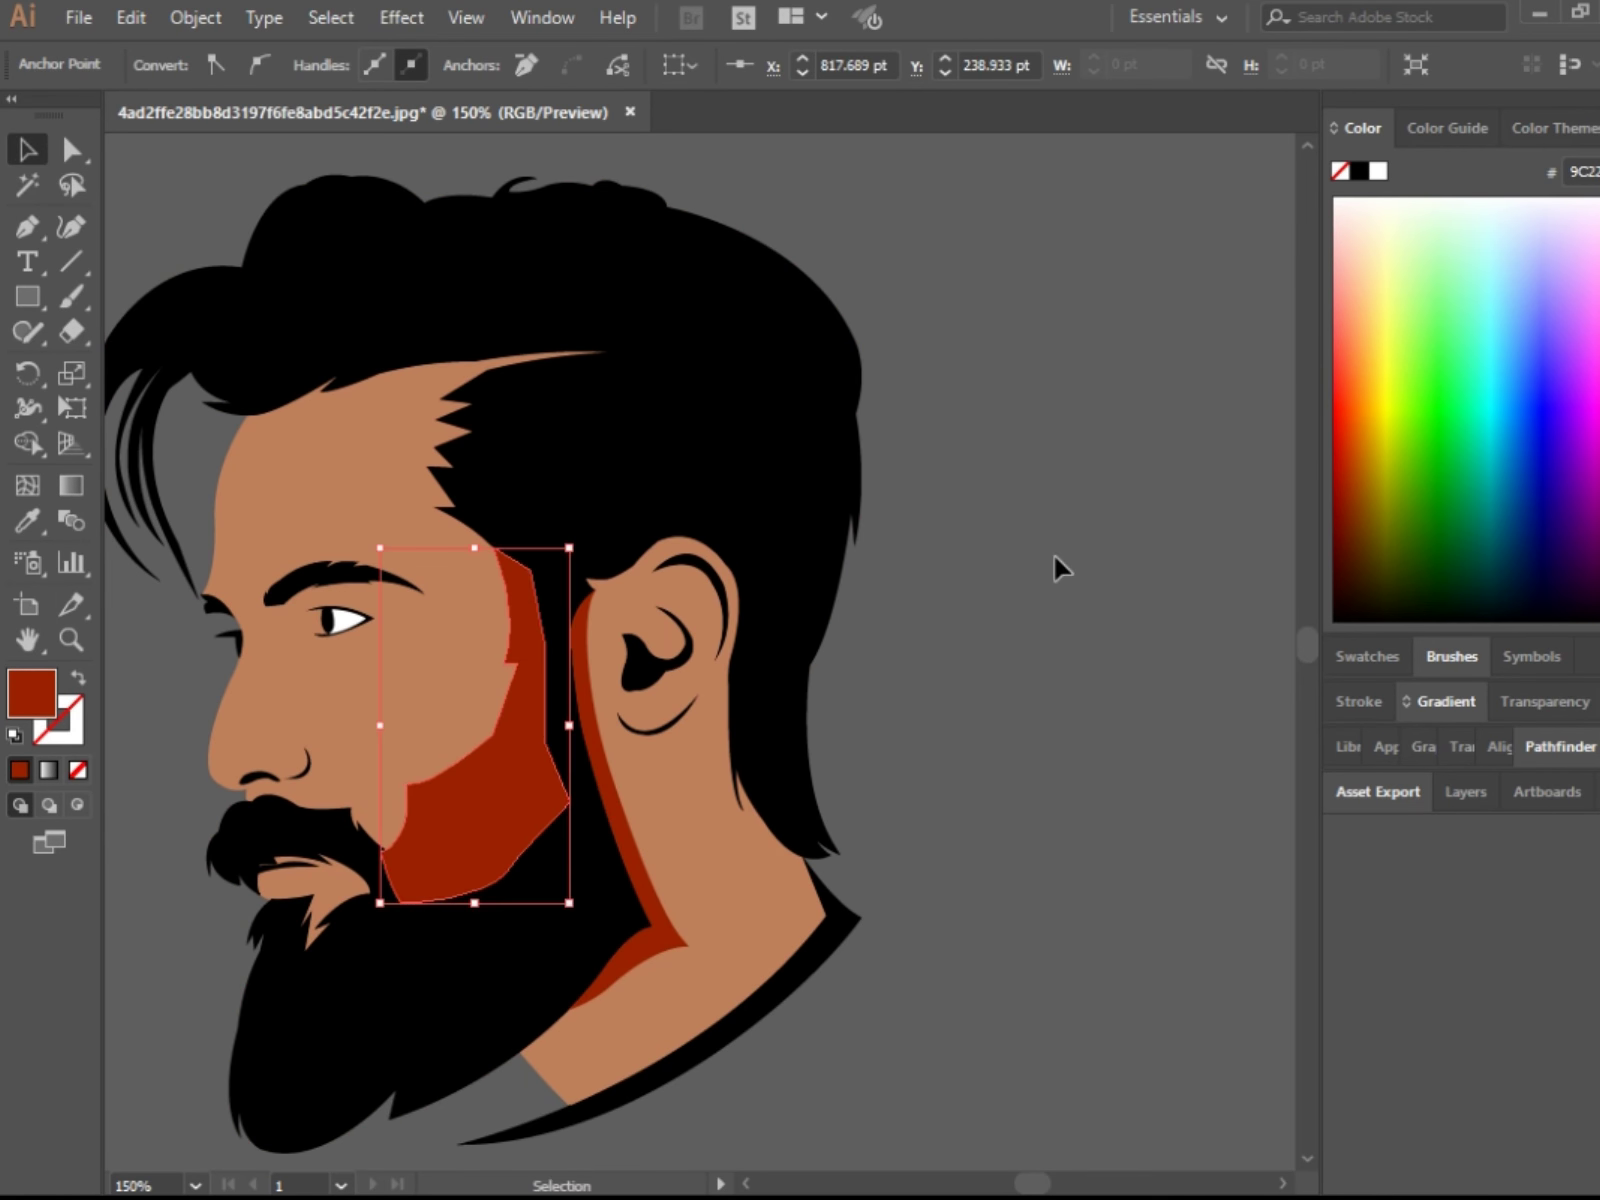
{"action": "key", "text": "ctrl+shift+bracketleft"}
{"action": "left_click", "coordinate": [1055, 555]}
{"action": "key", "text": "ctrl+1"}
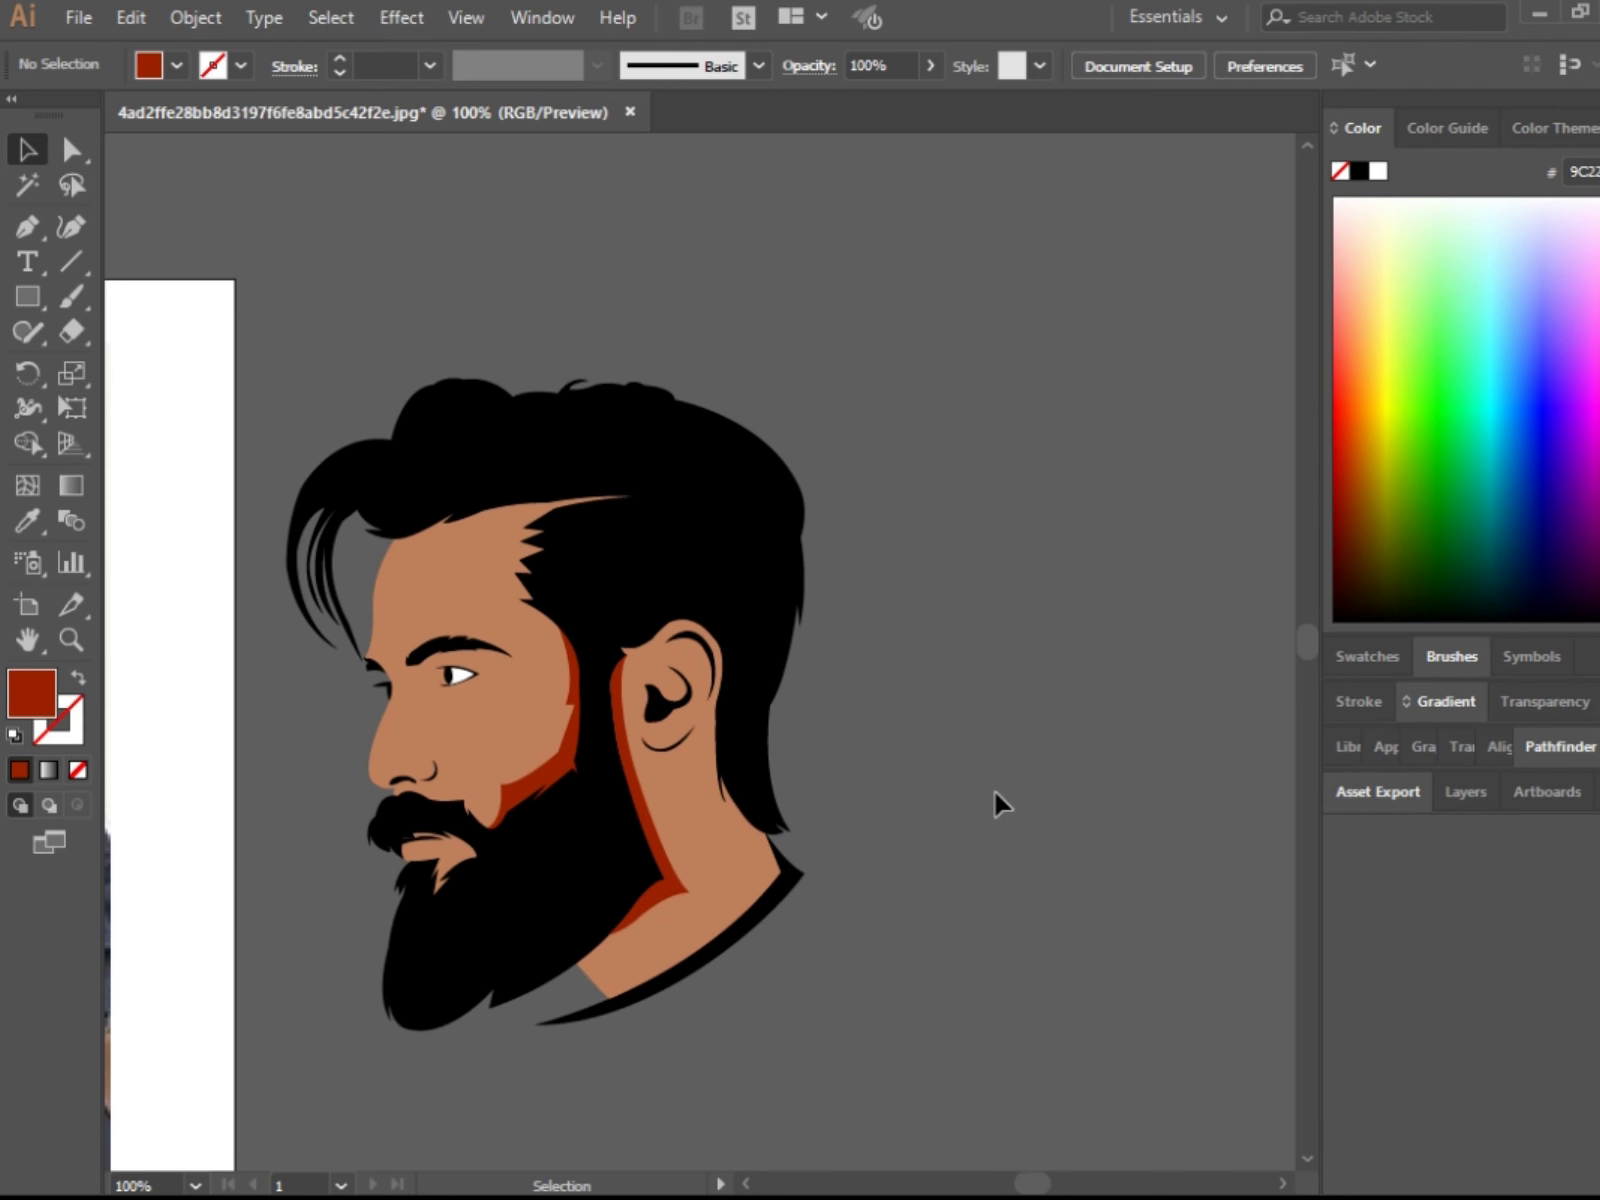
{"action": "scroll", "coordinate": [540, 690], "scroll_direction": "up", "scroll_amount": 2}
Step: Remove an extra anchor from the jaw shadow with Delete Anchor Point
{"action": "left_click_drag", "start_coordinate": [27, 226], "coordinate": [157, 311]}
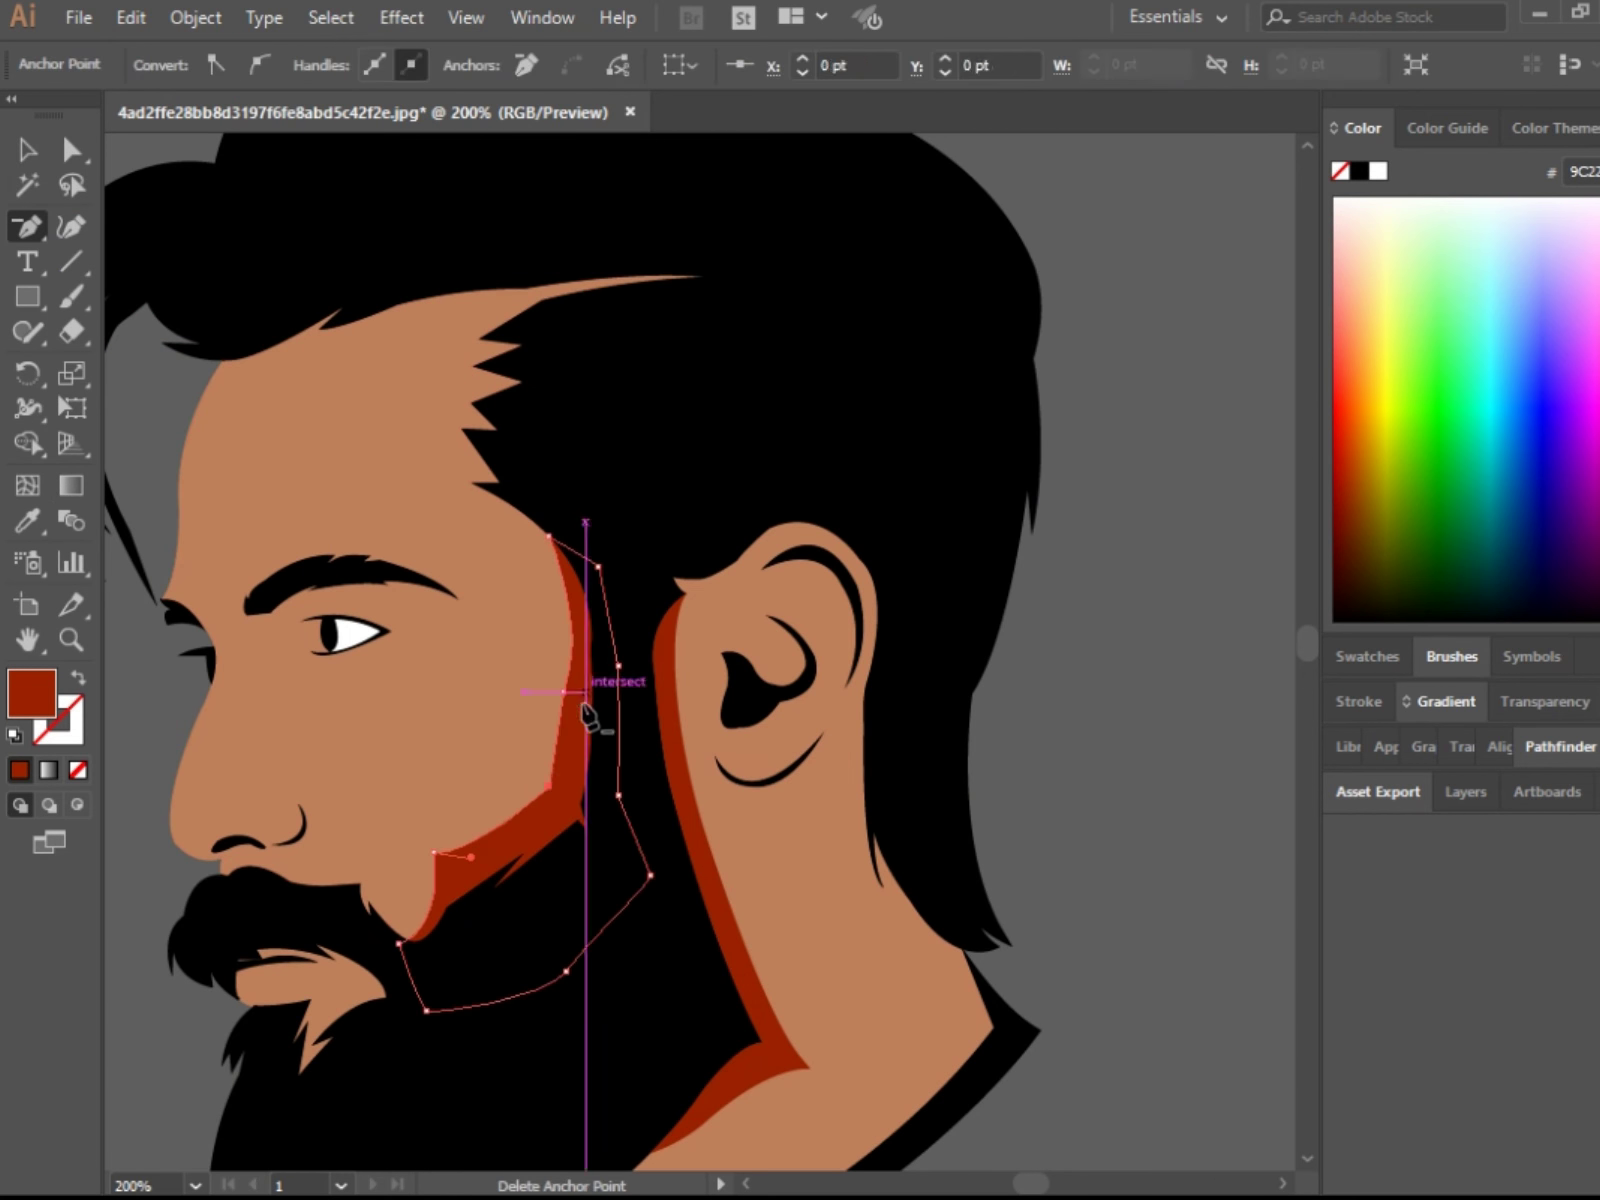
{"action": "left_click", "coordinate": [585, 708]}
{"action": "left_click", "coordinate": [72, 150]}
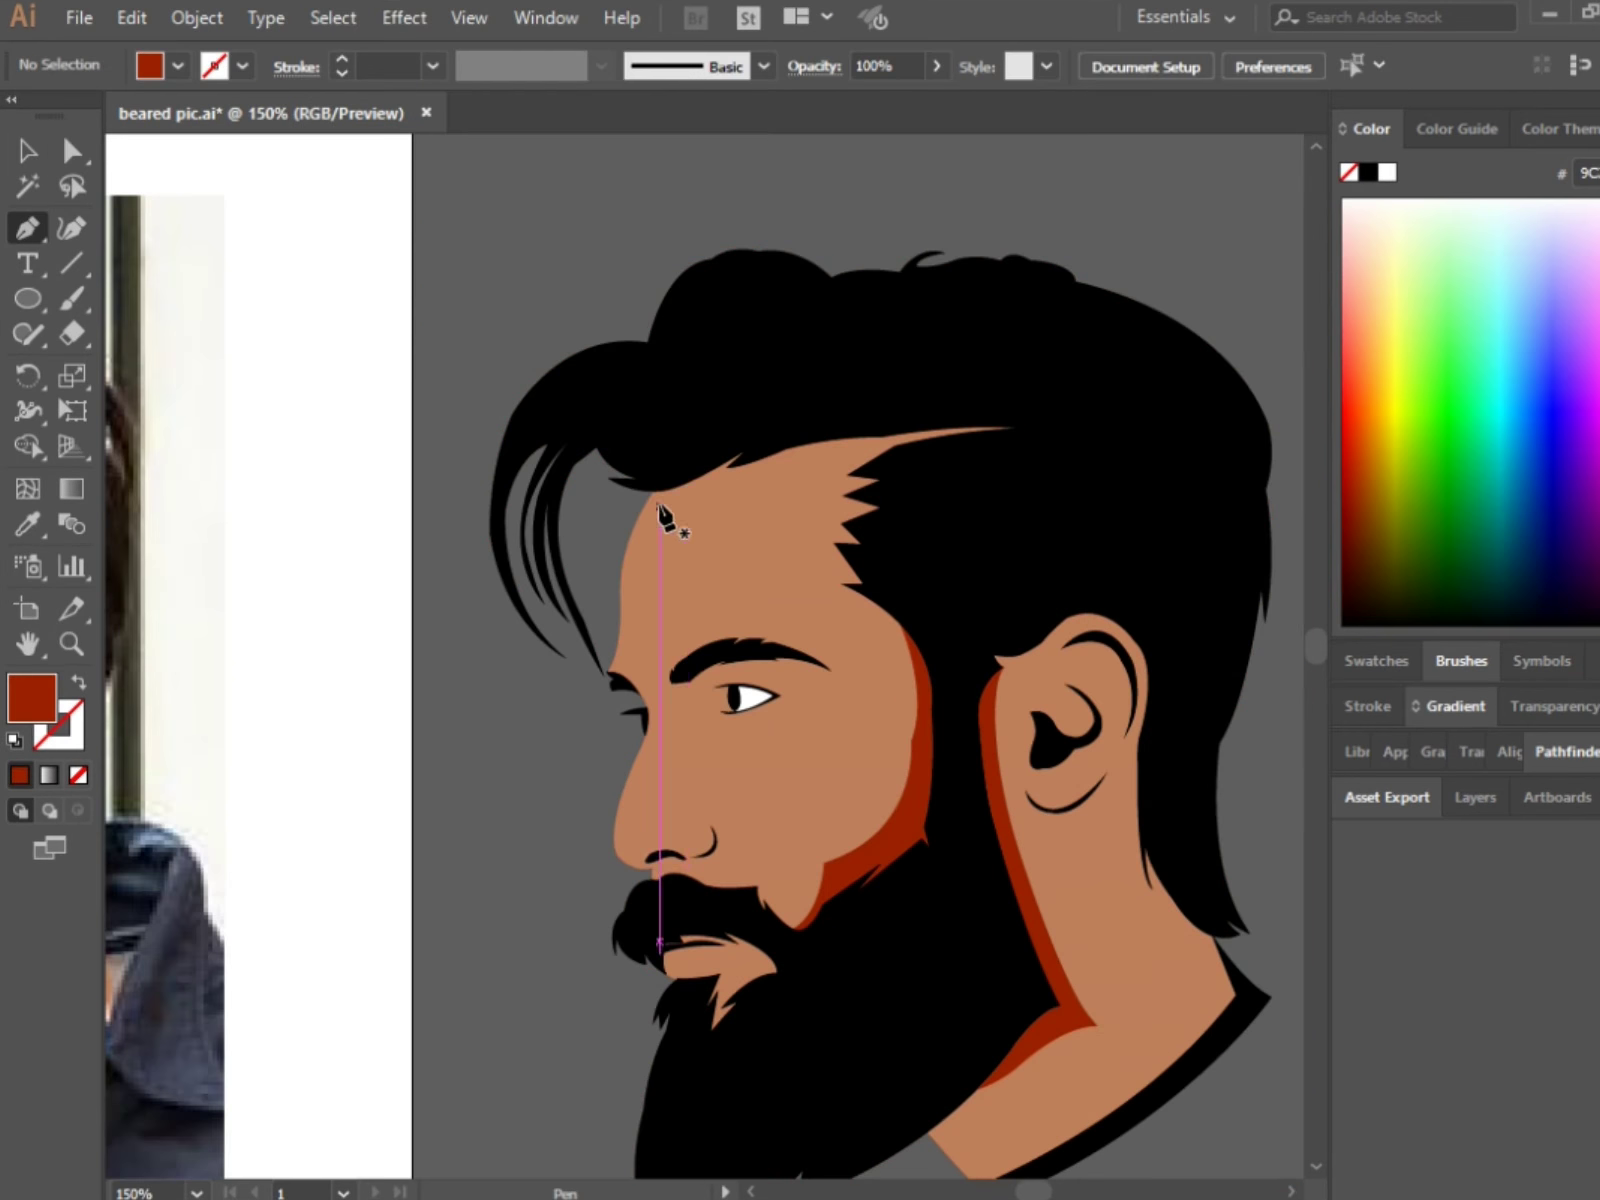
Step: Pen a highlight shape from the hairline over the forehead and nose to the upper lip
{"action": "left_click", "coordinate": [697, 478]}
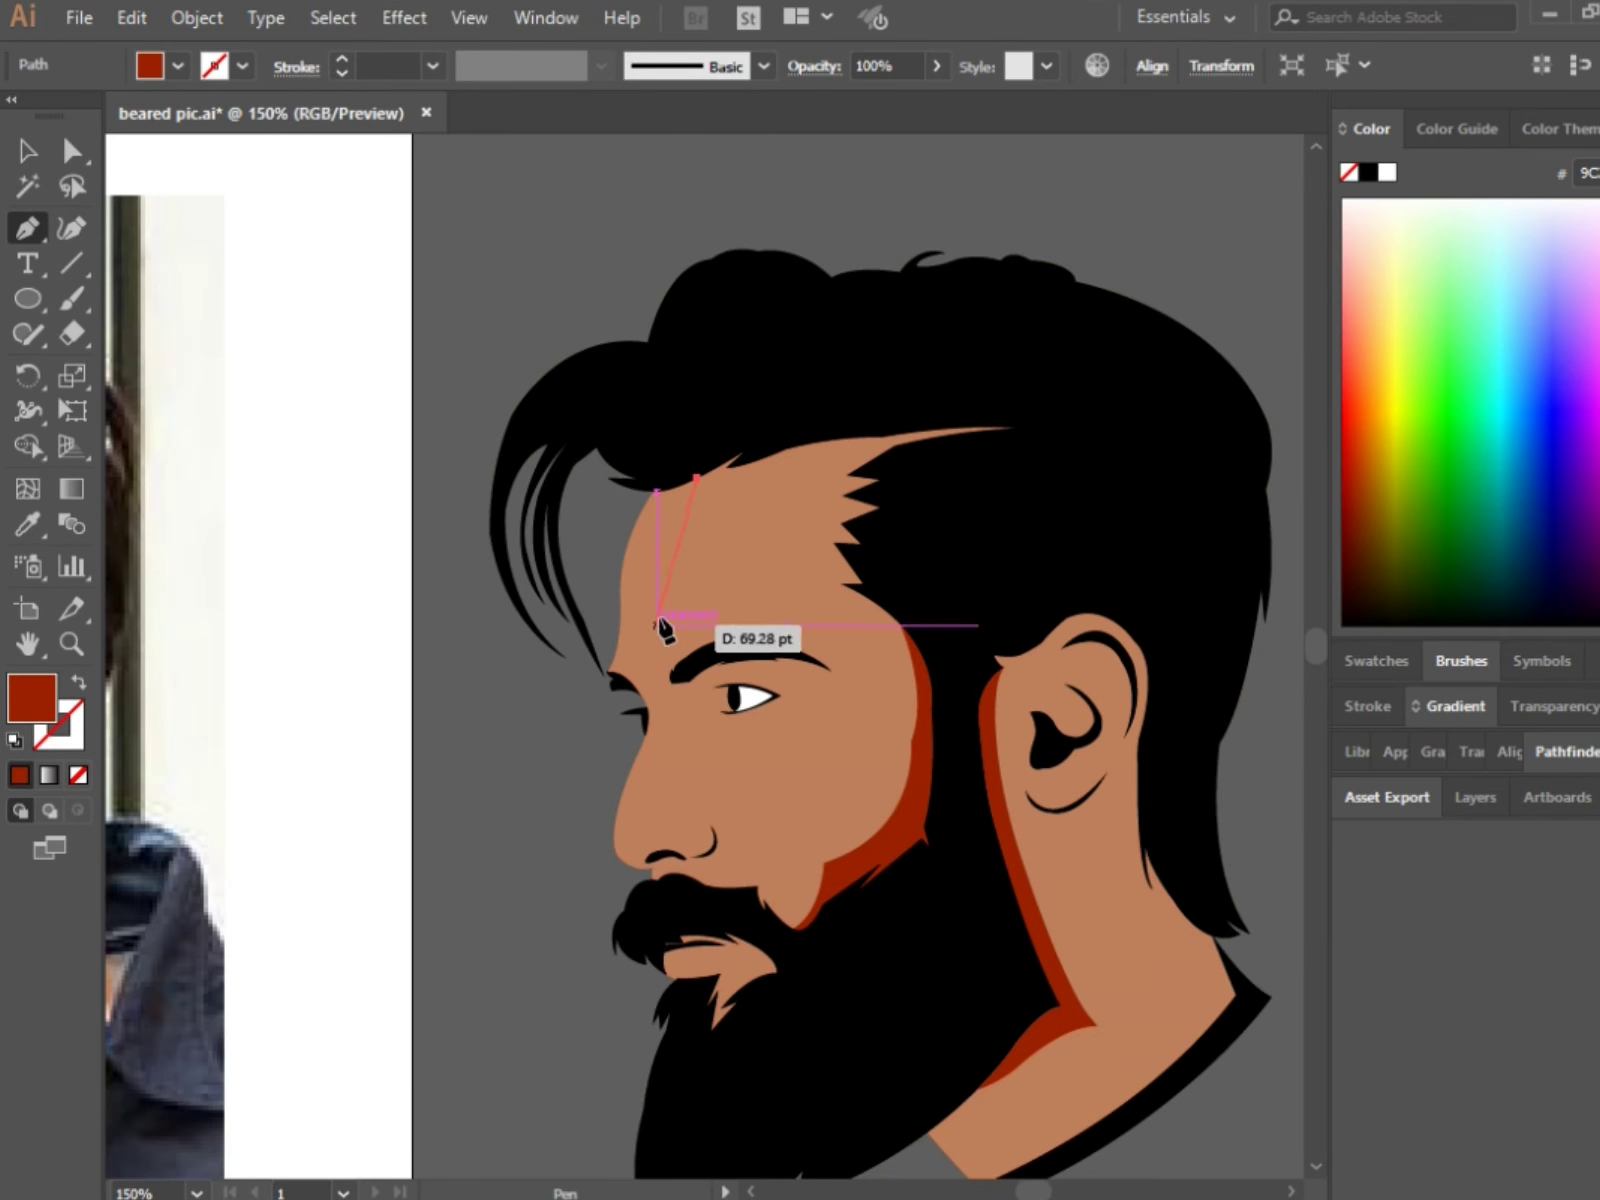
{"action": "left_click_drag", "start_coordinate": [655, 613], "coordinate": [658, 690]}
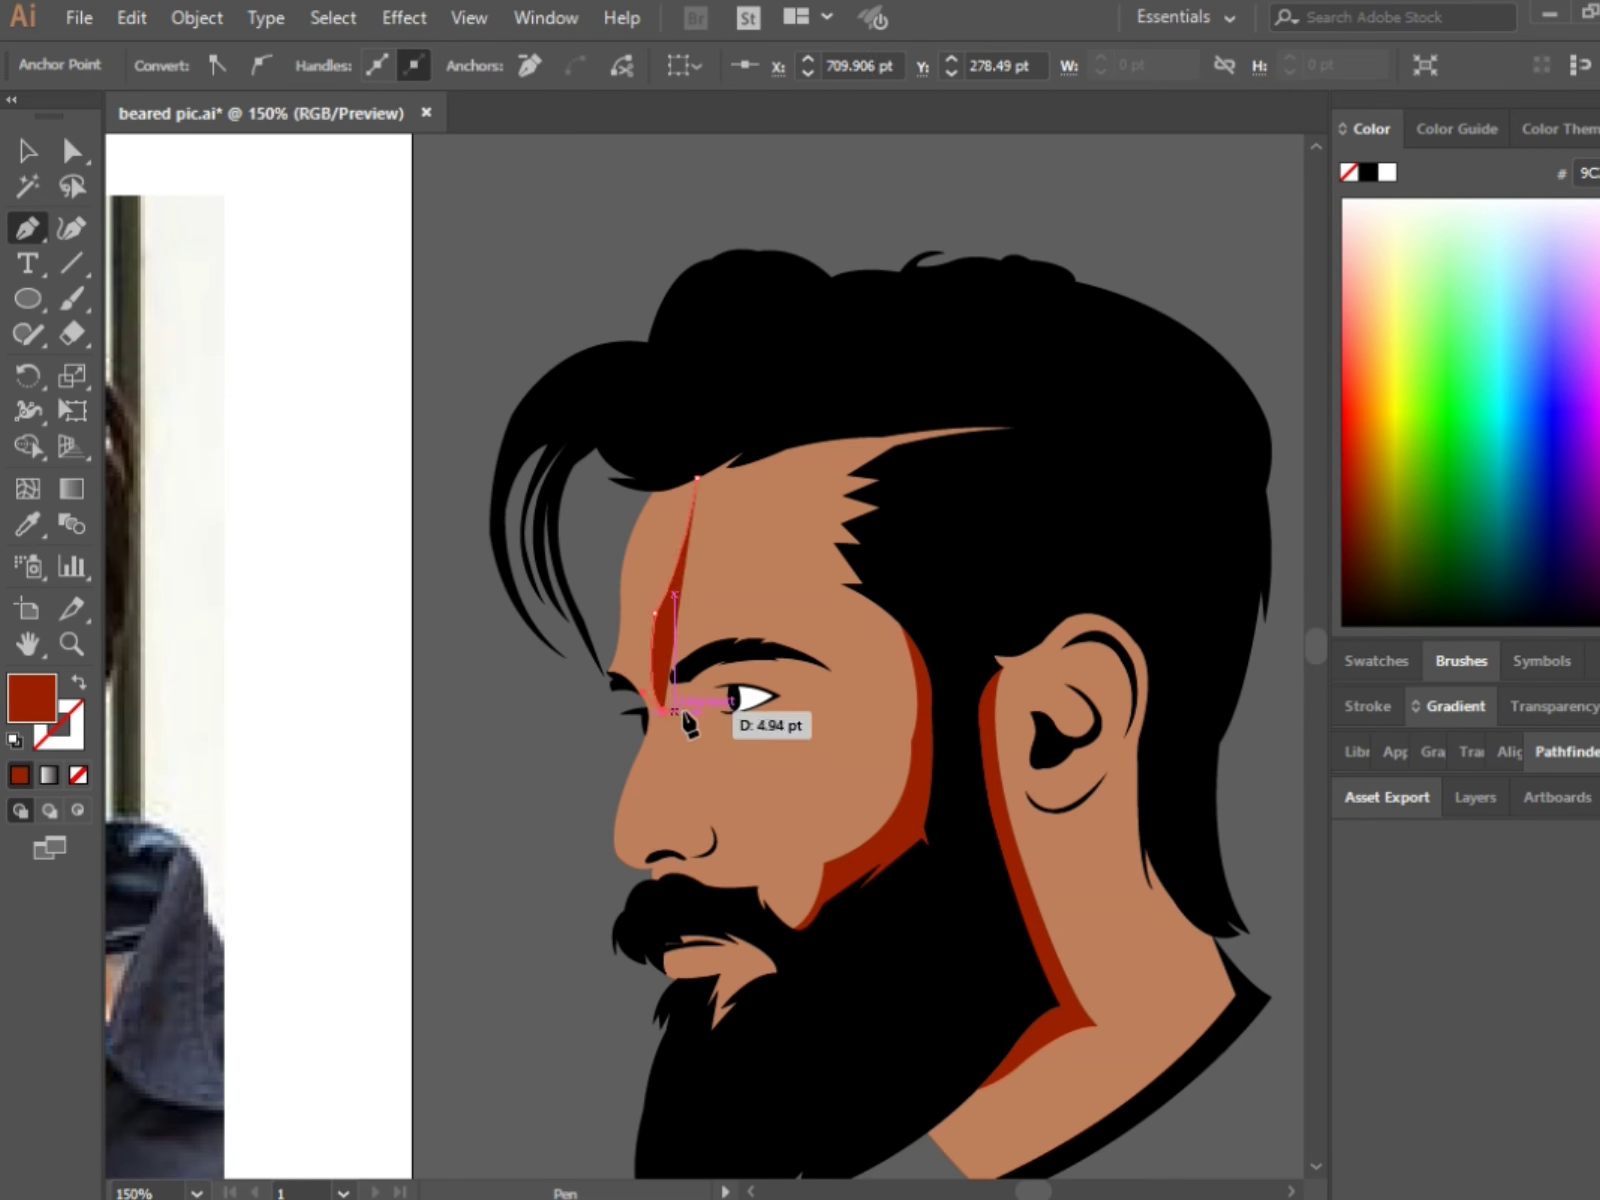
{"action": "left_click", "coordinate": [683, 712]}
{"action": "left_click", "coordinate": [667, 835]}
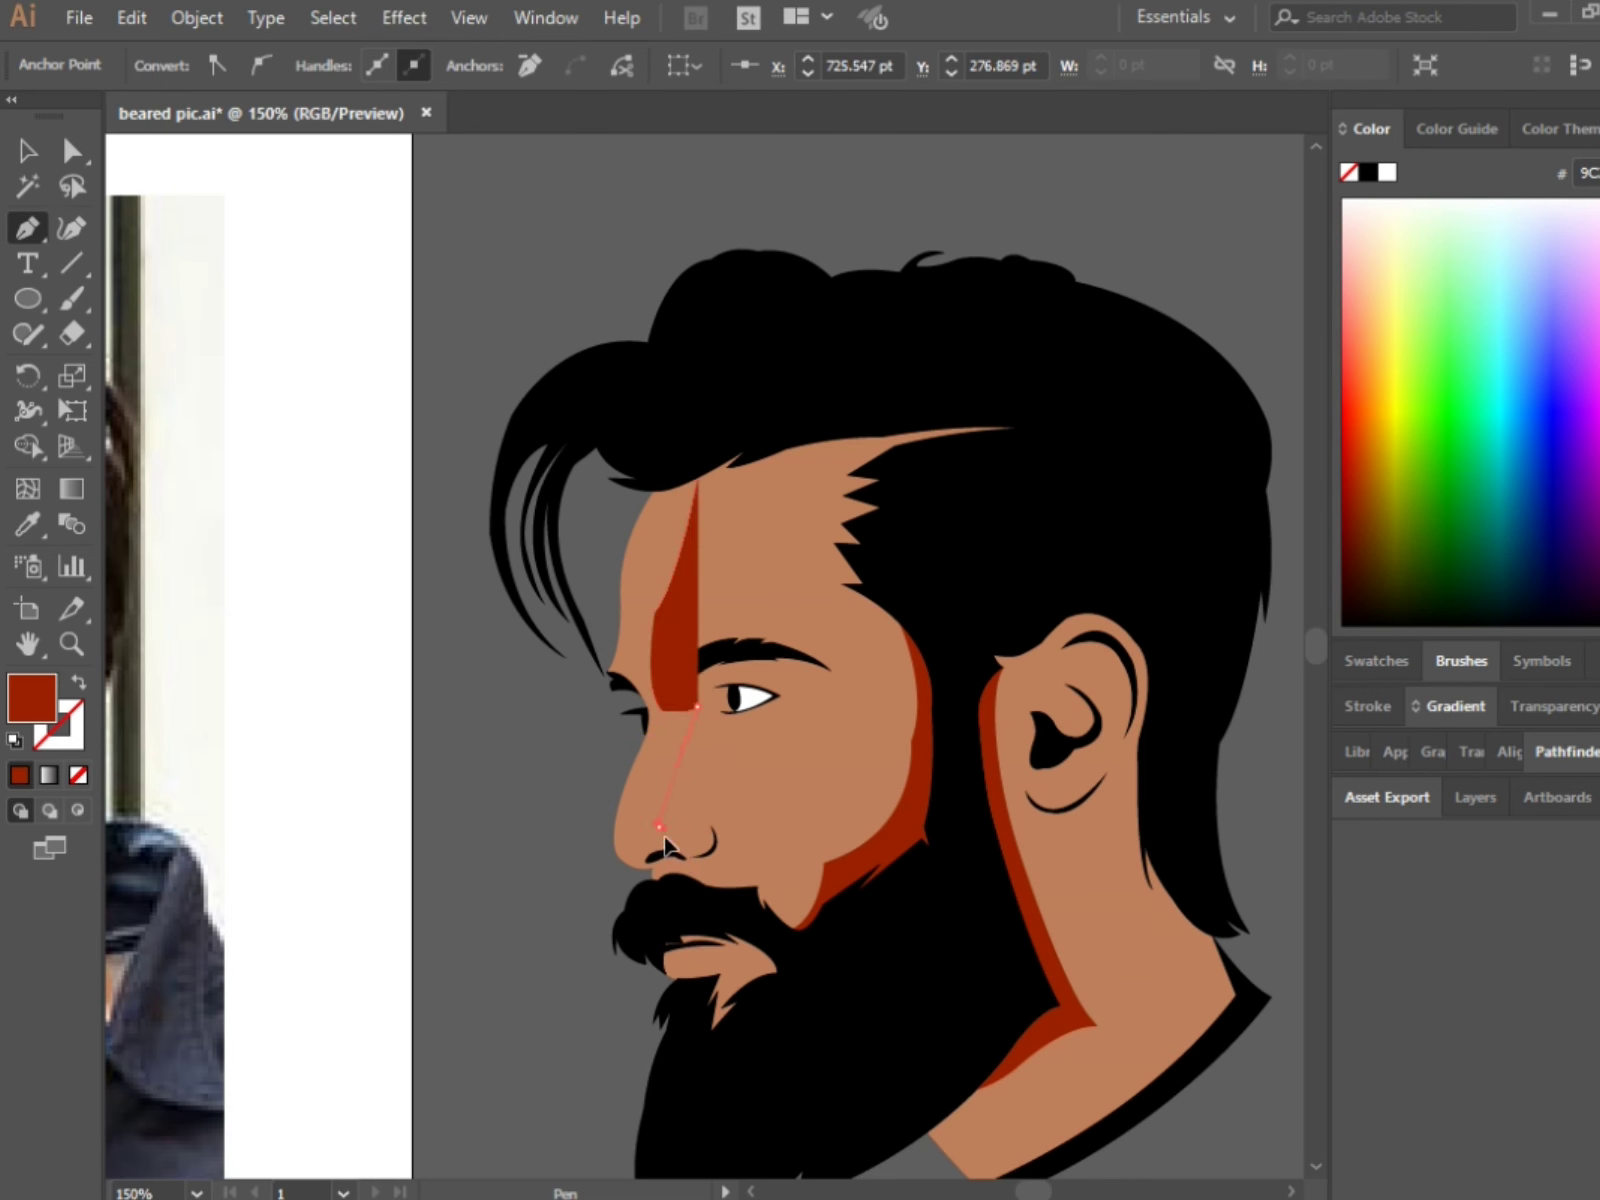
{"action": "left_click_drag", "start_coordinate": [667, 843], "coordinate": [662, 880]}
{"action": "left_click", "coordinate": [662, 903]}
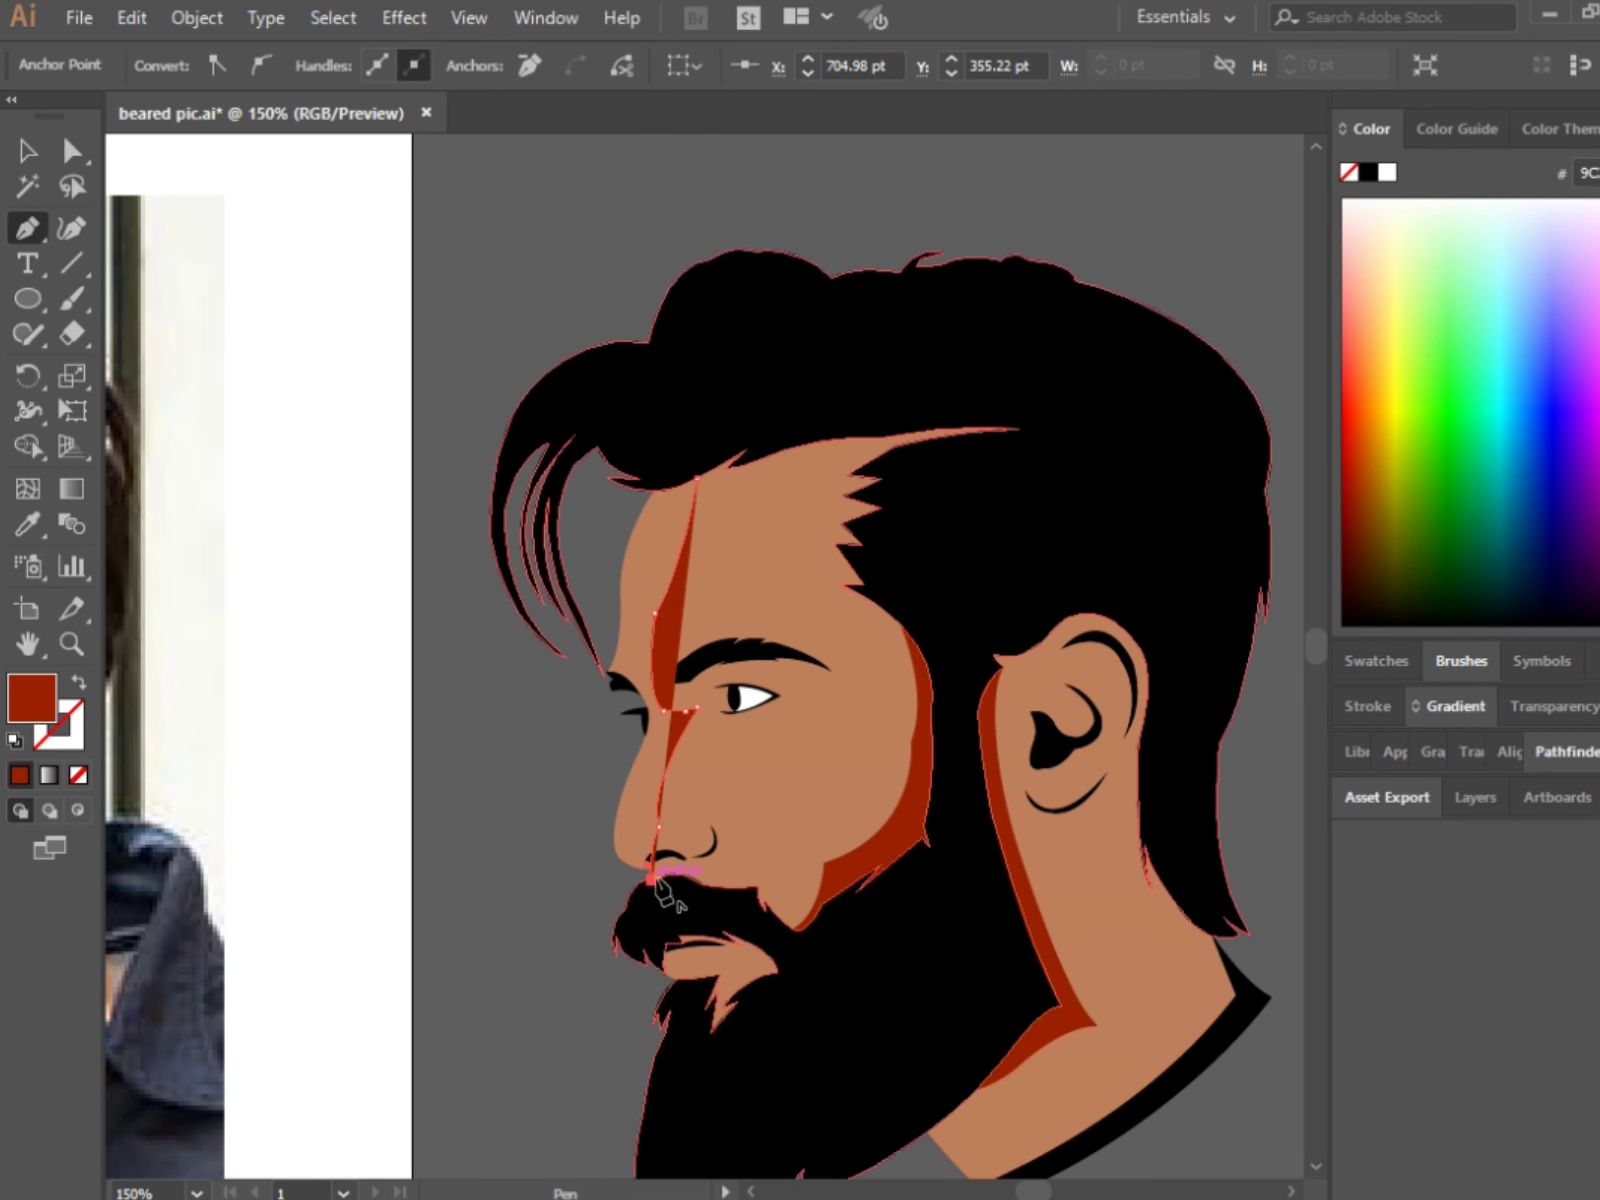
{"action": "left_click", "coordinate": [548, 930]}
Step: Intersect the highlight with the face outline and fill it light peach
{"action": "left_click", "coordinate": [457, 377]}
{"action": "left_click", "coordinate": [697, 478]}
{"action": "key", "text": "v"}
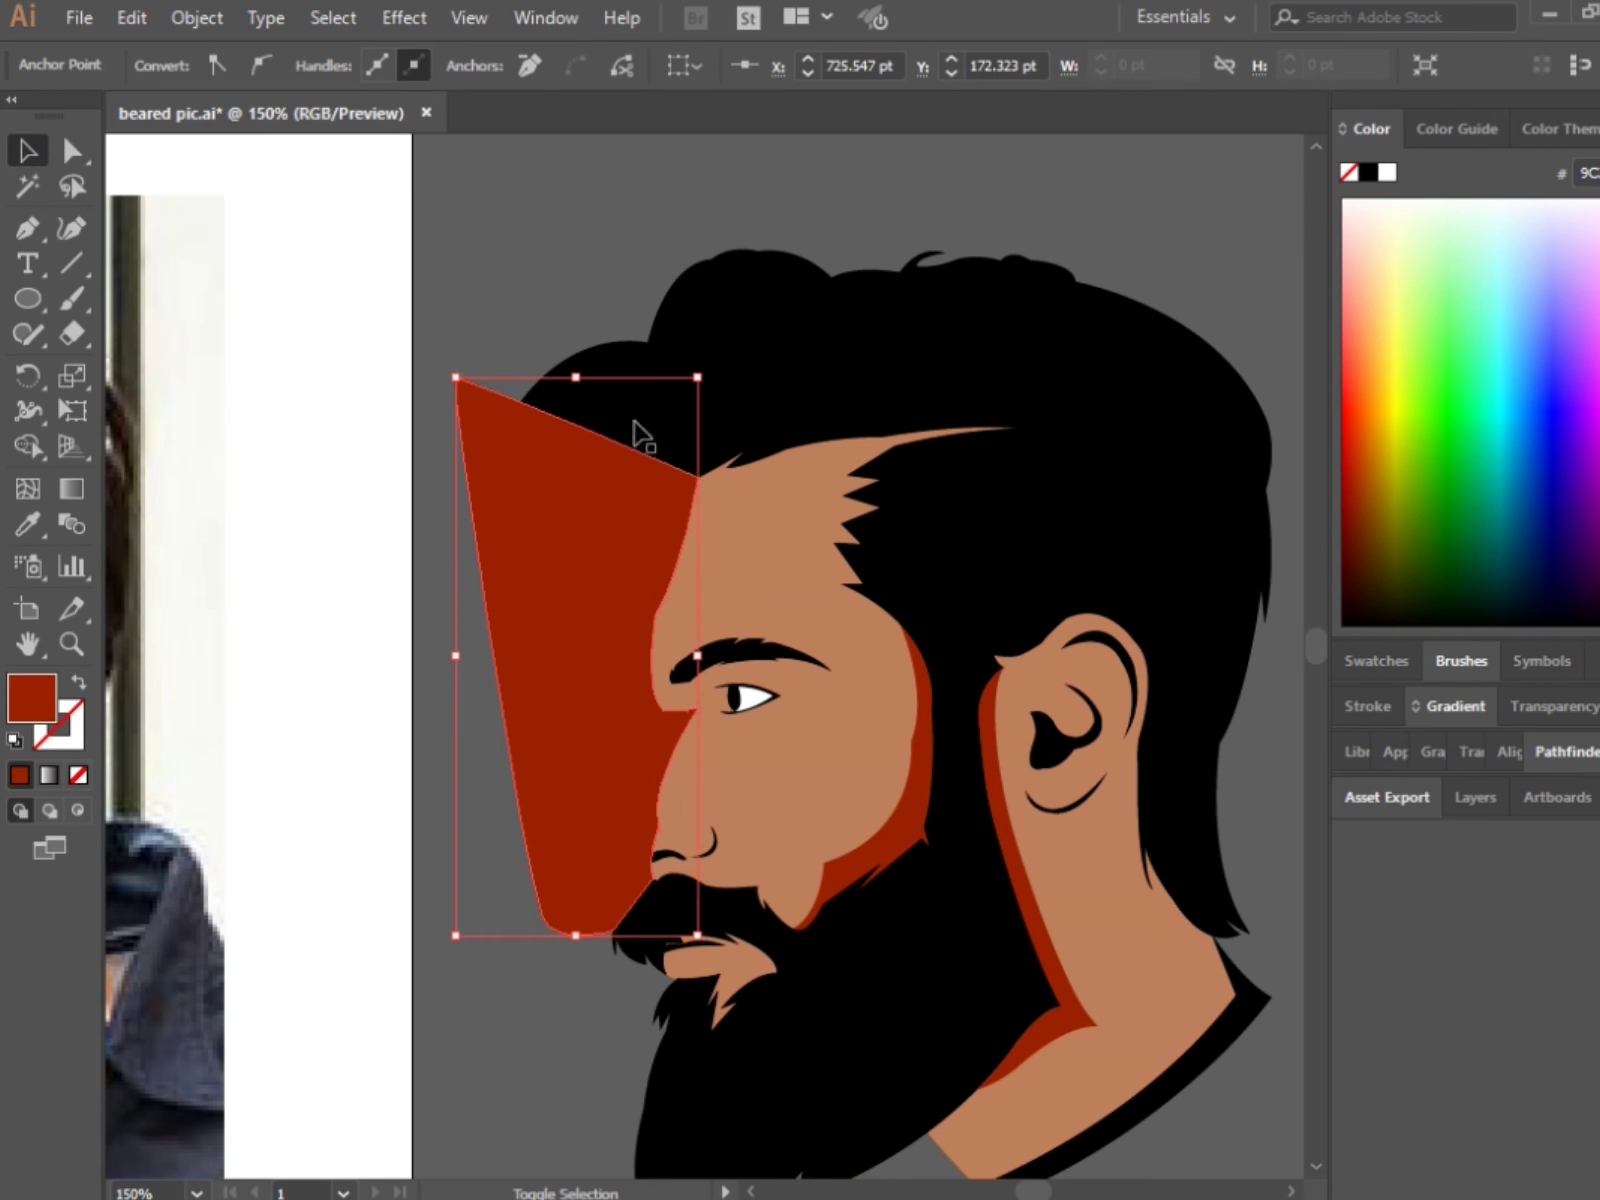
{"action": "left_click", "coordinate": [720, 520], "text": "shift"}
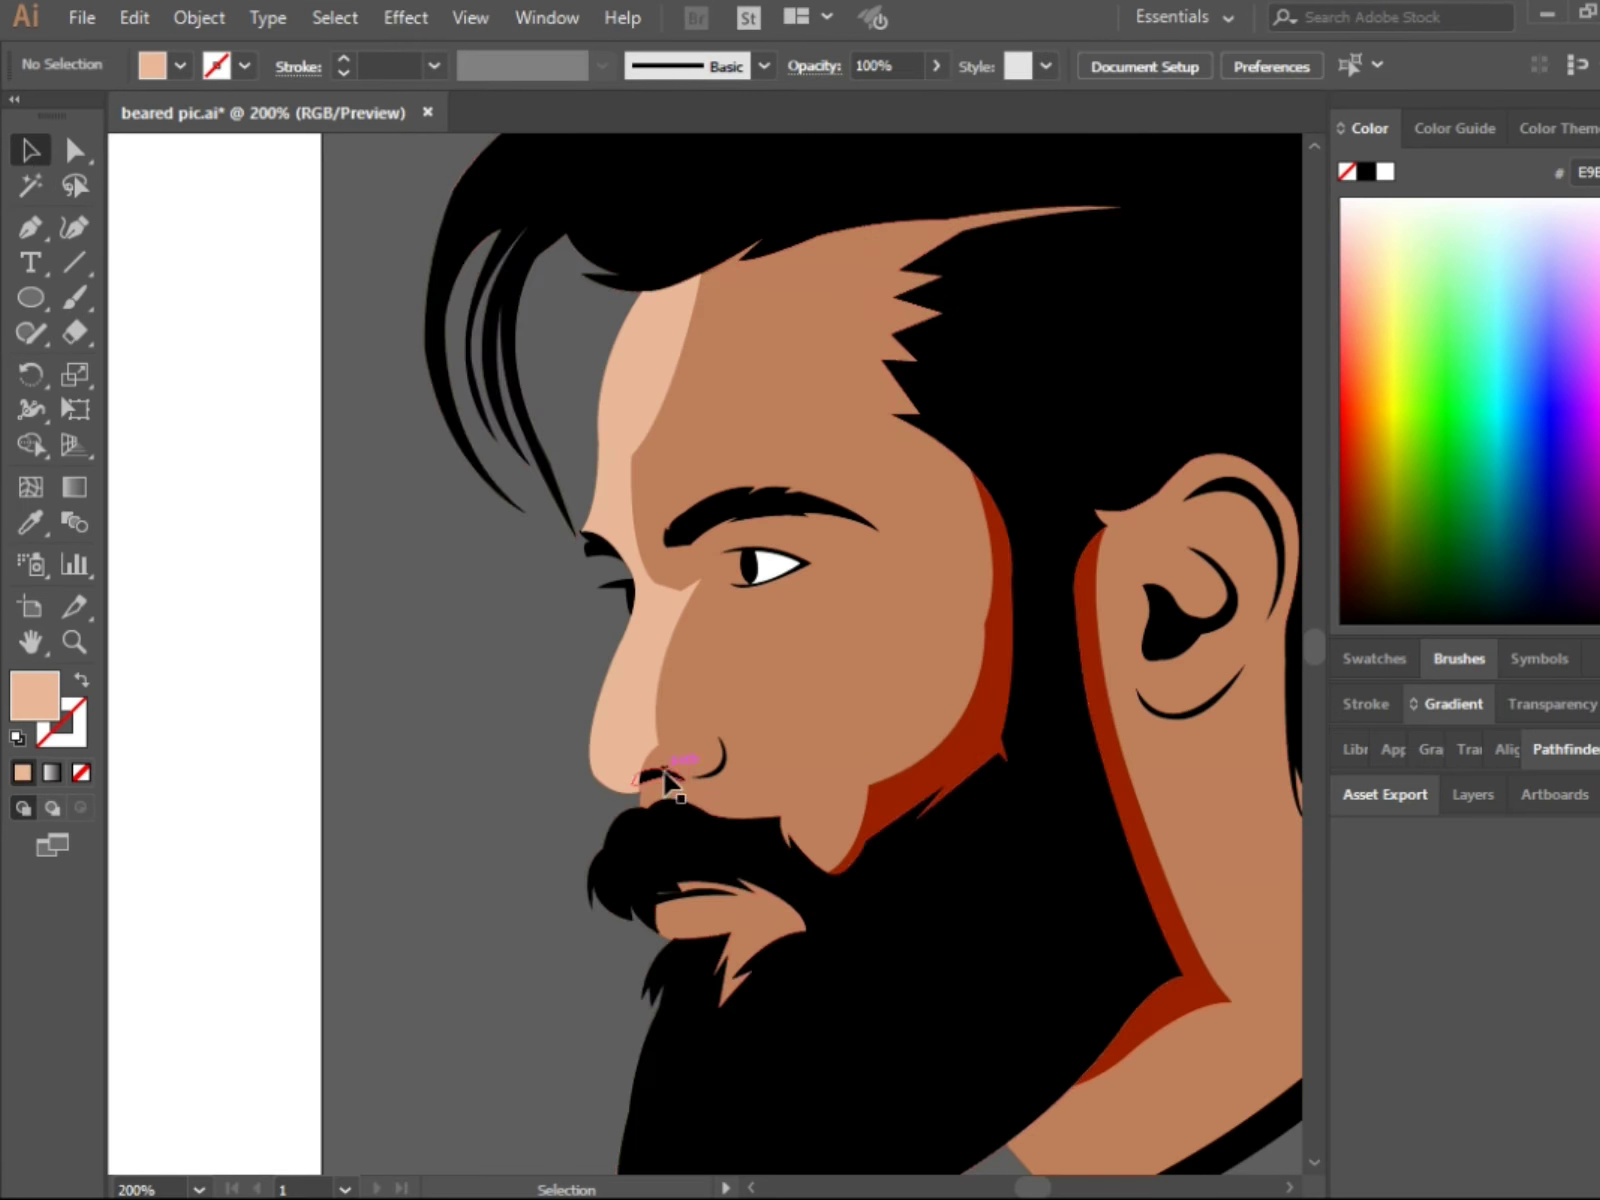
Step: Start a shadow shape below the eye, curving past it and along the eyebrow top
{"action": "left_click", "coordinate": [535, 826]}
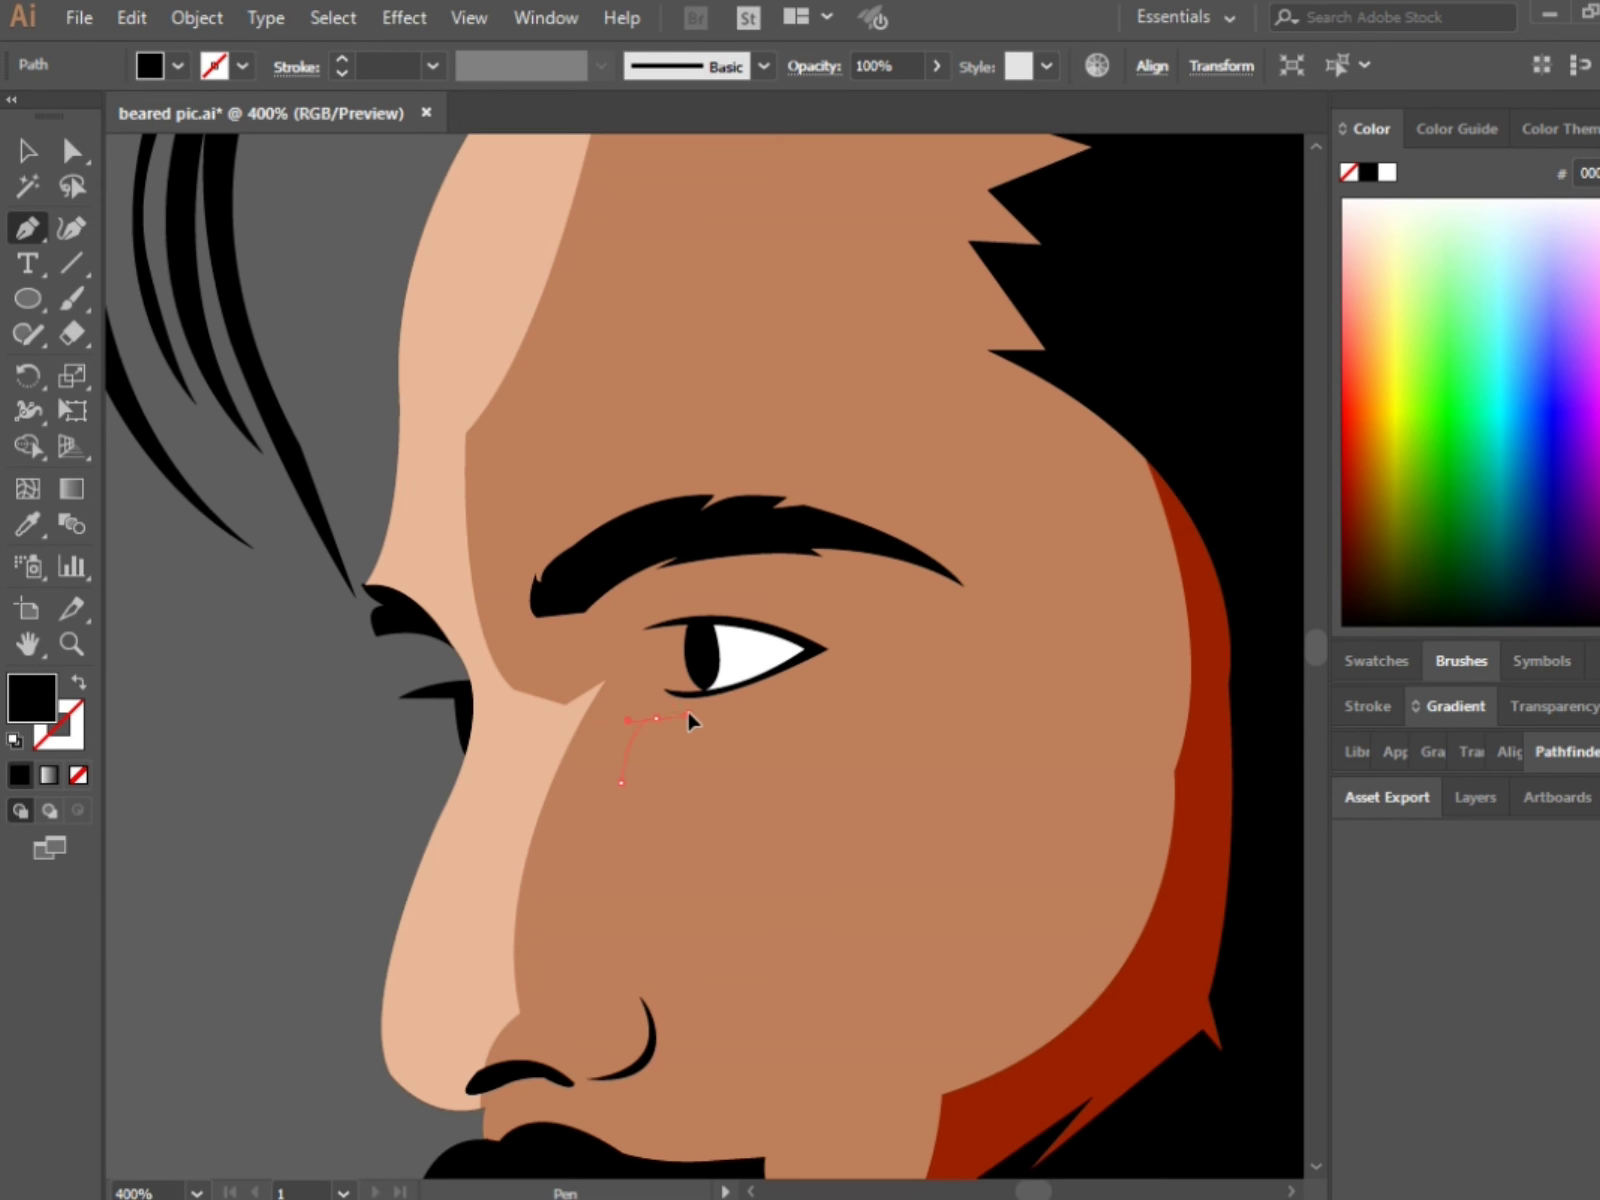
{"action": "left_click_drag", "start_coordinate": [684, 683], "coordinate": [684, 745]}
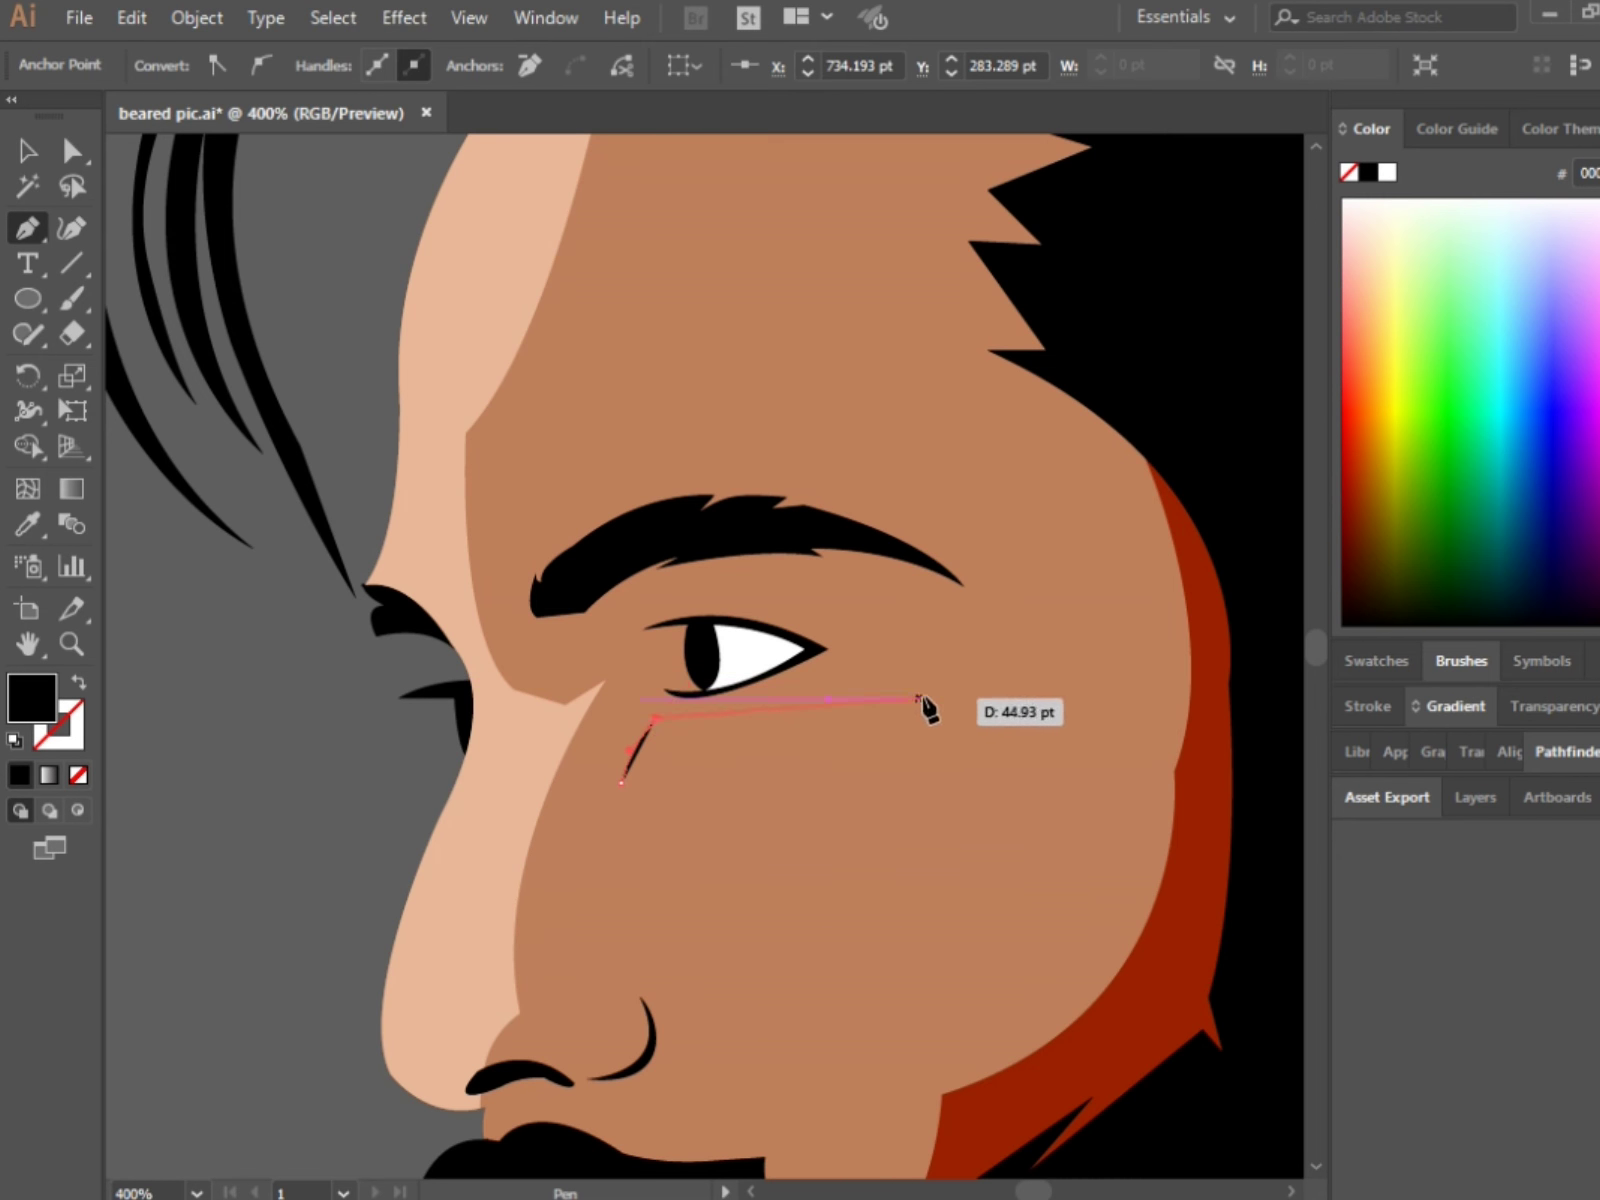
{"action": "left_click_drag", "start_coordinate": [933, 694], "coordinate": [978, 727]}
{"action": "left_click", "coordinate": [829, 574]}
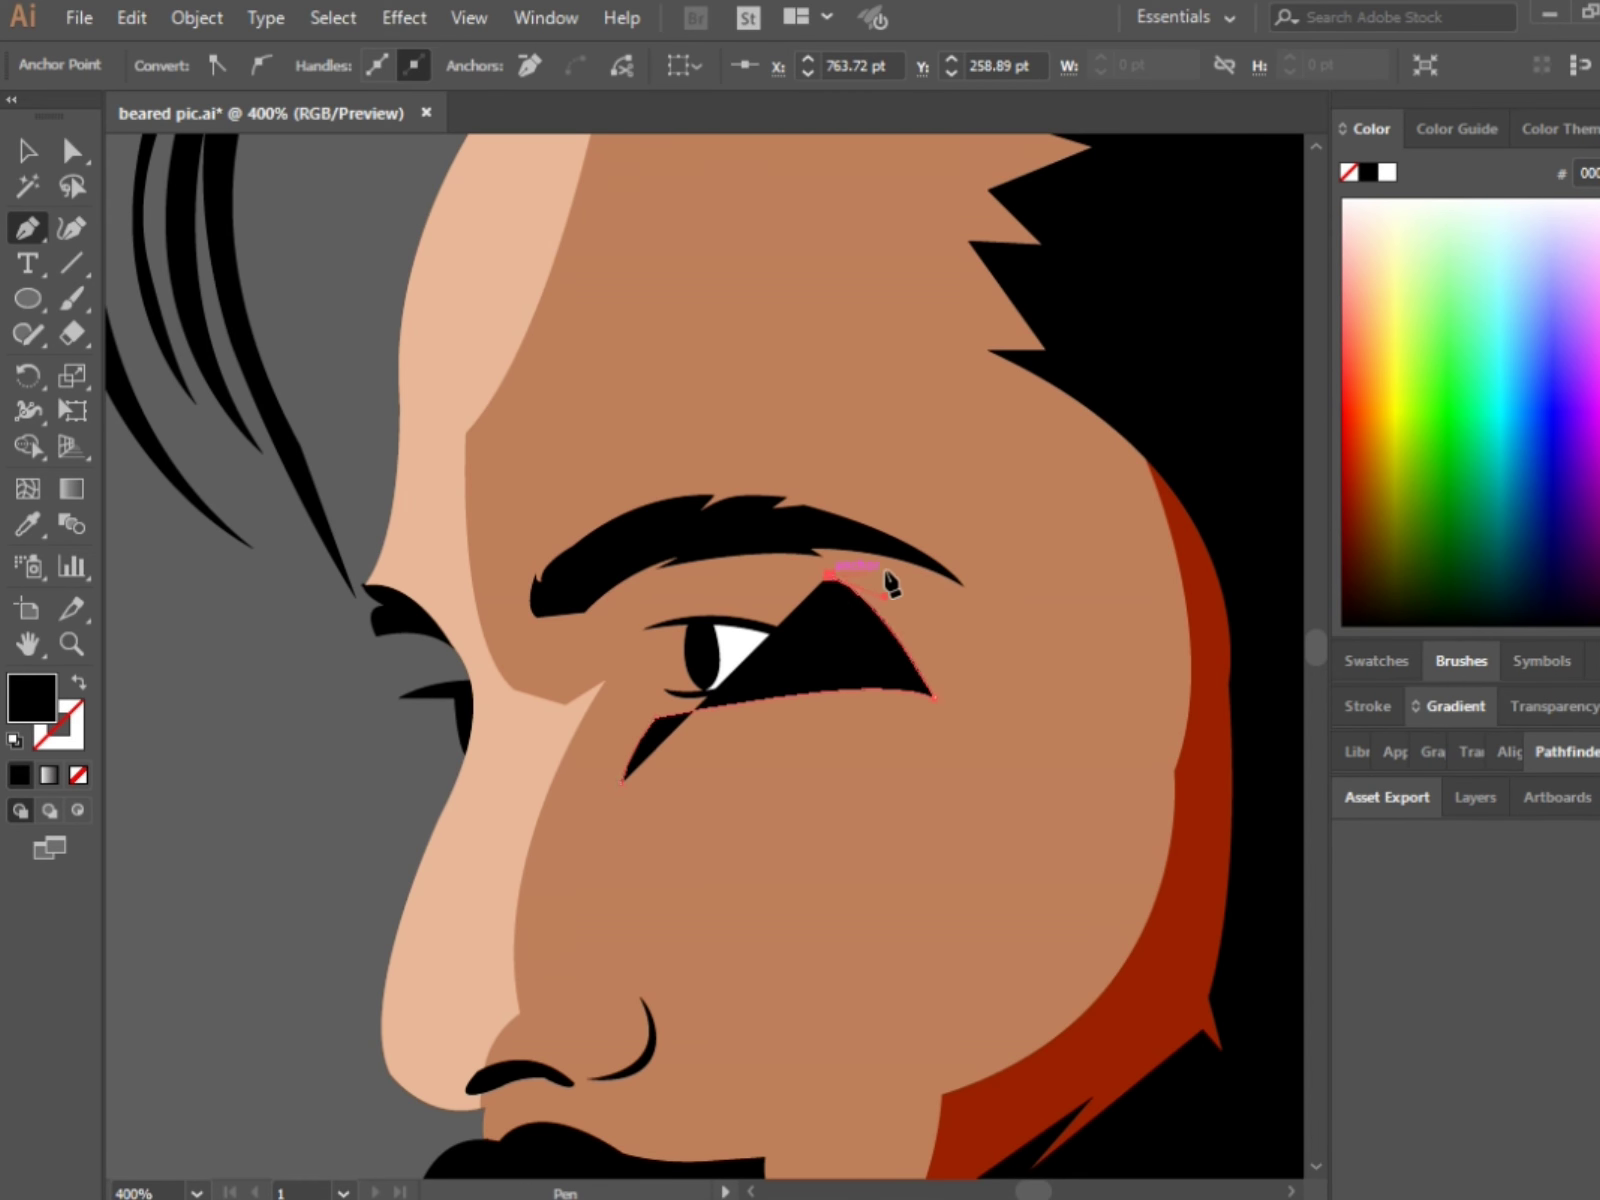
{"action": "left_click", "coordinate": [963, 587]}
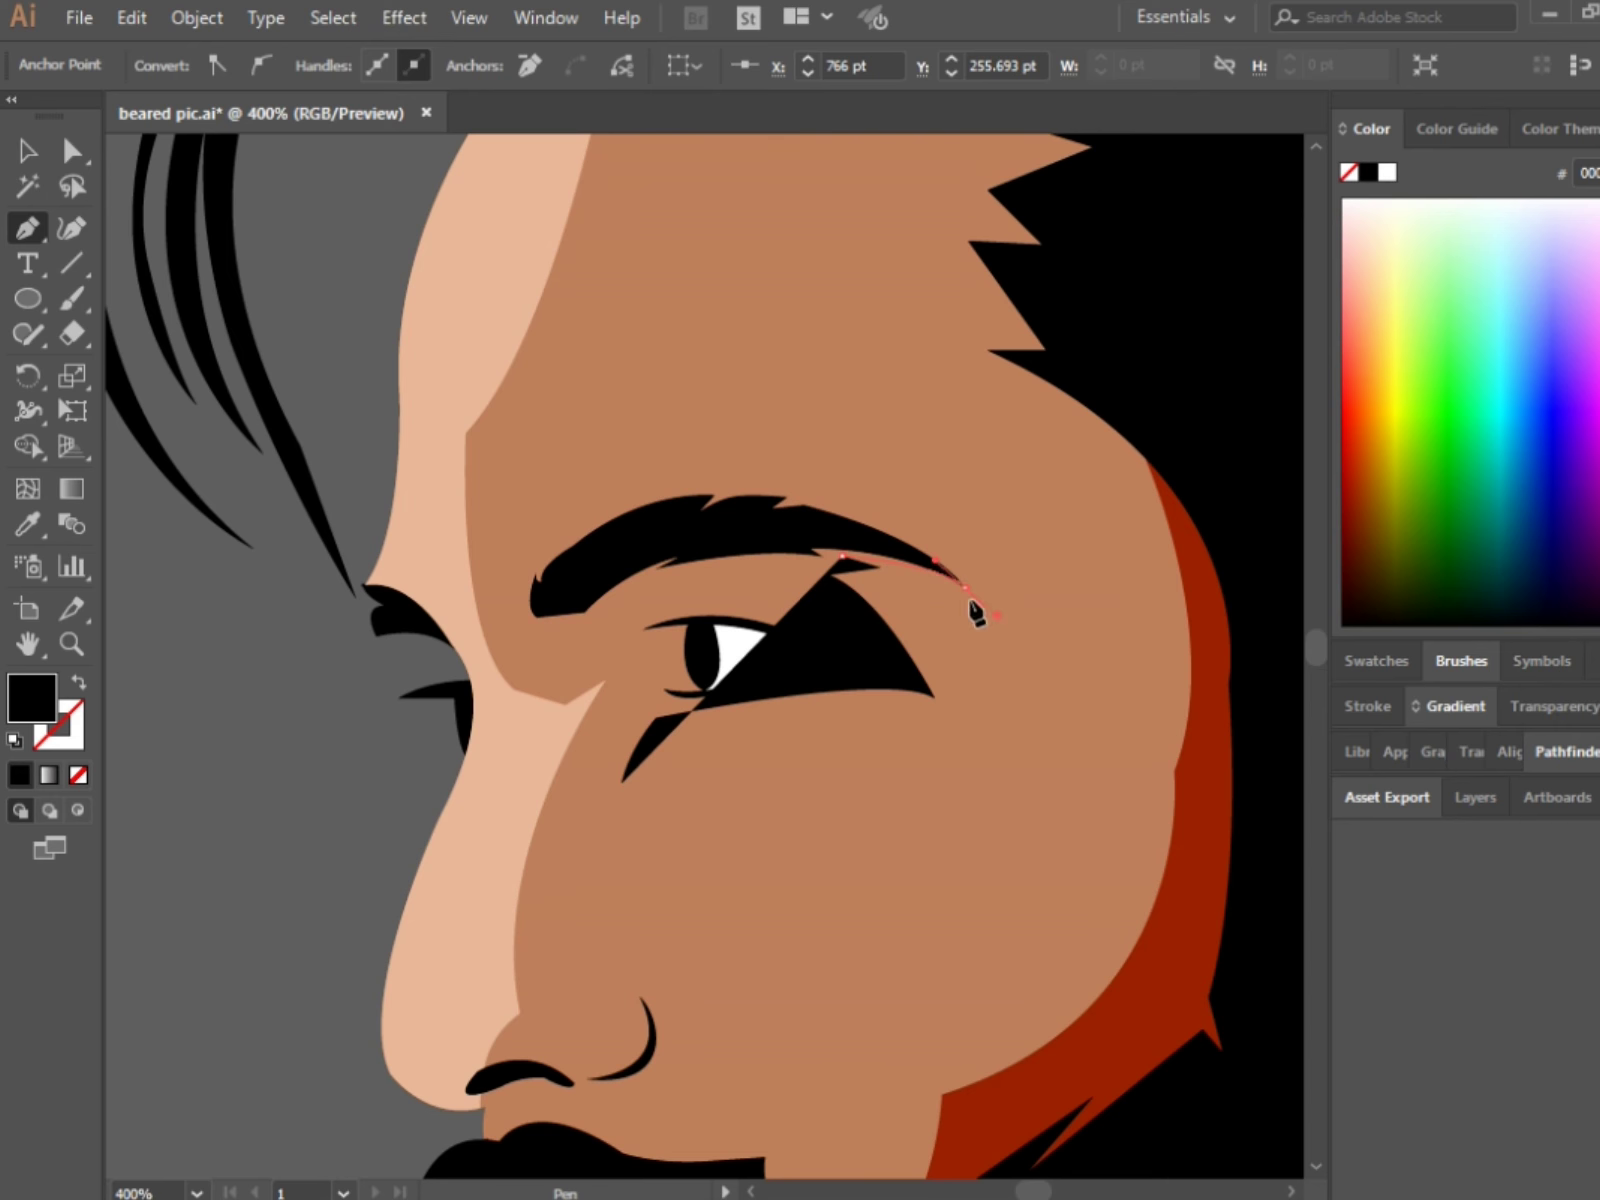
{"action": "left_click", "coordinate": [793, 505]}
{"action": "left_click", "coordinate": [716, 494]}
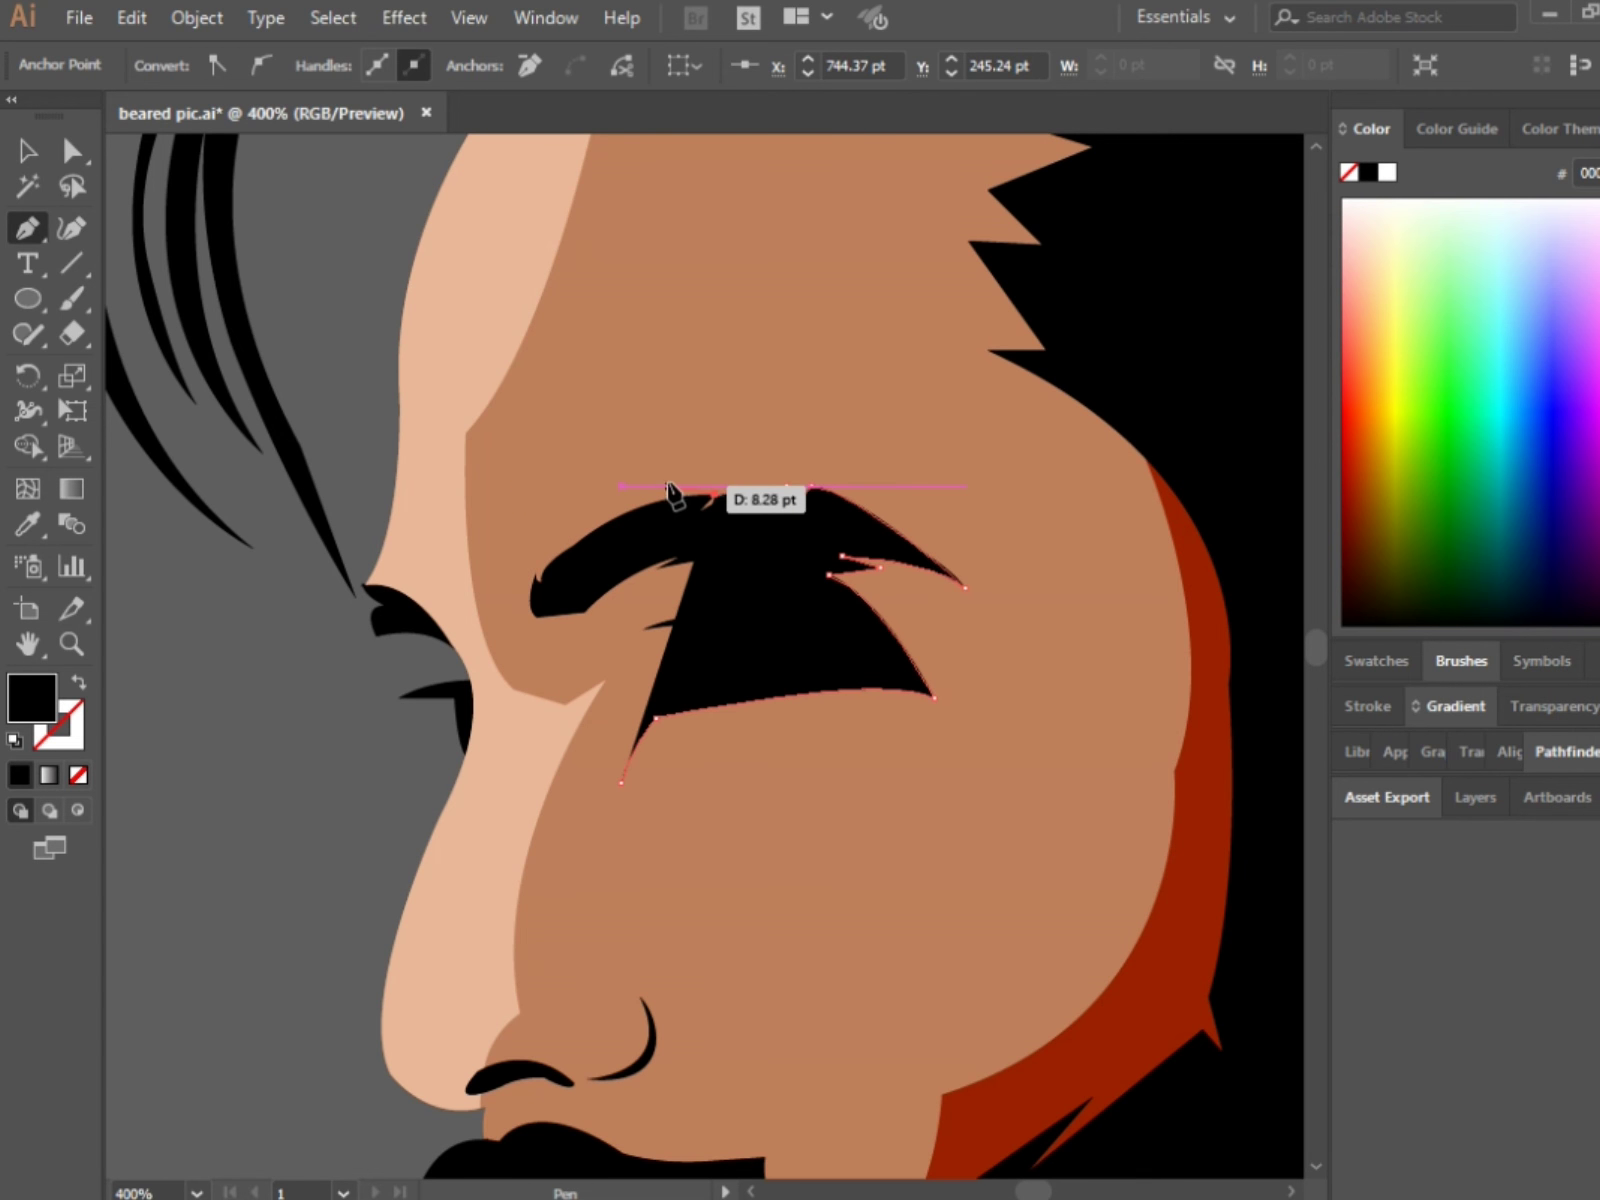
Step: Finish the eye-shadow outline around the inner brow and beneath the eye, closing it
{"action": "left_click", "coordinate": [575, 568]}
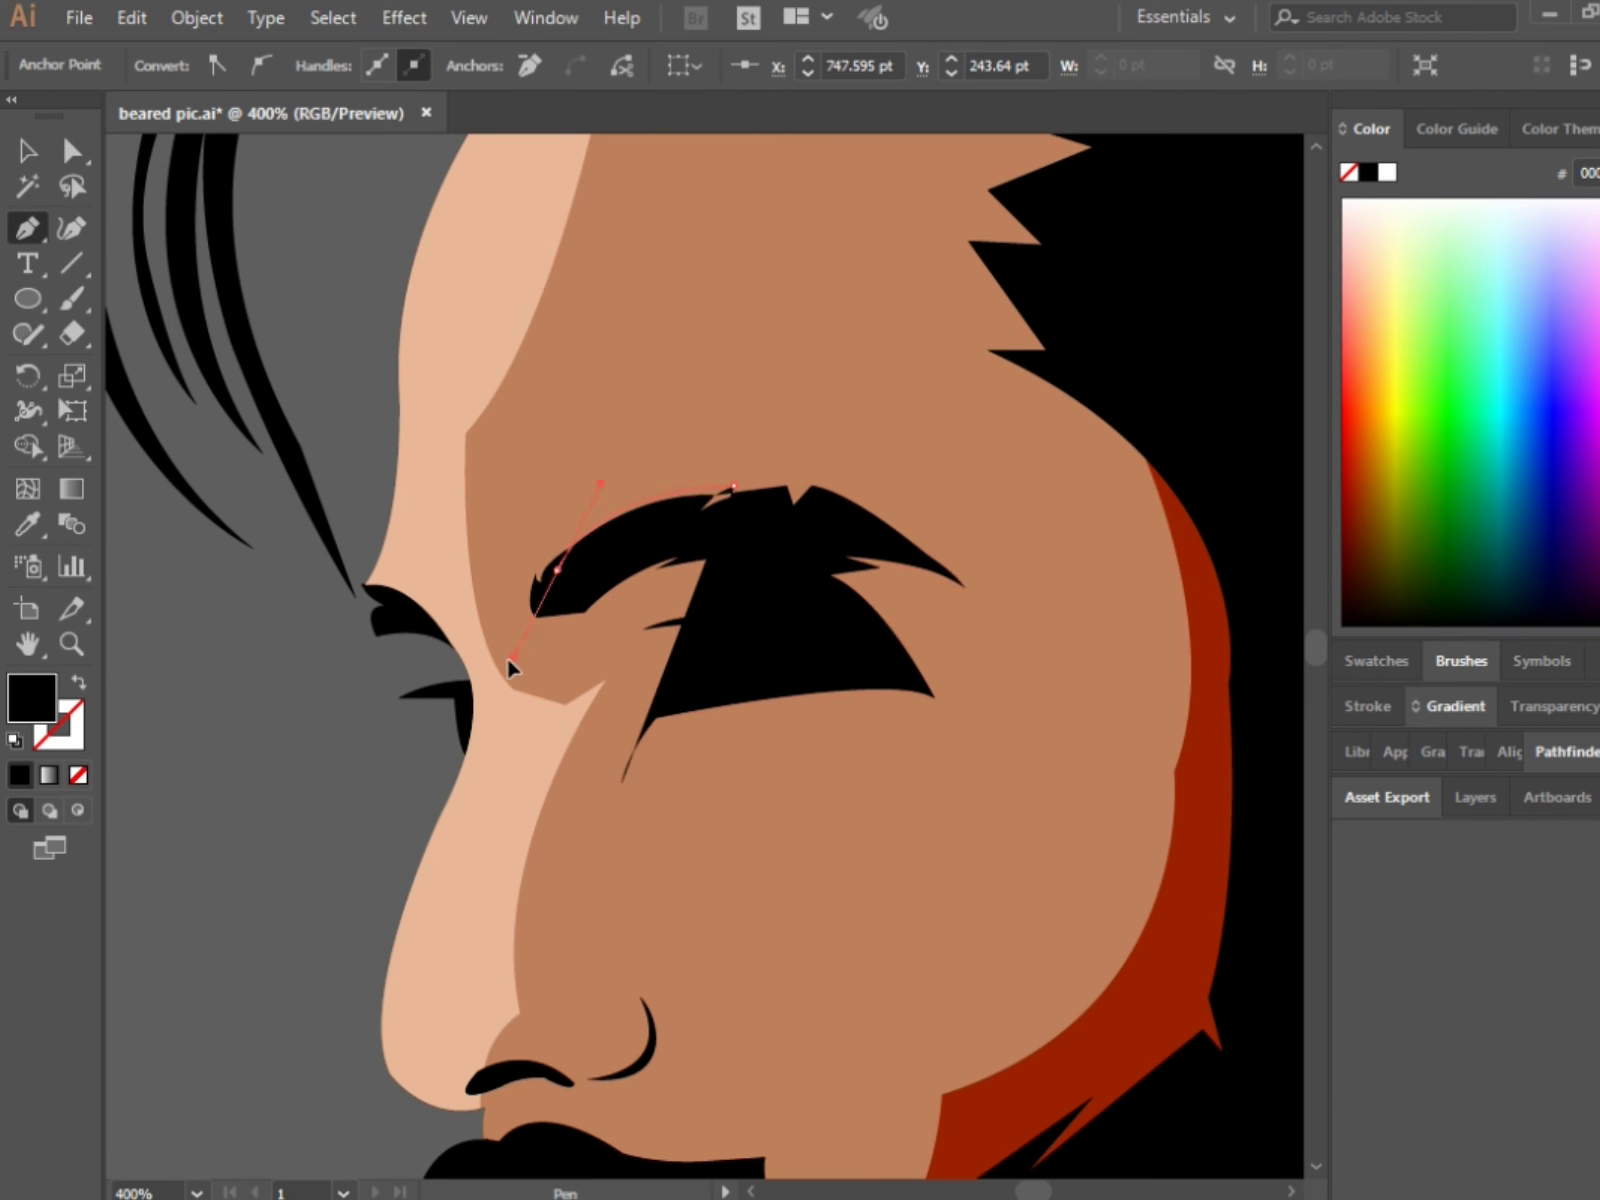
{"action": "left_click", "coordinate": [557, 570]}
{"action": "left_click", "coordinate": [541, 547]}
{"action": "left_click_drag", "start_coordinate": [529, 625], "coordinate": [553, 652]}
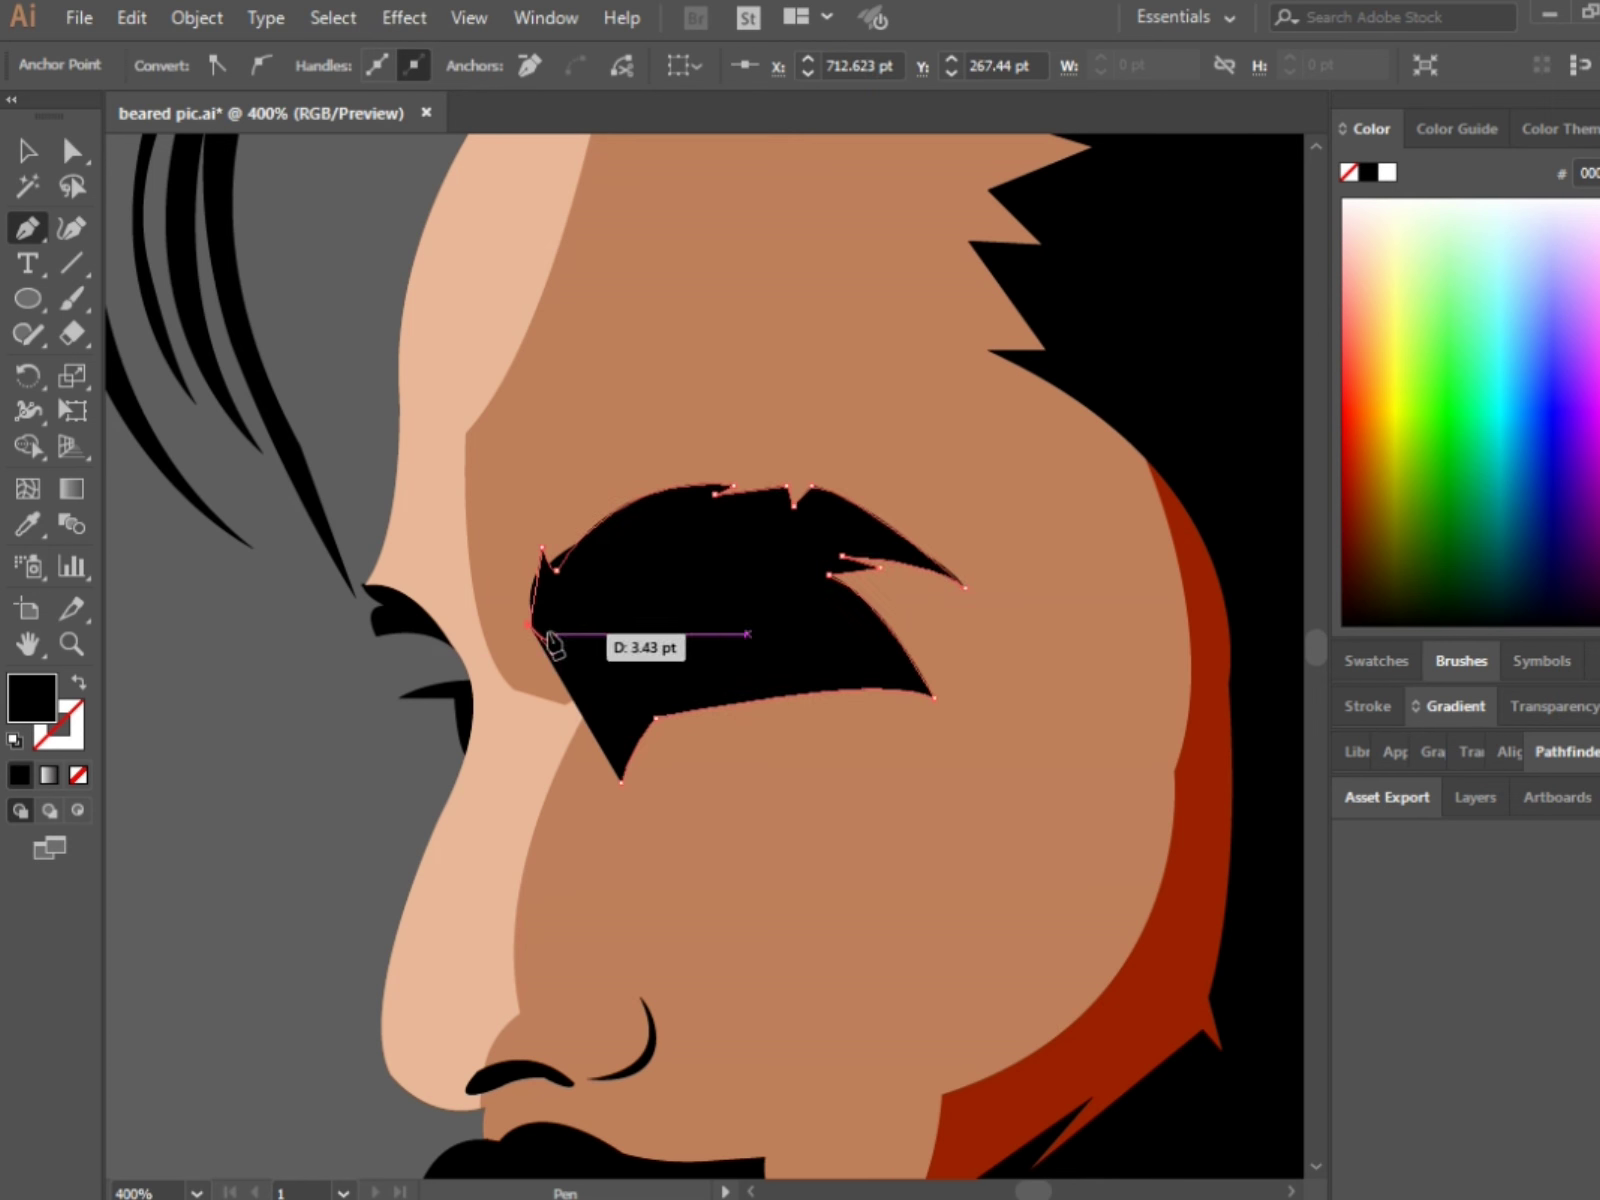
{"action": "key", "text": "shift+x"}
{"action": "key", "text": "shift+x"}
{"action": "key", "text": "shift+x"}
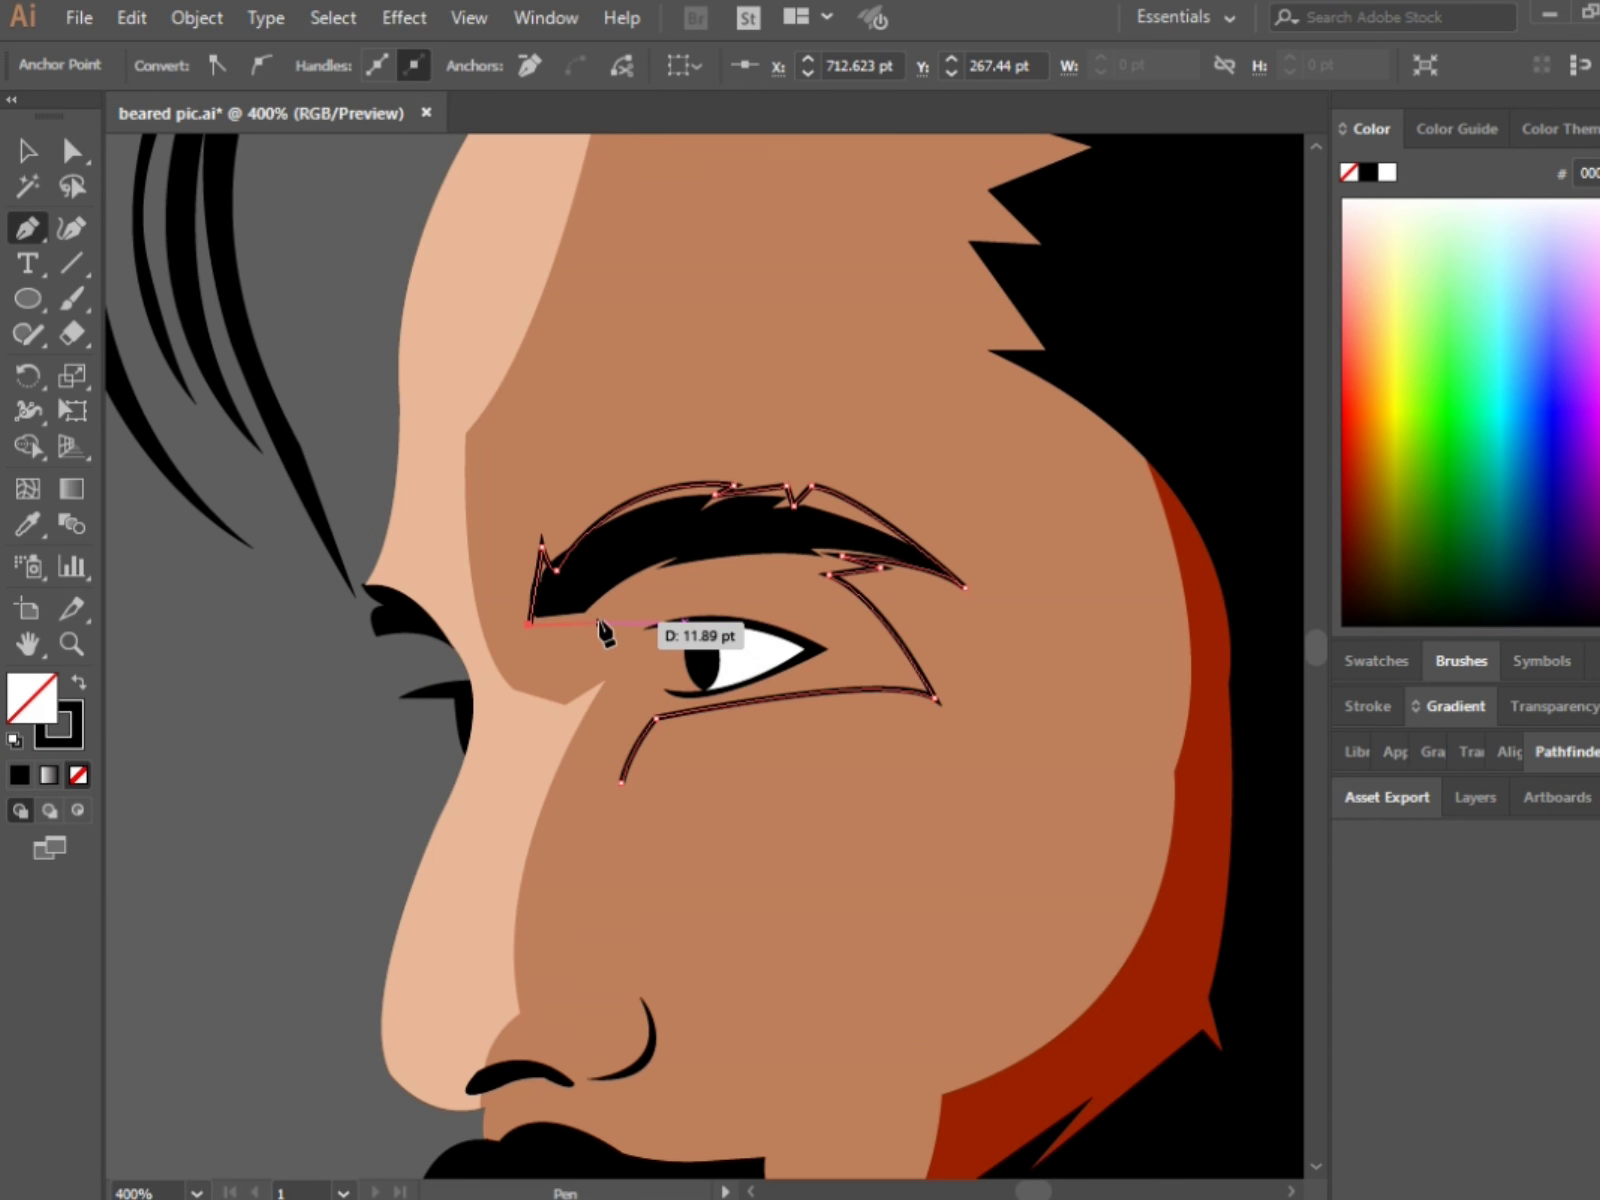
{"action": "key", "text": "shift+x"}
{"action": "left_click_drag", "start_coordinate": [605, 635], "coordinate": [670, 620]}
{"action": "key", "text": "shift+x"}
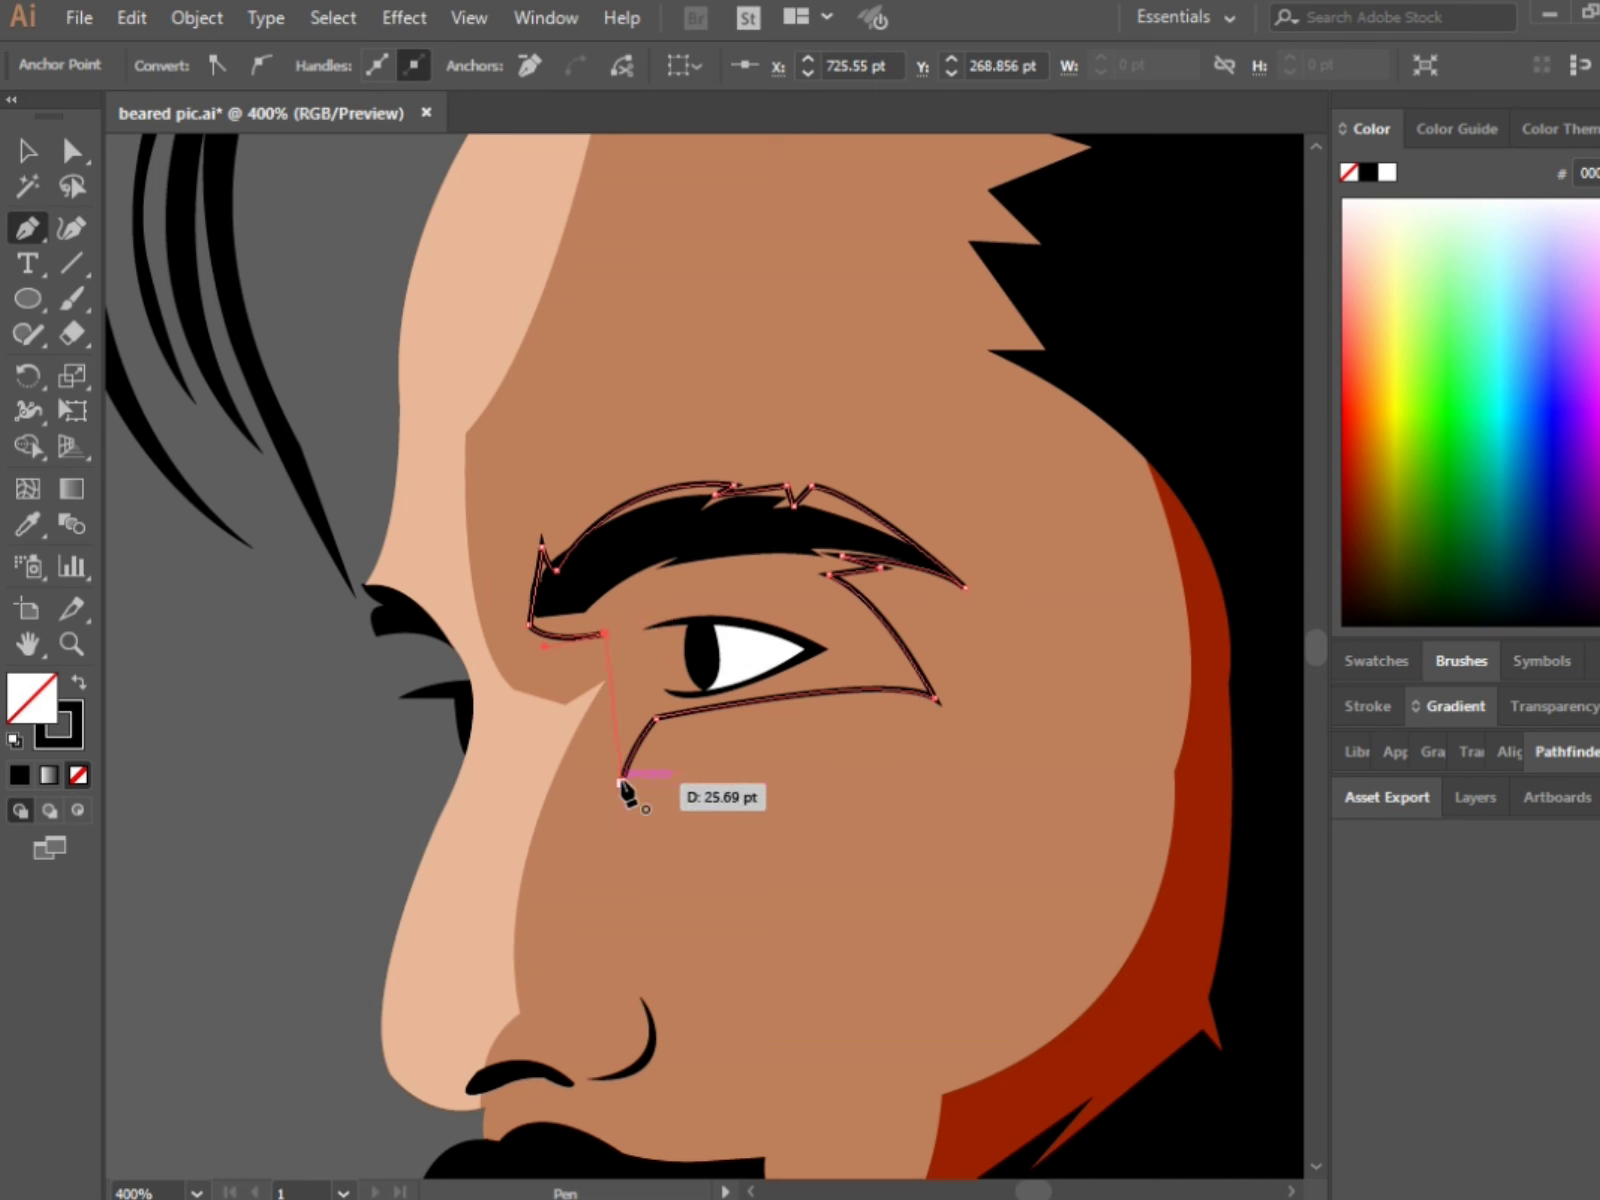
{"action": "left_click", "coordinate": [622, 782]}
{"action": "key", "text": "shift+x"}
{"action": "key", "text": "ctrl+minus"}
{"action": "key", "text": "ctrl+minus"}
Step: Fill the eye shadow with the mauve swatch using the Eyedropper
{"action": "key", "text": "v"}
{"action": "key", "text": "ctrl+minus"}
{"action": "key", "text": "ctrl+minus"}
{"action": "key", "text": "ctrl+minus"}
{"action": "key", "text": "i"}
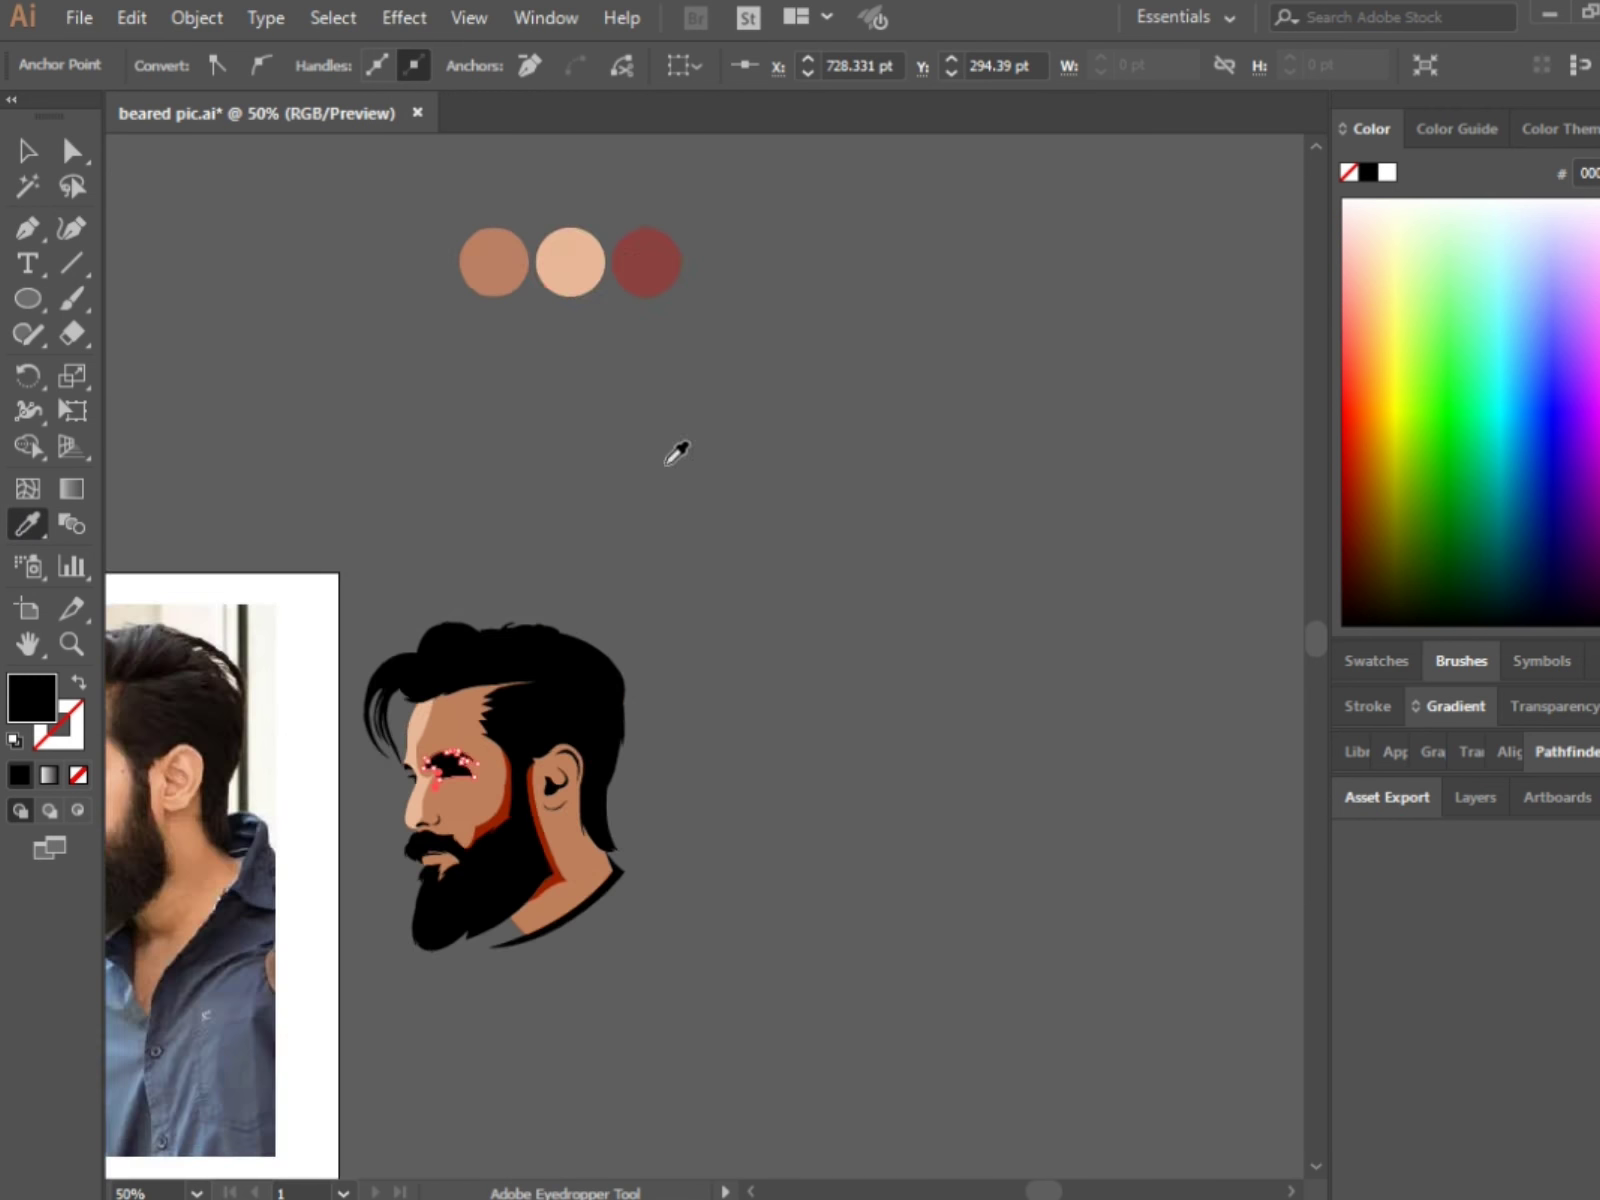
{"action": "left_click", "coordinate": [646, 262]}
{"action": "key", "text": "ctrl+plus"}
{"action": "key", "text": "ctrl+plus"}
{"action": "key", "text": "ctrl+plus"}
{"action": "left_click", "coordinate": [37, 157]}
{"action": "key", "text": "ctrl+plus"}
{"action": "key", "text": "ctrl+plus"}
{"action": "key", "text": "ctrl+plus"}
{"action": "key", "text": "ctrl+shift+a"}
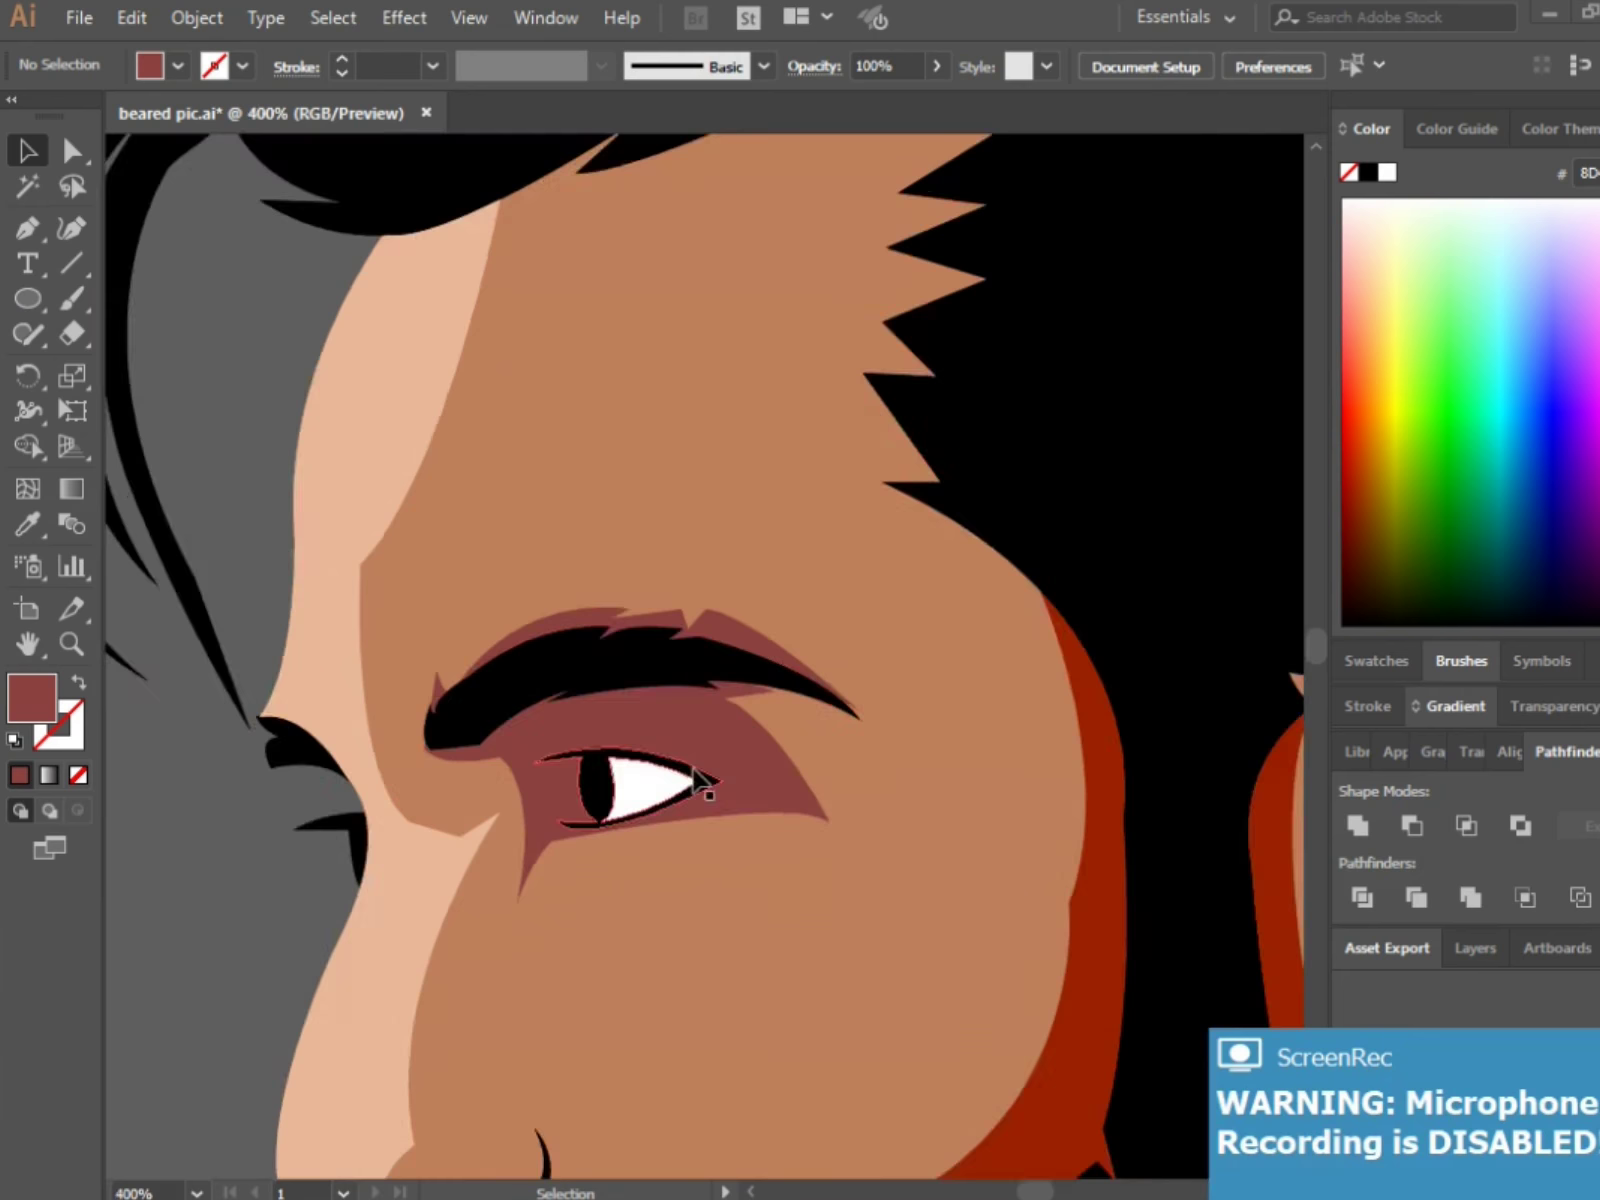
{"action": "key", "text": "ctrl+plus"}
{"action": "key", "text": "ctrl+plus"}
Step: Reshape the eye shadow's lower anchors, then select the red jaw and neck shadows
{"action": "key", "text": "a"}
{"action": "left_click", "coordinate": [468, 990]}
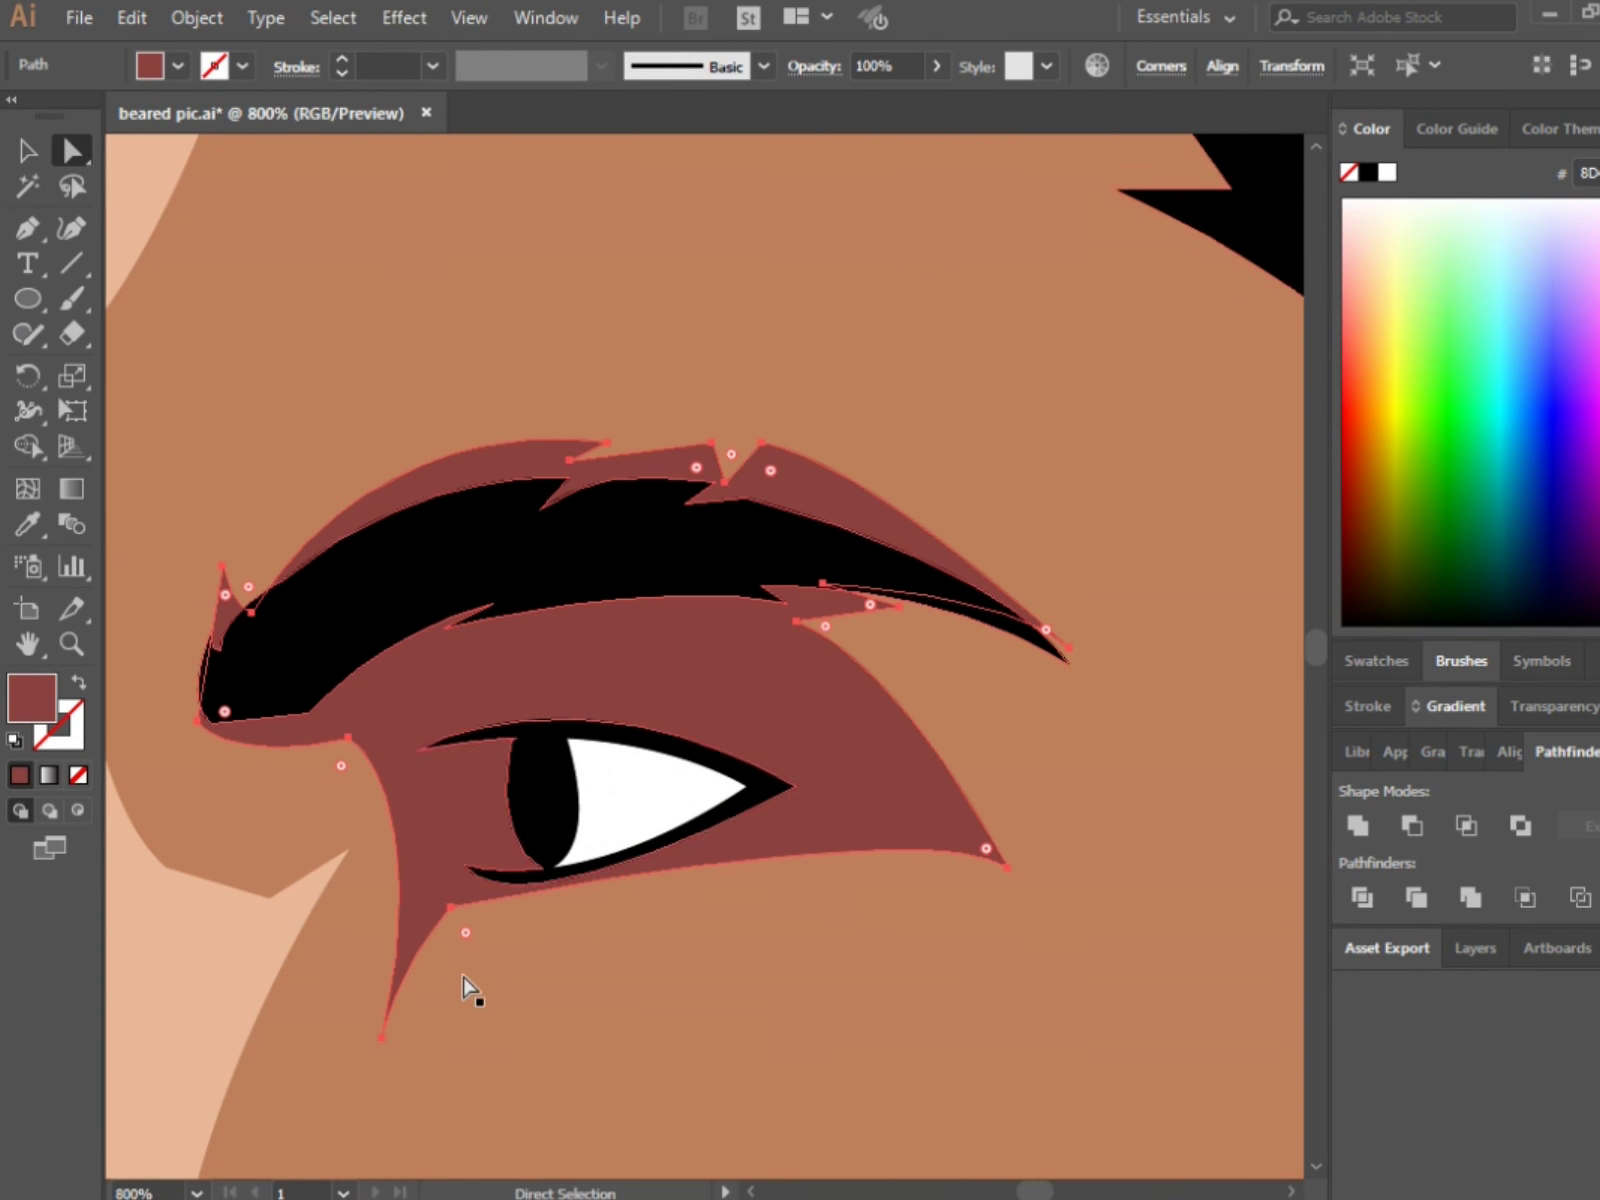
{"action": "left_click_drag", "start_coordinate": [450, 905], "coordinate": [457, 929]}
{"action": "left_click_drag", "start_coordinate": [929, 818], "coordinate": [820, 818]}
{"action": "key", "text": "ctrl+minus"}
{"action": "key", "text": "ctrl+minus"}
{"action": "key", "text": "ctrl+minus"}
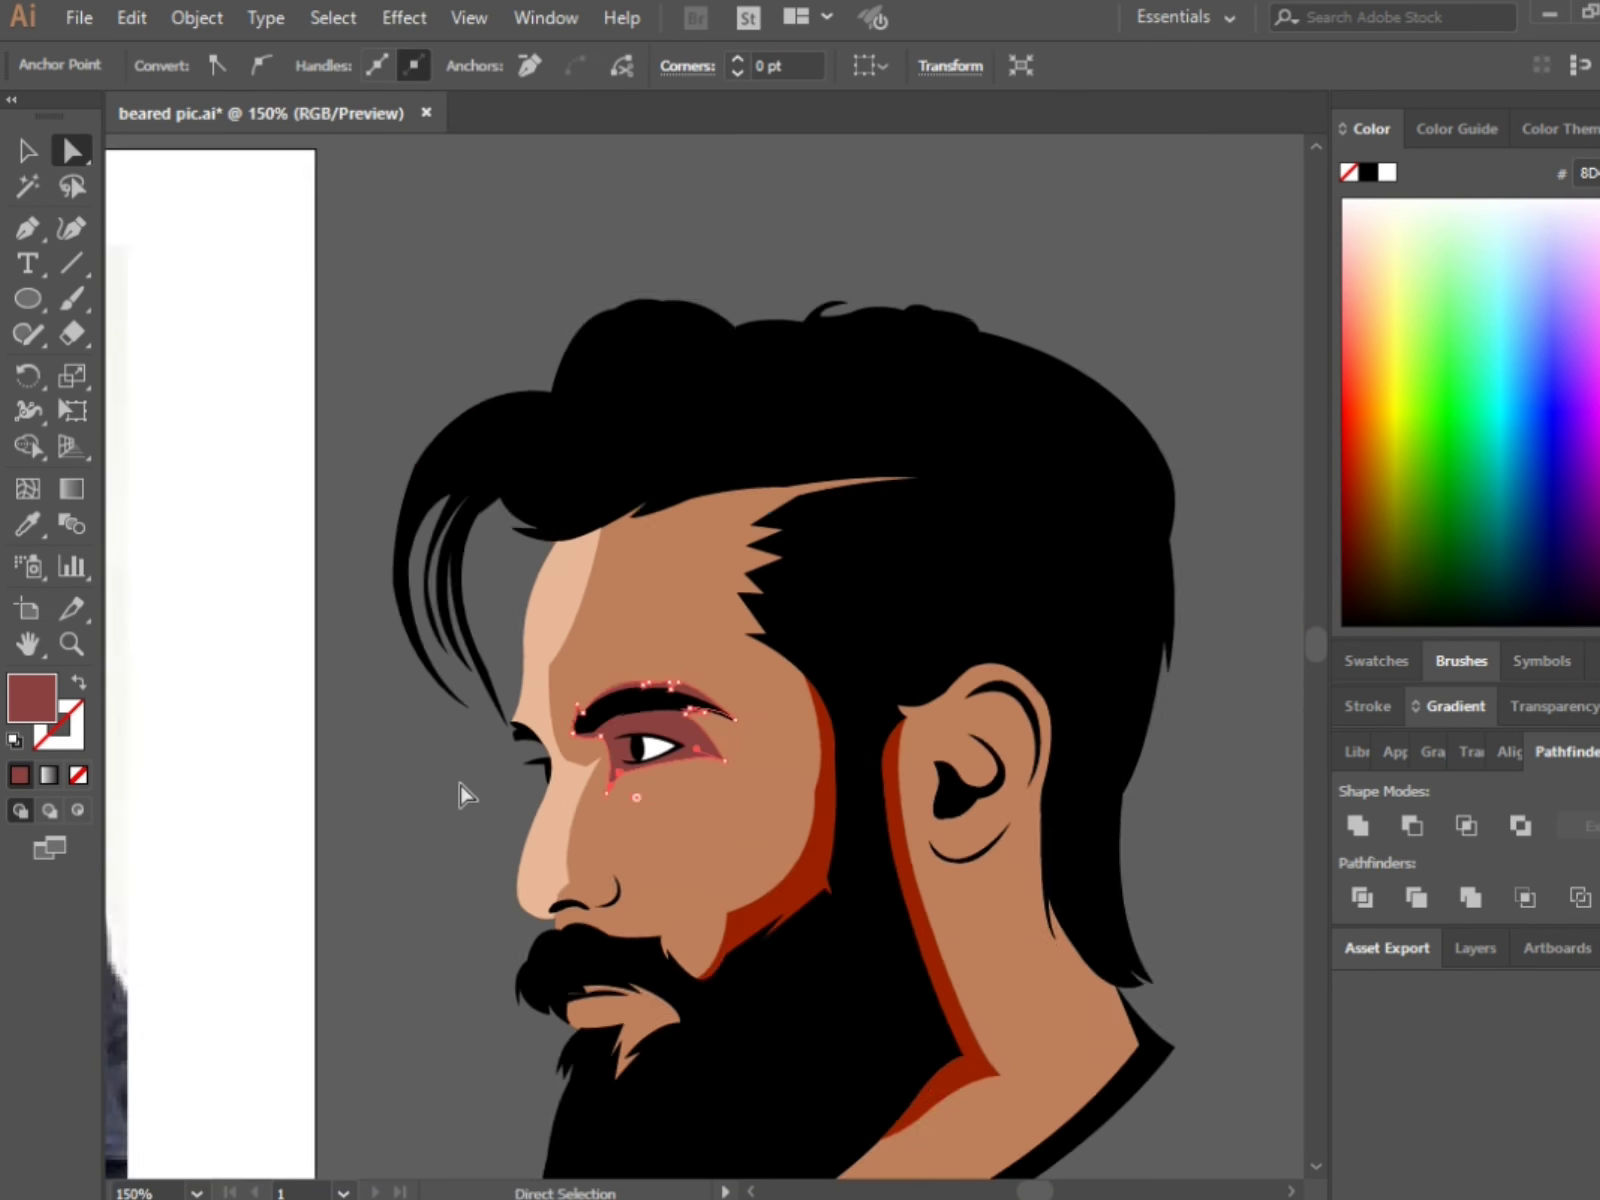
{"action": "left_click", "coordinate": [43, 157]}
{"action": "left_click", "coordinate": [705, 835]}
Step: Recolour the red jaw and neck shadows mauve with the Eyedropper
{"action": "key", "text": "i"}
{"action": "left_click", "coordinate": [540, 690]}
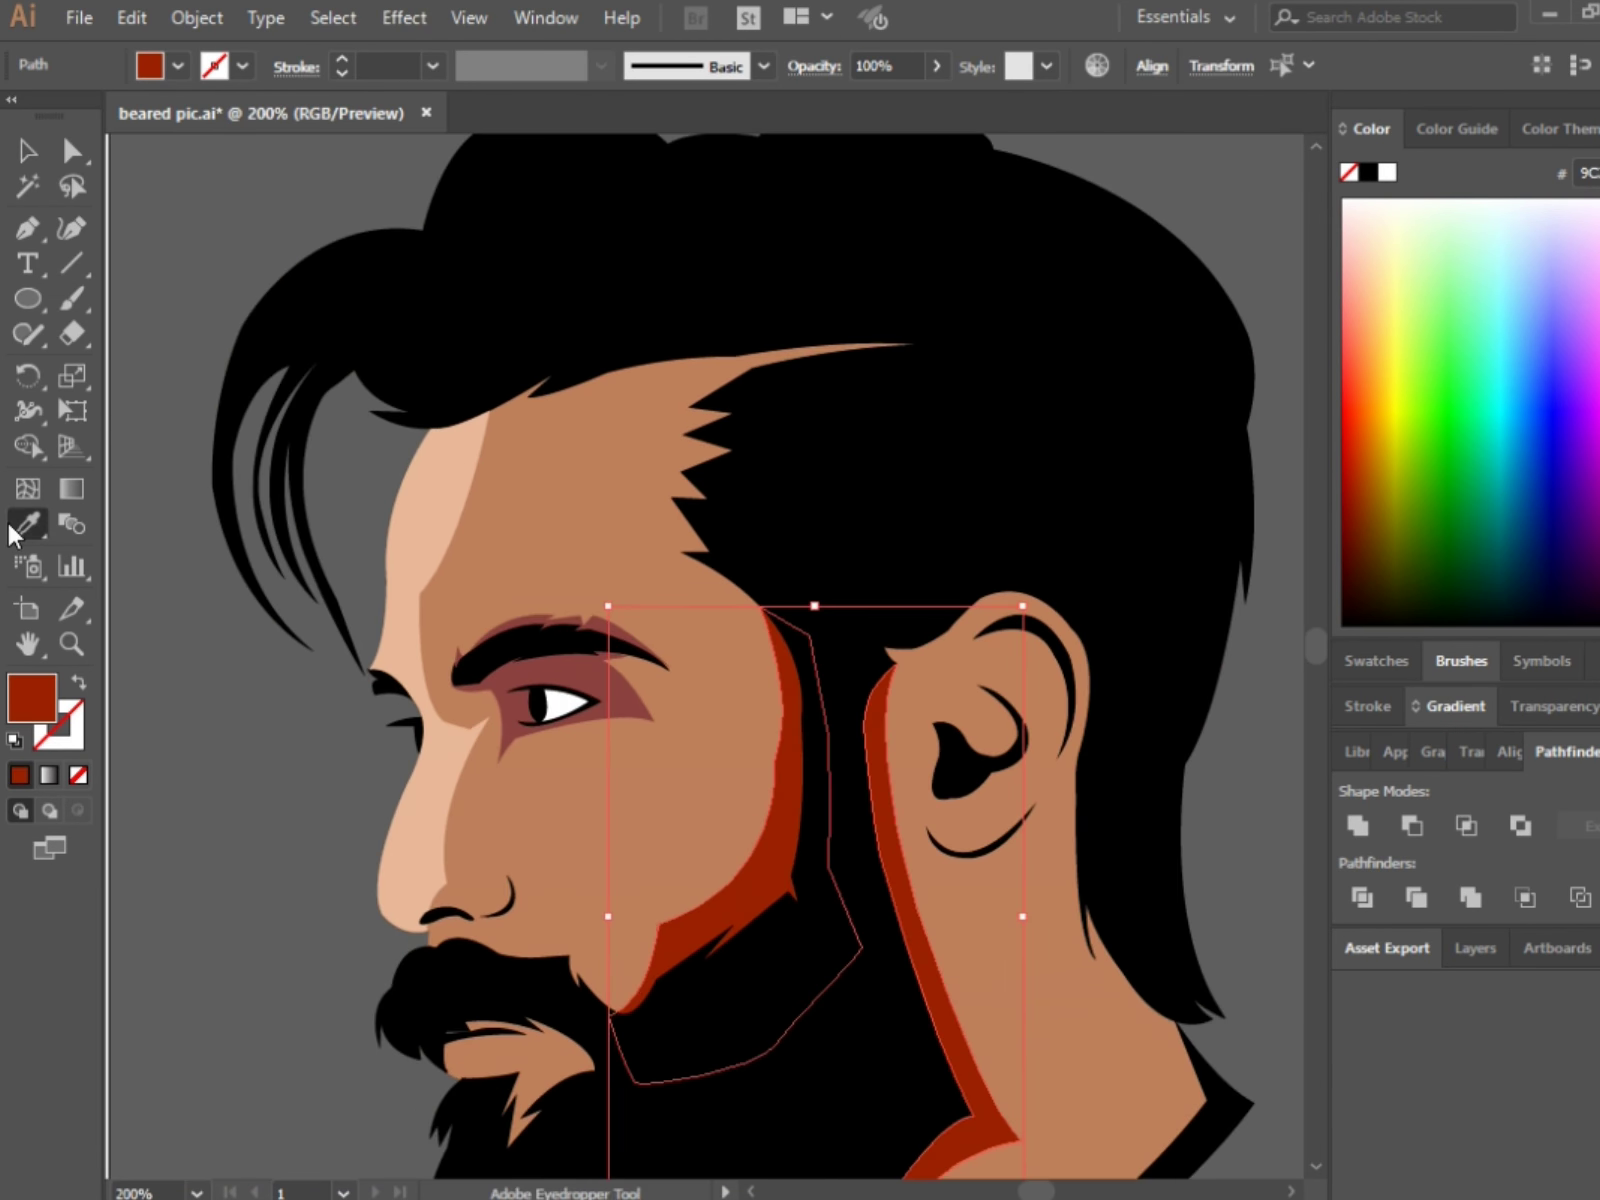
{"action": "key", "text": "ctrl+minus"}
{"action": "key", "text": "ctrl+minus"}
{"action": "key", "text": "ctrl+minus"}
{"action": "key", "text": "ctrl+plus"}
{"action": "key", "text": "ctrl+plus"}
{"action": "key", "text": "p"}
Step: Pen a highlight shape over the side of the neck below the ear
{"action": "left_click", "coordinate": [807, 623]}
{"action": "left_click", "coordinate": [628, 588]}
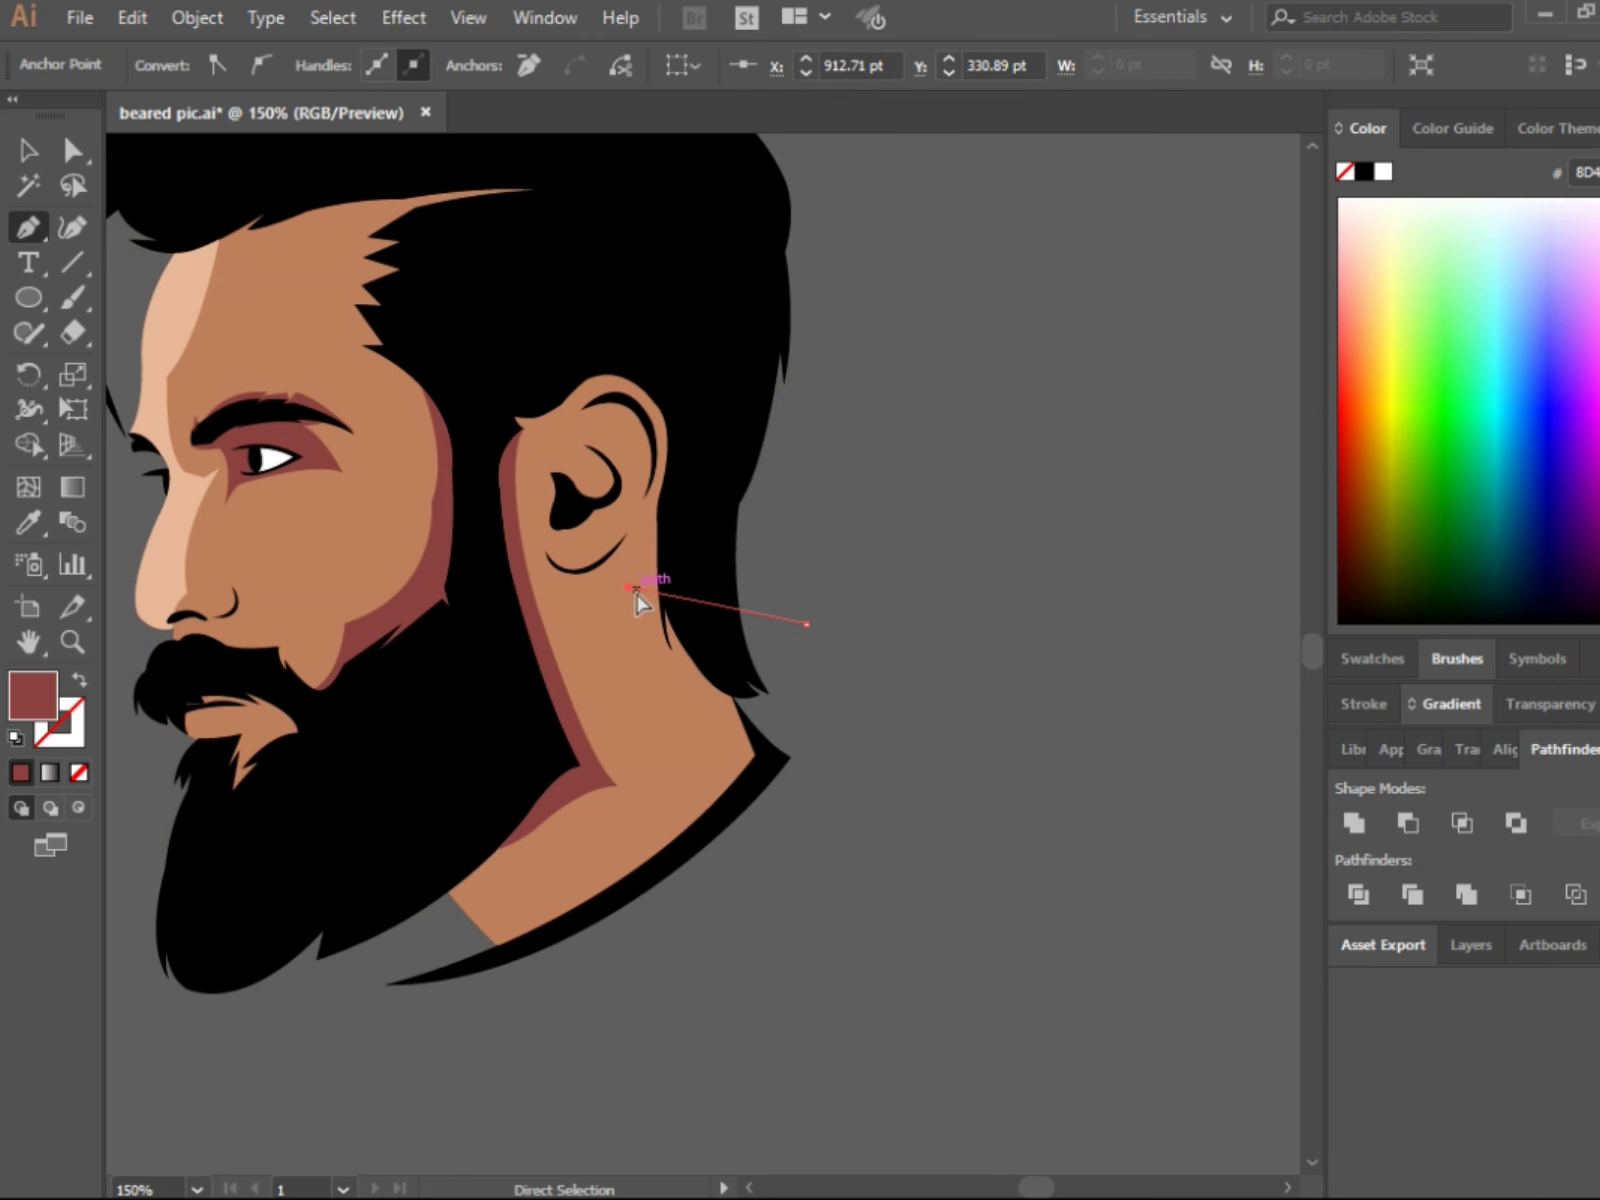
{"action": "left_click_drag", "start_coordinate": [708, 712], "coordinate": [716, 728]}
{"action": "left_click", "coordinate": [578, 628]}
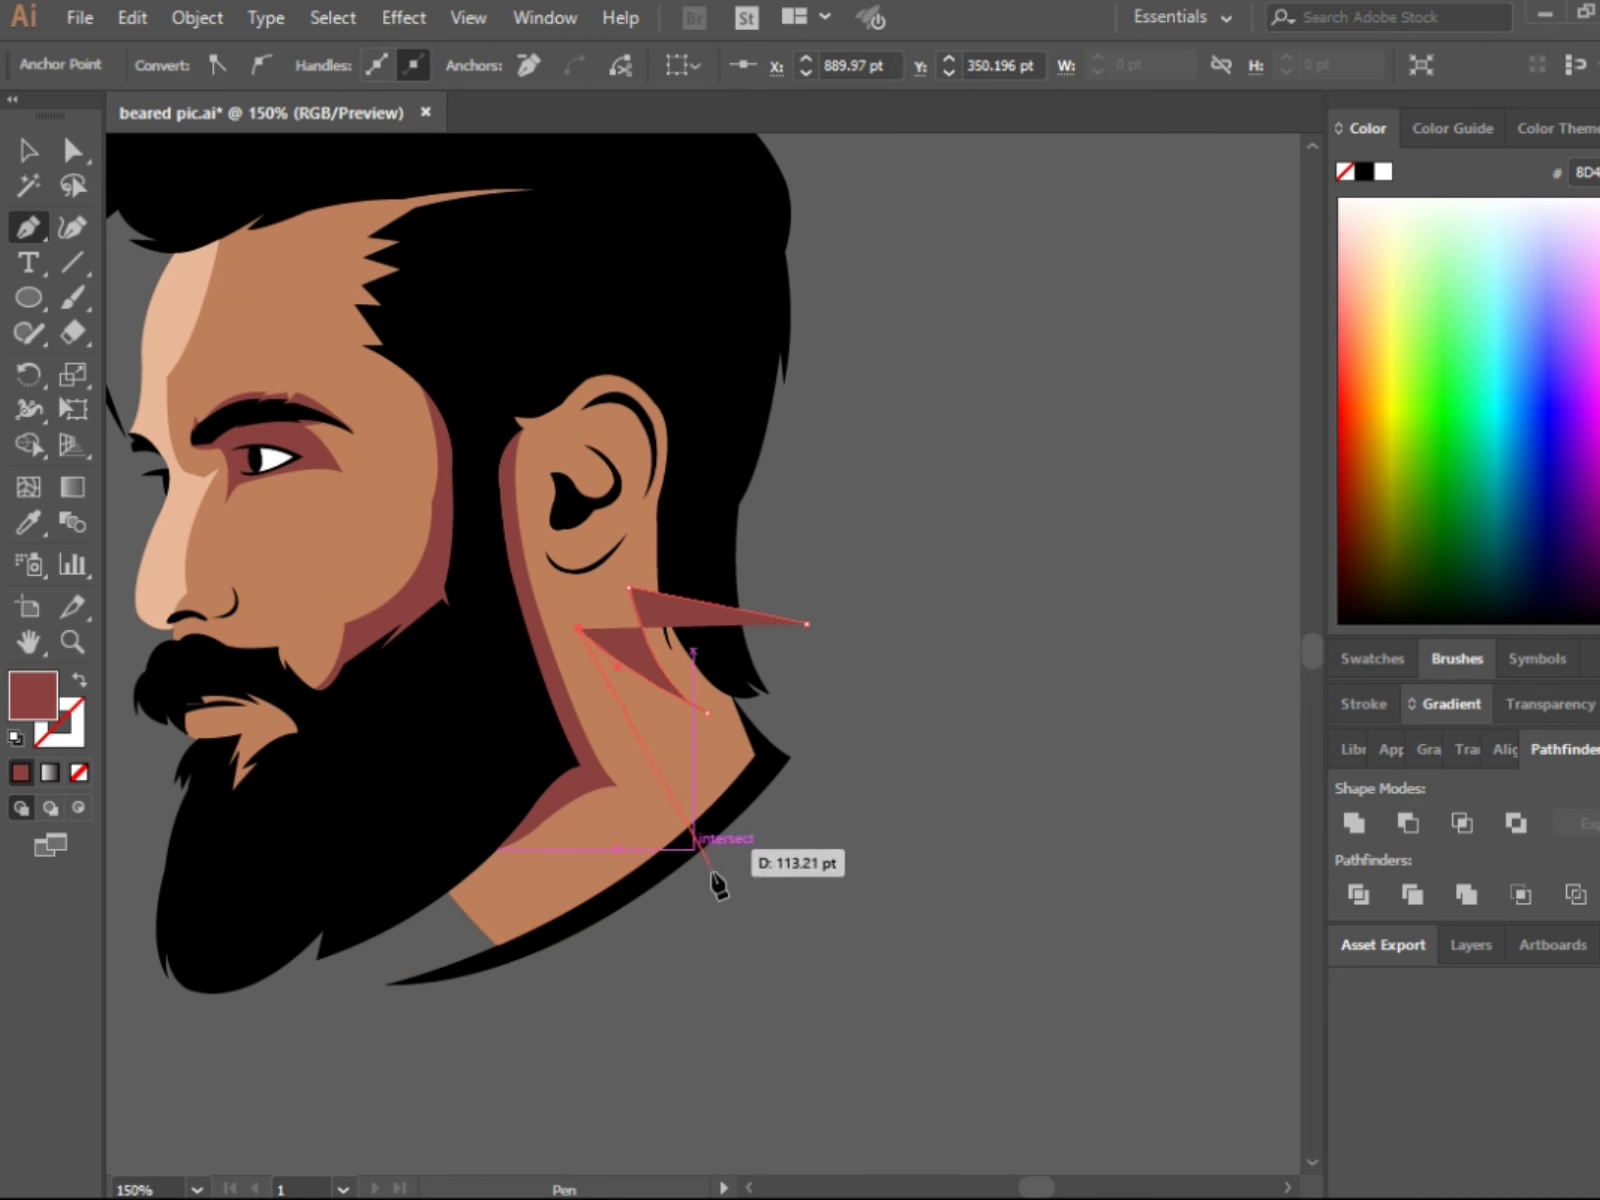
{"action": "left_click_drag", "start_coordinate": [595, 812], "coordinate": [641, 911]}
{"action": "left_click_drag", "start_coordinate": [875, 911], "coordinate": [882, 743]}
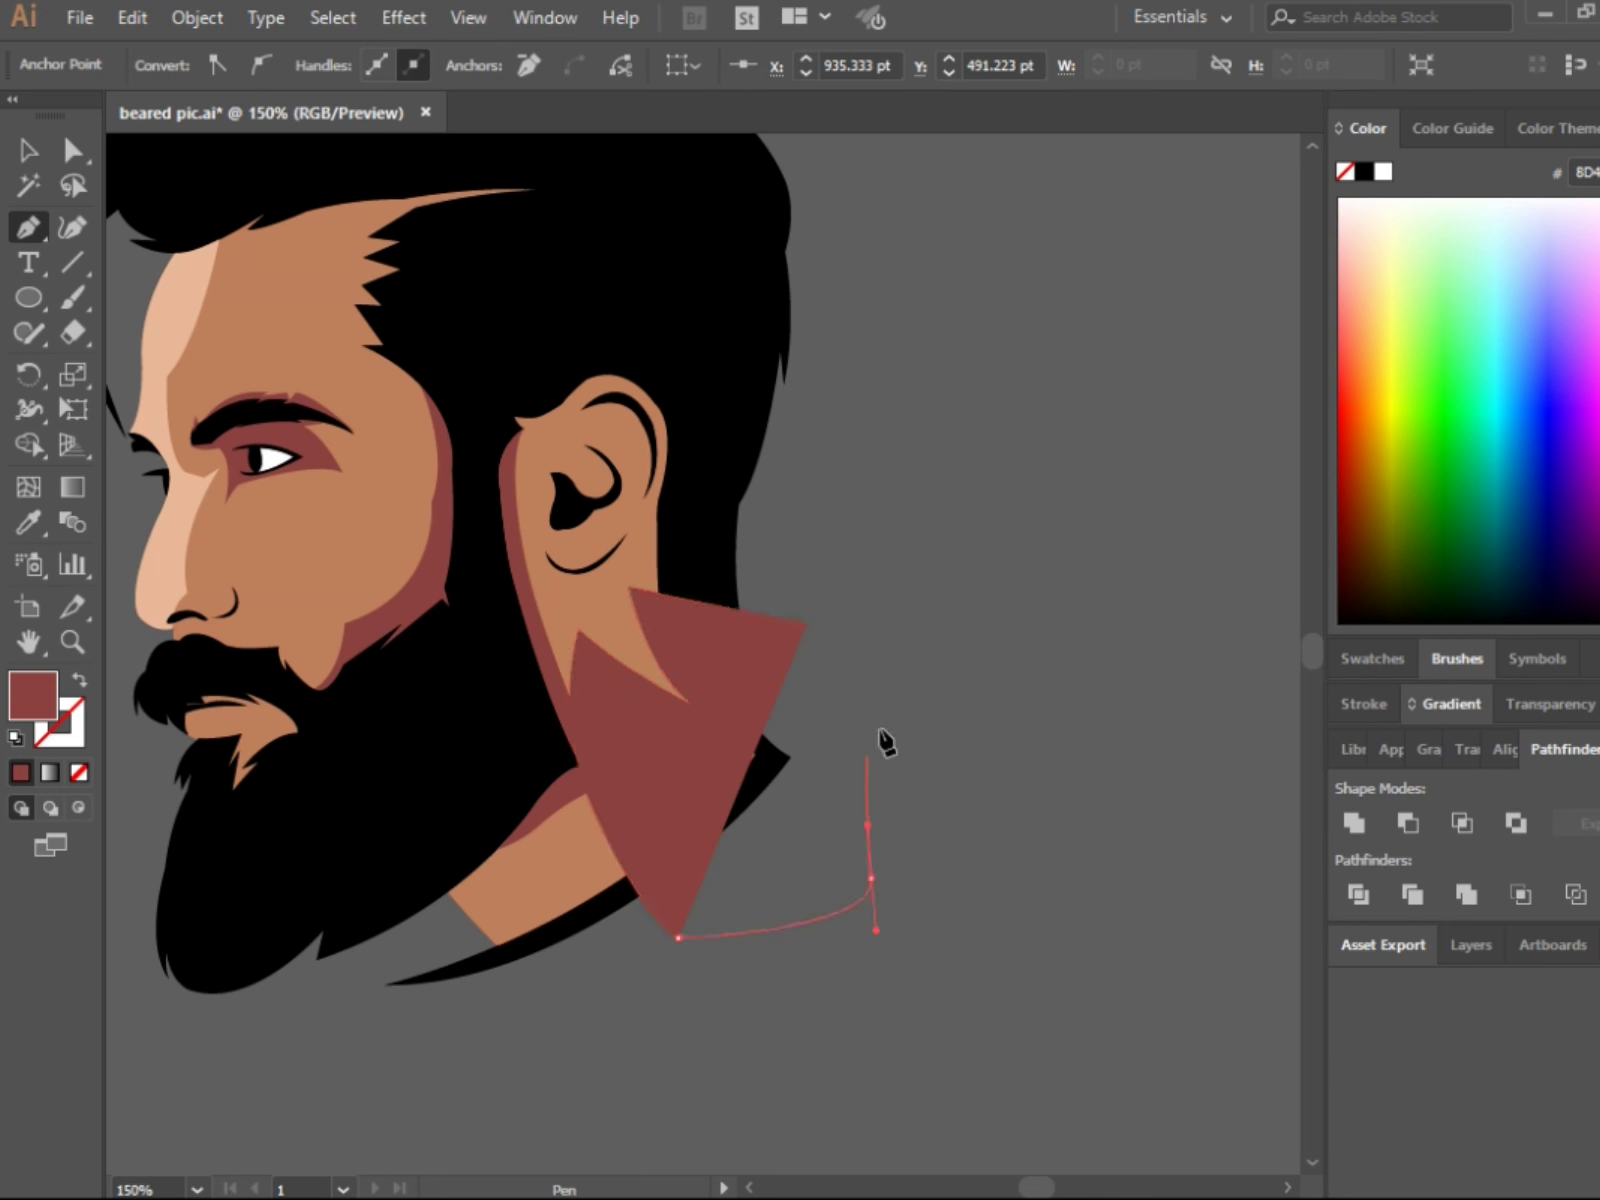
{"action": "left_click", "coordinate": [807, 623]}
Step: Trim the neck highlight to the neck with Shape Builder and fill it peach
{"action": "key", "text": "v"}
{"action": "left_click", "coordinate": [490, 905], "text": "shift"}
{"action": "left_click", "coordinate": [32, 455]}
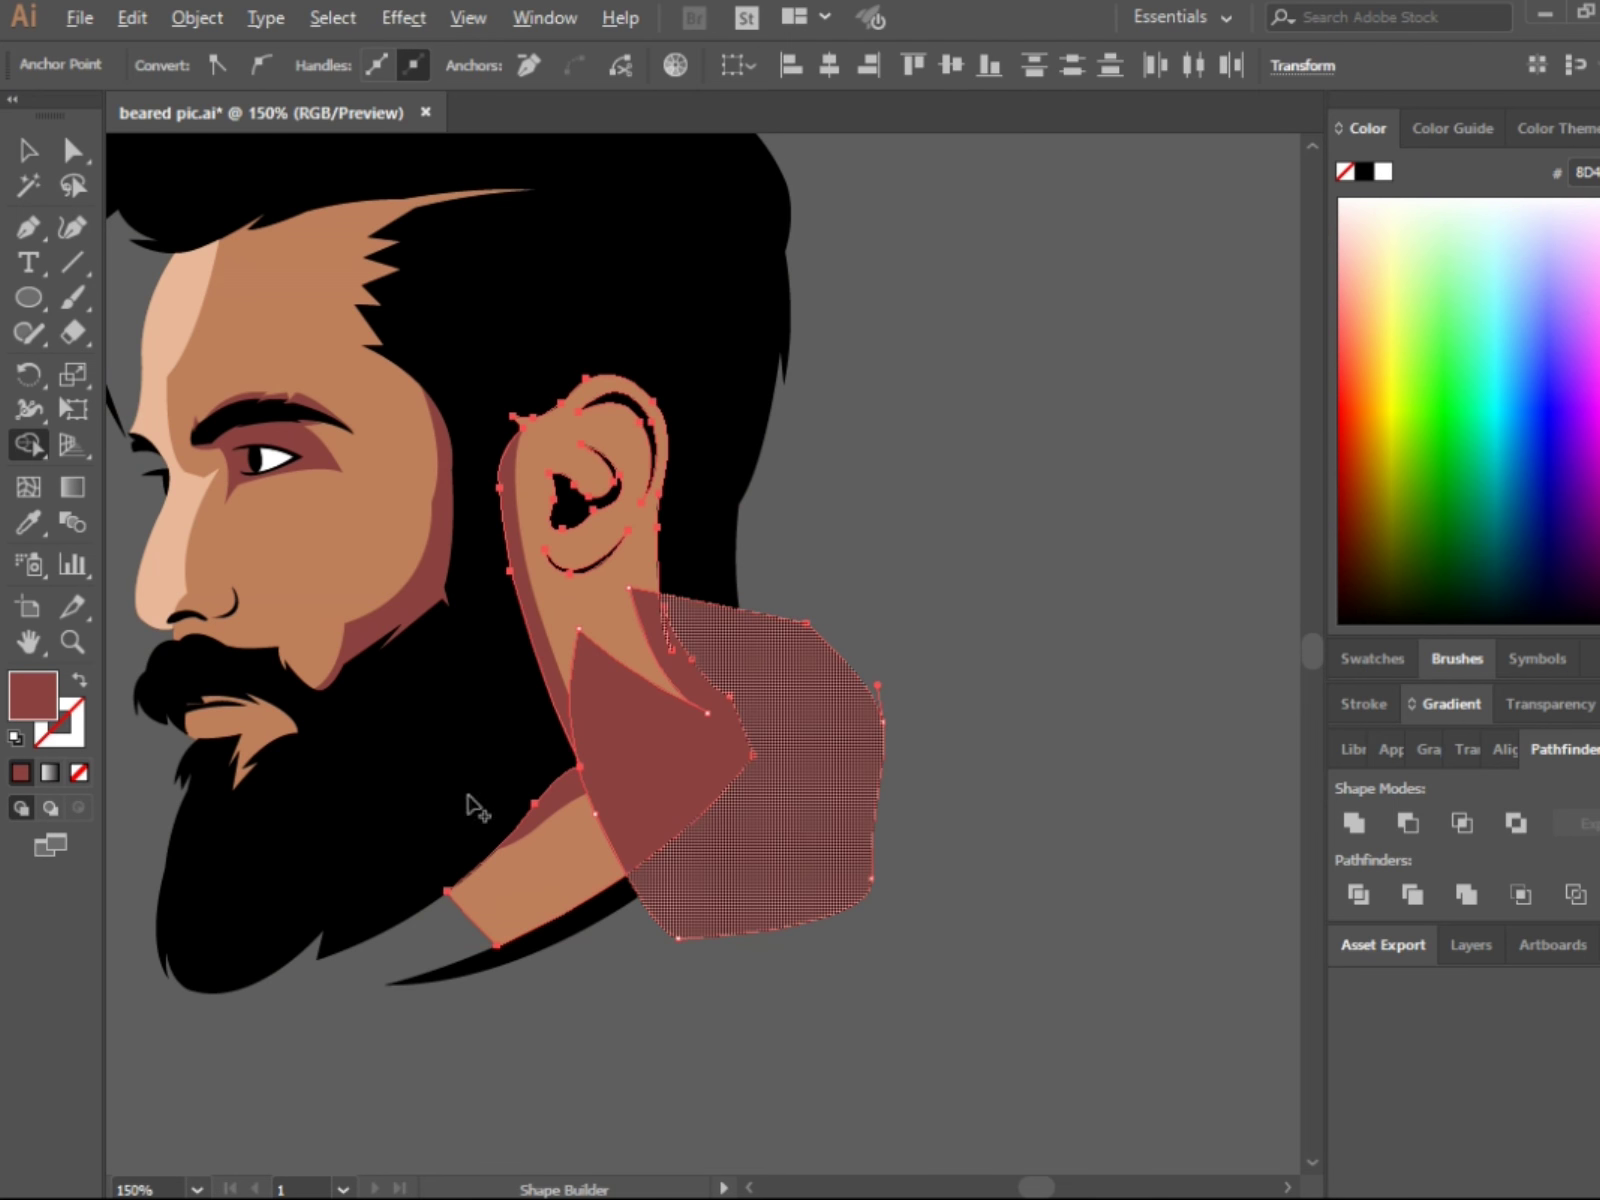
{"action": "left_click", "coordinate": [800, 800], "text": "alt"}
{"action": "key", "text": "v"}
{"action": "left_click", "coordinate": [650, 760]}
{"action": "left_click", "coordinate": [29, 522]}
{"action": "left_click", "coordinate": [165, 555]}
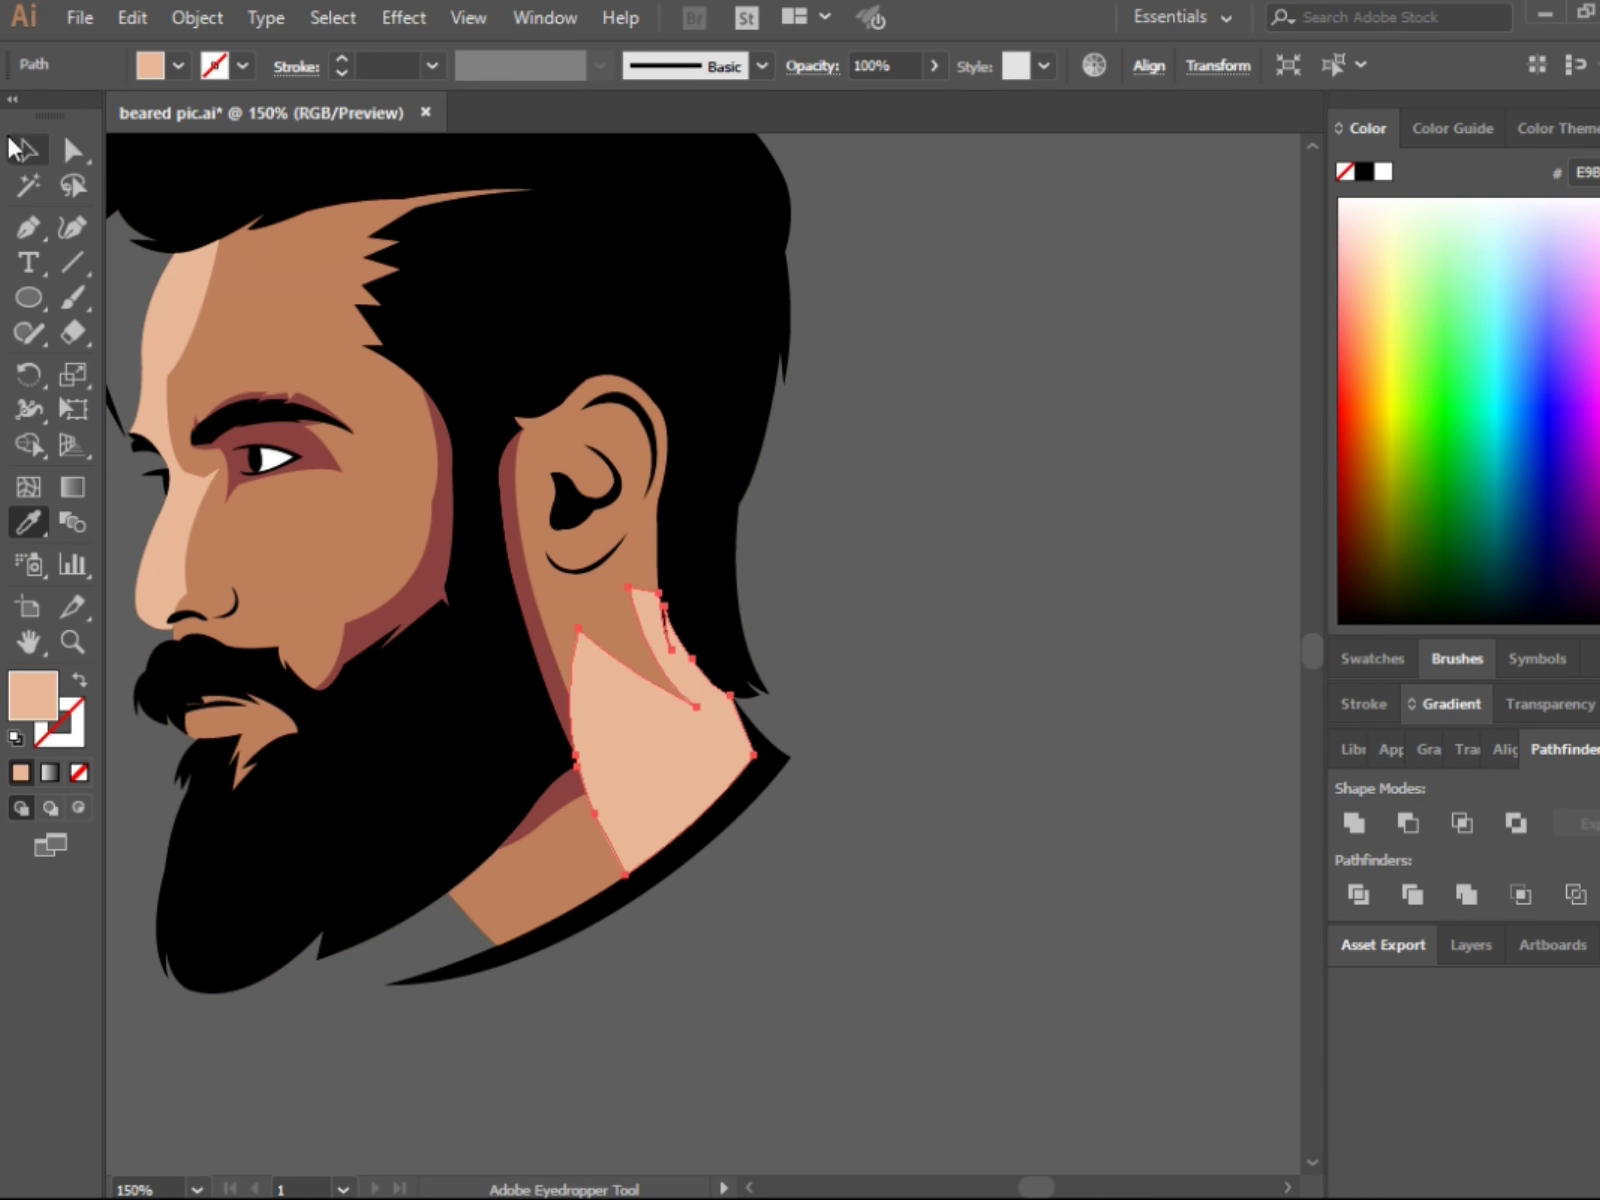
Step: Adjust the neck highlight's stacking order and deselect it
{"action": "key", "text": "v"}
{"action": "key", "text": "ctrl+shift+bracketleft"}
{"action": "key", "text": "ctrl+bracketright"}
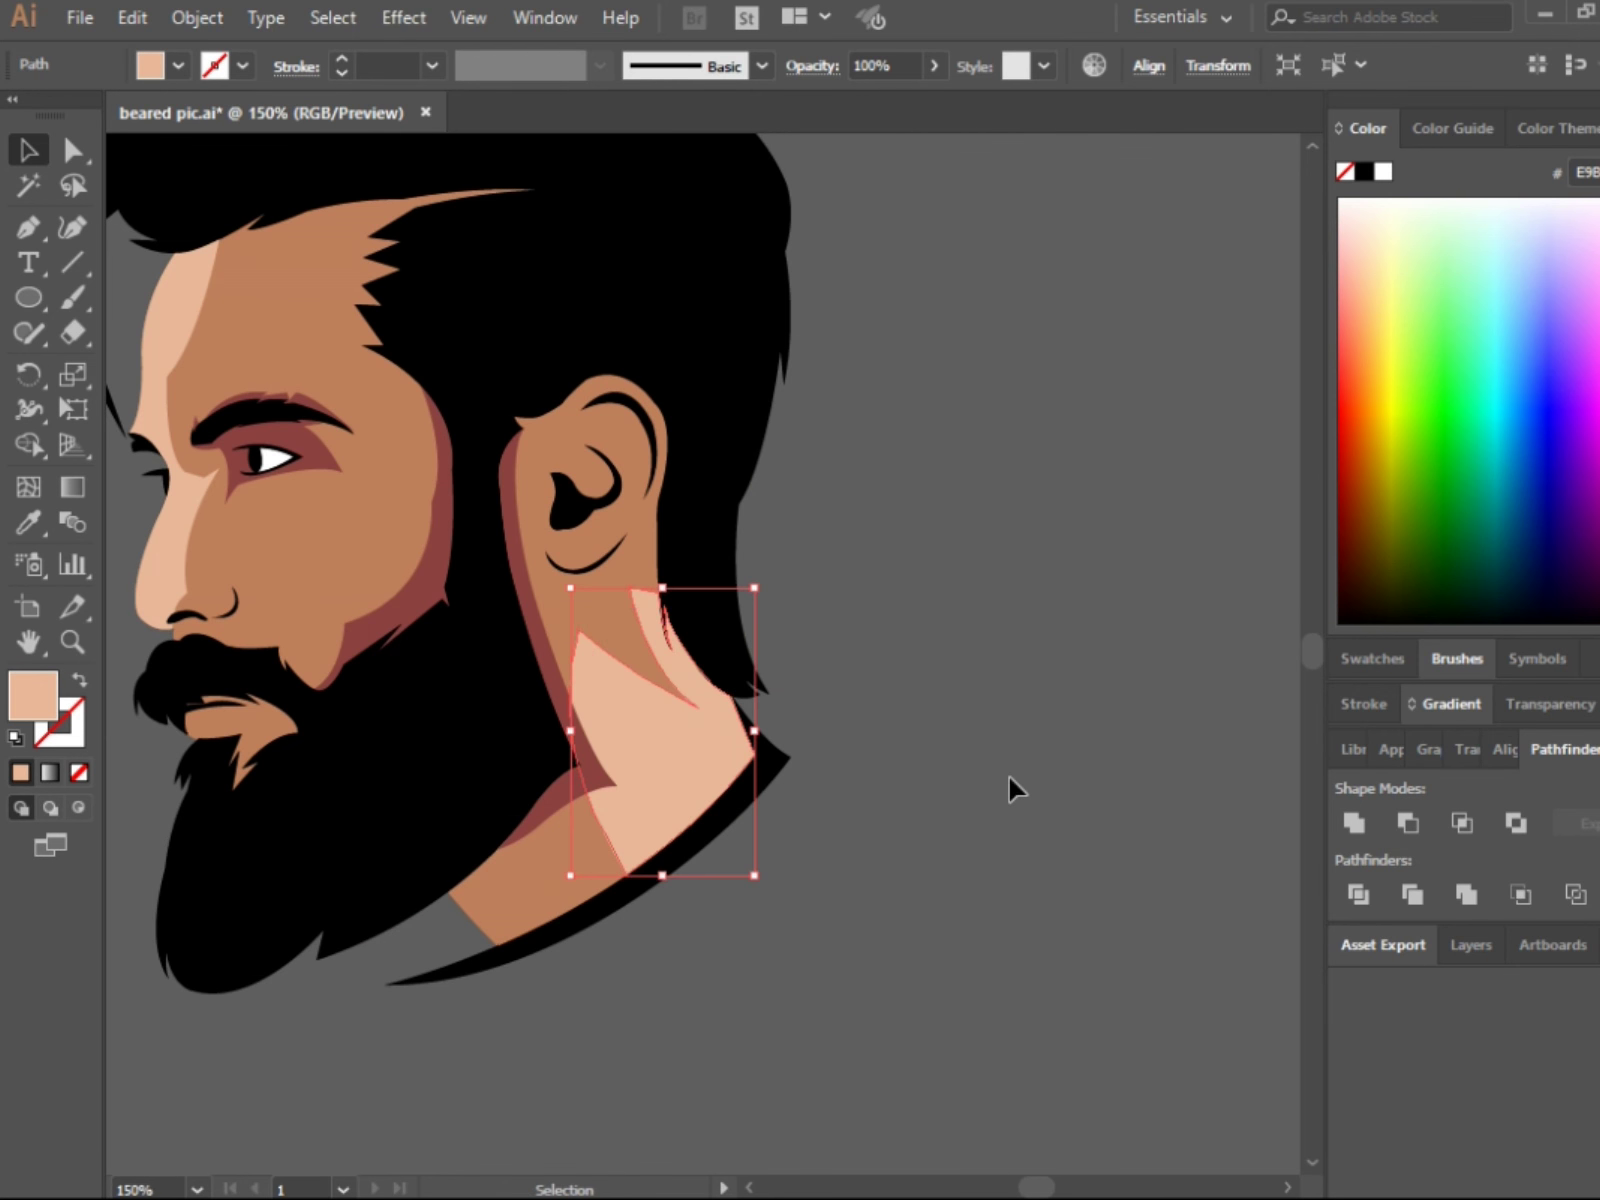
{"action": "key", "text": "ctrl+shift+a"}
Step: Begin pen-drawing the cheek highlight outline
{"action": "key", "text": "ctrl+plus"}
{"action": "key", "text": "p"}
{"action": "left_click_drag", "start_coordinate": [475, 778], "coordinate": [496, 808]}
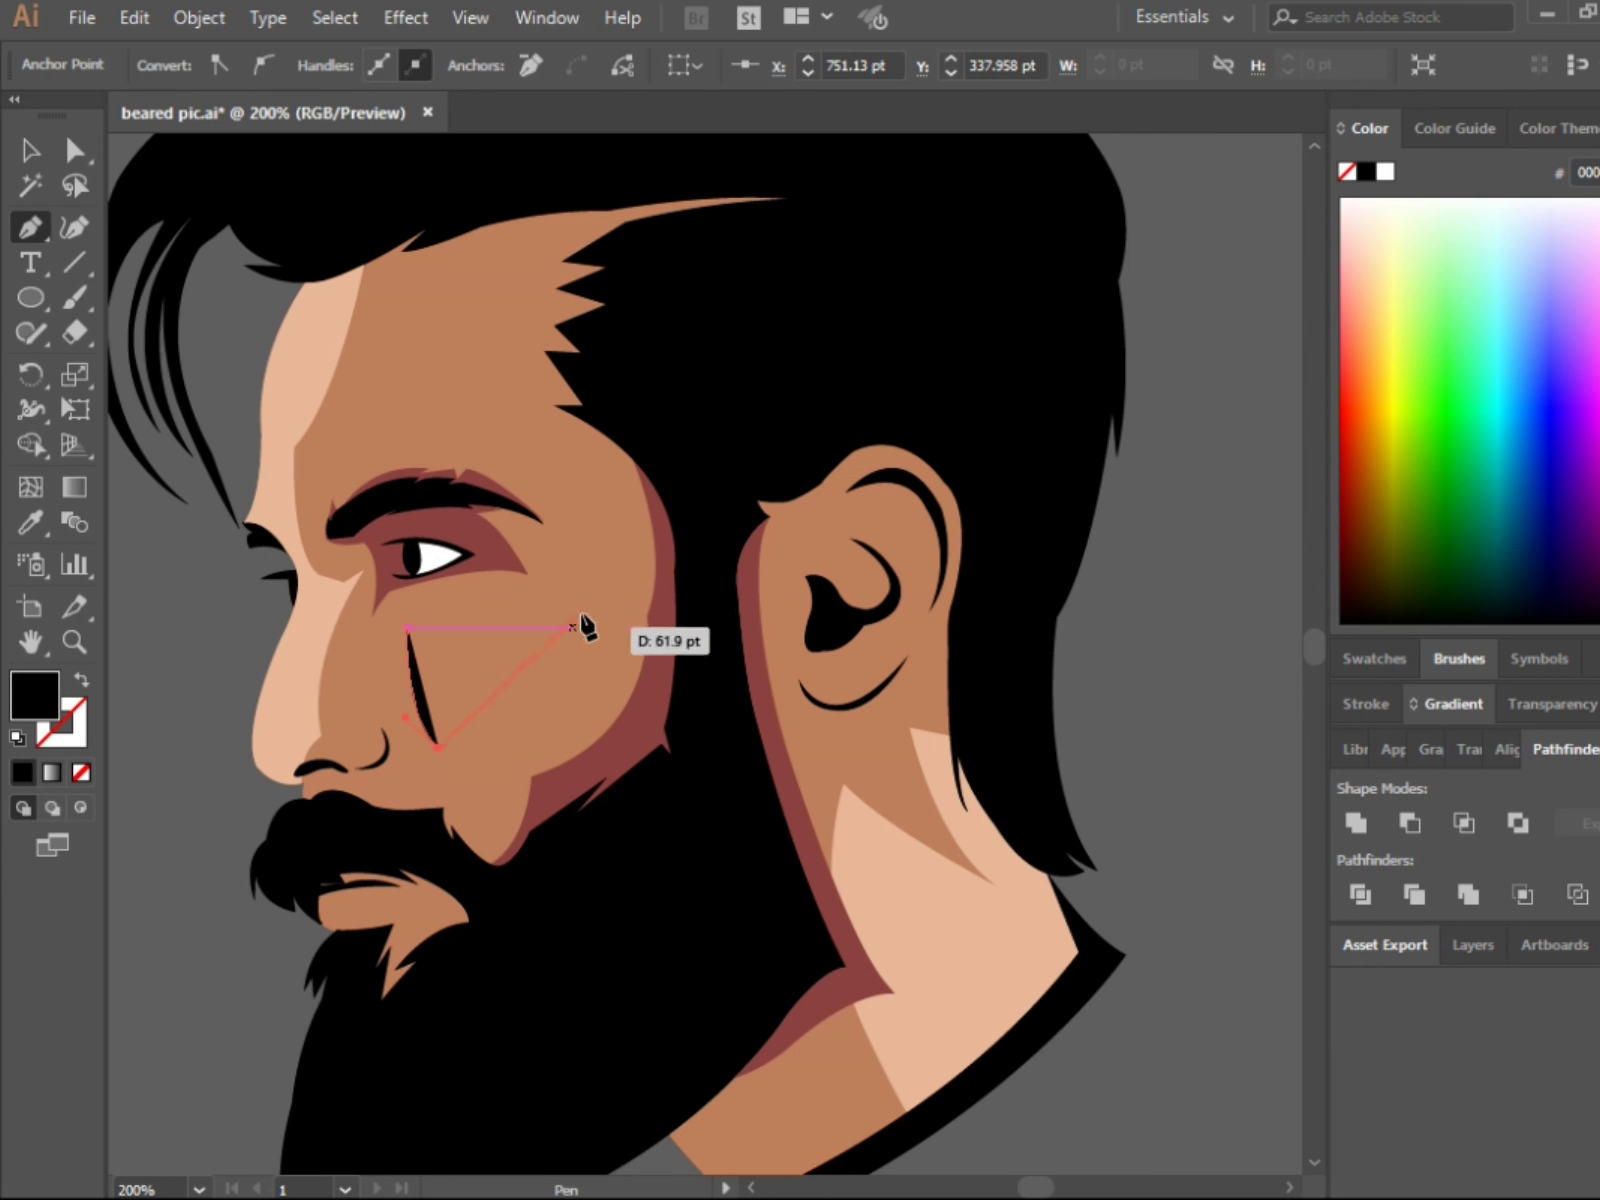
Step: Finish the cheek highlight outline with curved points along the cheek
{"action": "left_click_drag", "start_coordinate": [583, 618], "coordinate": [568, 642]}
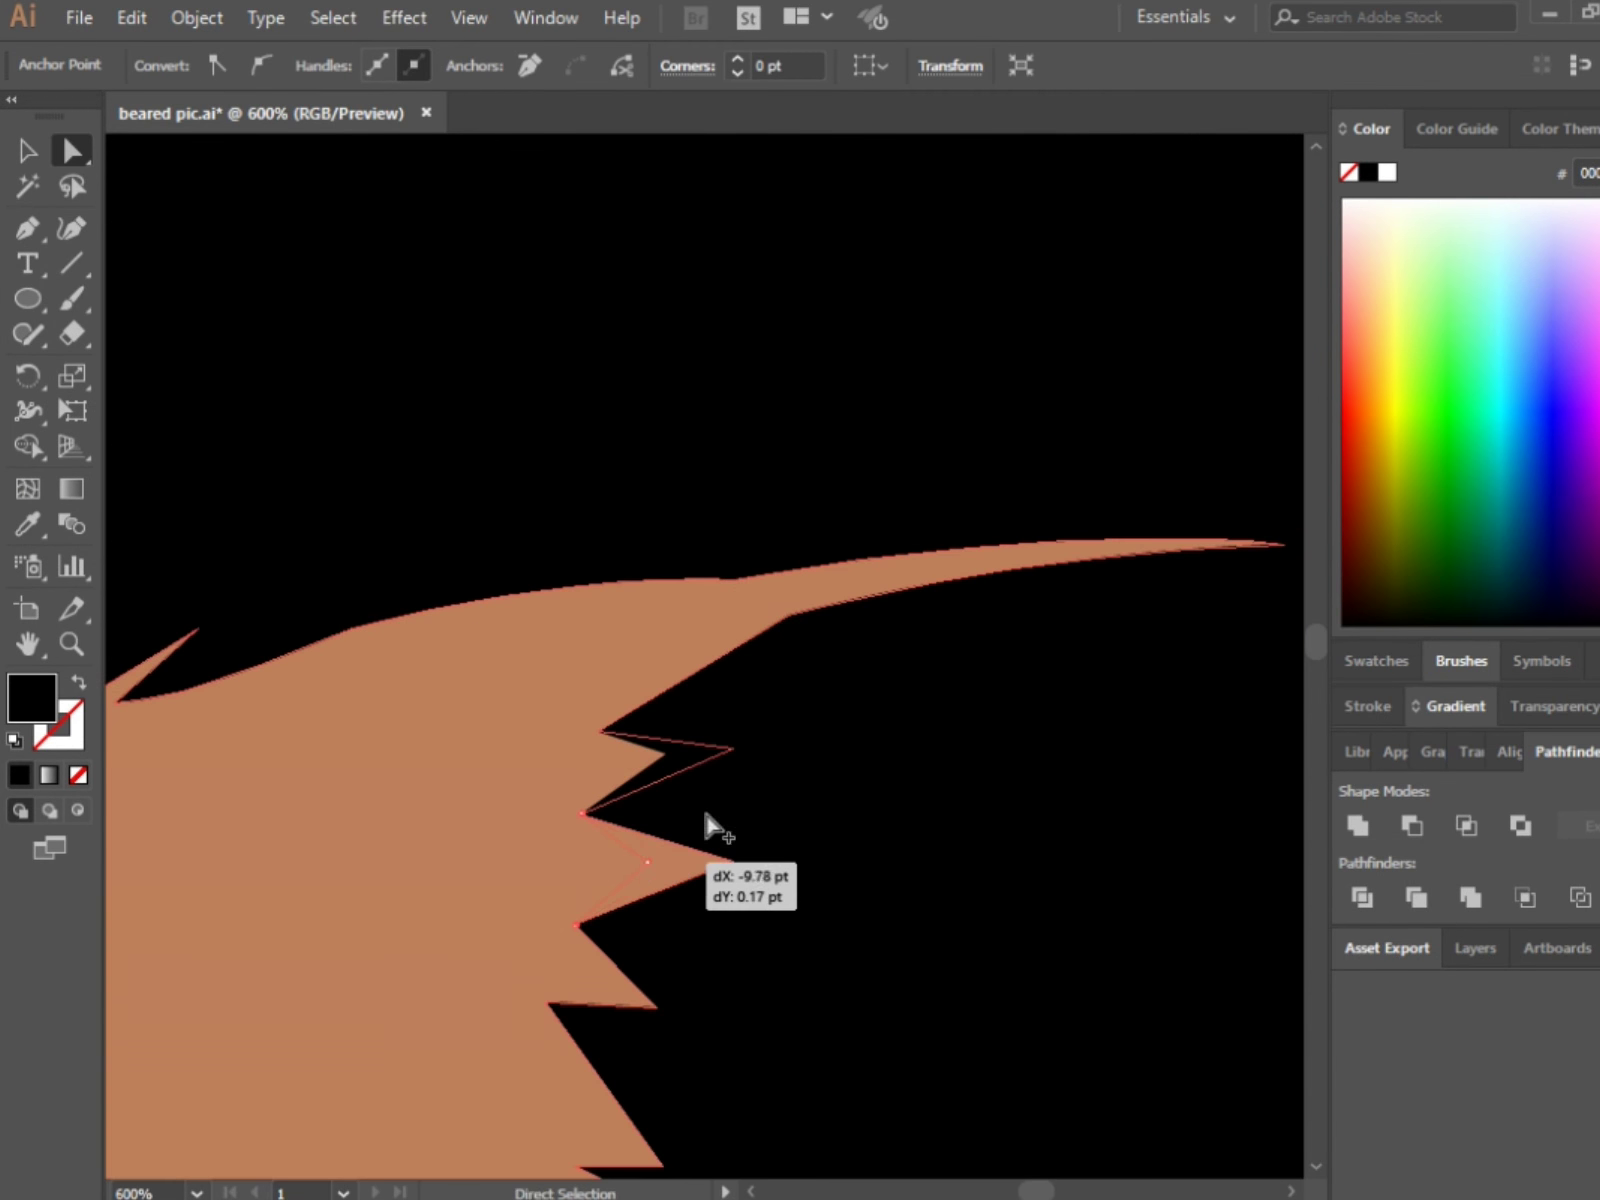
{"action": "scroll", "coordinate": [664, 900], "scroll_direction": "down", "scroll_amount": 2}
{"action": "mouse_move", "coordinate": [706, 826]}
{"action": "left_mouse_down"}
{"action": "mouse_move", "coordinate": [690, 860]}
{"action": "mouse_move", "coordinate": [628, 878]}
{"action": "left_mouse_up"}
{"action": "scroll", "coordinate": [640, 920], "scroll_direction": "down", "scroll_amount": 2}
{"action": "left_click_drag", "start_coordinate": [706, 950], "coordinate": [680, 935]}
Step: Start a hairline shadow wedge at the temple, curving along the hair edge
{"action": "key", "text": "ctrl+1"}
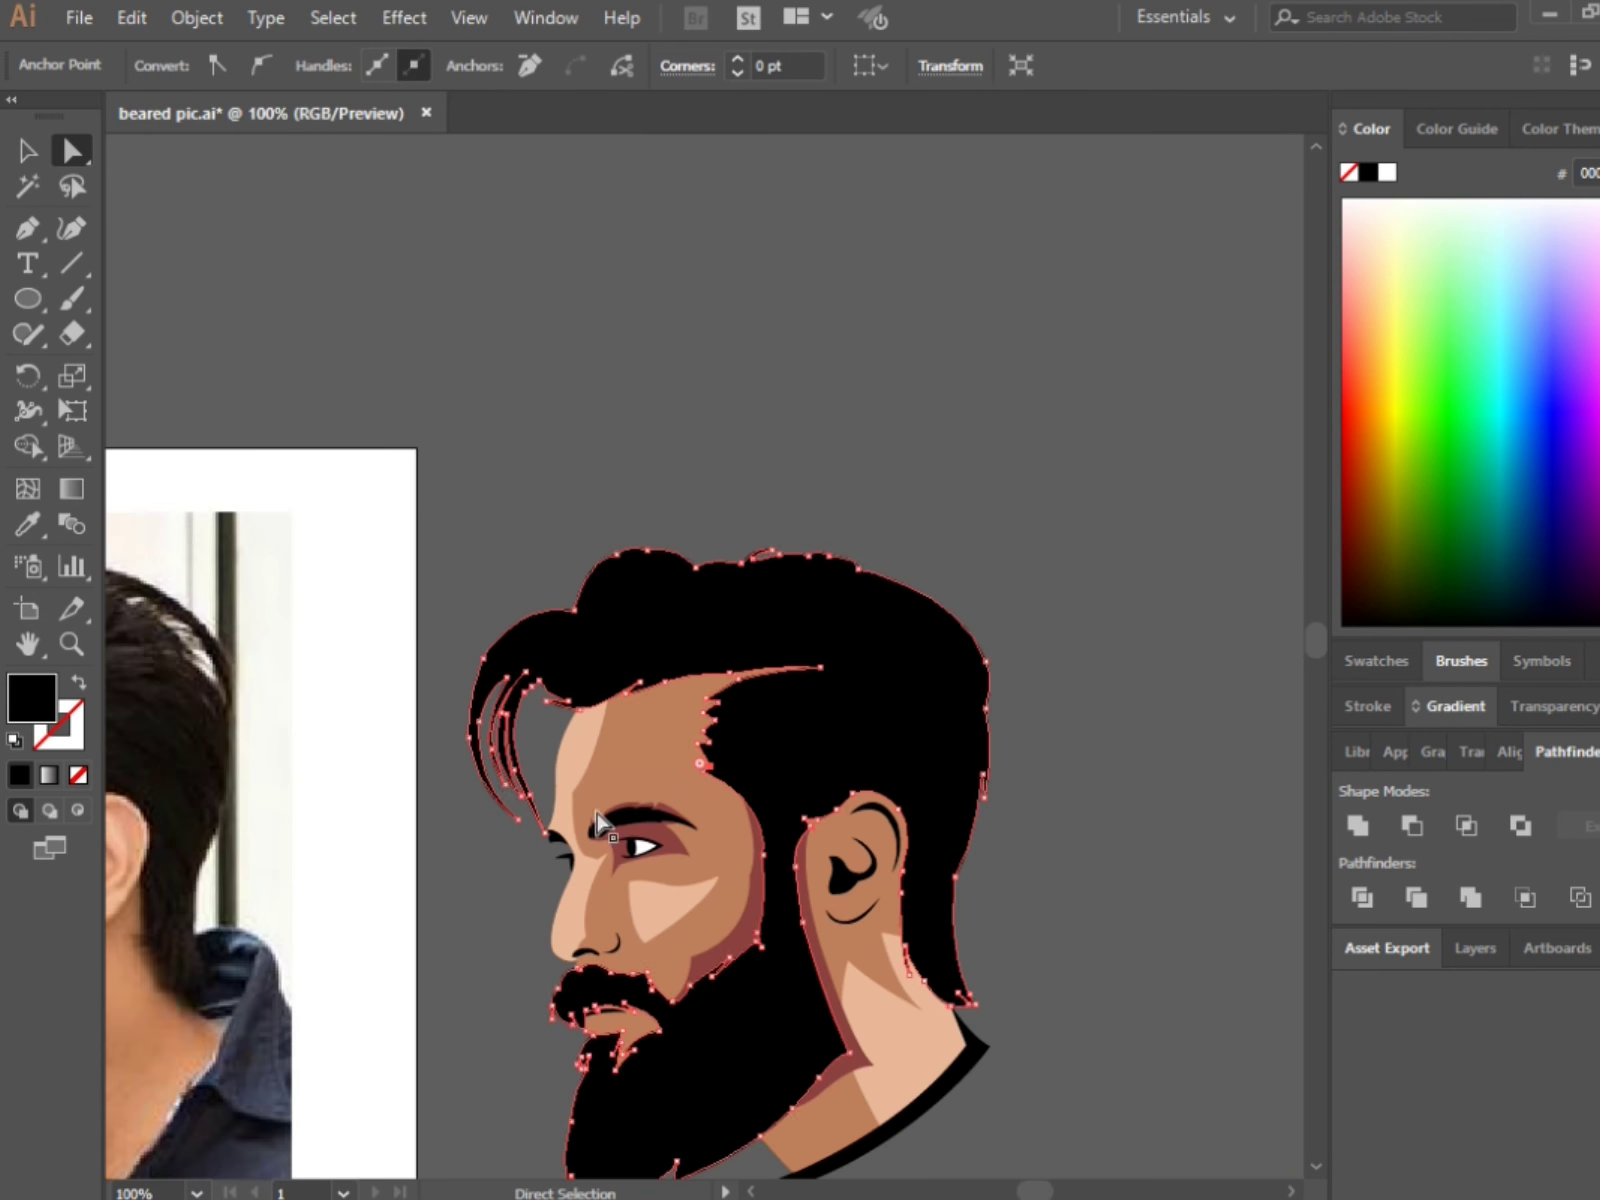
{"action": "key", "text": "v"}
{"action": "left_click", "coordinate": [625, 500]}
{"action": "scroll", "coordinate": [640, 520], "scroll_direction": "up", "scroll_amount": 2}
{"action": "key", "text": "p"}
{"action": "left_click_drag", "start_coordinate": [573, 887], "coordinate": [578, 897]}
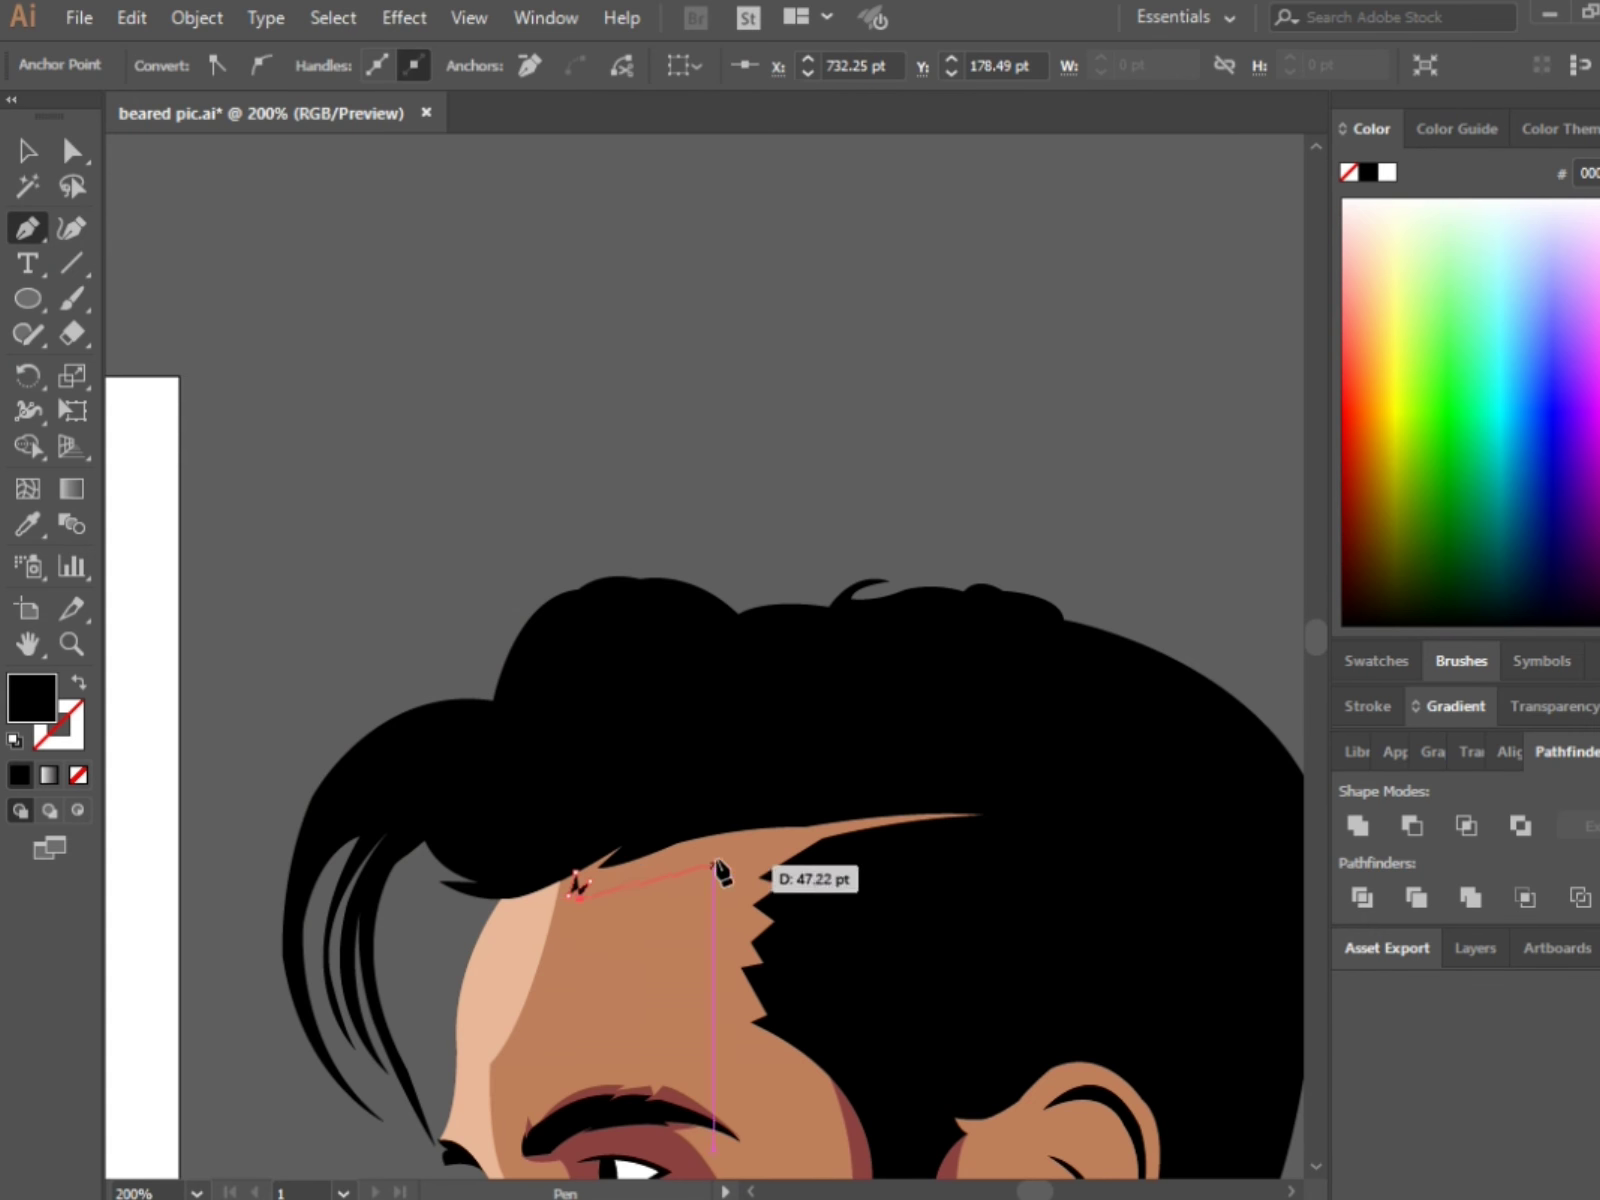
{"action": "left_click_drag", "start_coordinate": [752, 845], "coordinate": [800, 835]}
Step: Complete the zigzag wedge through the hair spikes and close it
{"action": "left_click", "coordinate": [730, 965]}
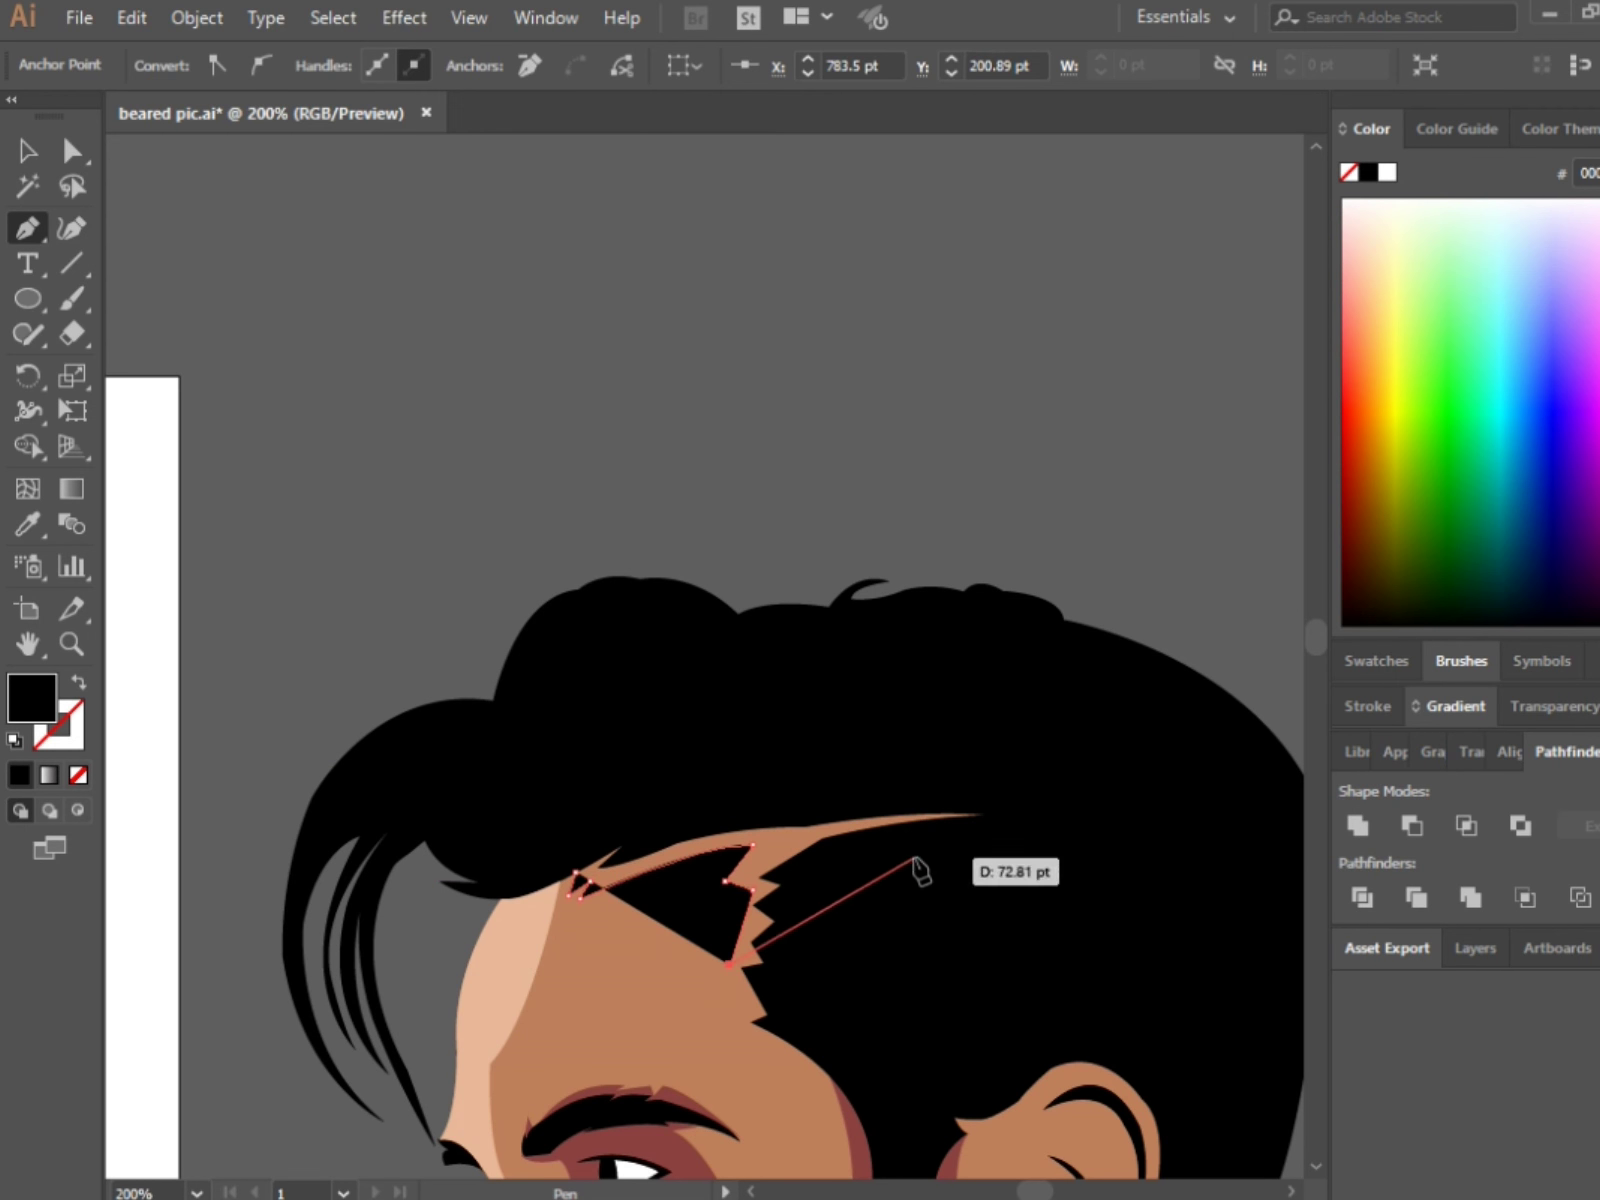
{"action": "left_click", "coordinate": [915, 857]}
{"action": "left_click", "coordinate": [1002, 827]}
{"action": "left_click", "coordinate": [987, 773]}
{"action": "left_click", "coordinate": [805, 750]}
{"action": "left_click", "coordinate": [650, 782]}
Step: Merge the hairline wedge regions with the face shape using Shape Builder
{"action": "key", "text": "v"}
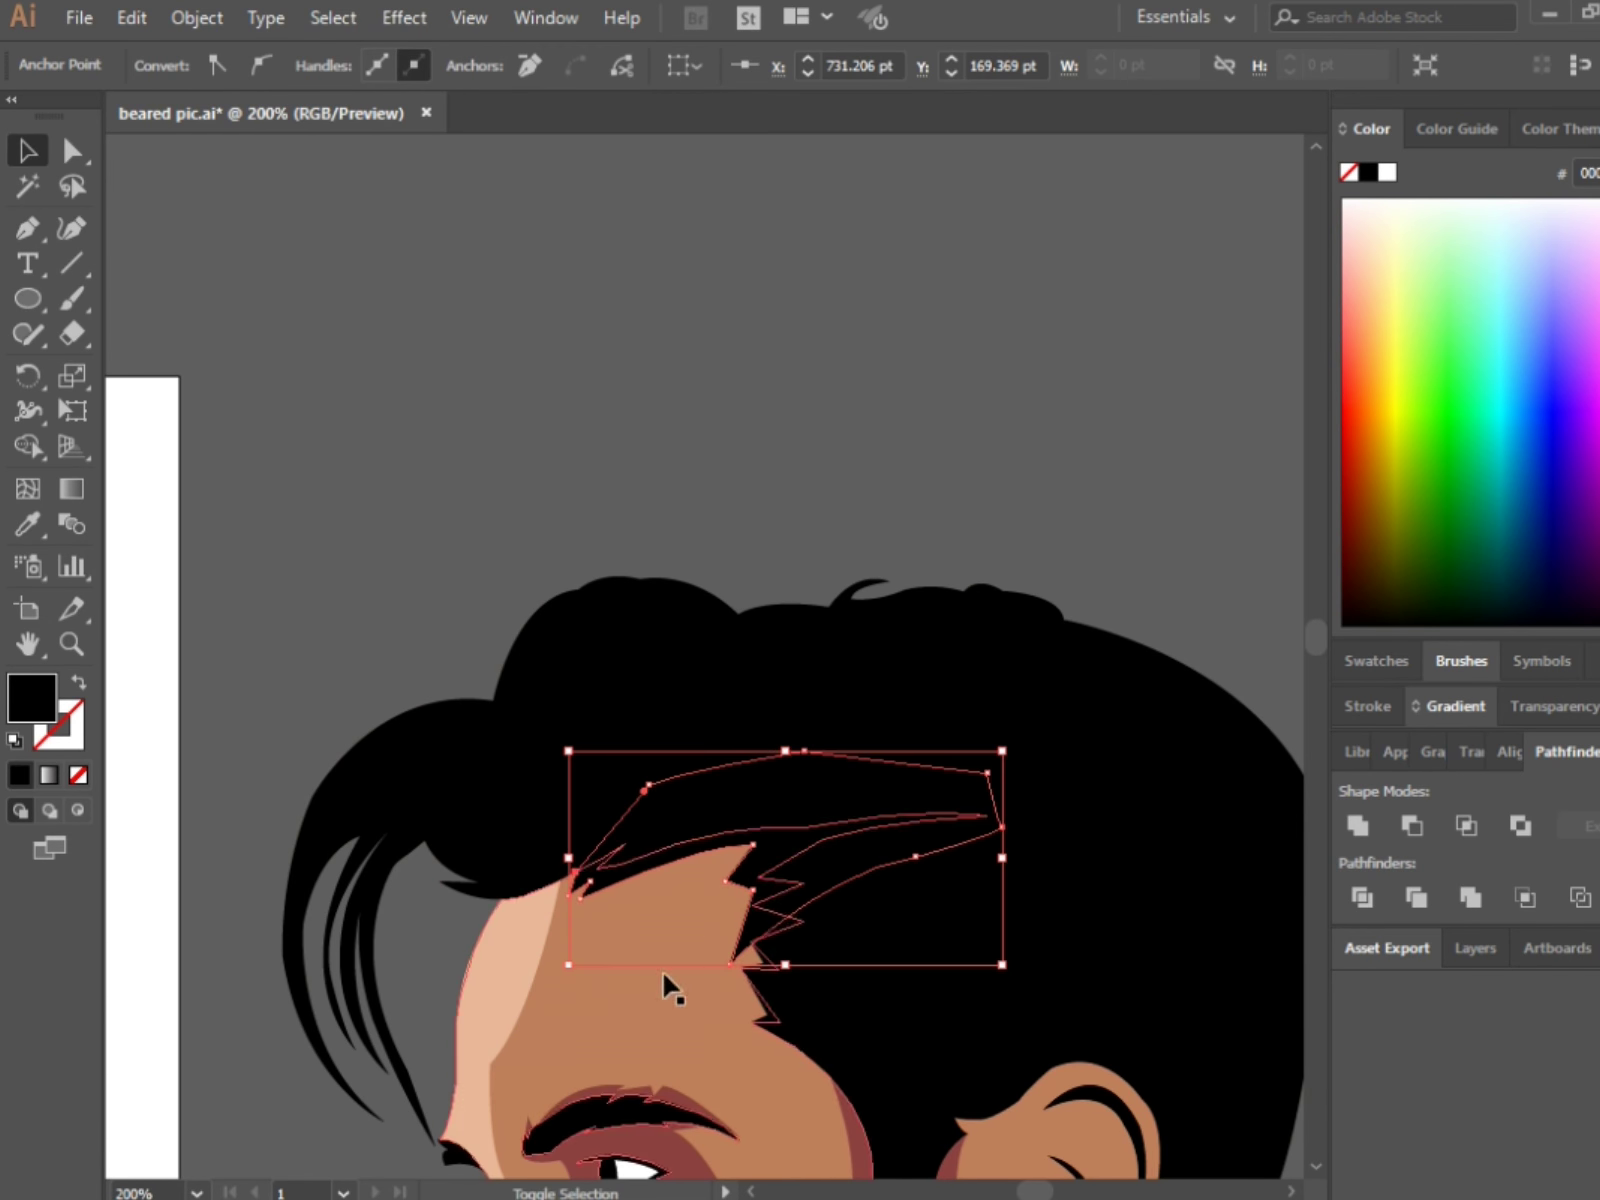
{"action": "double_click", "coordinate": [668, 986]}
{"action": "double_click", "coordinate": [228, 493]}
{"action": "left_click", "coordinate": [778, 843]}
{"action": "left_click", "coordinate": [640, 1000], "text": "shift"}
{"action": "key", "text": "shift+m"}
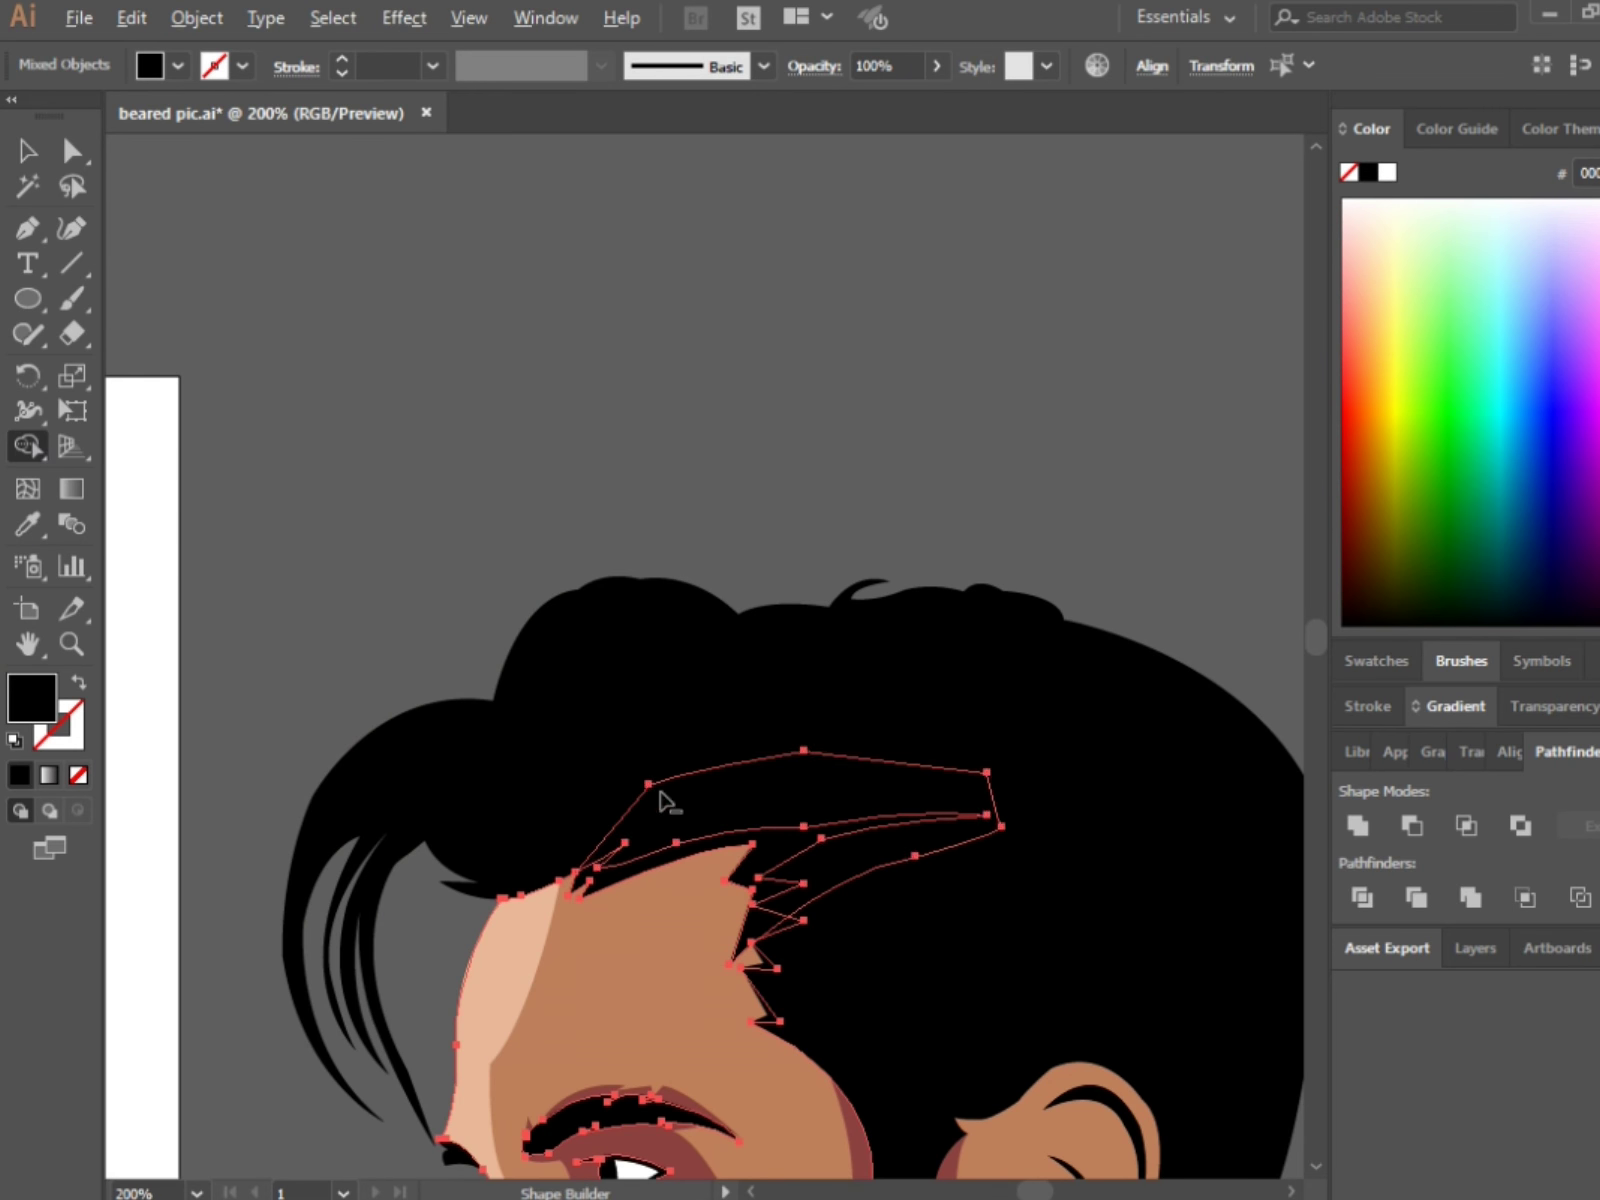
{"action": "left_click_drag", "start_coordinate": [660, 796], "coordinate": [982, 814]}
Step: Fill the hairline shadow with mauve using the Eyedropper
{"action": "key", "text": "v"}
{"action": "key", "text": "ctrl+1"}
{"action": "left_click", "coordinate": [607, 706]}
{"action": "key", "text": "ctrl+plus"}
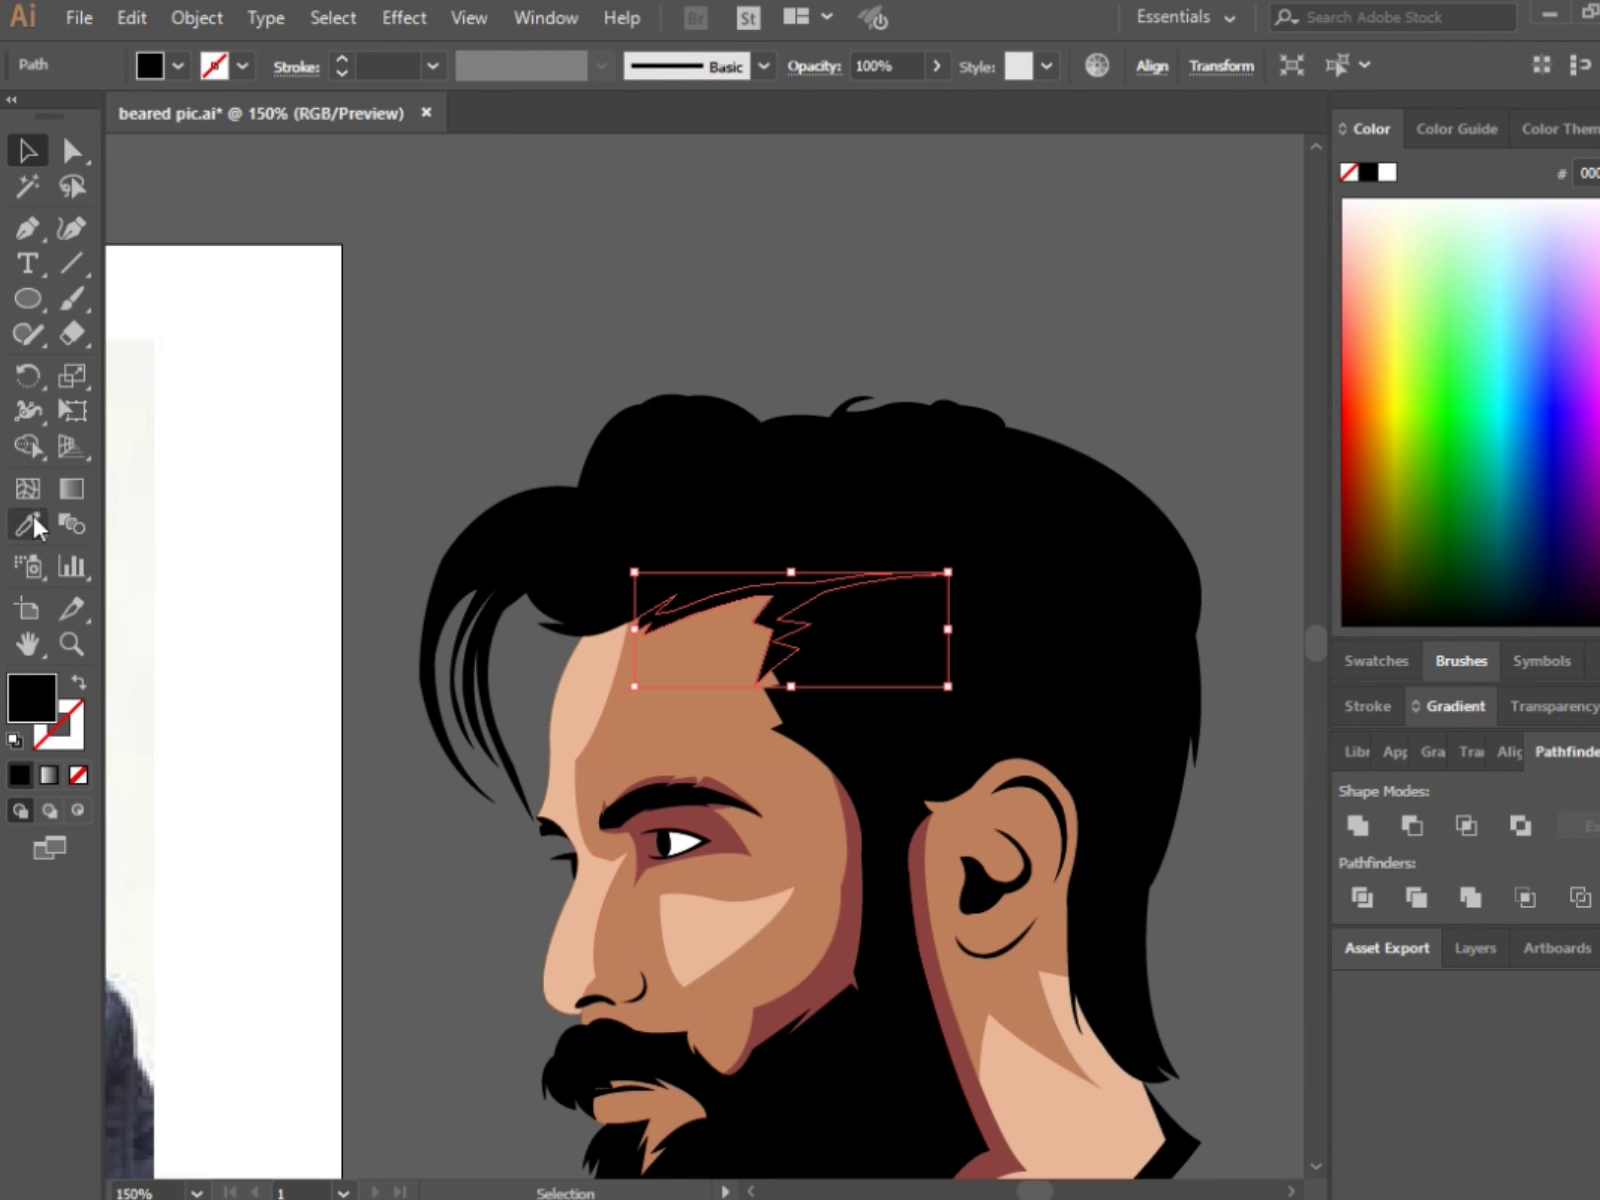
{"action": "key", "text": "i"}
{"action": "left_click", "coordinate": [875, 821]}
{"action": "key", "text": "ctrl+shift+a"}
{"action": "key", "text": "p"}
{"action": "key", "text": "ctrl+plus"}
{"action": "key", "text": "ctrl+plus"}
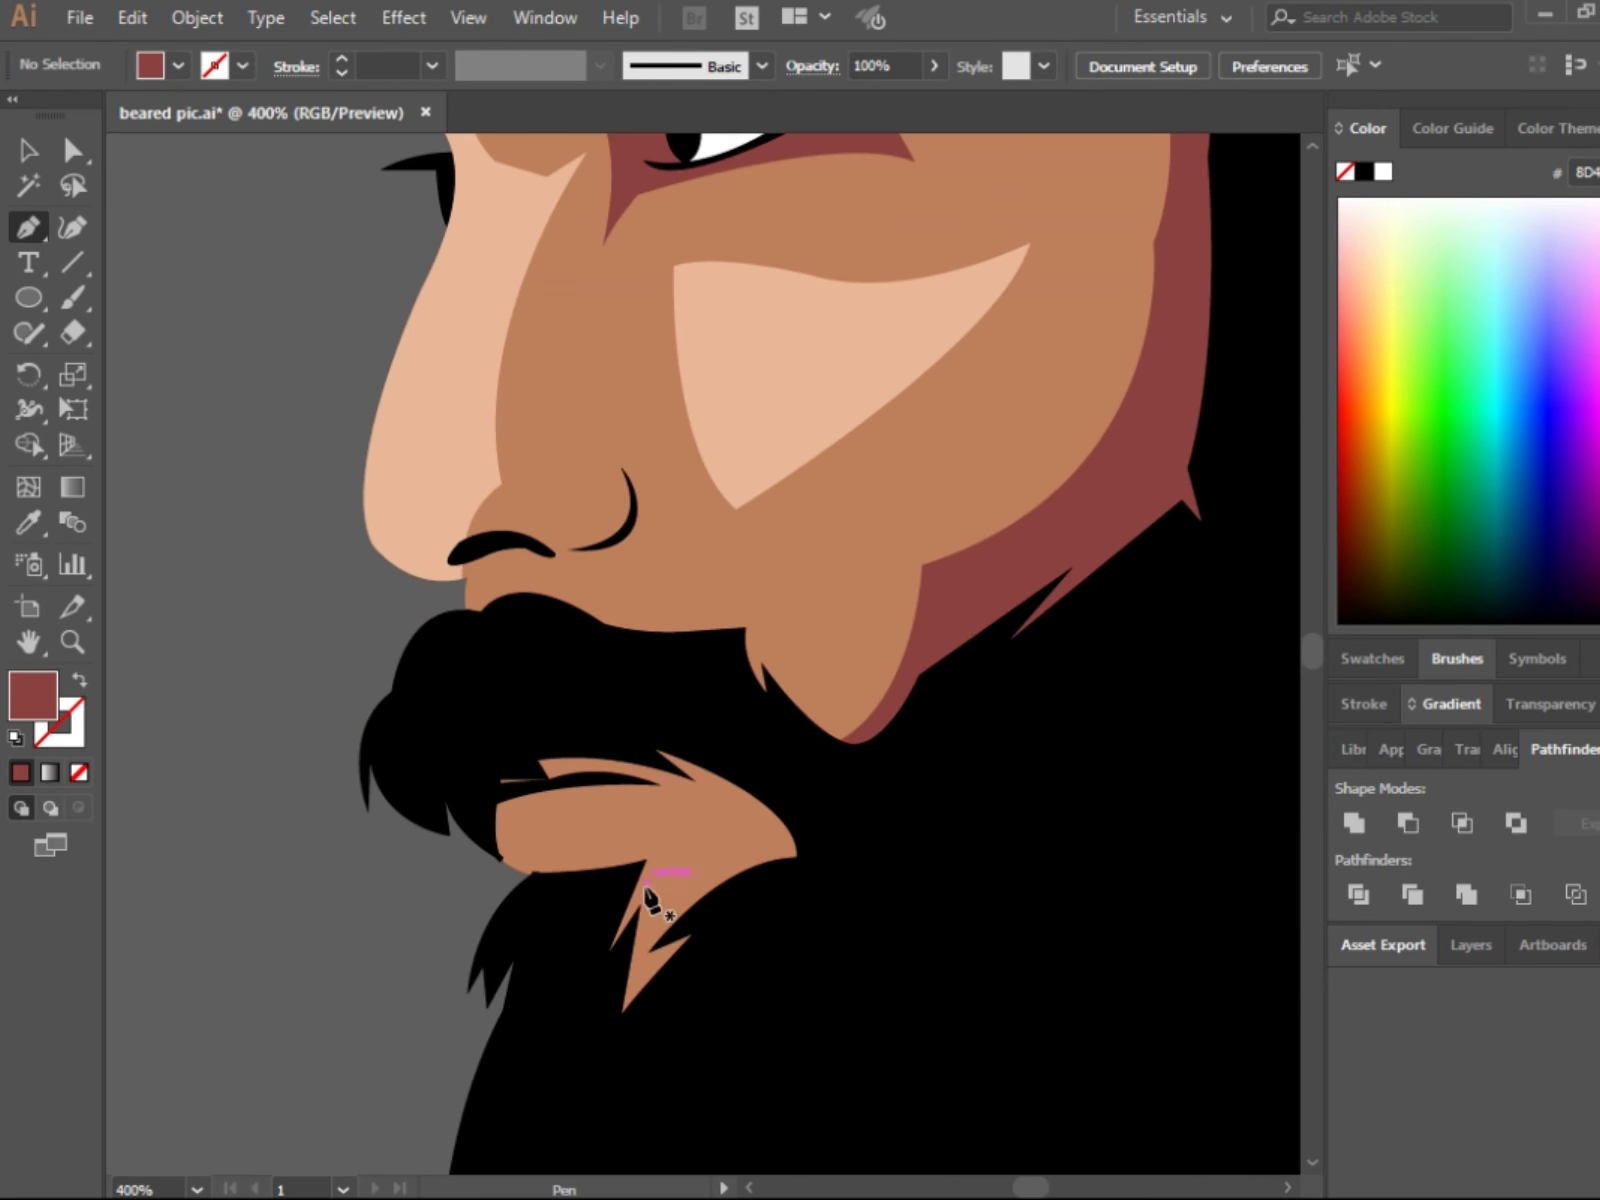
Step: Draw a highlight shape on the chin below the lip and fill it with peach
{"action": "left_click", "coordinate": [647, 883]}
{"action": "left_click", "coordinate": [703, 771]}
{"action": "left_click", "coordinate": [762, 838]}
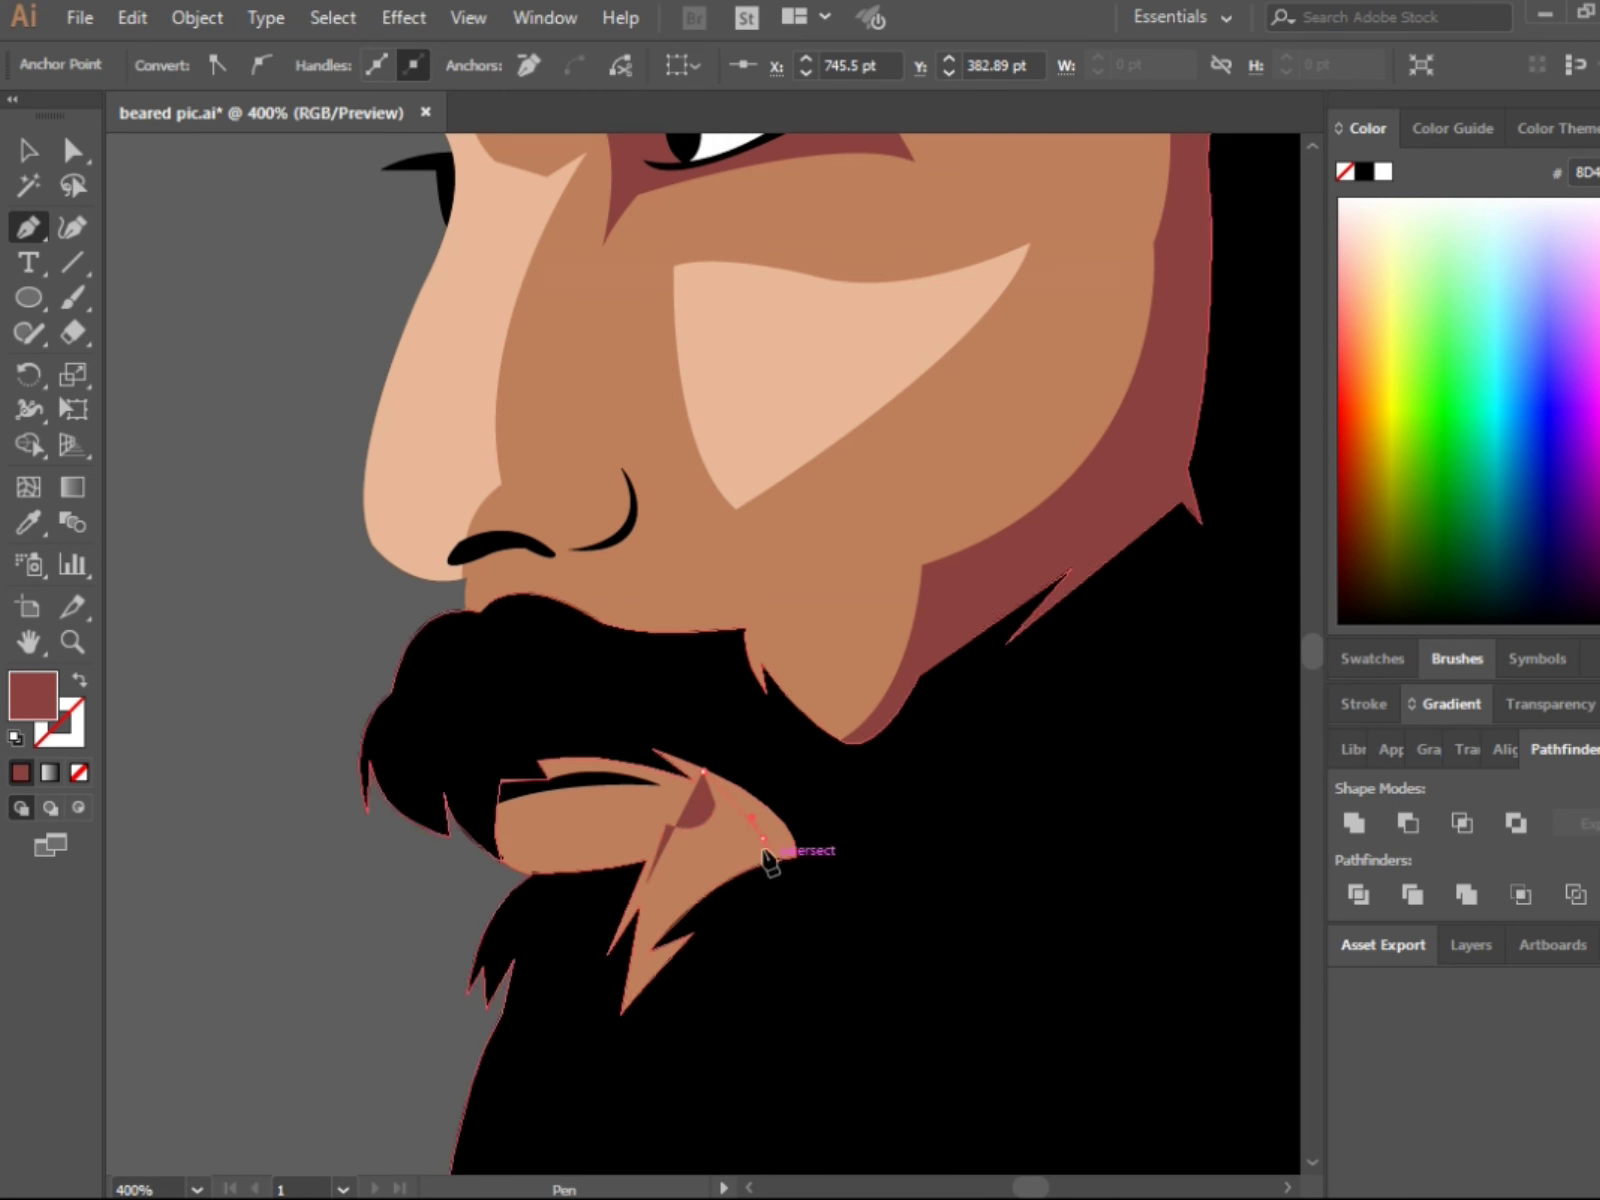
{"action": "left_click_drag", "start_coordinate": [673, 909], "coordinate": [652, 937]}
{"action": "left_click", "coordinate": [674, 875]}
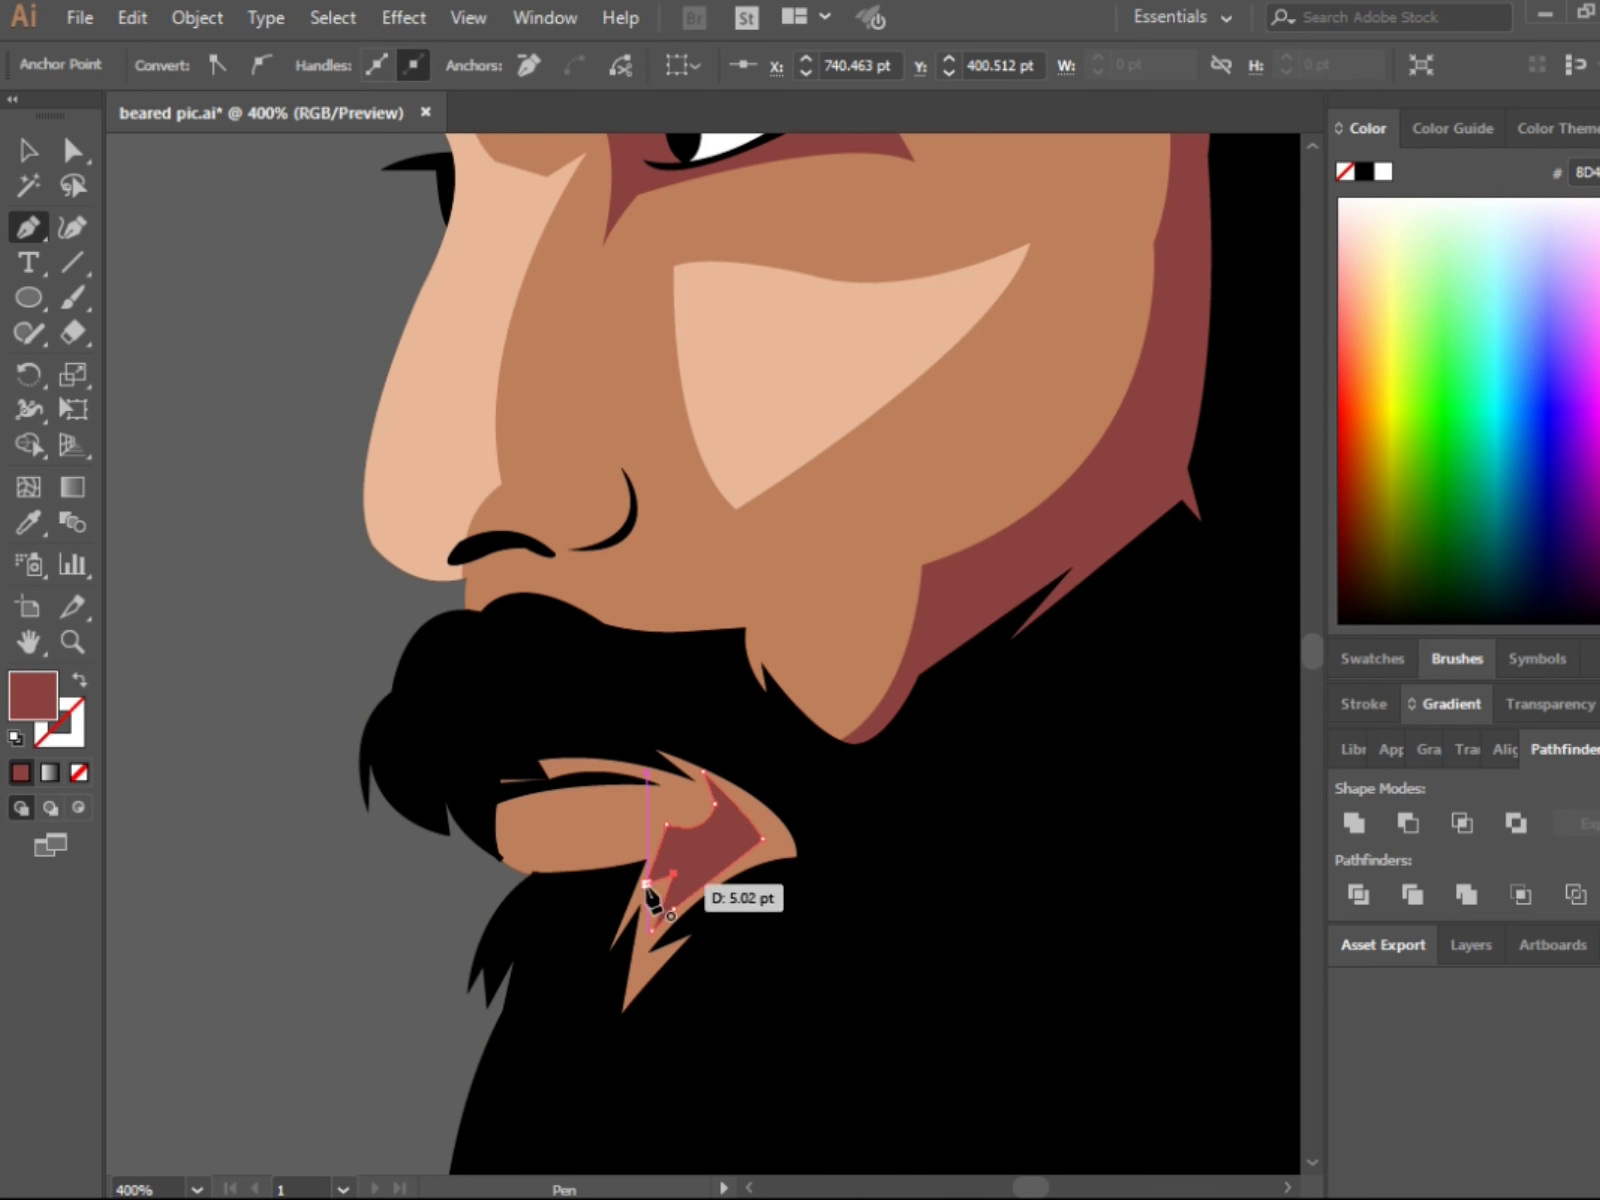
{"action": "left_click", "coordinate": [740, 460]}
{"action": "key", "text": "ctrl+minus"}
{"action": "key", "text": "ctrl+minus"}
{"action": "key", "text": "ctrl+minus"}
{"action": "key", "text": "v"}
{"action": "left_click", "coordinate": [982, 857]}
Step: Darken all the peach highlights slightly to D8A082
{"action": "left_click", "coordinate": [575, 825], "text": "shift"}
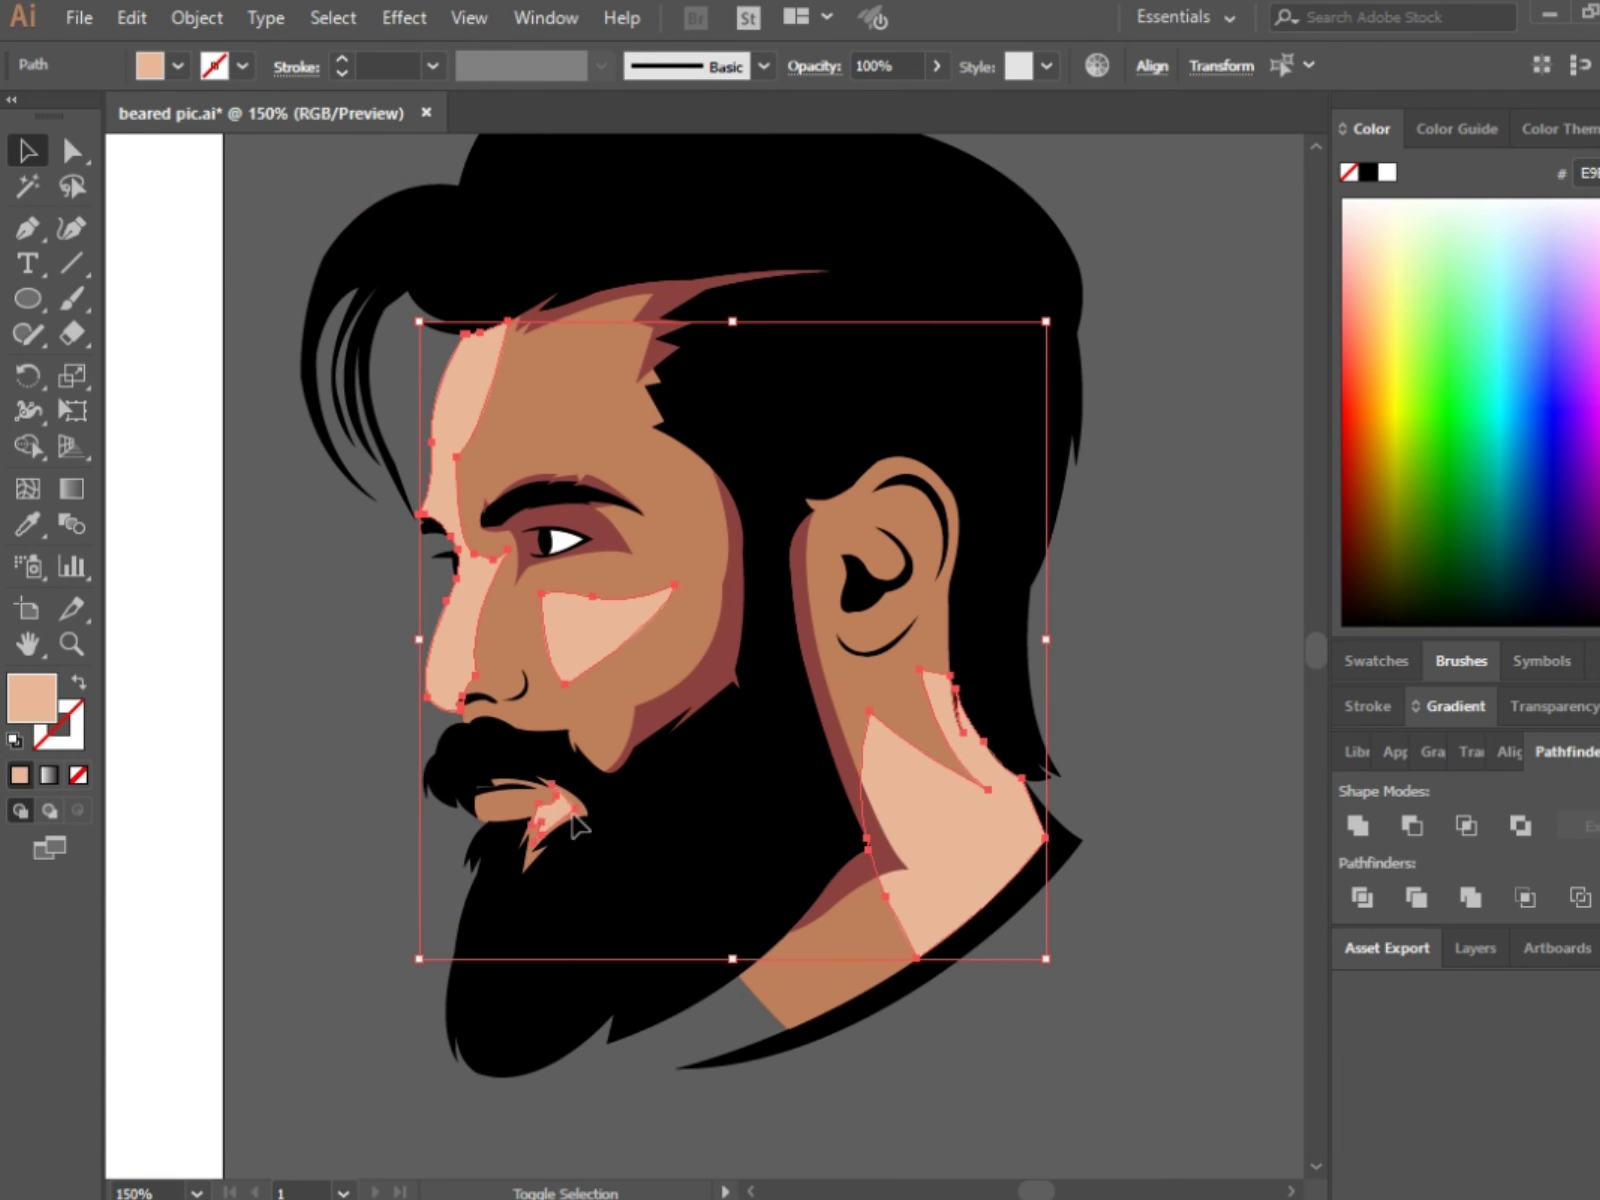
{"action": "double_click", "coordinate": [28, 698]}
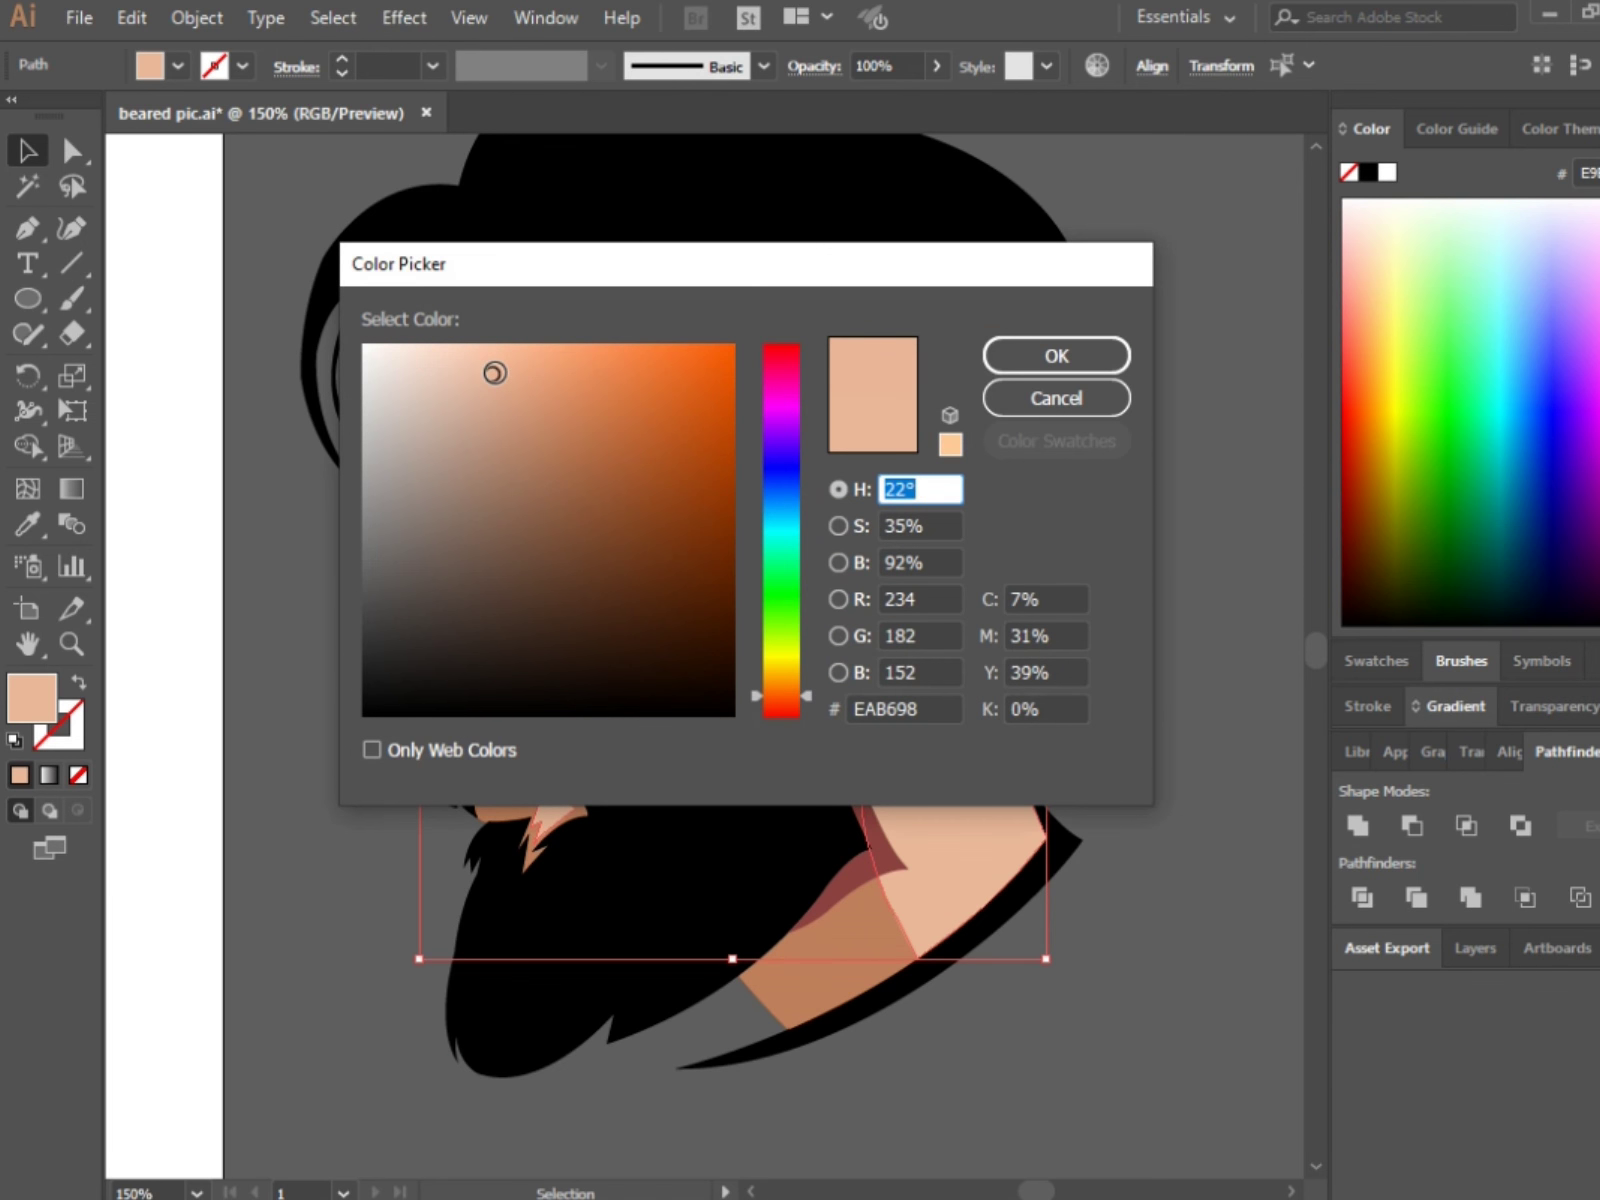
{"action": "left_click_drag", "start_coordinate": [495, 373], "coordinate": [495, 396]}
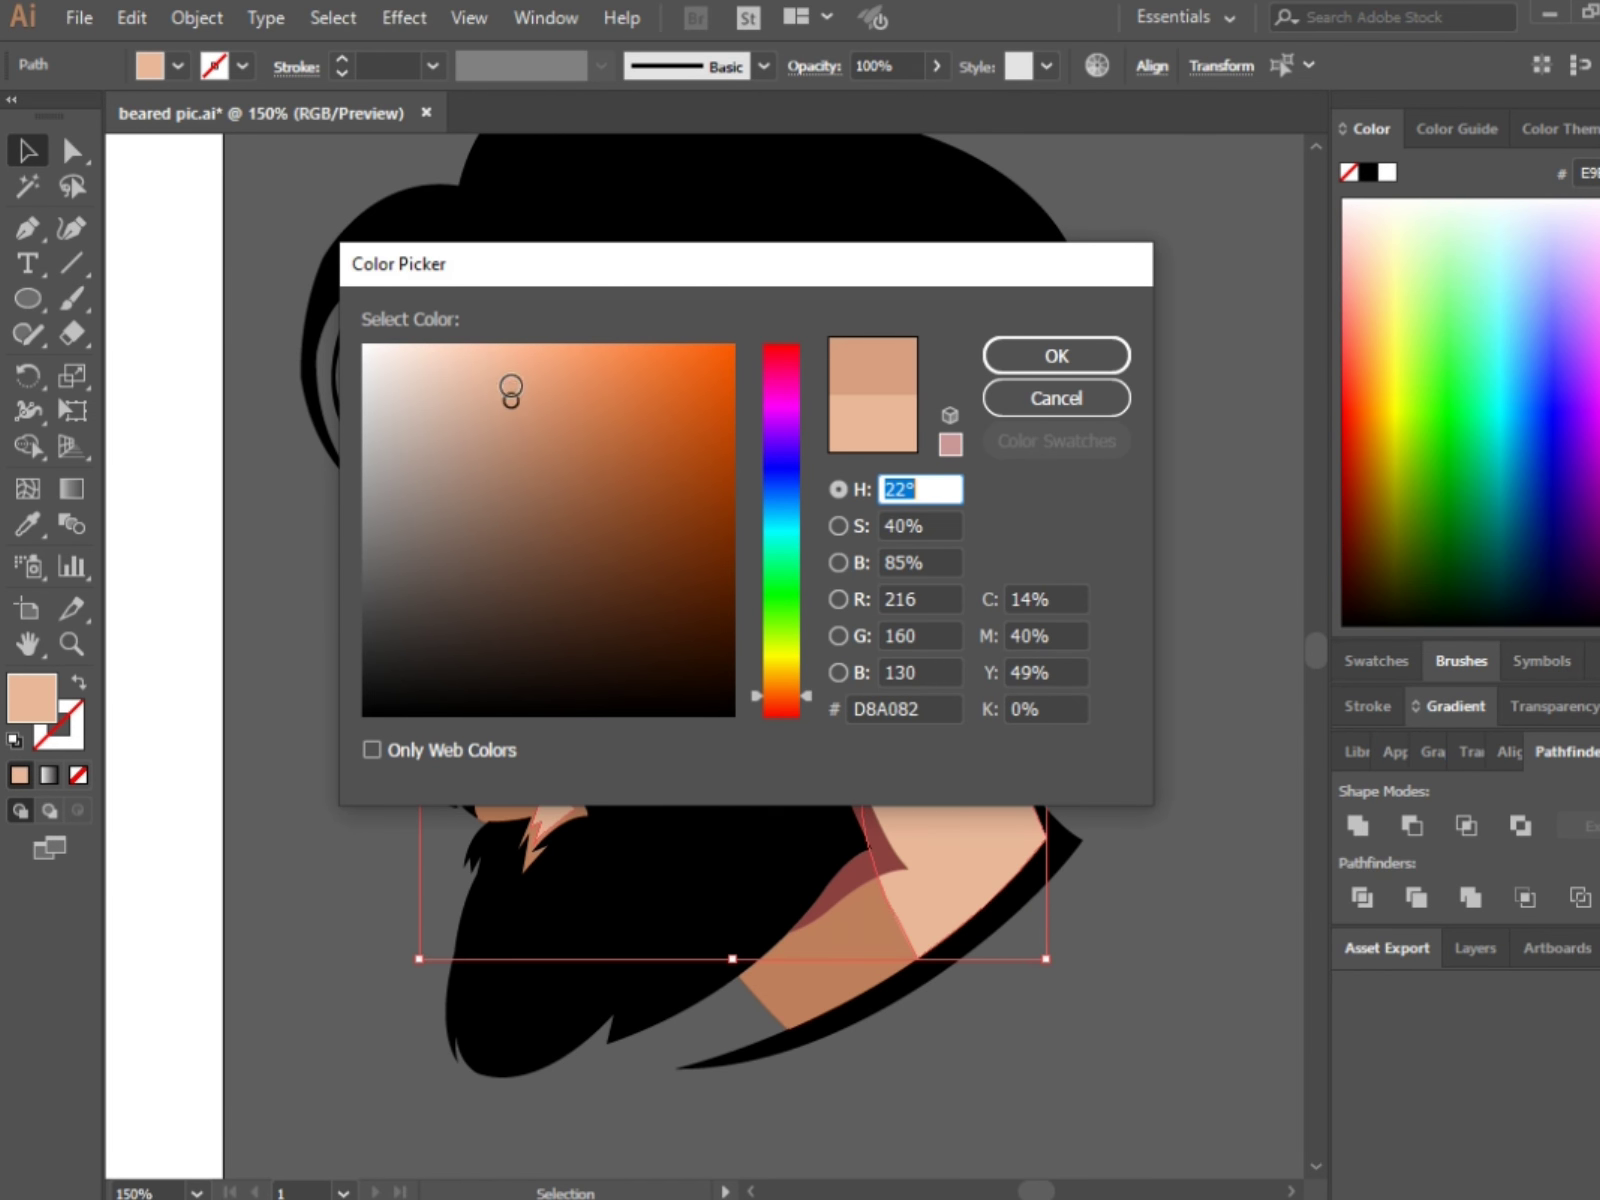
{"action": "left_click", "coordinate": [1003, 352]}
Step: Check a point on the eye shadow, then zoom out to the whole head and deselect
{"action": "key", "text": "a"}
{"action": "scroll", "coordinate": [598, 446], "scroll_direction": "up", "scroll_amount": 3}
{"action": "left_click", "coordinate": [570, 688]}
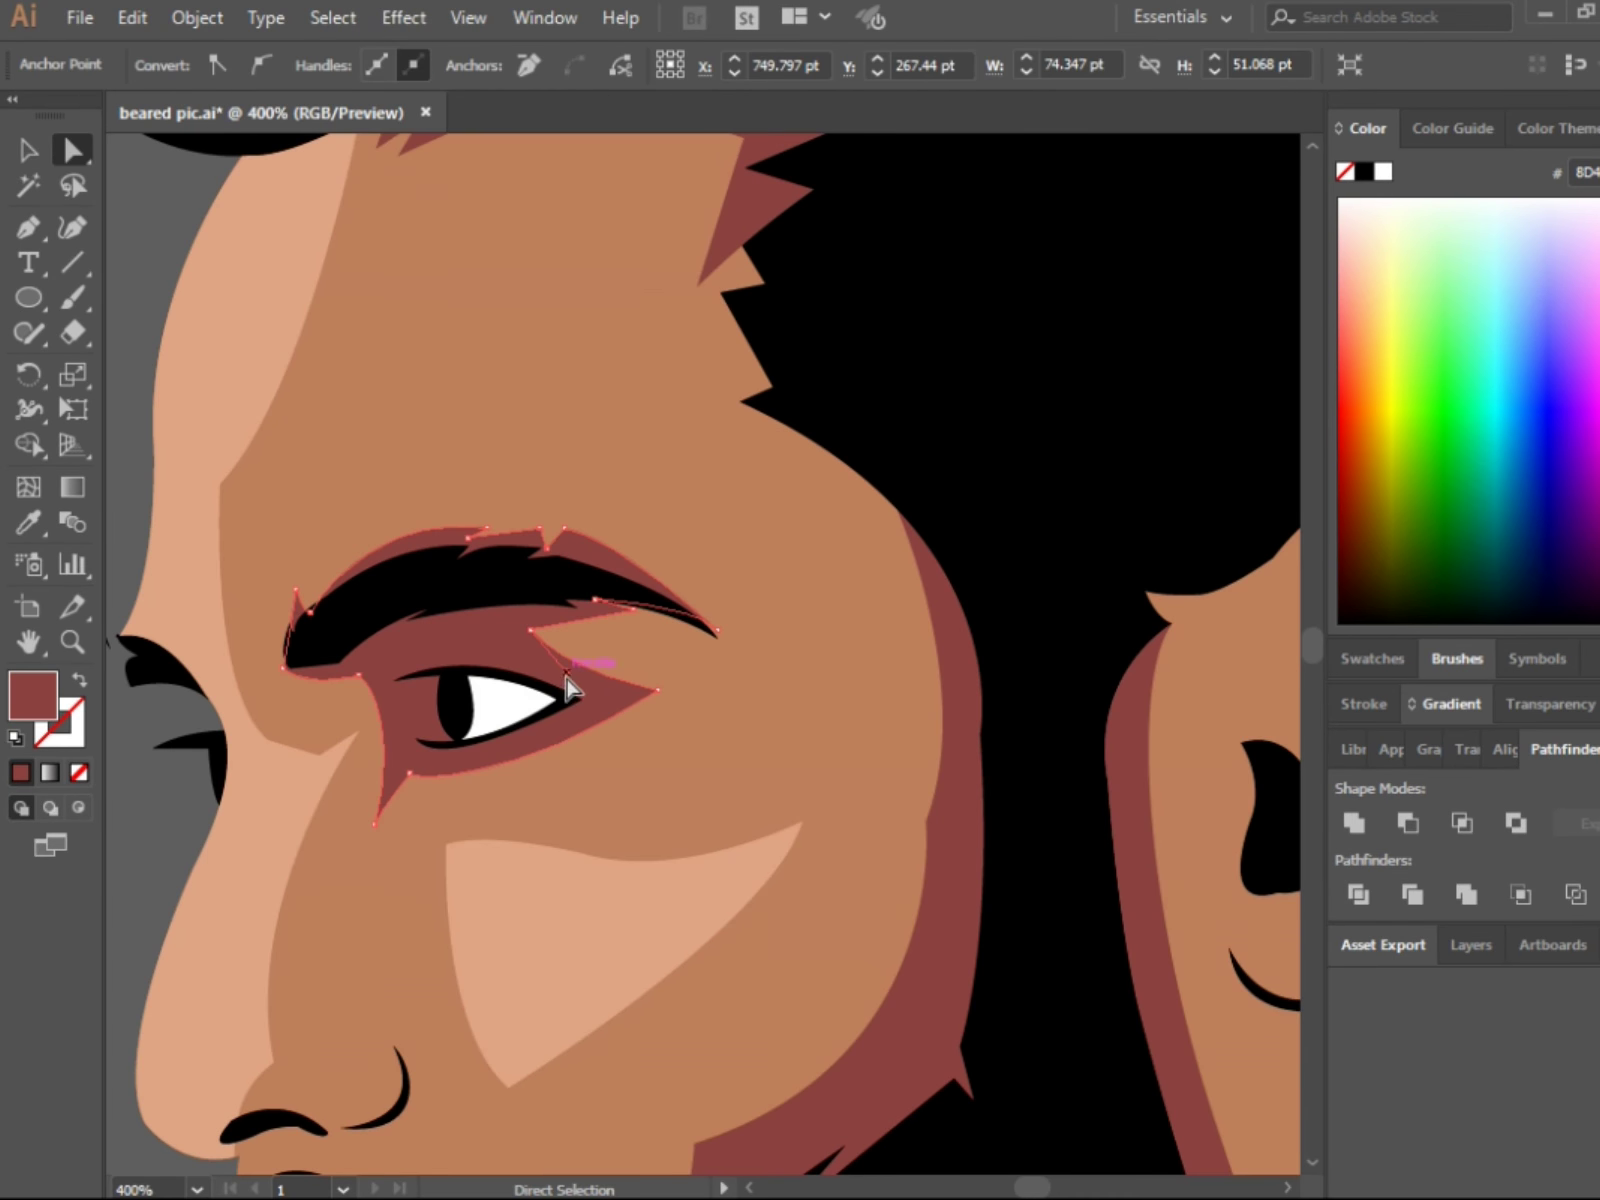
{"action": "key", "text": "ctrl+1"}
{"action": "key", "text": "v"}
{"action": "left_click", "coordinate": [1006, 852]}
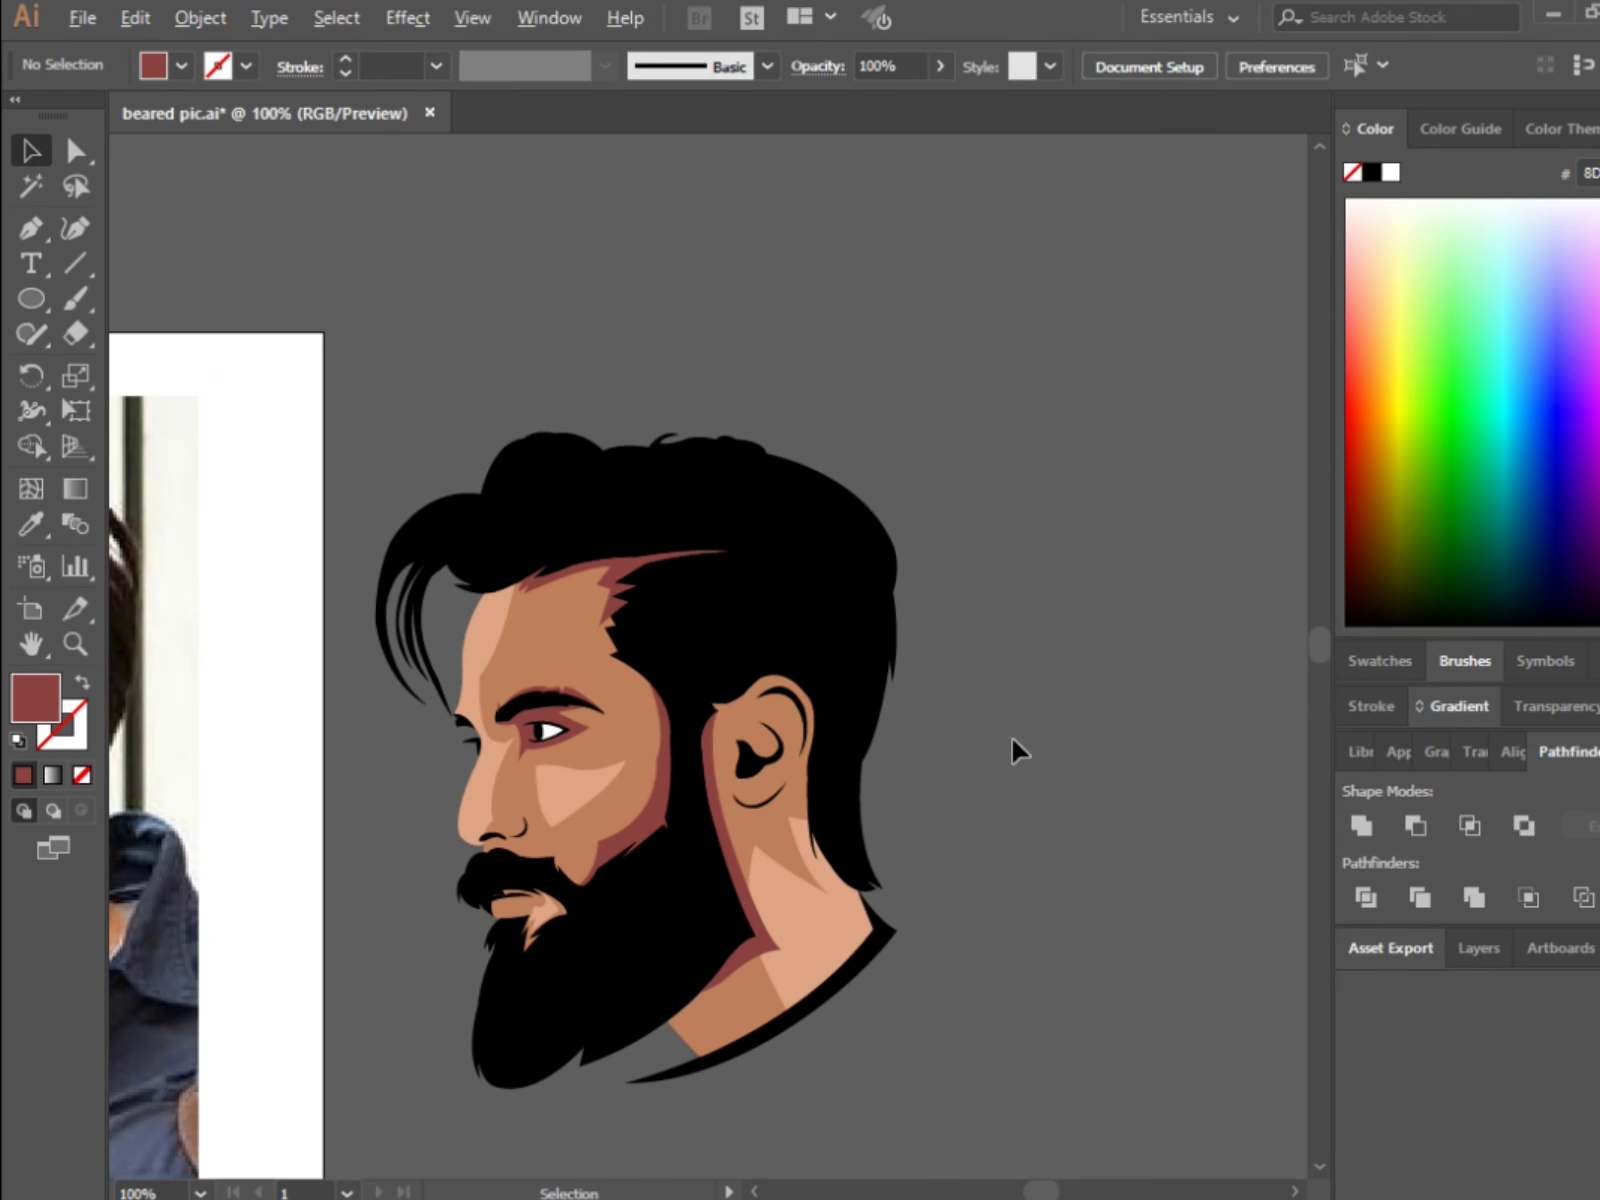